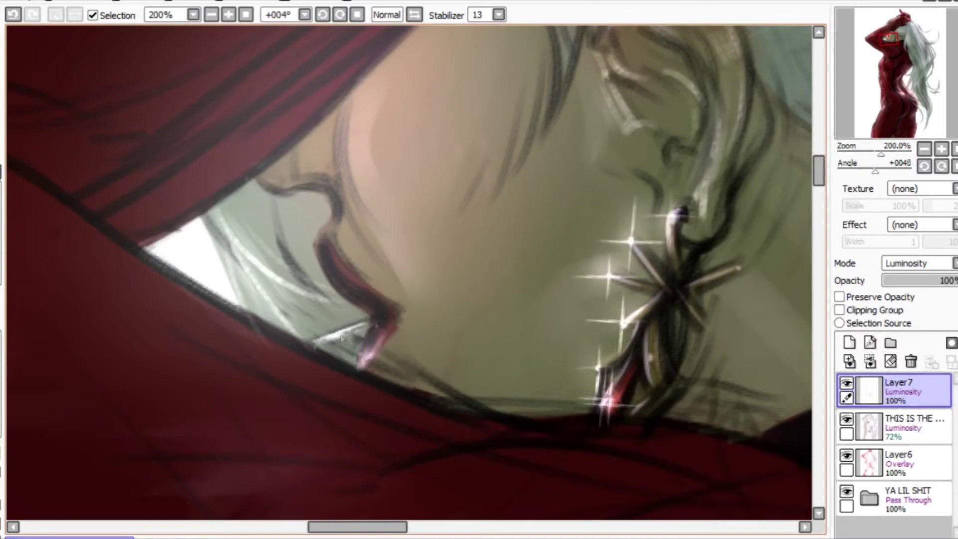
Paint small white glints along the dark strip on the raised gloved hand on Layer7
scroll(511, 124, "up", 7)
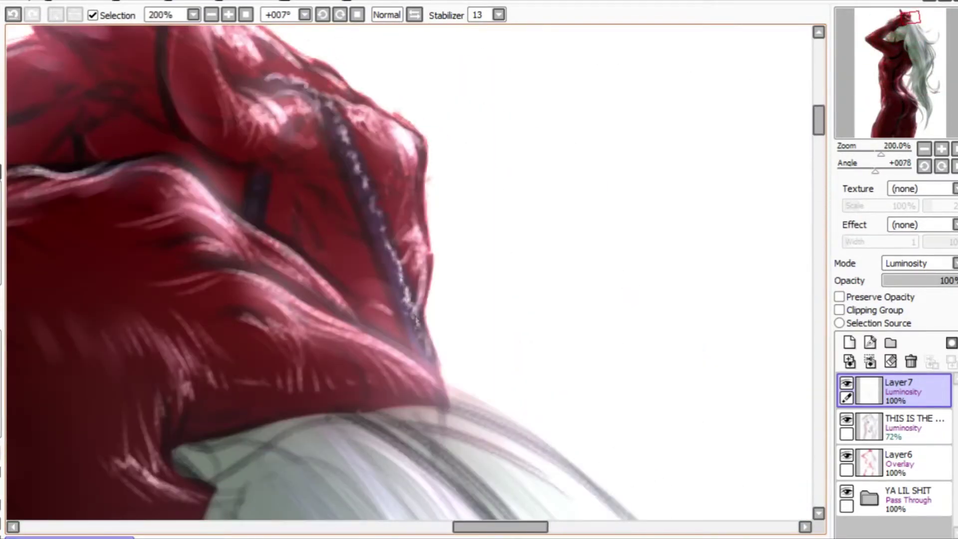
scroll(509, 25, "down", 1)
key("h")
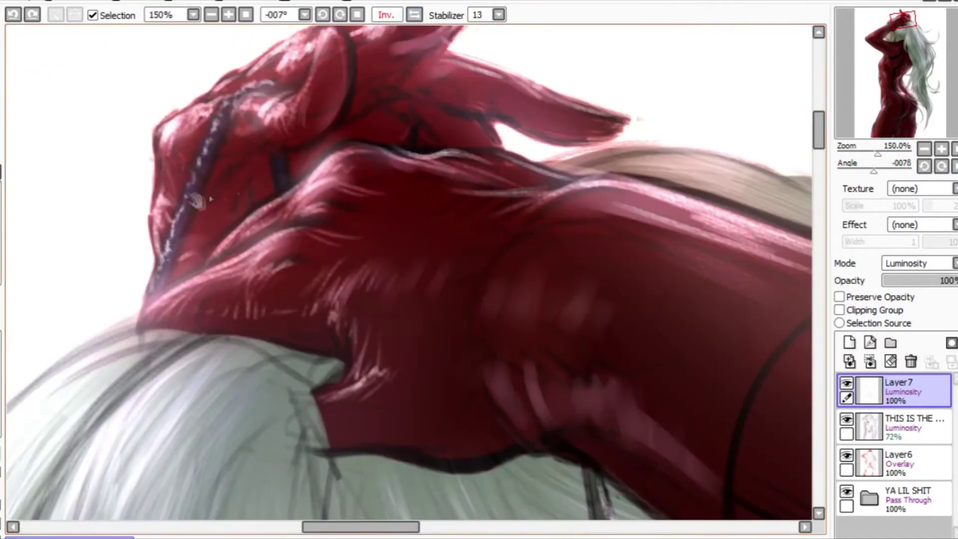
left_click_drag(262, 194, 303, 225)
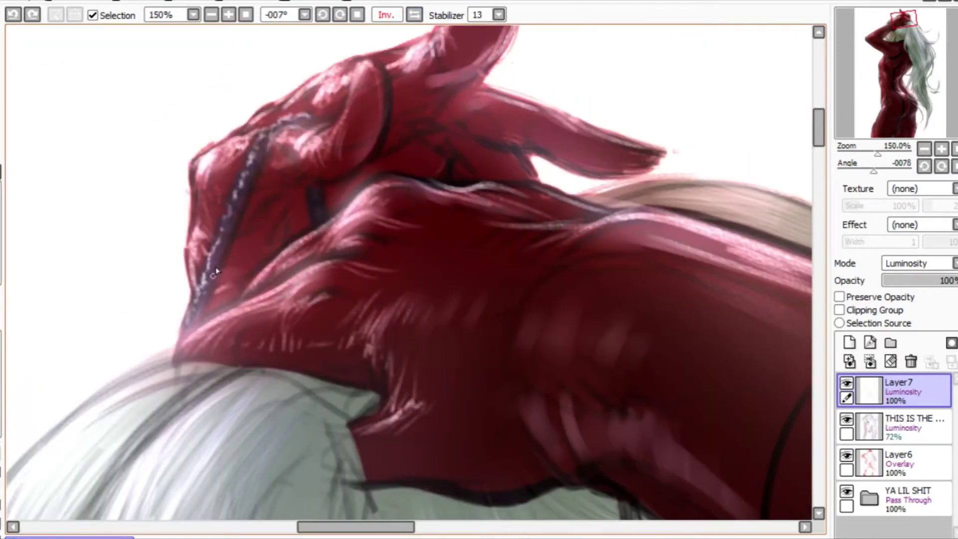
scroll(216, 270, "down", 1)
key("h")
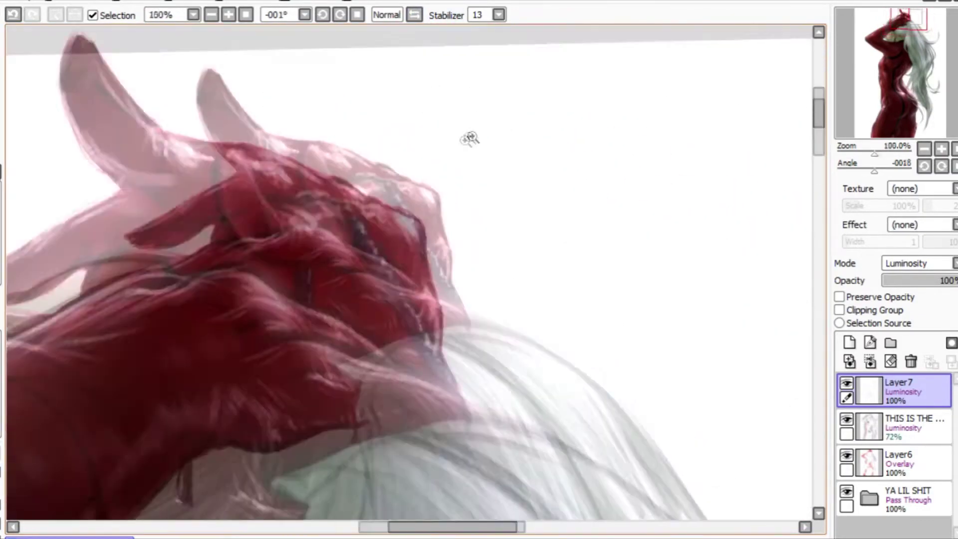
Switch to the 72% Luminosity layer, sketch crease strokes under the near buttock, and undo the last stroke
scroll(332, 110, "down", 3)
left_click_drag(325, 135, 391, 94)
scroll(356, 85, "up", 1)
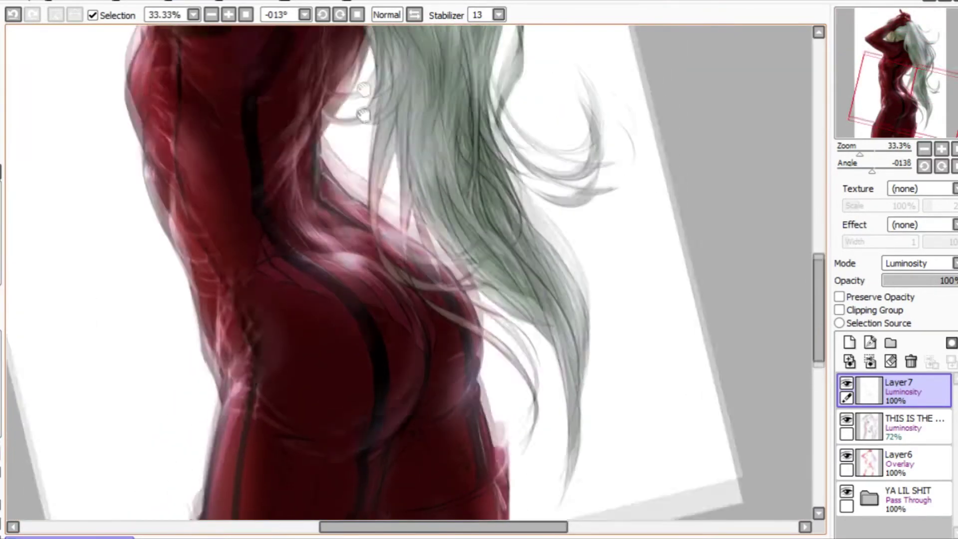
key("h")
left_click(416, 14)
left_click_drag(364, 79, 310, 171)
scroll(311, 171, "up", 1)
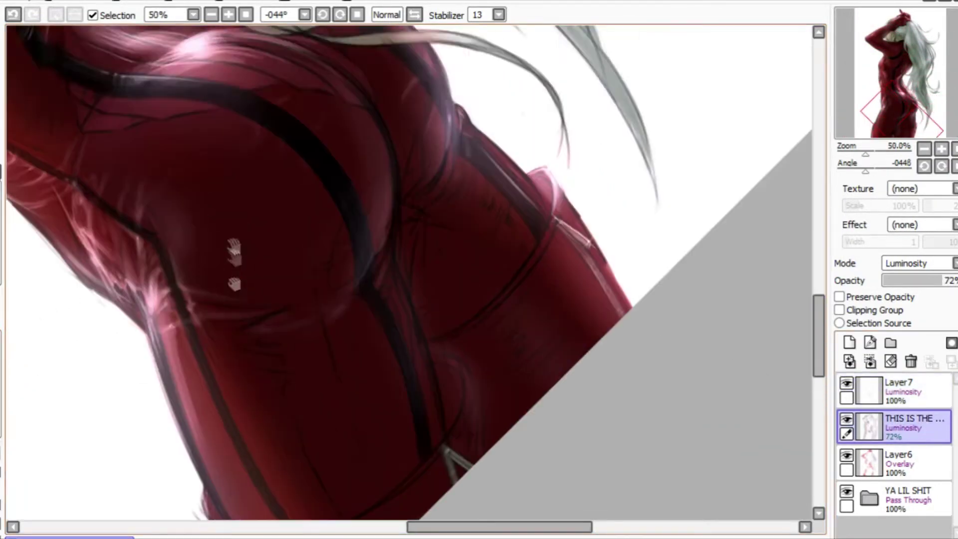
left_click_drag(229, 262, 239, 250)
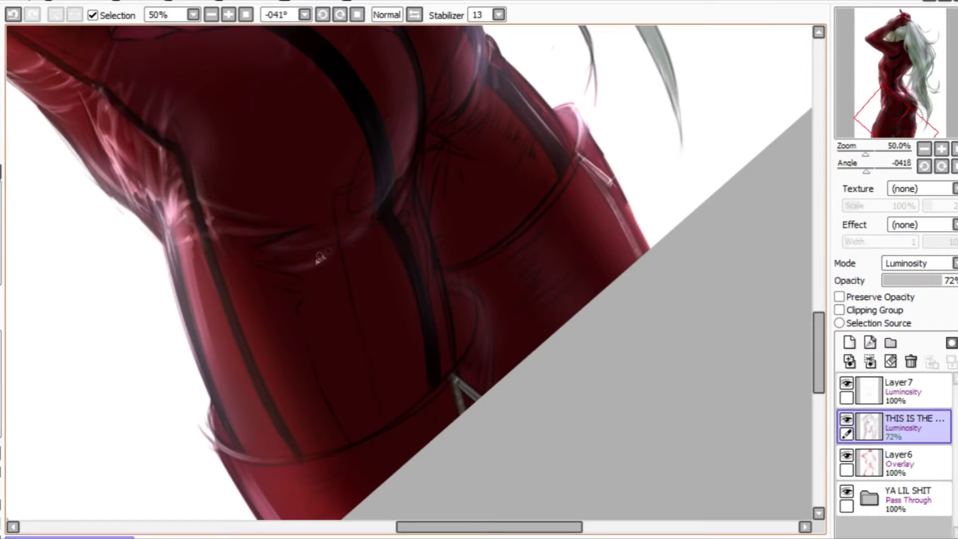
mouse_move(333, 245)
left_mouse_down()
mouse_move(328, 266)
mouse_move(318, 247)
mouse_move(348, 227)
mouse_move(369, 249)
mouse_move(387, 250)
left_mouse_up()
key("ctrl+z")
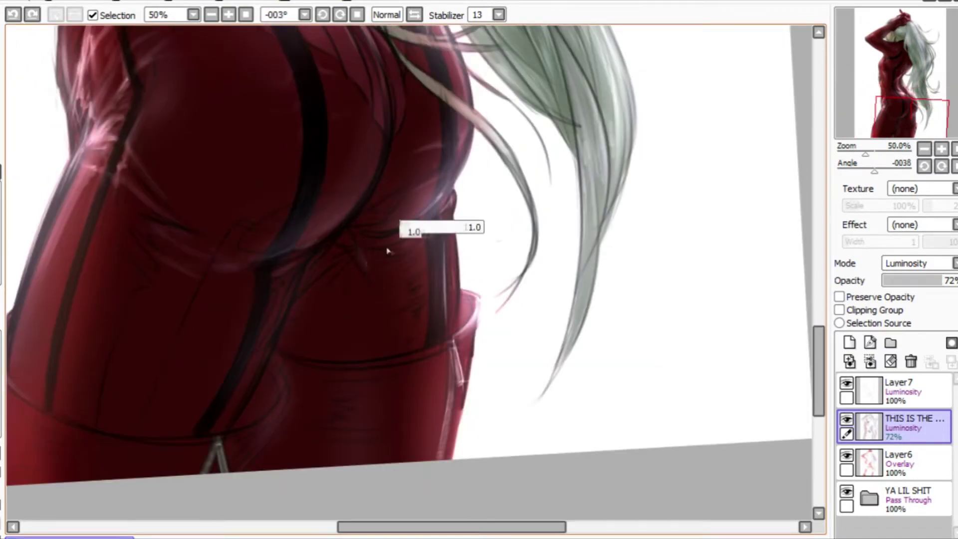
Paint thin fabric fold lines across the upper back of the near thigh, just below the buttock
scroll(388, 250, "down", 1)
scroll(84, 205, "up", 1)
left_click_drag(84, 205, 302, 254)
scroll(355, 138, "up", 1)
key("Delete")
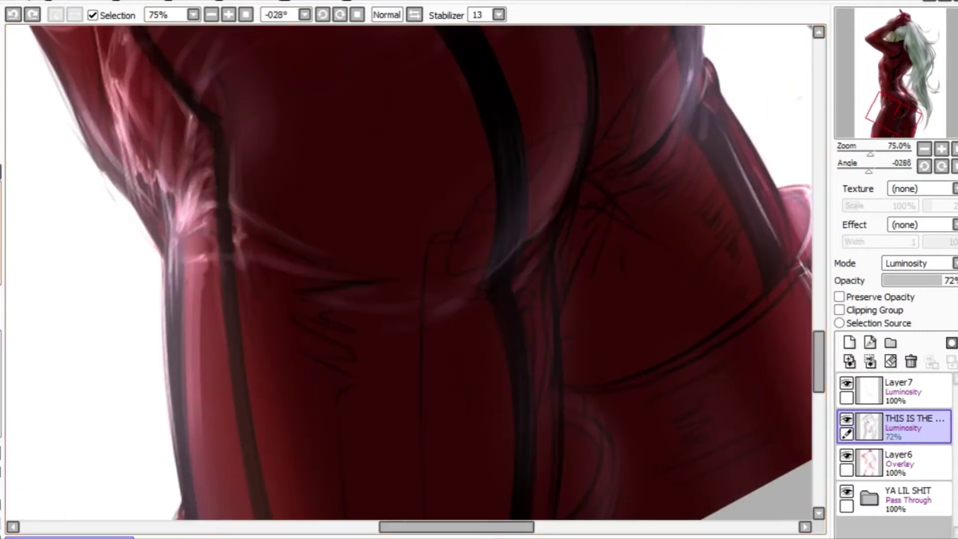
key("Delete")
scroll(379, 210, "down", 2)
scroll(378, 208, "up", 1)
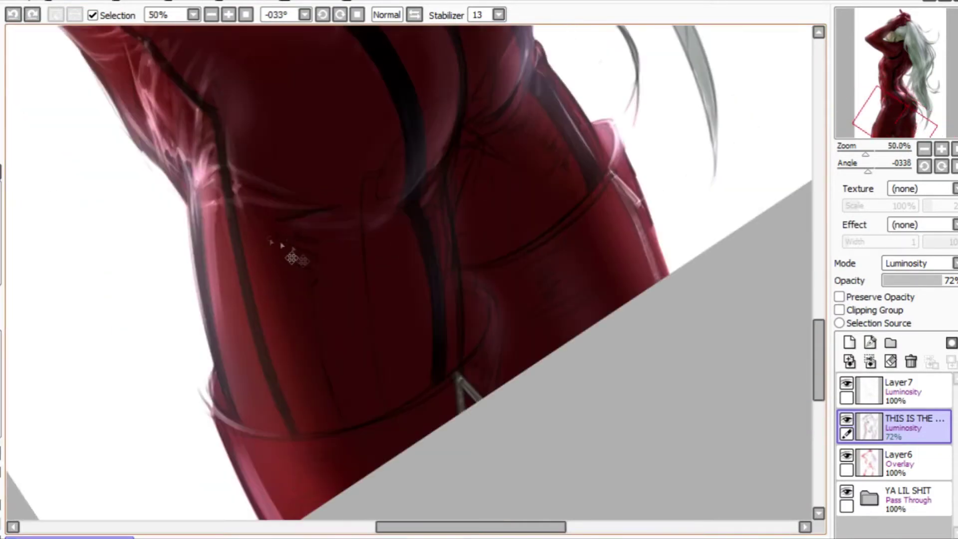
left_click_drag(285, 264, 352, 267)
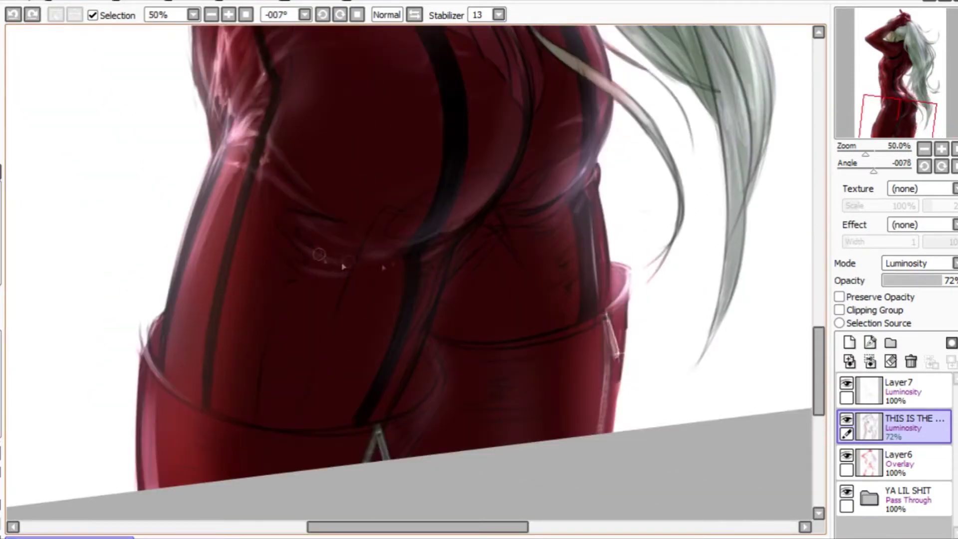
scroll(316, 253, "down", 1)
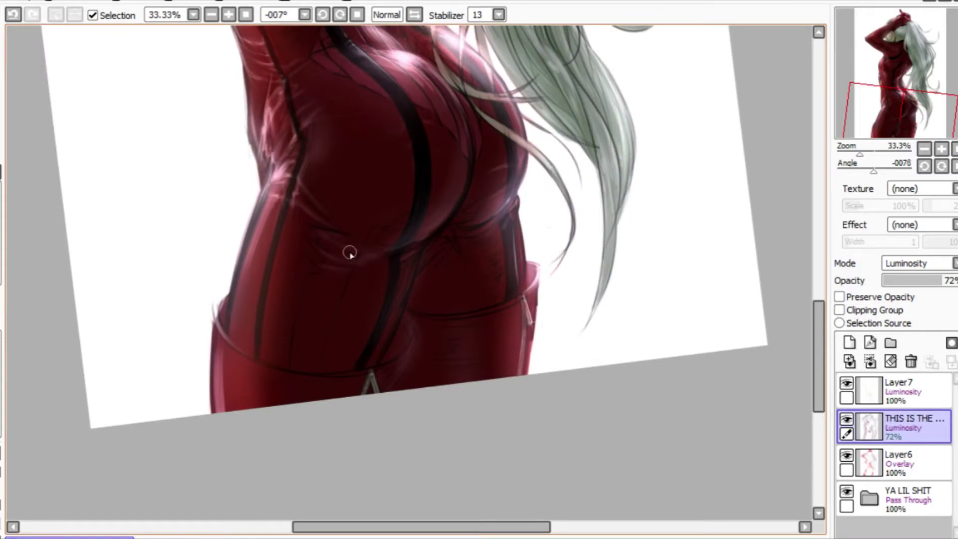
Soften the folds and shading on the back of the near thigh with a large brush
scroll(346, 222, "up", 1)
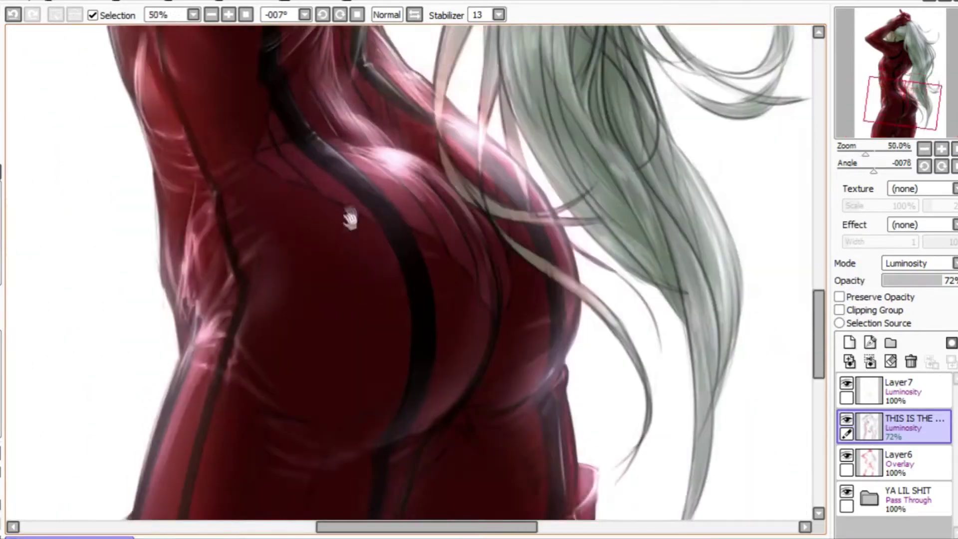
scroll(306, 280, "up", 1)
scroll(305, 280, "down", 1)
left_click_drag(306, 279, 235, 299)
scroll(289, 306, "down", 1)
left_click_drag(323, 137, 341, 364)
scroll(293, 240, "up", 1)
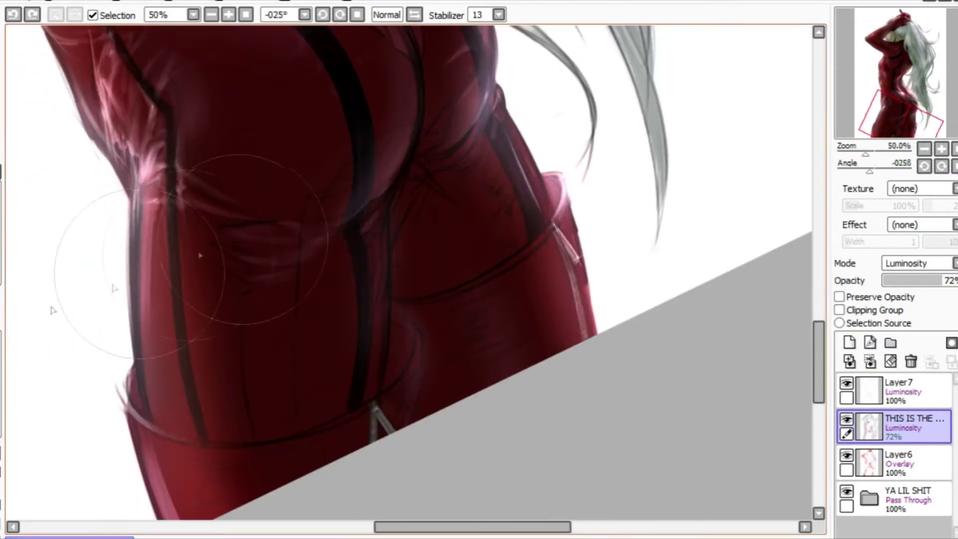
scroll(306, 265, "down", 1)
left_click_drag(306, 265, 256, 342)
scroll(289, 327, "up", 1)
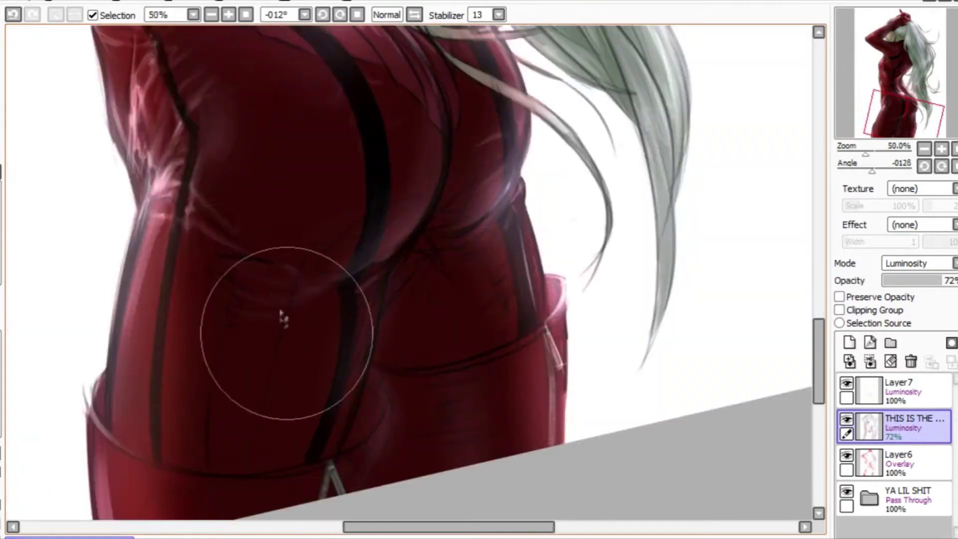
scroll(288, 327, "down", 1)
scroll(256, 253, "up", 1)
Inspect the waist contour and suit highlights beside the loose hair strands
scroll(308, 210, "up", 1)
scroll(306, 192, "down", 2)
left_click_drag(306, 193, 335, 327)
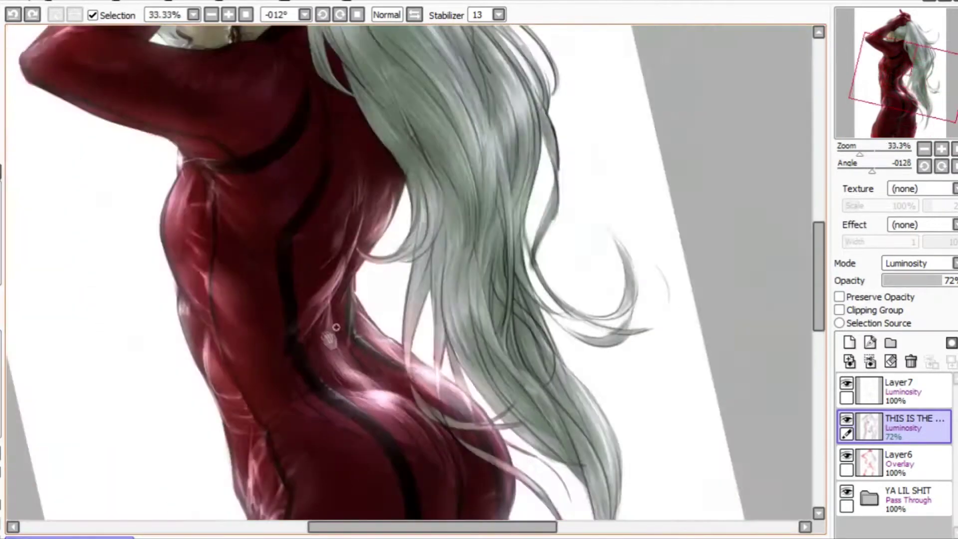
scroll(335, 328, "up", 3)
scroll(364, 188, "up", 2)
left_click_drag(364, 188, 256, 214)
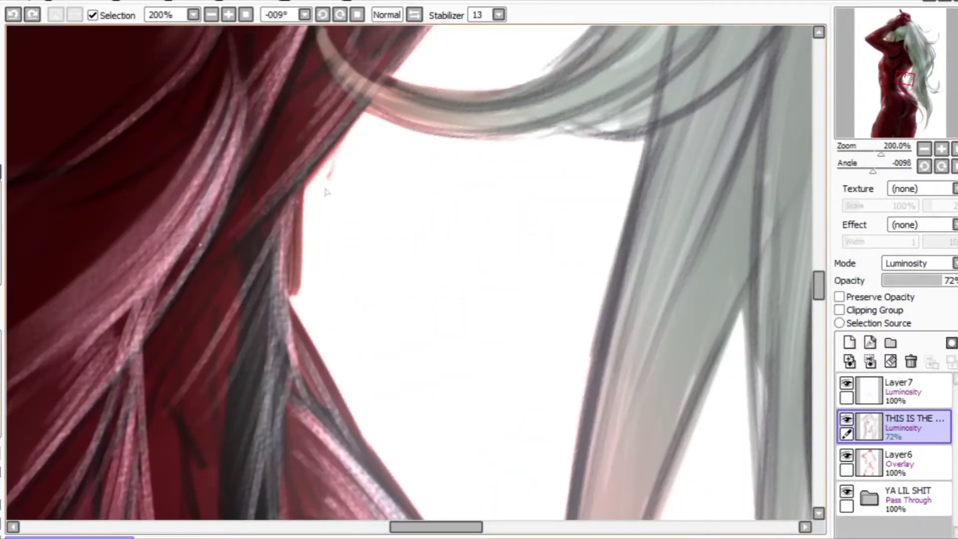
scroll(353, 152, "down", 4)
scroll(391, 124, "up", 2)
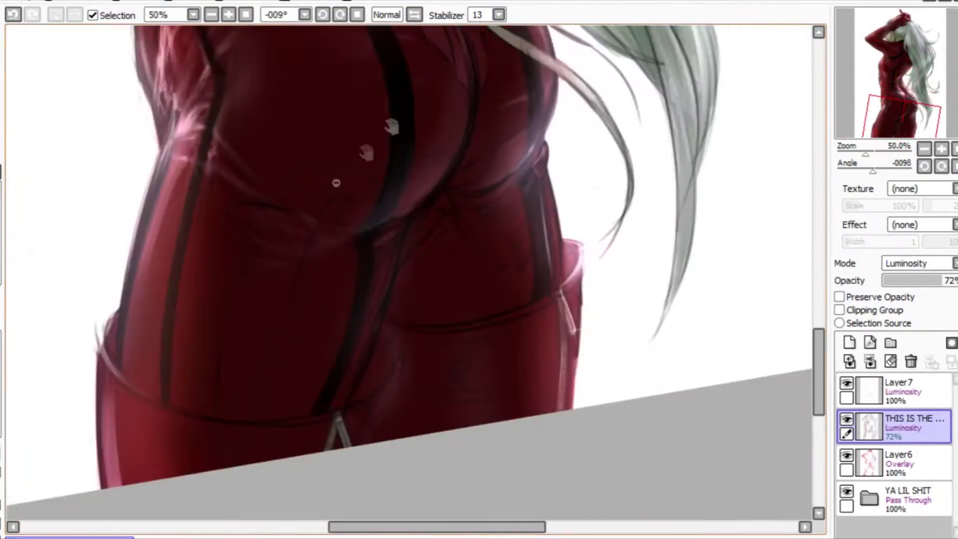
Rework the fold strokes below the near buttock and undo the last stroke
scroll(338, 207, "down", 1)
key("h")
left_click_drag(338, 208, 324, 289)
scroll(279, 136, "up", 1)
key("h")
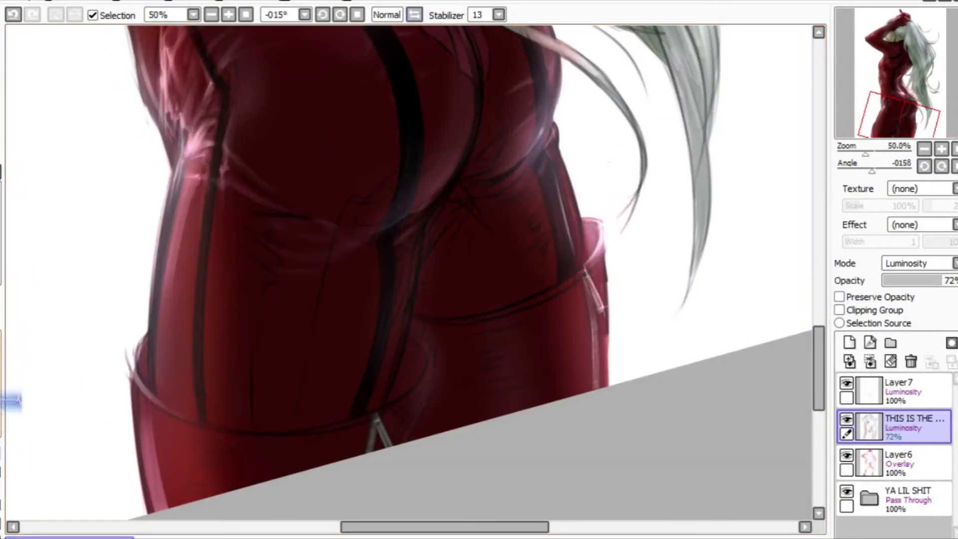
key("ctrl+z")
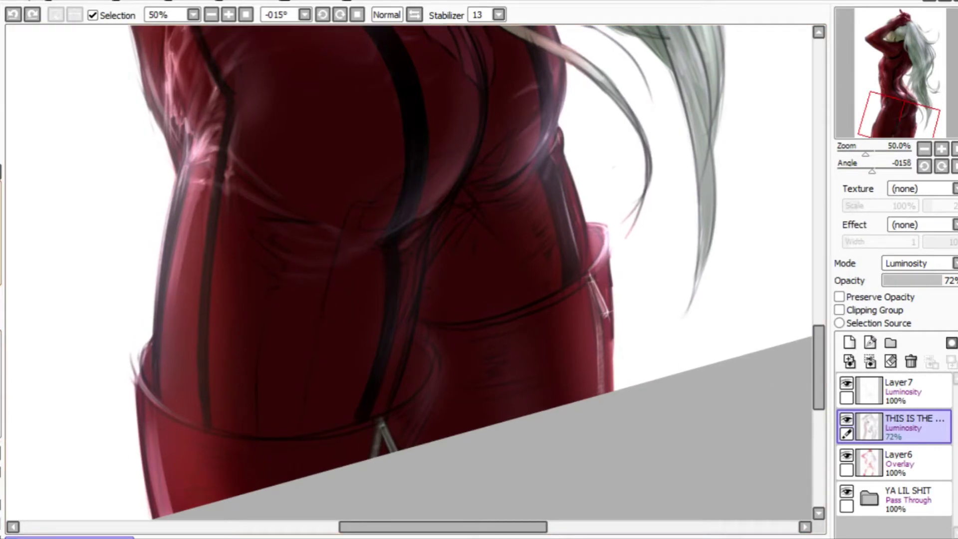
scroll(310, 283, "down", 1)
scroll(272, 336, "up", 1)
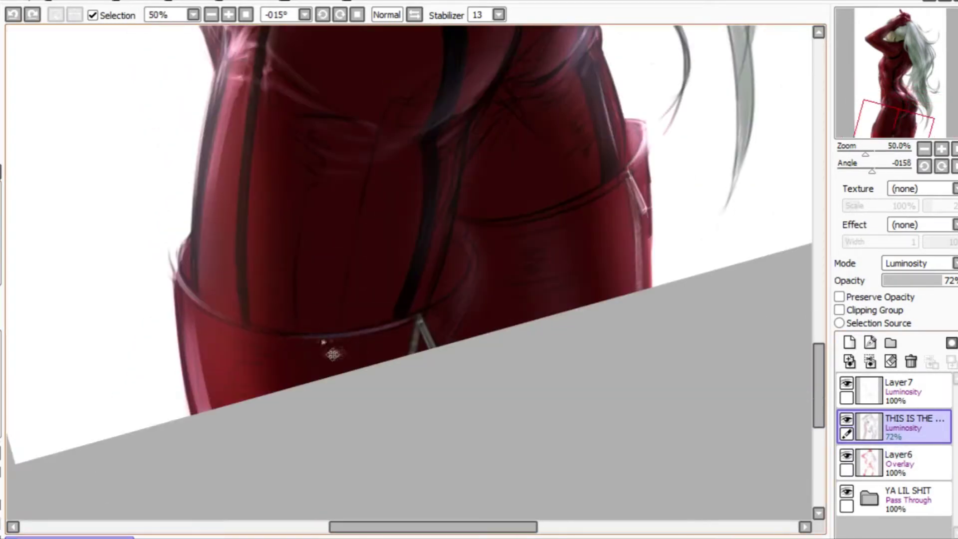
Paint faint highlights just below the top edge of the near stocking, undoing one stroke along the way
scroll(397, 302, "down", 1)
scroll(342, 316, "up", 1)
left_click_drag(342, 317, 372, 318)
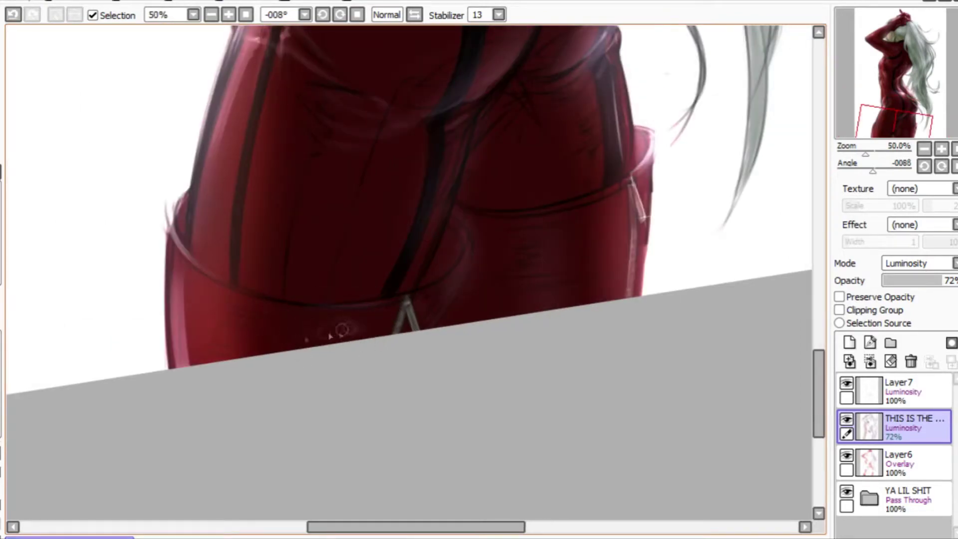
scroll(335, 342, "down", 1)
mouse_move(387, 378)
left_mouse_down()
mouse_move(413, 400)
mouse_move(278, 343)
mouse_move(378, 284)
mouse_move(403, 313)
left_mouse_up()
key("ctrl+z")
left_click_drag(358, 242, 372, 284)
mouse_move(384, 360)
left_mouse_down()
mouse_move(310, 336)
mouse_move(299, 278)
mouse_move(379, 196)
mouse_move(332, 124)
mouse_move(284, 268)
mouse_move(276, 247)
mouse_move(289, 249)
mouse_move(299, 278)
mouse_move(315, 269)
left_mouse_up()
Paint a pale lengthwise highlight down the back of the near thigh
scroll(321, 343, "down", 1)
scroll(314, 269, "up", 1)
scroll(349, 240, "down", 1)
key("h")
left_click_drag(384, 214, 270, 280)
scroll(270, 280, "up", 1)
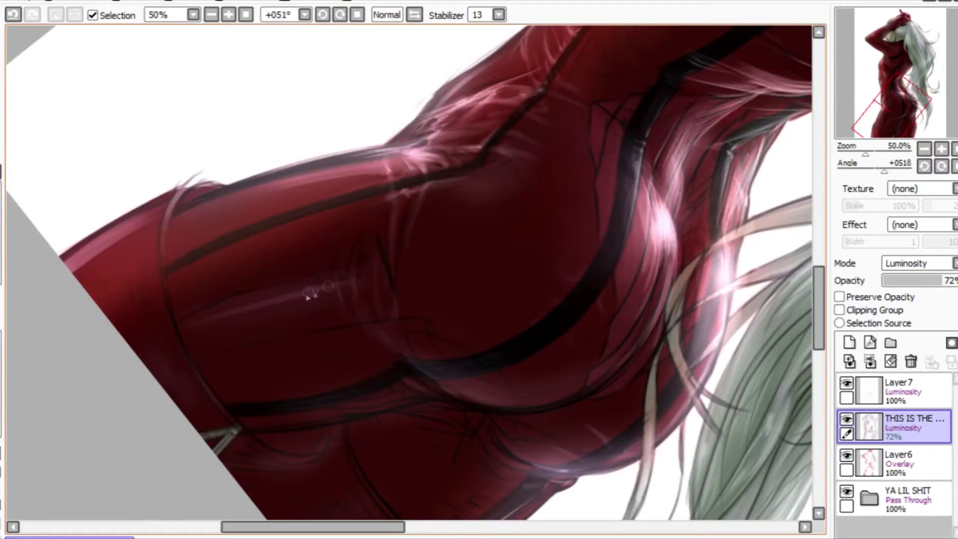
scroll(324, 289, "down", 1)
mouse_move(324, 289)
left_mouse_down()
mouse_move(399, 218)
mouse_move(337, 263)
mouse_move(407, 162)
mouse_move(327, 256)
mouse_move(299, 239)
left_mouse_up()
Blend the near thigh's highlight into the shading on the mirrored canvas
scroll(406, 162, "down", 1)
key("h")
scroll(349, 225, "up", 1)
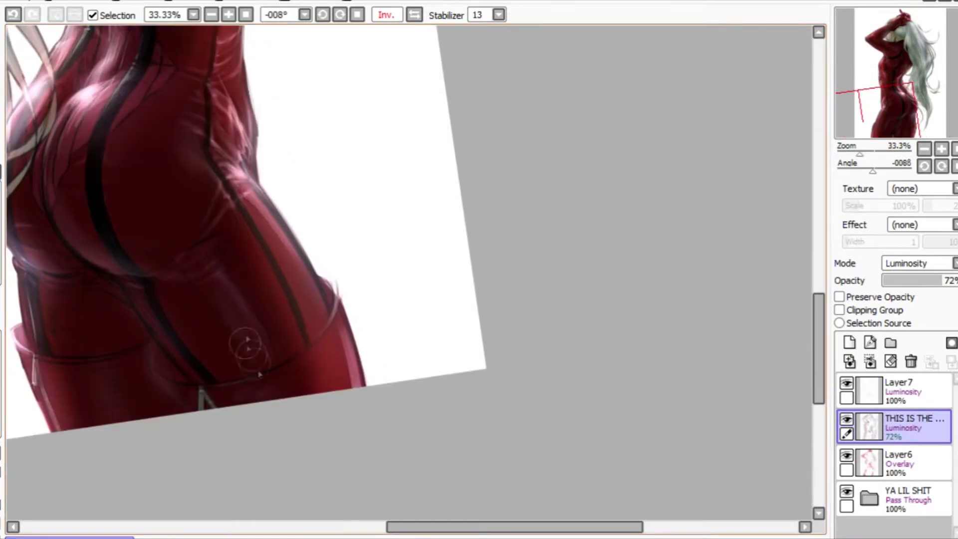
left_click(206, 278)
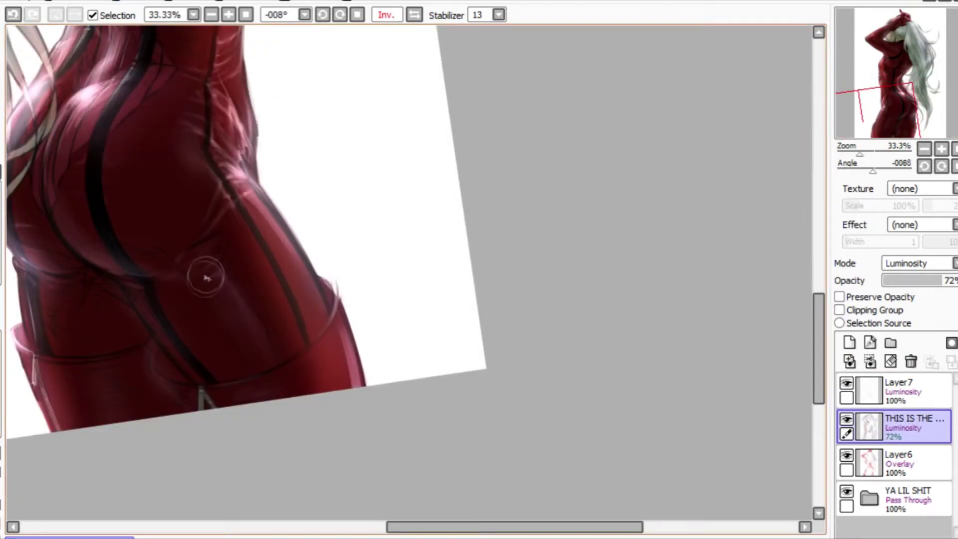
key("h")
Paint a soft highlight across the top of the near buttock and blend it with a larger brush
mouse_move(314, 160)
left_mouse_down()
mouse_move(374, 278)
mouse_move(316, 267)
mouse_move(325, 289)
mouse_move(296, 286)
left_mouse_up()
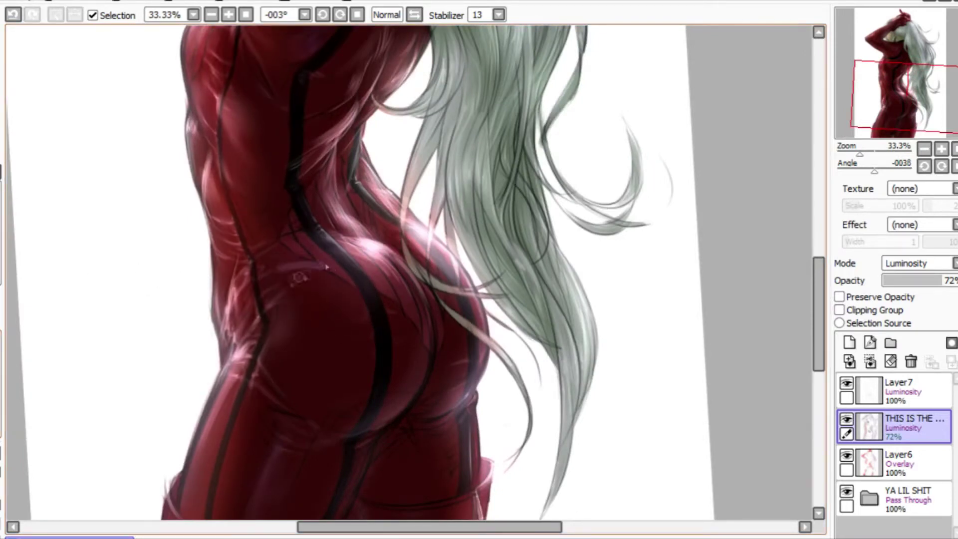
scroll(299, 277, "up", 1)
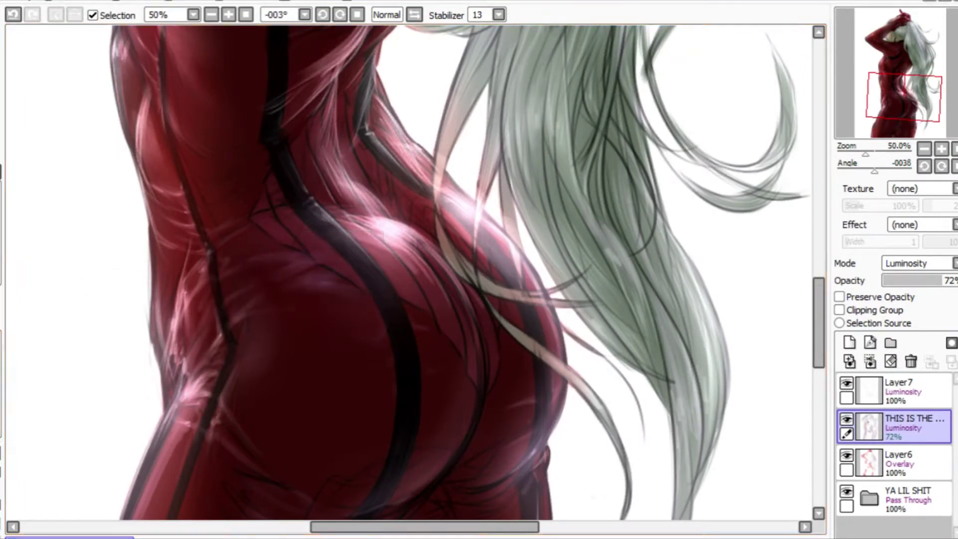
scroll(355, 323, "down", 1)
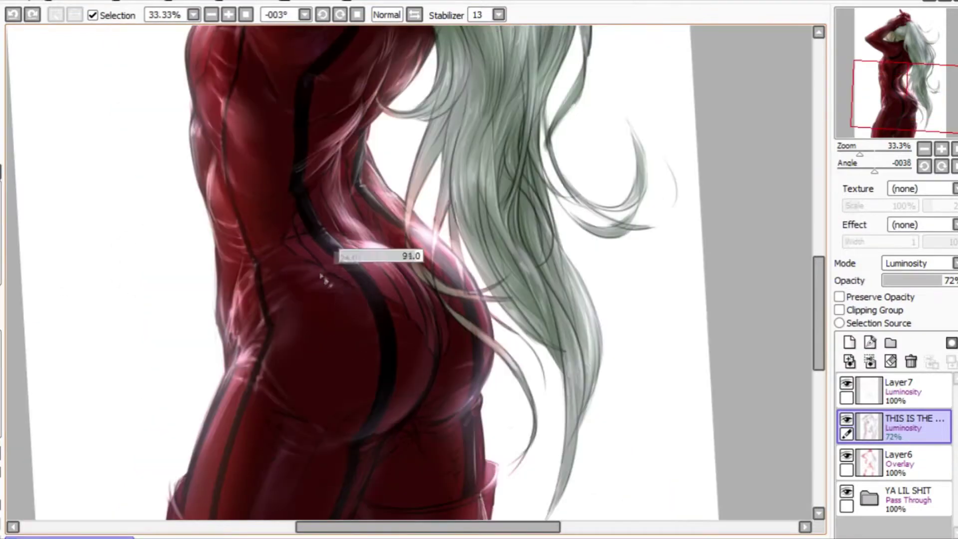
left_click_drag(316, 288, 199, 189)
scroll(320, 279, "down", 2)
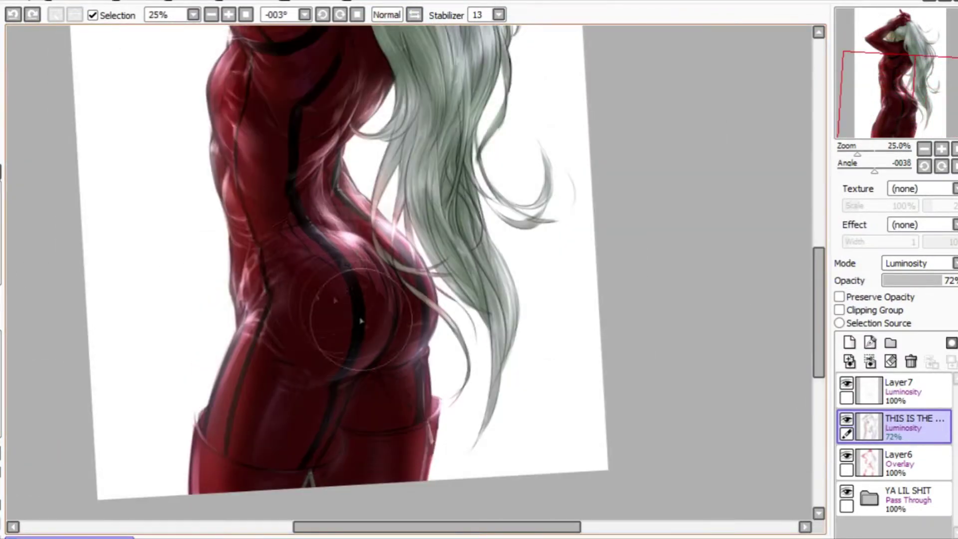
scroll(315, 275, "up", 3)
Paint soft light strokes on the back of the suit beside the dark spine seam
left_click_drag(314, 274, 302, 309)
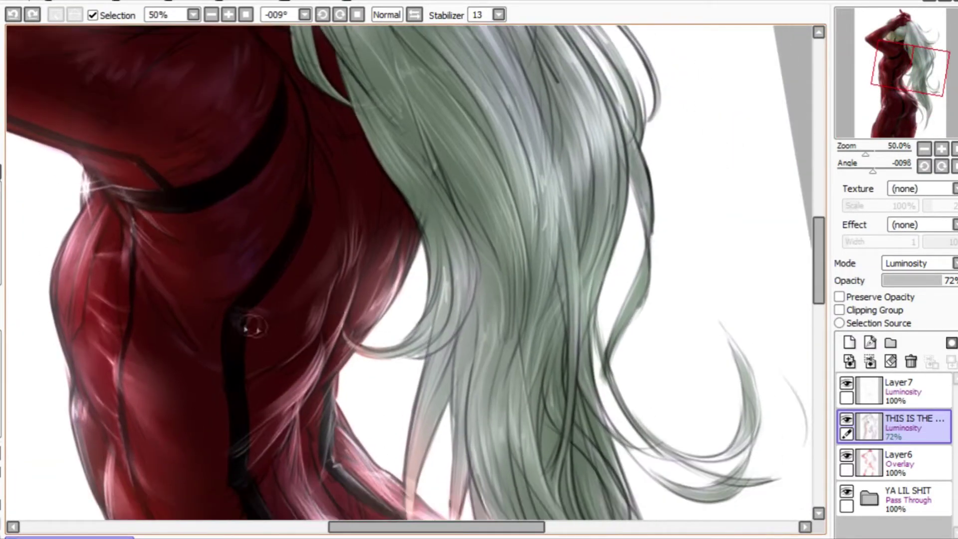
scroll(300, 299, "down", 2)
scroll(329, 214, "up", 8)
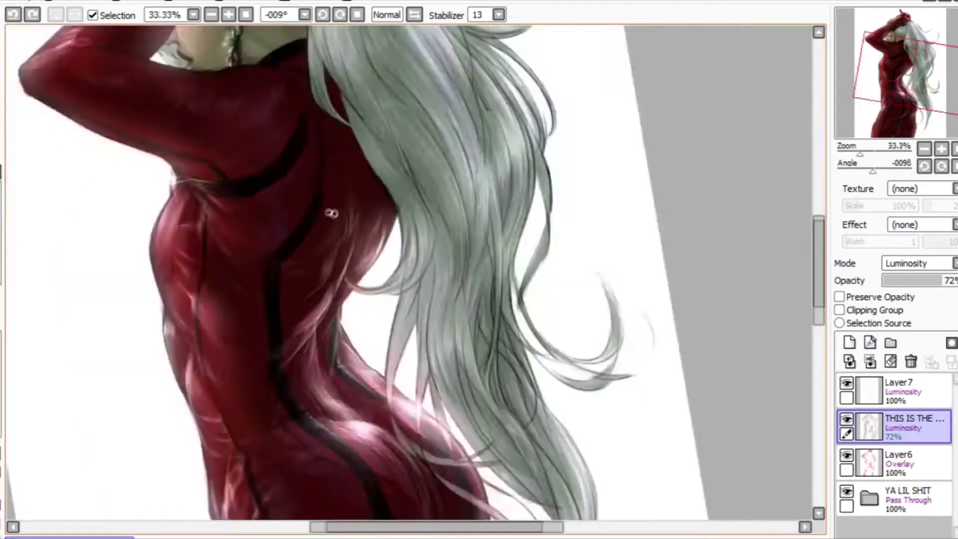
scroll(231, 182, "down", 8)
scroll(349, 261, "up", 1)
left_click_drag(349, 260, 246, 305)
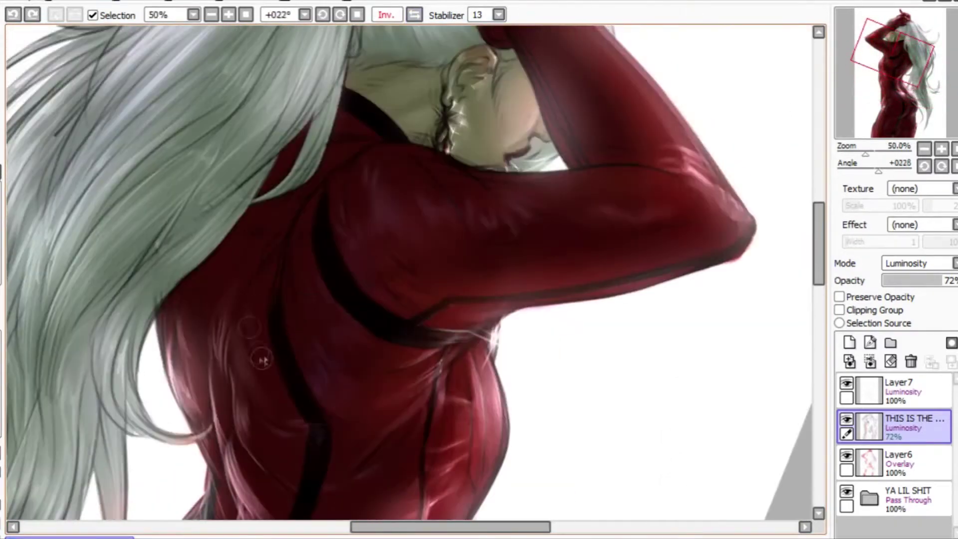
Refine the dark back seam and the suit shading around it, then undo the last stroke
scroll(295, 338, "up", 2)
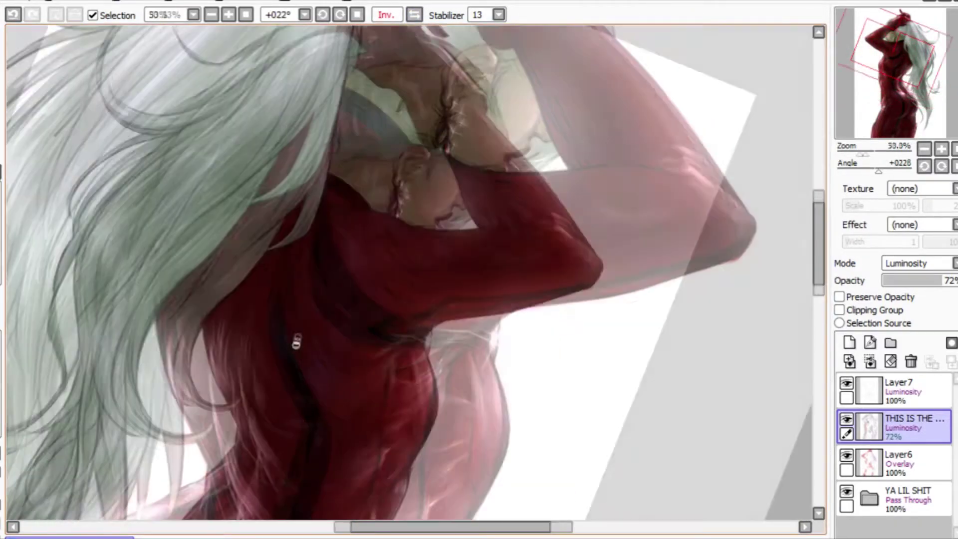
scroll(273, 214, "down", 1)
scroll(281, 361, "down", 1)
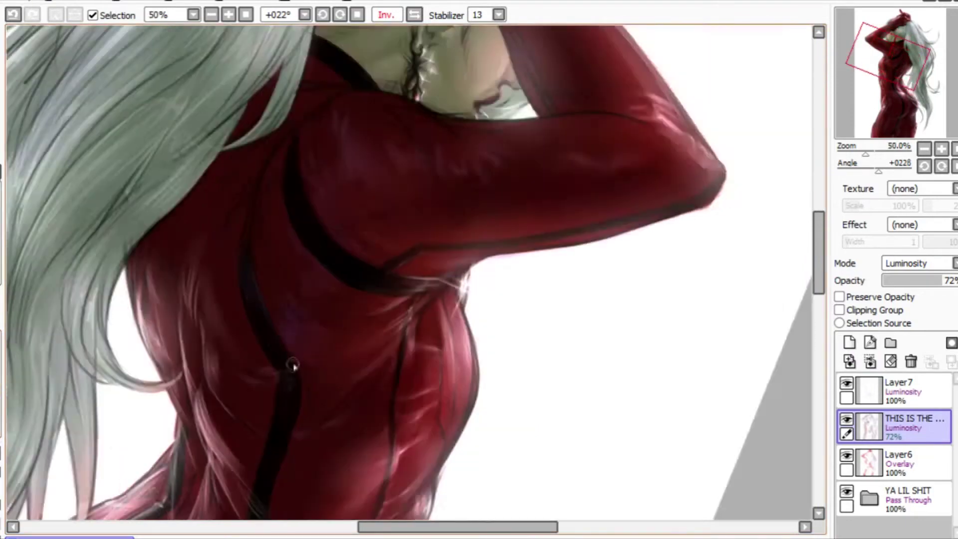
scroll(289, 364, "up", 1)
left_click_drag(288, 364, 261, 278)
key("ctrl+z")
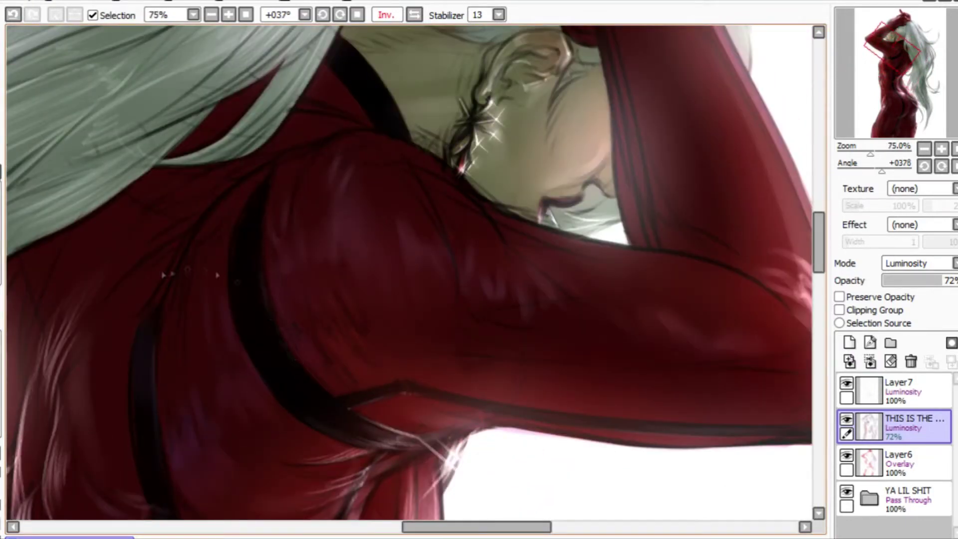
Paint soft shading strokes on the upper back beside the black shoulder strap, checking the figure mirrored
scroll(254, 256, "up", 1)
left_click_drag(276, 274, 278, 306)
scroll(278, 306, "down", 2)
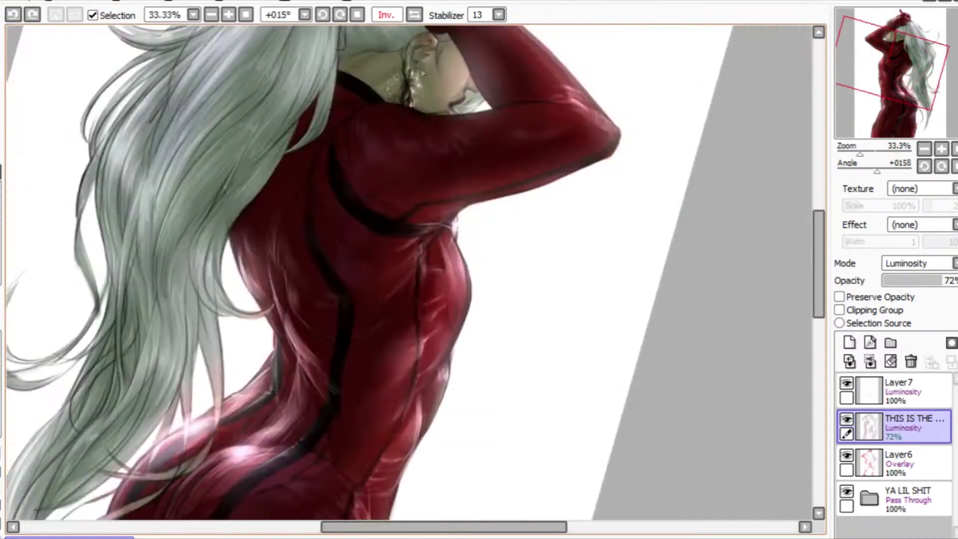
scroll(361, 232, "up", 2)
key("h")
left_click_drag(362, 232, 664, 312)
Switch to Layer7 and refine the outer hip and thigh contour on the mirrored canvas
scroll(342, 246, "down", 1)
scroll(353, 223, "up", 1)
scroll(353, 223, "down", 2)
left_click(898, 392)
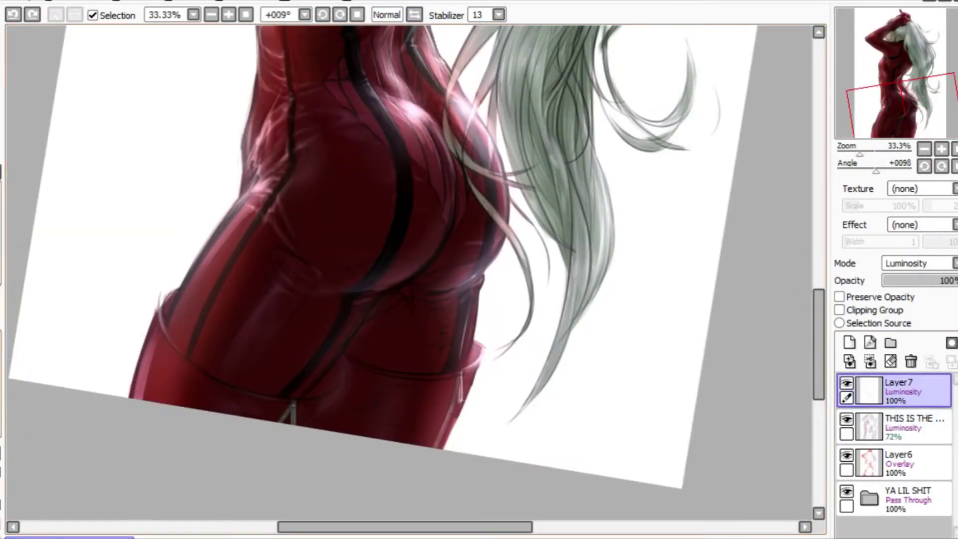
scroll(284, 290, "down", 1)
key("h")
scroll(320, 363, "down", 1)
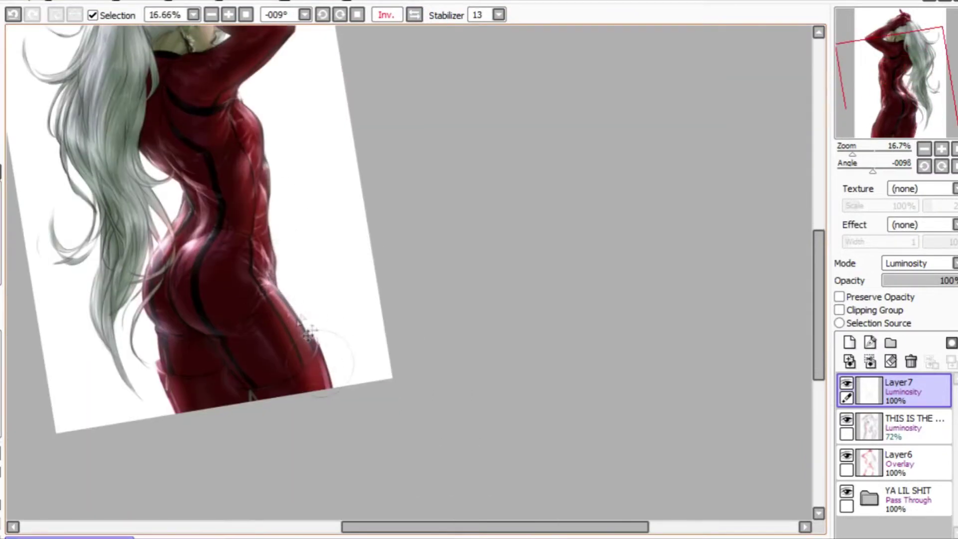
left_click(639, 68)
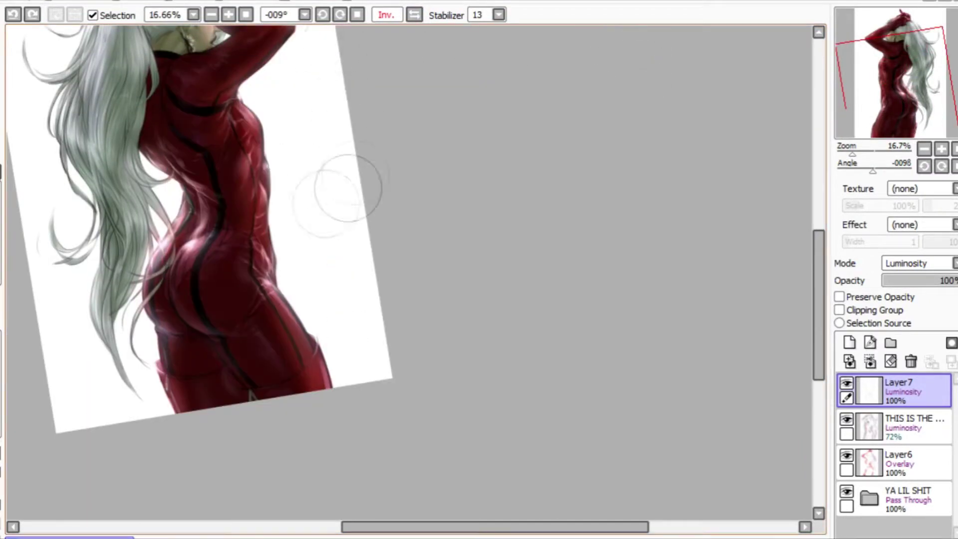
scroll(321, 225, "up", 1)
left_click_drag(263, 260, 315, 349)
Unmirror the canvas and paint soft light strokes along the side and waist of the suit
key("h")
scroll(299, 300, "down", 1)
scroll(283, 278, "up", 1)
left_click_drag(283, 277, 309, 464)
scroll(353, 123, "up", 2)
left_click_drag(354, 280, 353, 150)
scroll(353, 149, "down", 2)
left_click_drag(344, 449, 338, 238)
scroll(338, 238, "up", 1)
left_click_drag(384, 202, 325, 213)
scroll(325, 213, "up", 1)
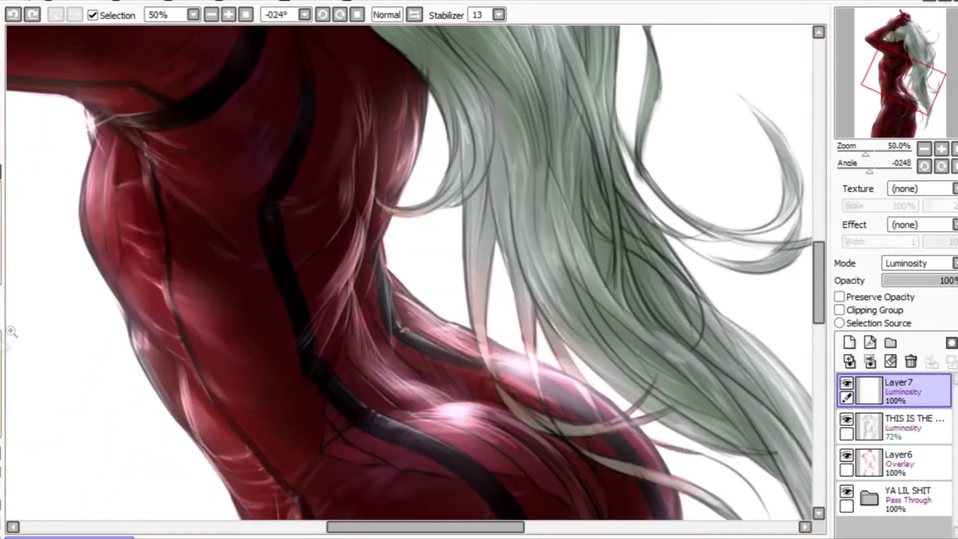
Paint soft violet fold highlights across the mid back on both sides of the dark spine seam
scroll(276, 252, "up", 1)
left_click_drag(404, 200, 406, 271)
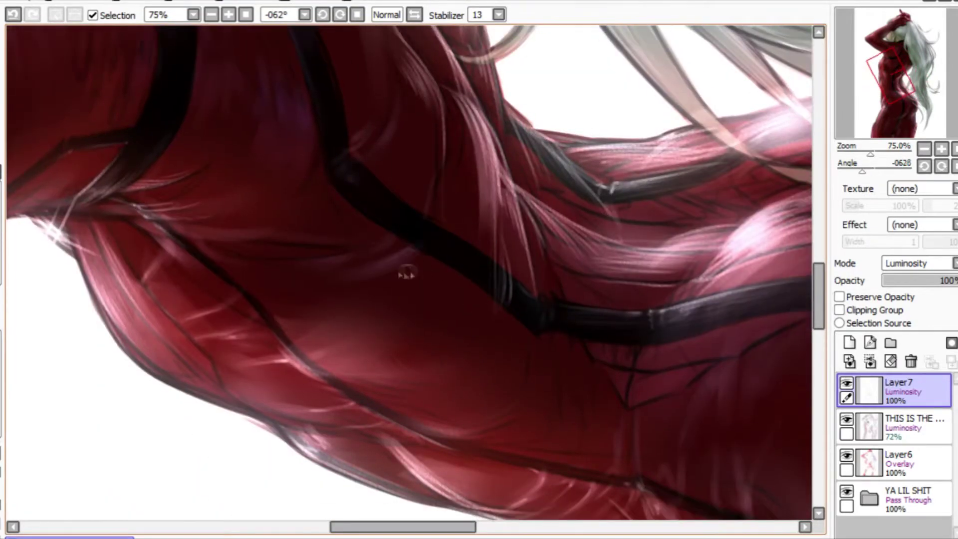
left_click_drag(441, 182, 259, 257)
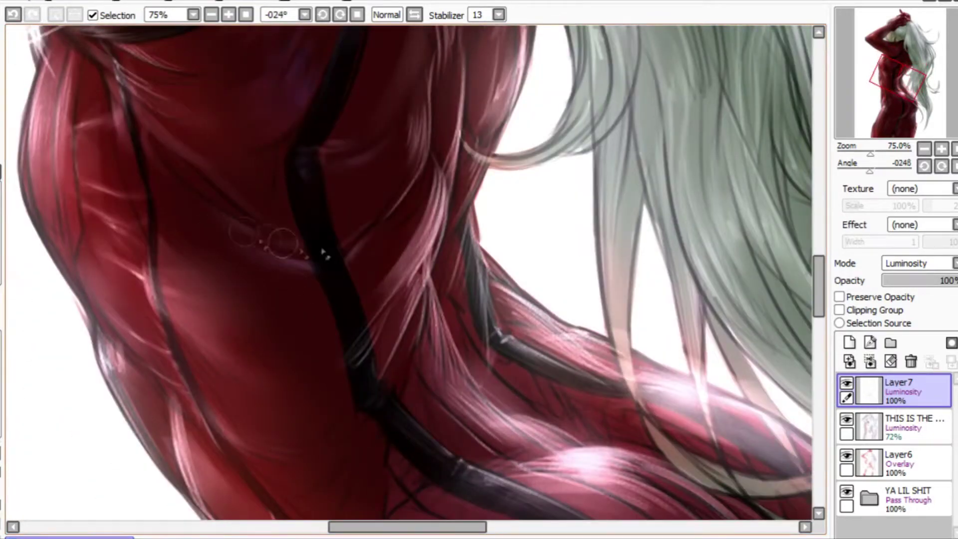
left_click_drag(193, 214, 383, 158)
scroll(382, 158, "up", 2)
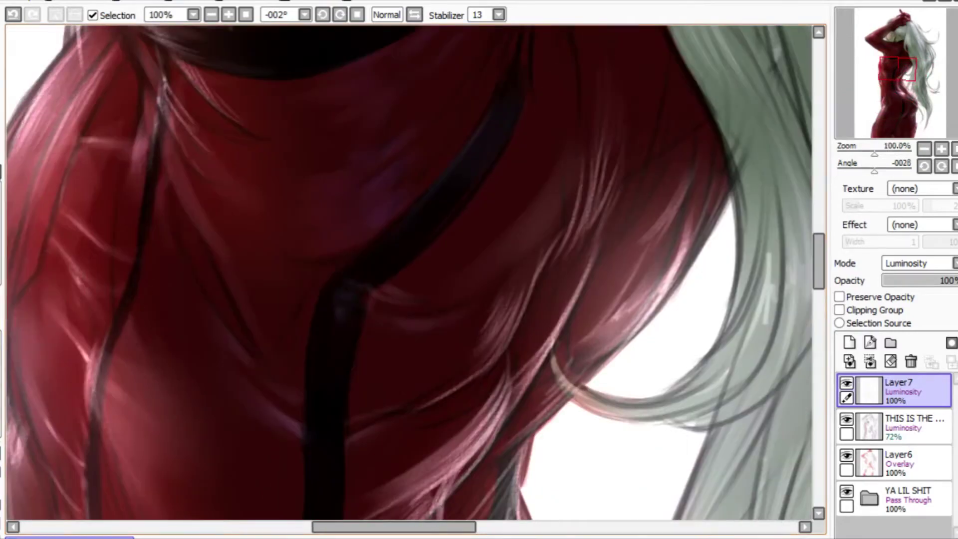
Refine the diagonal fold running from the side seam down to the spine seam
scroll(222, 321, "down", 1)
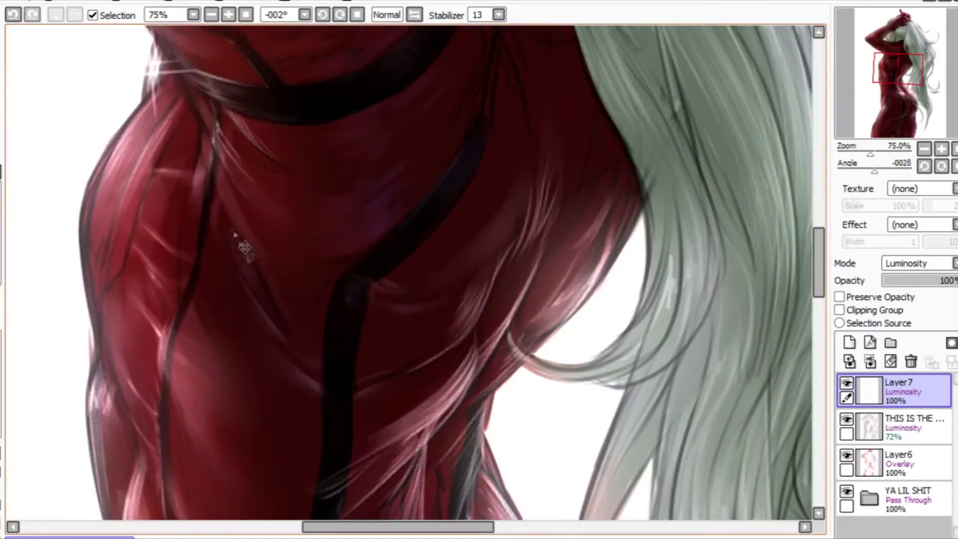
scroll(248, 252, "up", 1)
scroll(265, 280, "down", 1)
scroll(337, 235, "down", 1)
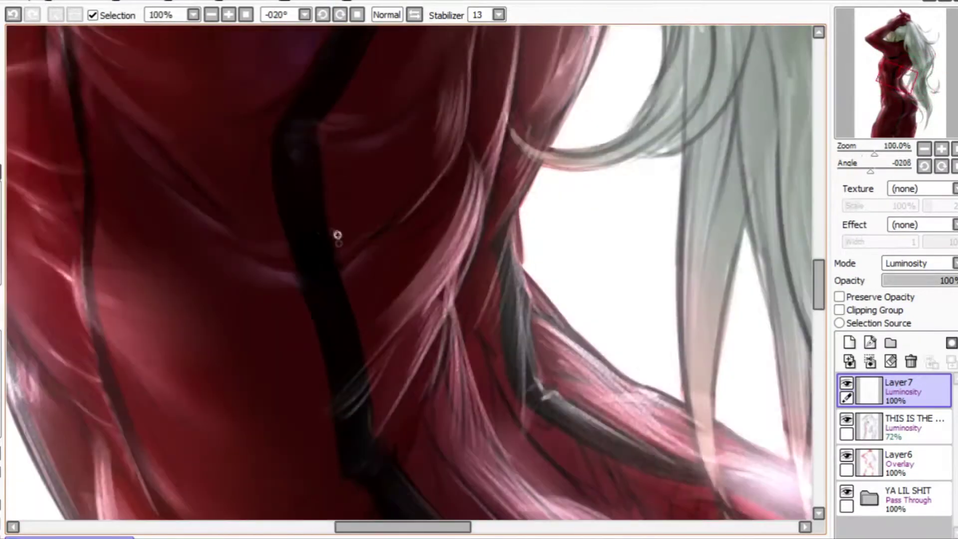
left_click(387, 14)
key("h")
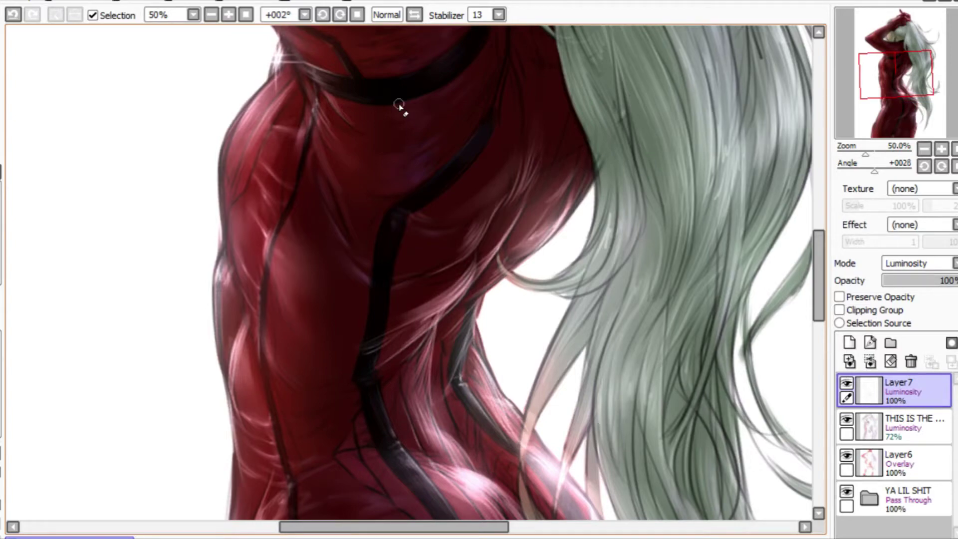
Paint a soft light patch beneath the thin fold line between the spine seam and the waist highlights
scroll(545, 283, "up", 1)
left_click_drag(357, 244, 342, 263)
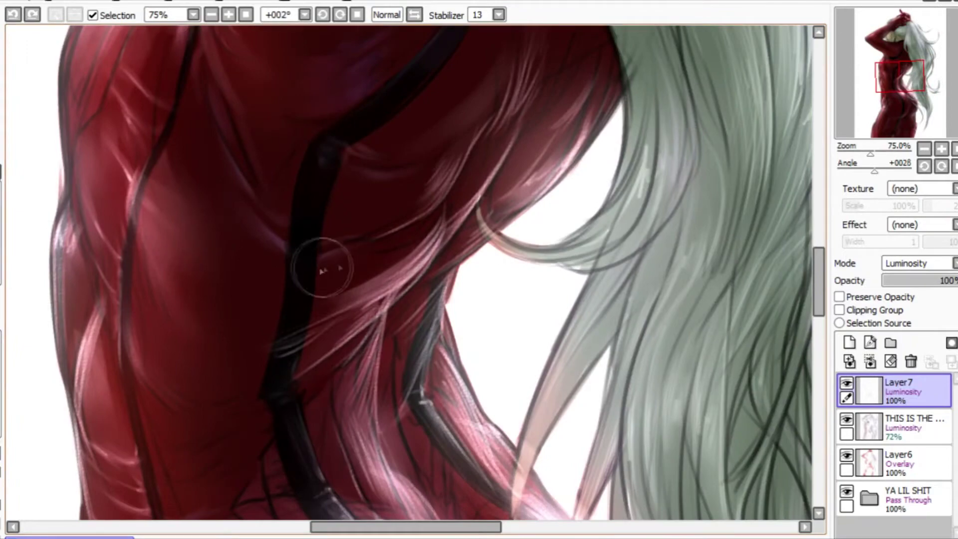
scroll(368, 257, "up", 1)
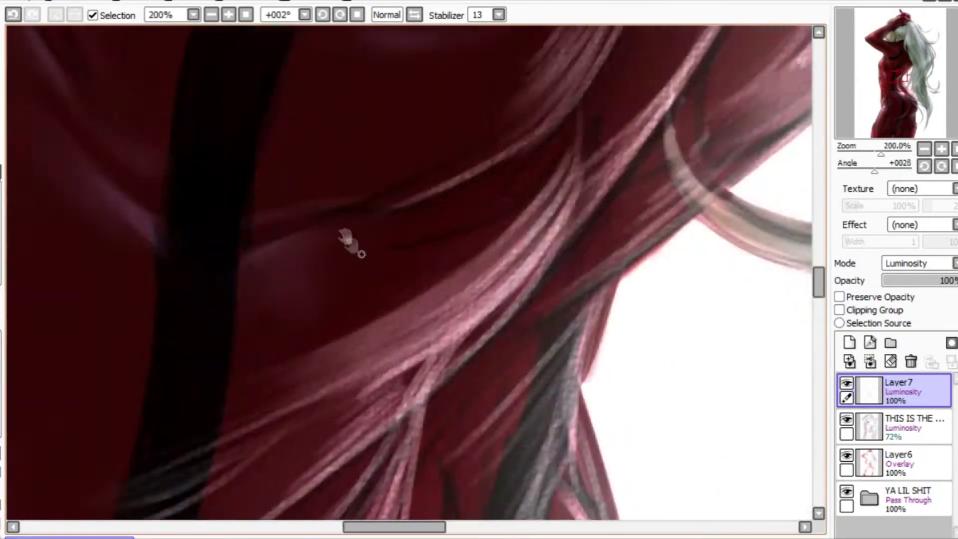
key("End")
scroll(338, 209, "down", 2)
Blend the shading beside the spine seam at the waist, checking it on the mirrored canvas
key("h")
key("End")
scroll(350, 224, "up", 1)
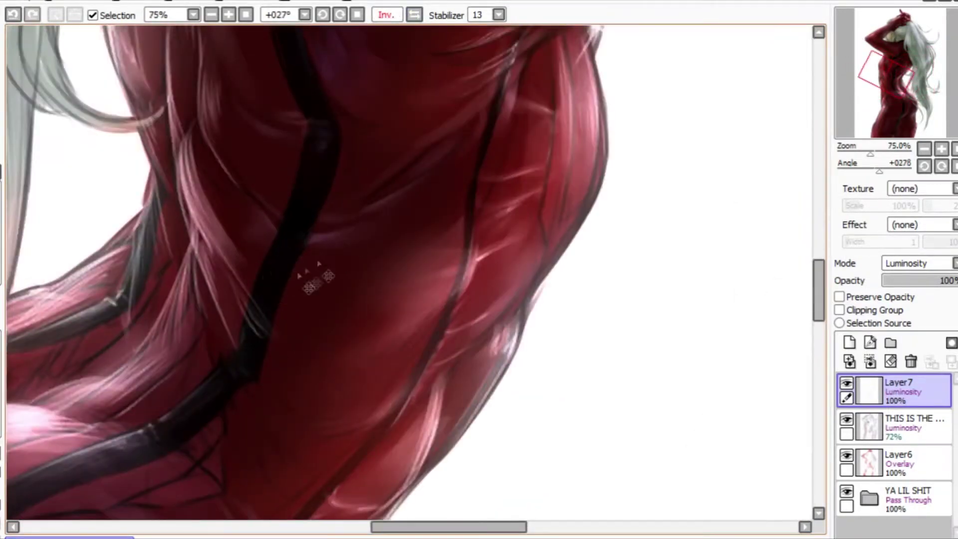
scroll(298, 264, "down", 2)
key("h")
scroll(289, 279, "up", 1)
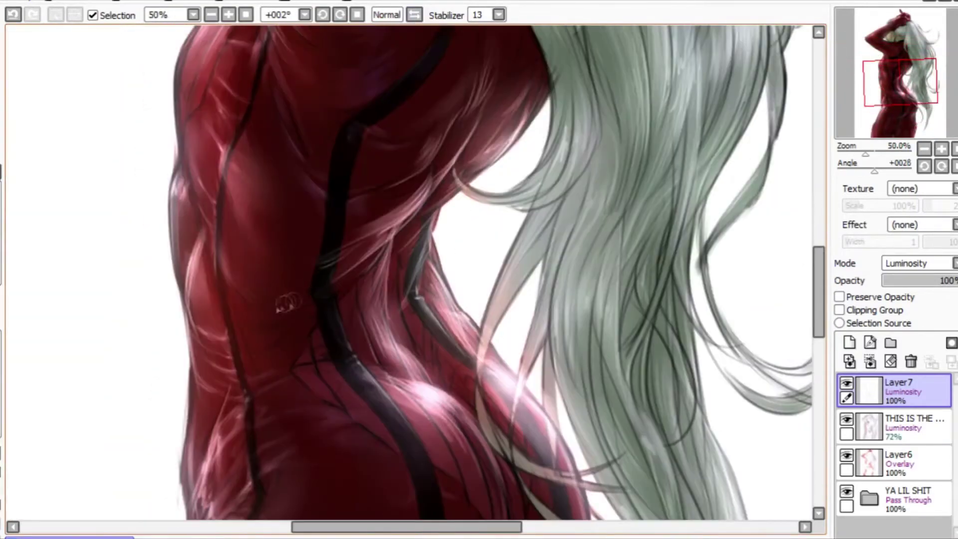
scroll(273, 302, "up", 1)
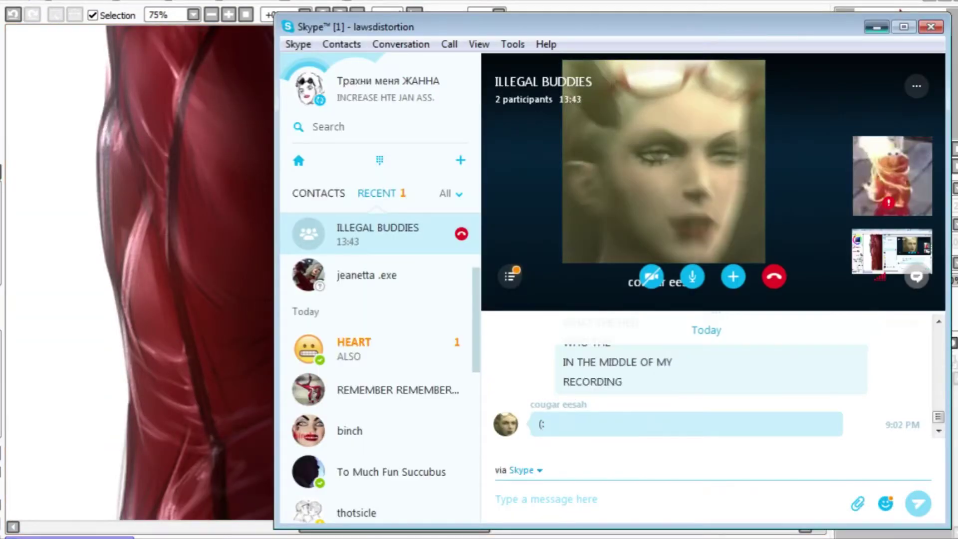
Switch from the Skype window back to the painting
key("alt+Tab")
scroll(305, 266, "down", 2)
scroll(396, 164, "up", 2)
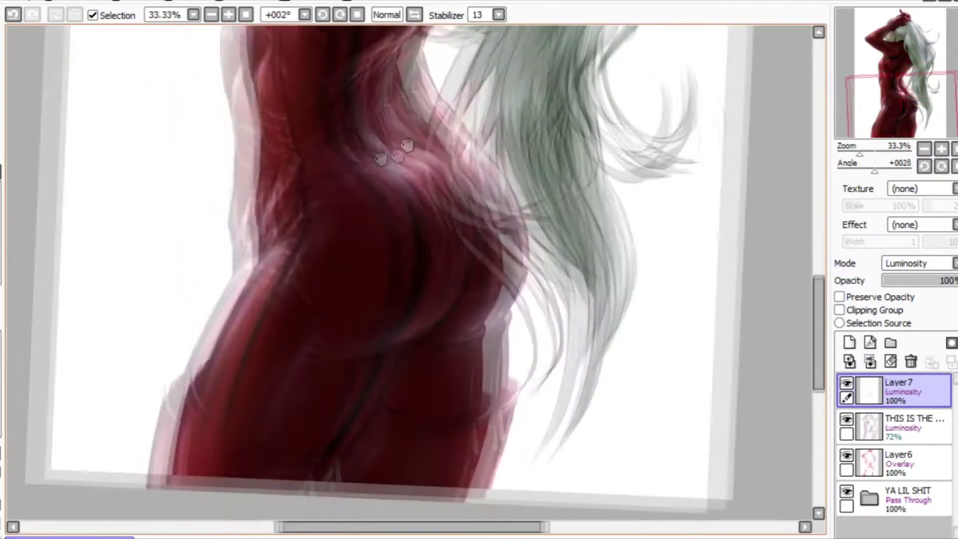
scroll(419, 103, "down", 2)
scroll(299, 326, "up", 2)
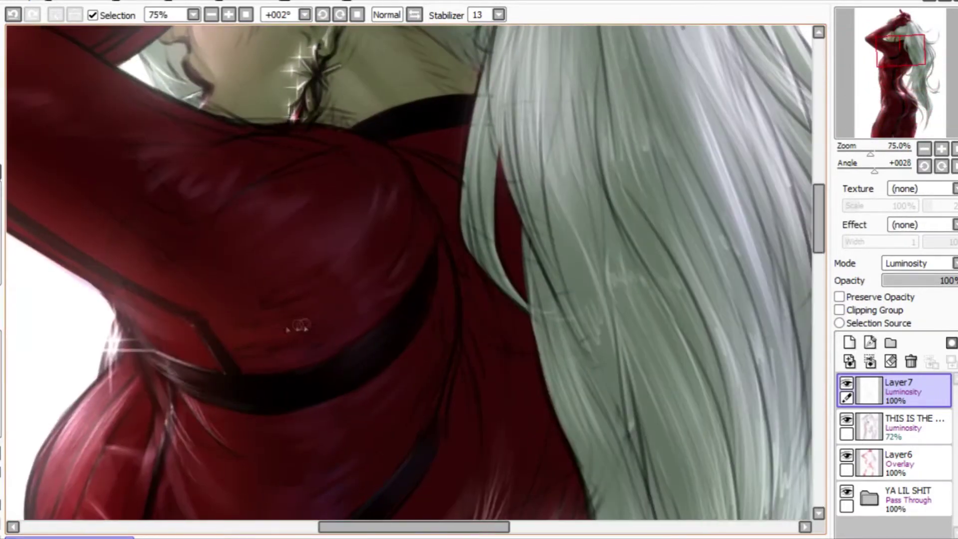
Paint soft violet strokes on the upper back between the shoulder strap and the spine seam
mouse_move(325, 301)
left_mouse_down()
mouse_move(335, 294)
mouse_move(341, 345)
left_mouse_up()
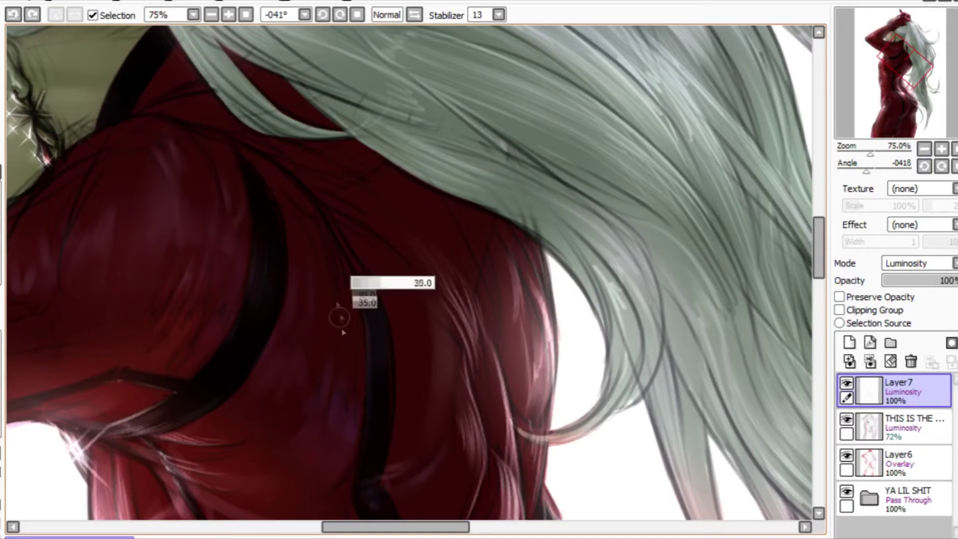
mouse_move(341, 357)
left_mouse_down()
mouse_move(406, 128)
mouse_move(282, 312)
left_mouse_up()
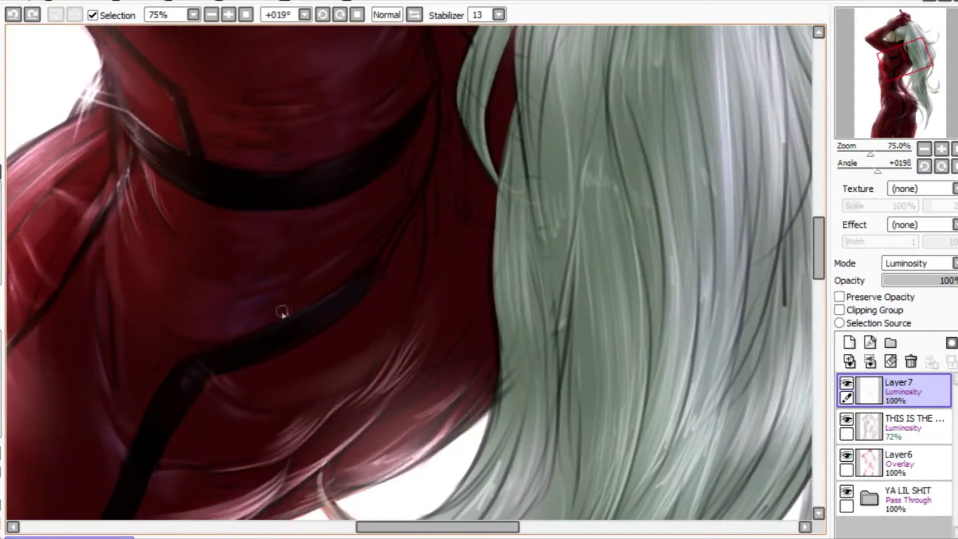
Examine the whole figure from the raised arms and hair down to the thighs
scroll(321, 301, "down", 5)
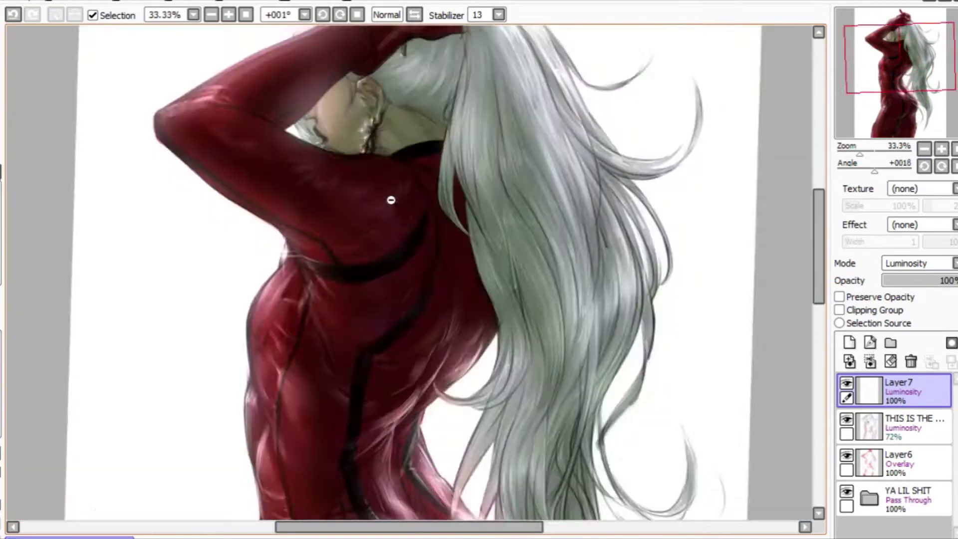
scroll(325, 250, "up", 4)
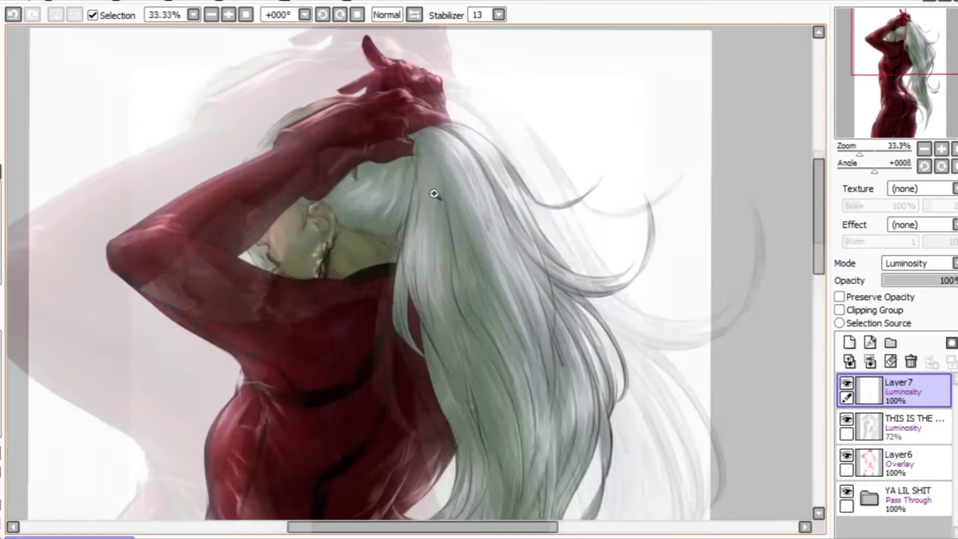
left_click_drag(434, 197, 408, 137)
key("ctrl+minus")
key("ctrl+minus")
key("ctrl+minus")
key("End")
key("End")
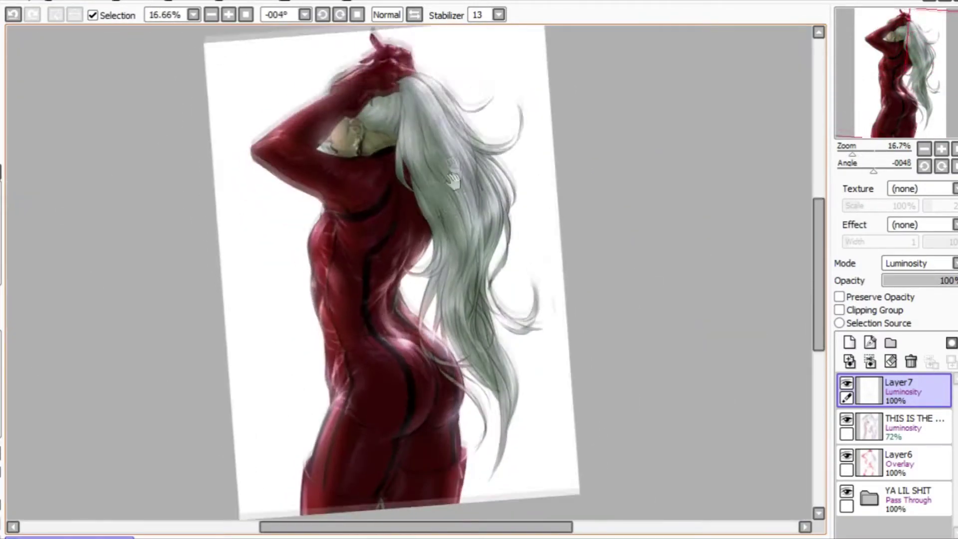
left_click_drag(454, 309, 434, 161)
Paint thin light fold strokes on the suit around the bend of the spine seam
scroll(436, 160, "up", 3)
key("ctrl+plus")
key("ctrl+plus")
key("ctrl+plus")
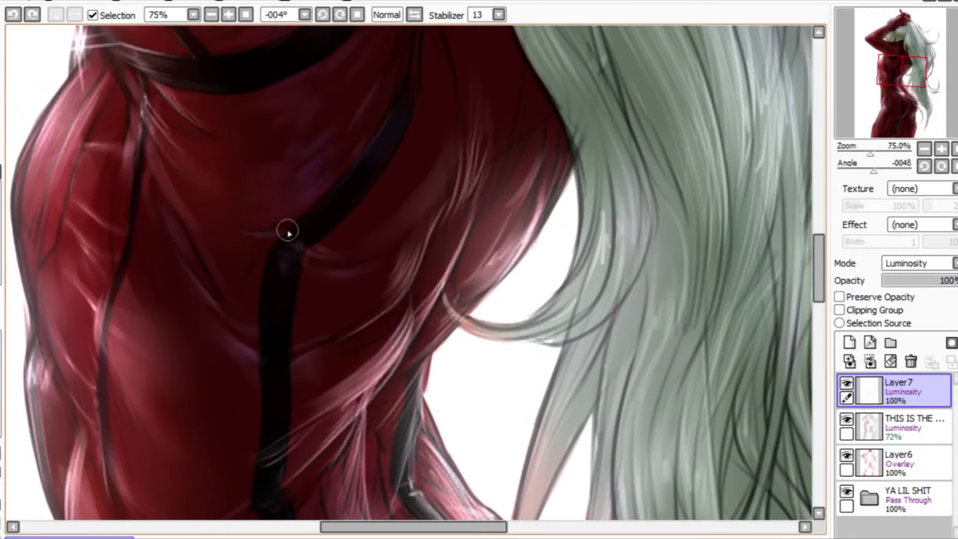
scroll(334, 178, "up", 1)
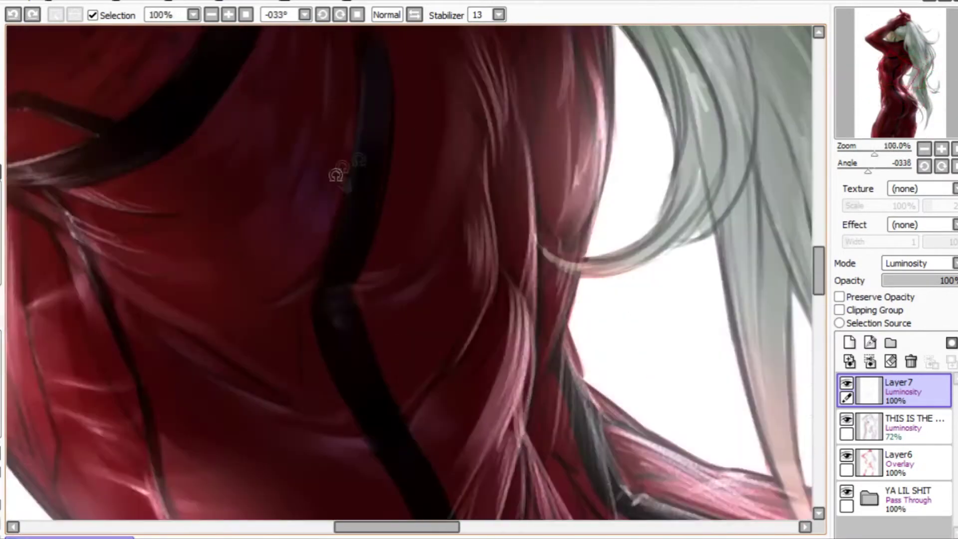
scroll(349, 199, "down", 3)
scroll(369, 220, "up", 3)
scroll(316, 241, "down", 3)
Paint faint fold strokes across the lower back between the side seam and spine seam, using brush size 26
key("Delete")
scroll(391, 227, "up", 2)
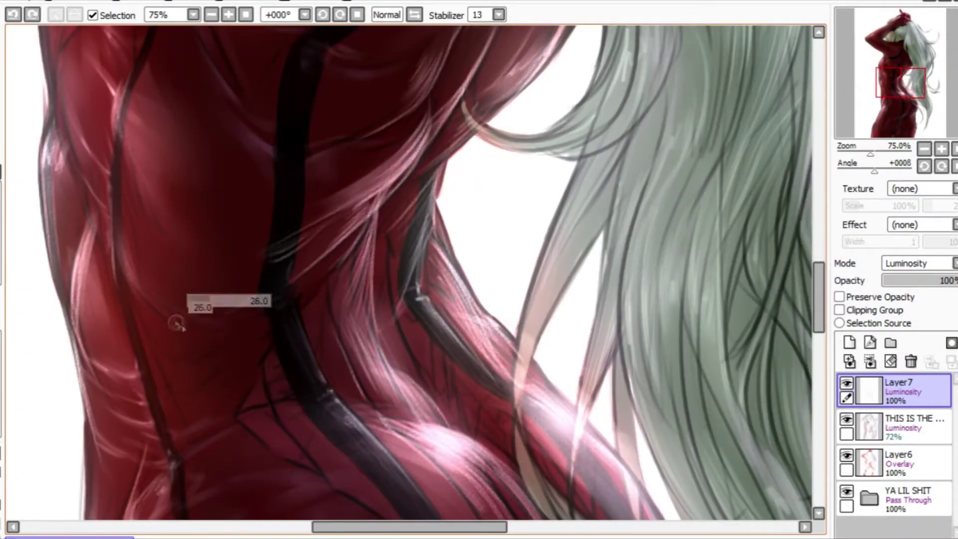
scroll(244, 309, "down", 2)
key("h")
scroll(348, 250, "up", 2)
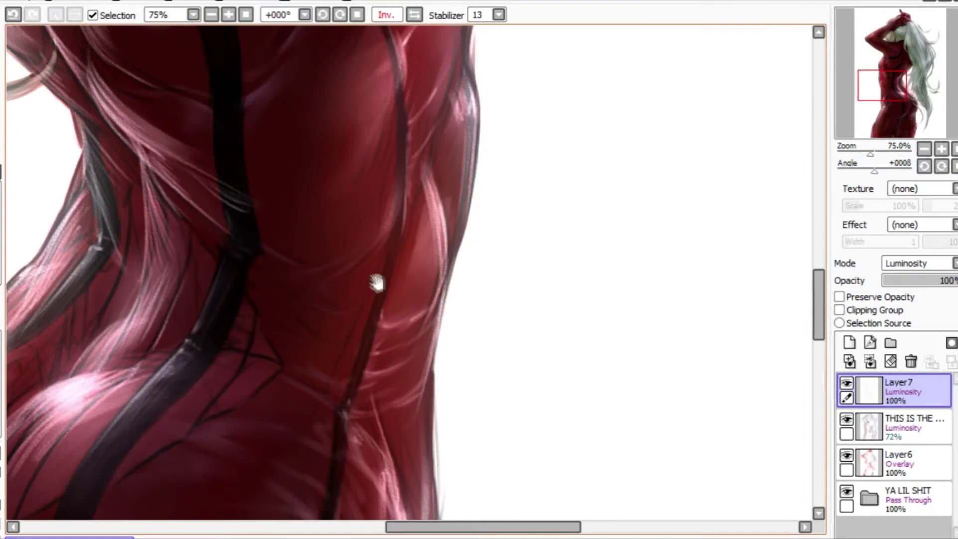
Add faint violet folds to the lower back above the near hip with a smaller brush, then undo the last stroke
key("h")
scroll(306, 314, "up", 2)
scroll(309, 284, "down", 2)
key("bracketleft")
left_click_drag(303, 294, 342, 241)
scroll(320, 220, "up", 1)
scroll(315, 254, "down", 1)
scroll(316, 253, "up", 1)
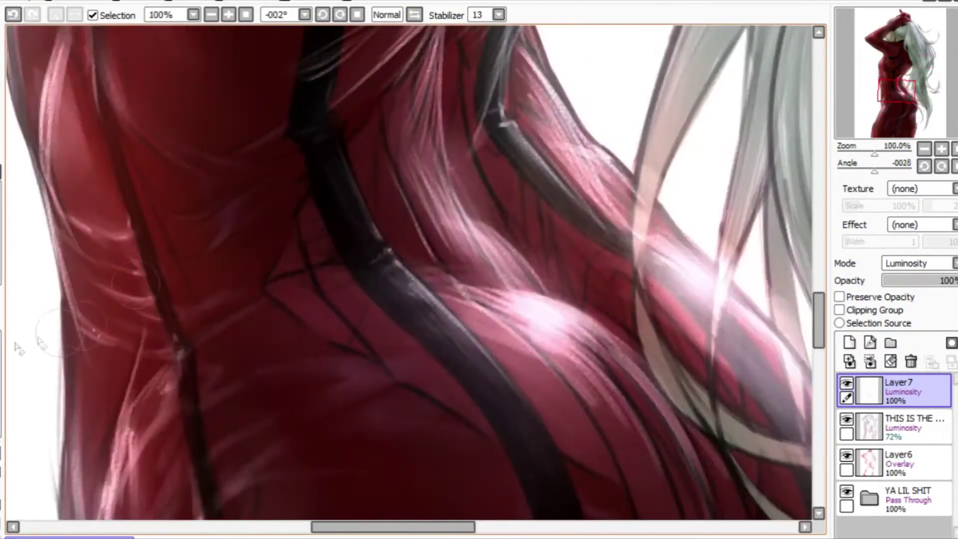
key("ctrl+z")
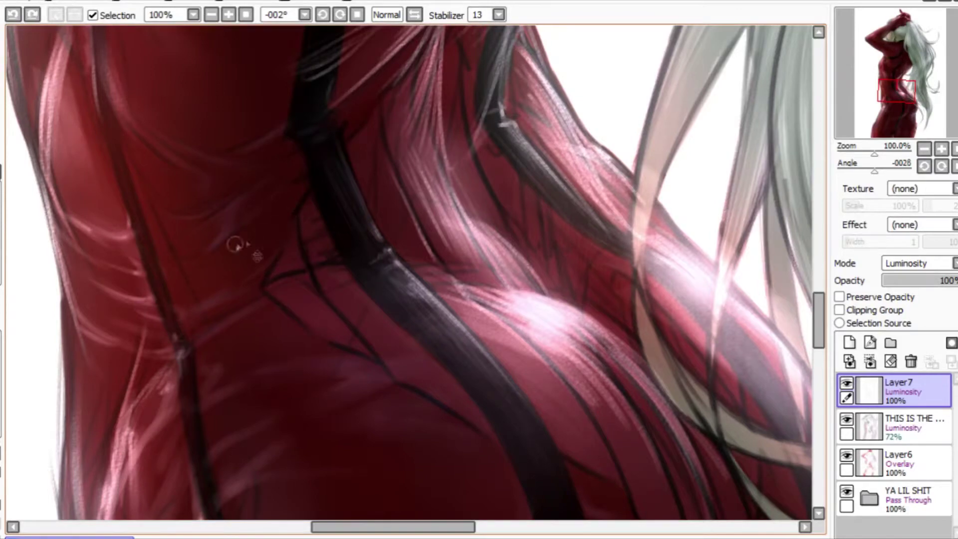
Paint over part of the dark sketch line beside the spine seam on the lower back
left_click_drag(288, 192, 256, 235)
scroll(297, 241, "down", 3)
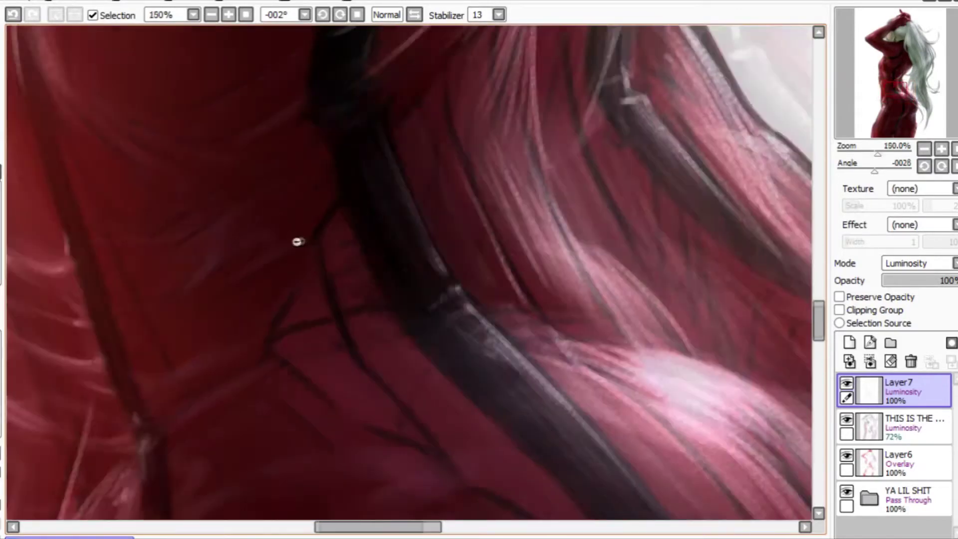
scroll(327, 204, "up", 3)
left_click_drag(271, 279, 331, 197)
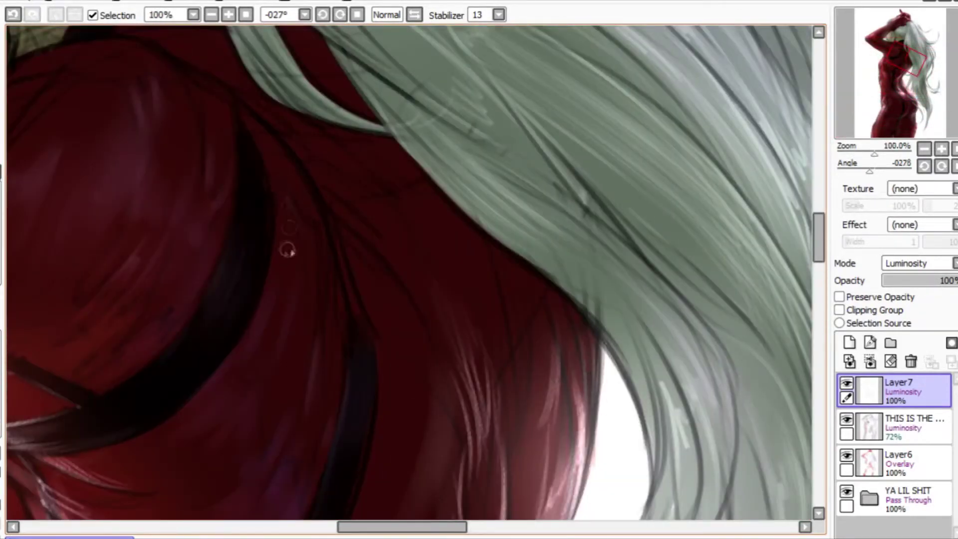
Deepen the soft shading on the upper back between the shoulder strap and the thin dark seam
left_click_drag(310, 304, 306, 347)
scroll(314, 193, "down", 2)
scroll(314, 192, "up", 1)
scroll(300, 234, "down", 2)
scroll(299, 235, "up", 2)
Paint soft light strokes over the top of the near buttock next to the side seam
left_click_drag(241, 195, 373, 98)
scroll(372, 98, "down", 1)
scroll(430, 100, "up", 1)
scroll(387, 129, "down", 1)
scroll(404, 165, "down", 1)
scroll(404, 165, "up", 2)
left_click_drag(404, 164, 382, 206)
scroll(408, 279, "down", 2)
scroll(369, 203, "up", 2)
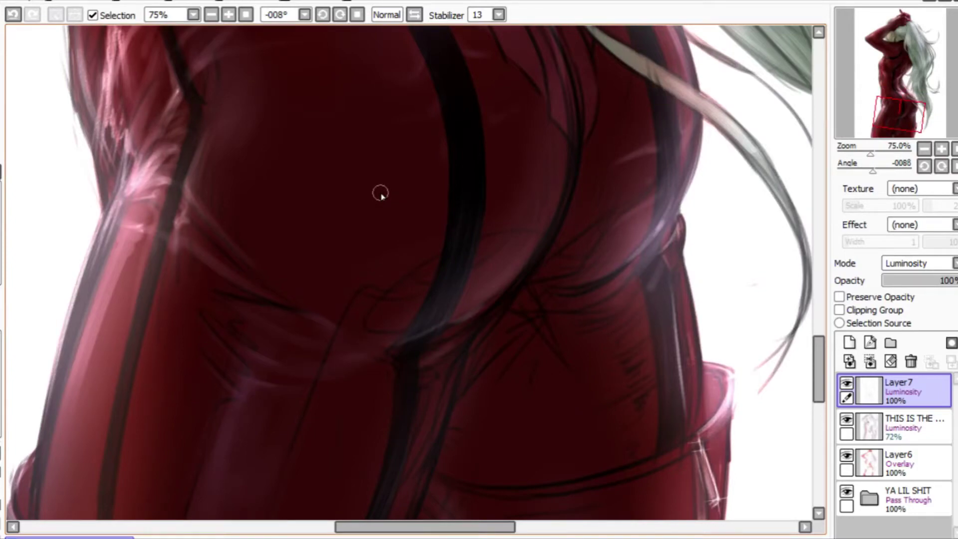
Blend a soft violet glow into the outer side of the near buttock
scroll(380, 194, "down", 2)
scroll(380, 193, "up", 3)
left_click_drag(380, 193, 267, 257)
scroll(373, 260, "down", 3)
left_click_drag(373, 260, 387, 108)
scroll(392, 106, "up", 2)
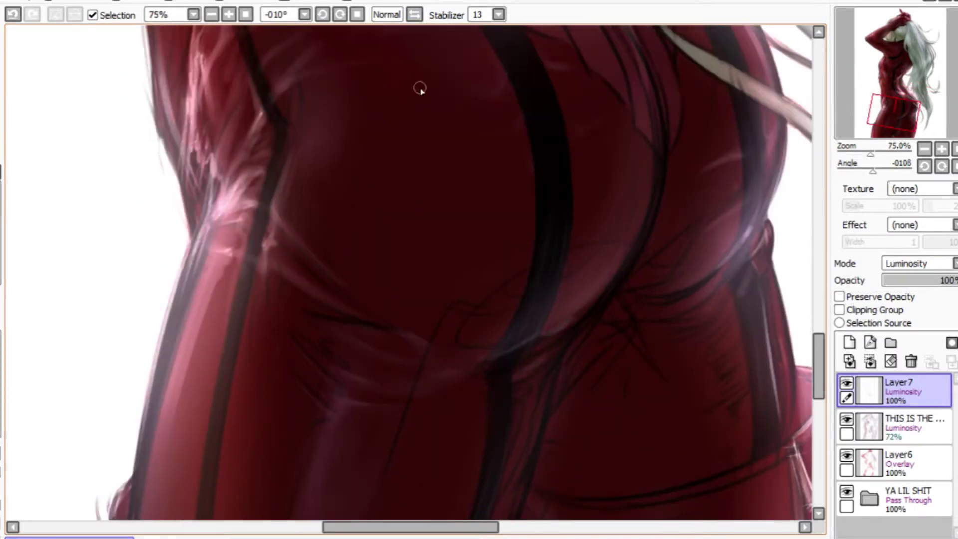
Paint further soft strokes across the near buttock and undo the last one
scroll(419, 89, "down", 2)
scroll(535, 107, "up", 3)
left_click_drag(534, 107, 365, 211)
scroll(449, 150, "down", 2)
scroll(474, 90, "up", 2)
key("ctrl+z")
Refine the soft light folds beneath the near buttock on the mirrored canvas
scroll(364, 211, "up", 2)
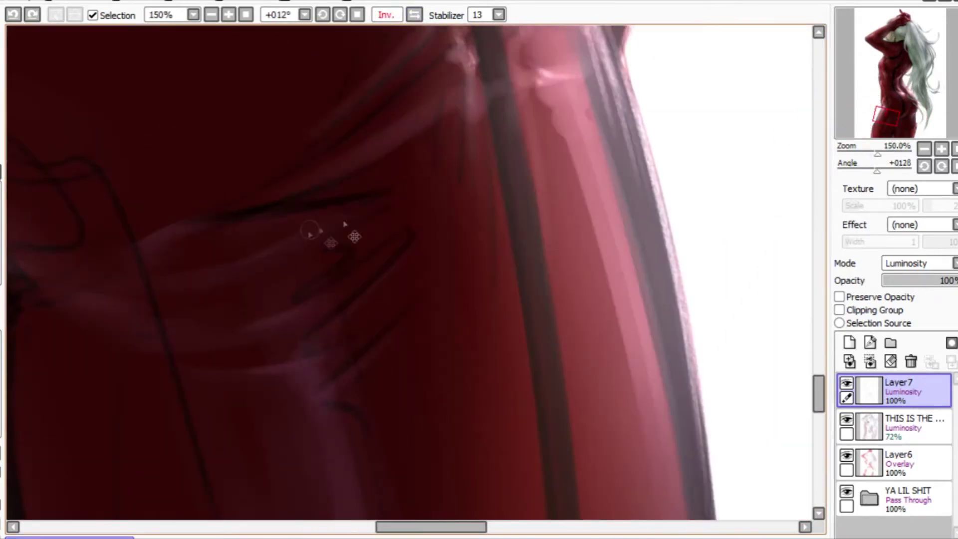
scroll(414, 183, "down", 4)
scroll(374, 172, "up", 2)
left_click_drag(374, 171, 427, 216)
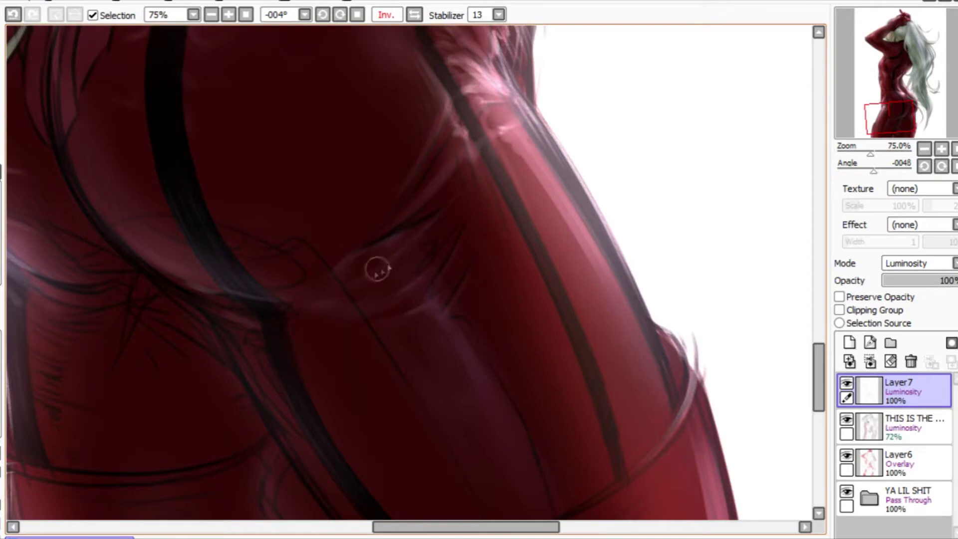
Paint soft light strokes along the fabric folds beneath the near buttock on the mirrored canvas
scroll(409, 240, "down", 1)
scroll(421, 235, "down", 1)
scroll(421, 235, "up", 2)
left_click_drag(421, 235, 325, 268)
left_click_drag(305, 216, 351, 260)
scroll(402, 202, "down", 2)
scroll(406, 211, "up", 1)
Blend the fold shading across the top of the near thigh, checking it in mirrored and normal orientation
mouse_move(406, 212)
left_mouse_down()
mouse_move(409, 148)
mouse_move(396, 103)
mouse_move(416, 109)
mouse_move(209, 249)
left_mouse_up()
scroll(406, 141, "up", 3)
scroll(428, 190, "down", 2)
scroll(428, 149, "up", 2)
scroll(417, 109, "down", 2)
scroll(380, 132, "up", 2)
key("h")
scroll(428, 192, "down", 2)
left_click_drag(427, 193, 339, 270)
key("h")
scroll(379, 234, "down", 3)
scroll(349, 259, "up", 1)
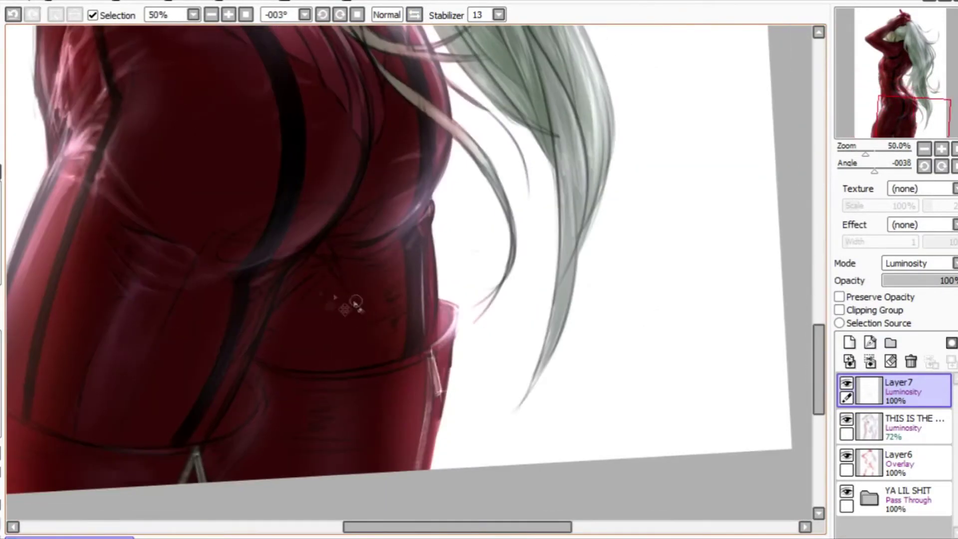
scroll(314, 268, "up", 1)
scroll(309, 243, "down", 1)
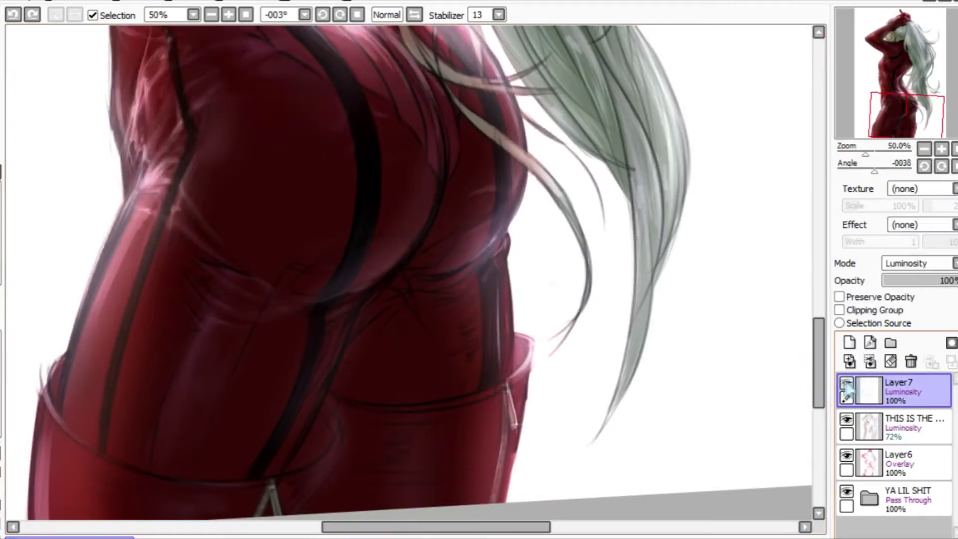
Switch to the 72% luminosity layer and paint small fabric folds on the far thigh beneath the buttock crease
left_click(898, 427)
scroll(385, 337, "up", 1)
left_click_drag(349, 299, 386, 338)
left_click_drag(377, 299, 428, 271)
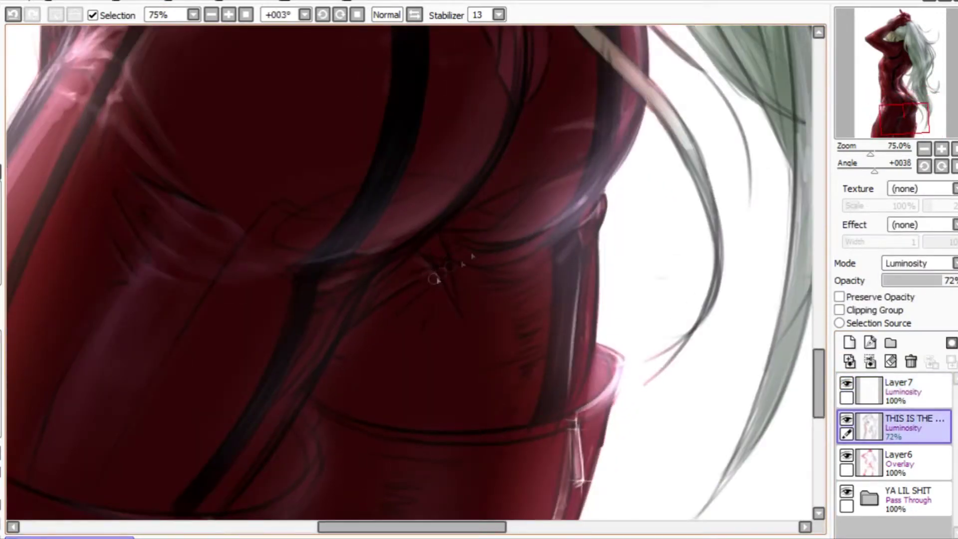
scroll(408, 298, "down", 1)
scroll(451, 272, "up", 1)
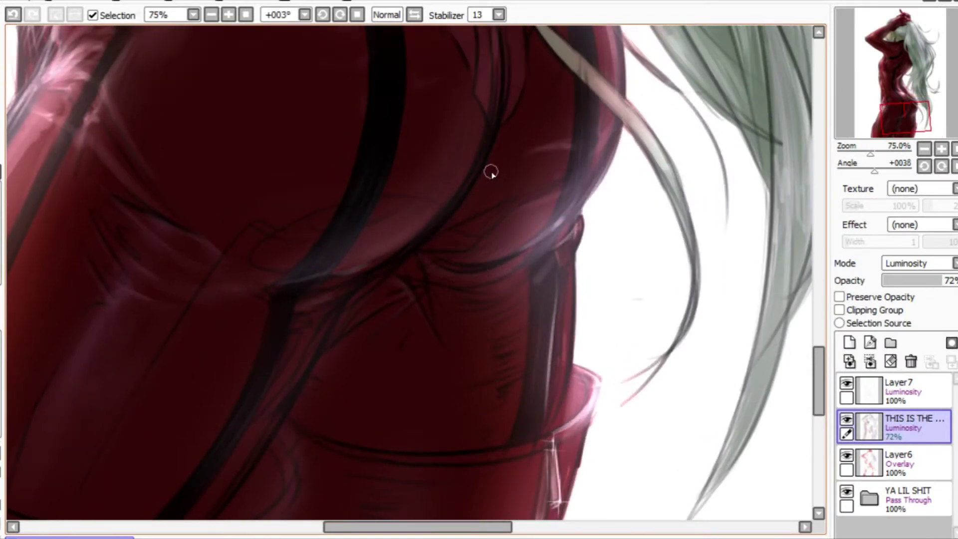
left_click_drag(491, 173, 500, 149)
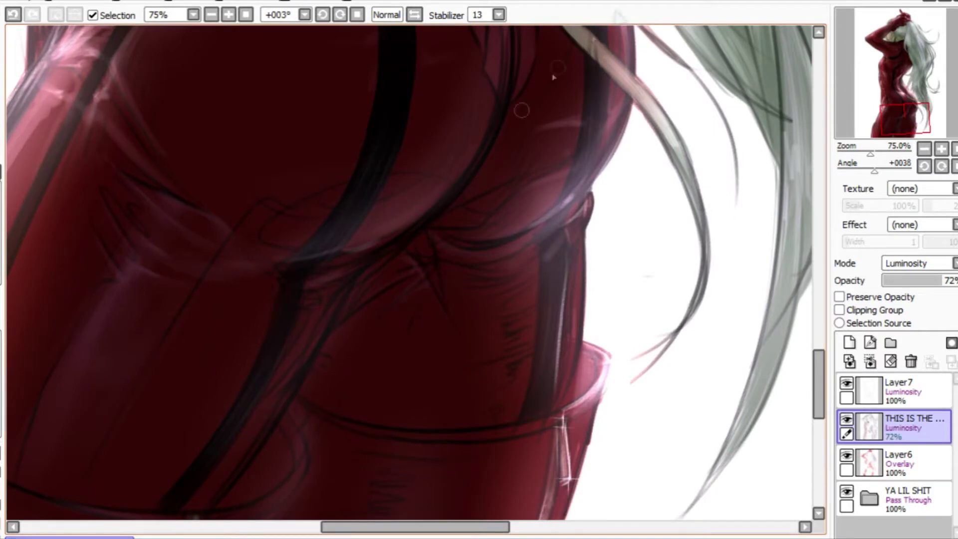
key("alt+Tab")
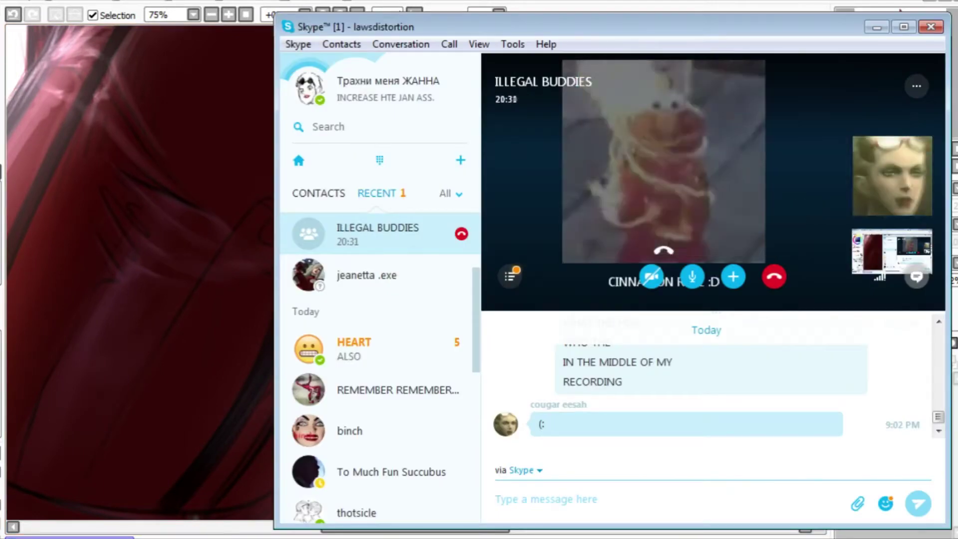
key("alt+Tab")
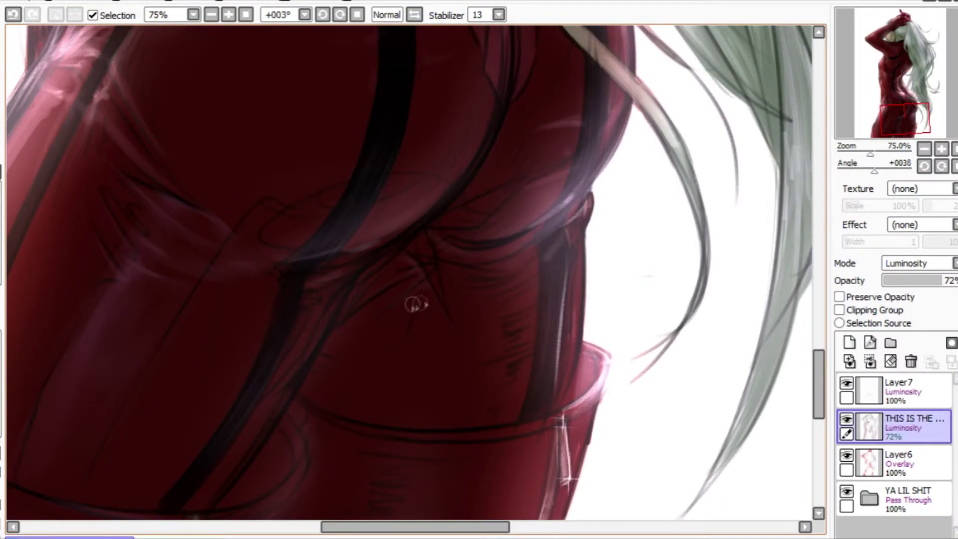
Soften the shading beside the central black stripe at the top of the near buttock
left_click_drag(434, 299, 342, 184)
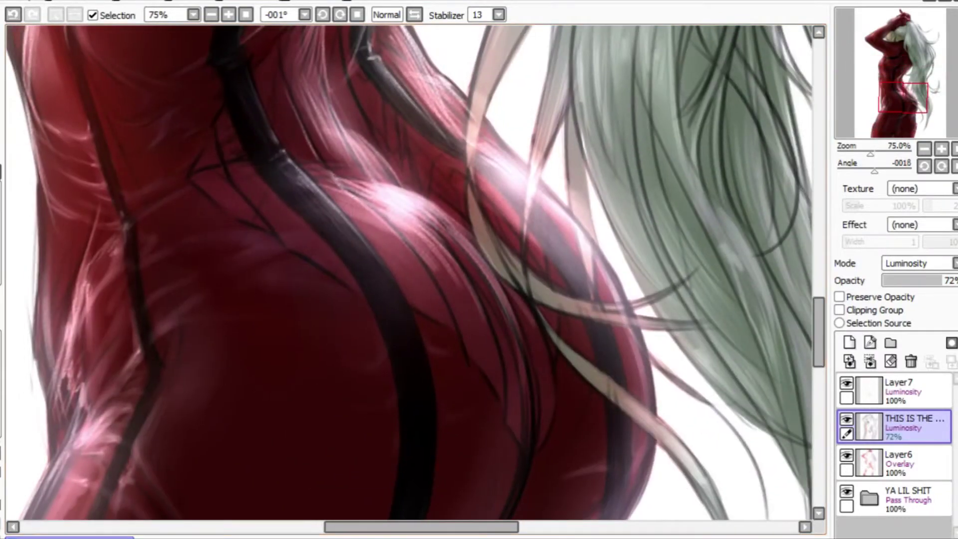
scroll(287, 247, "up", 2)
scroll(310, 235, "left", 2)
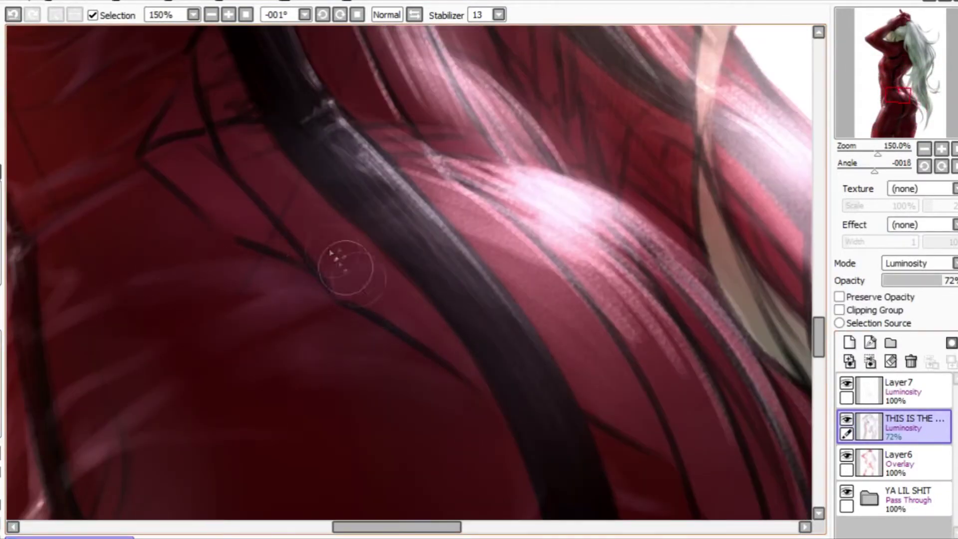
scroll(346, 263, "down", 2)
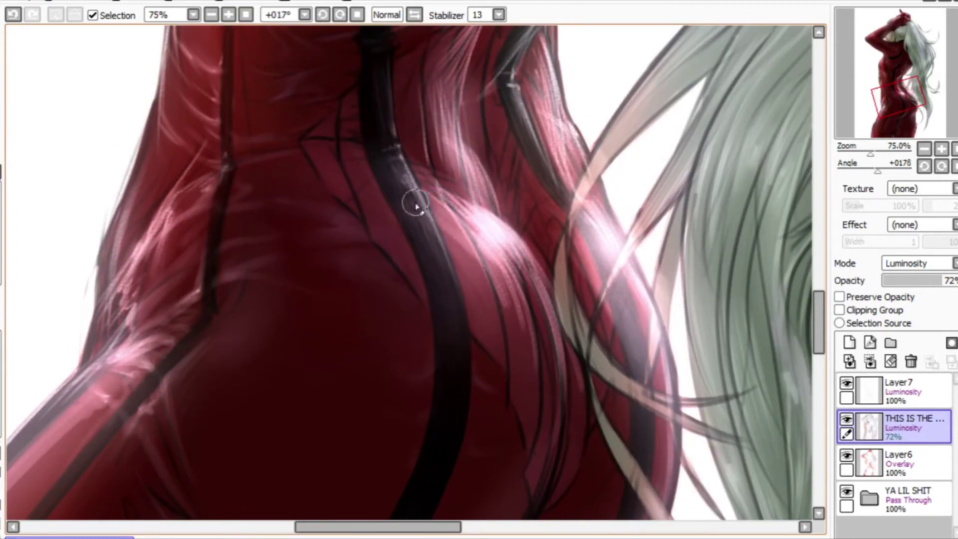
key("Delete")
Set the brush size to 19 and paint soft strokes across the lower back beside the black stripe
left_click_drag(418, 204, 316, 223)
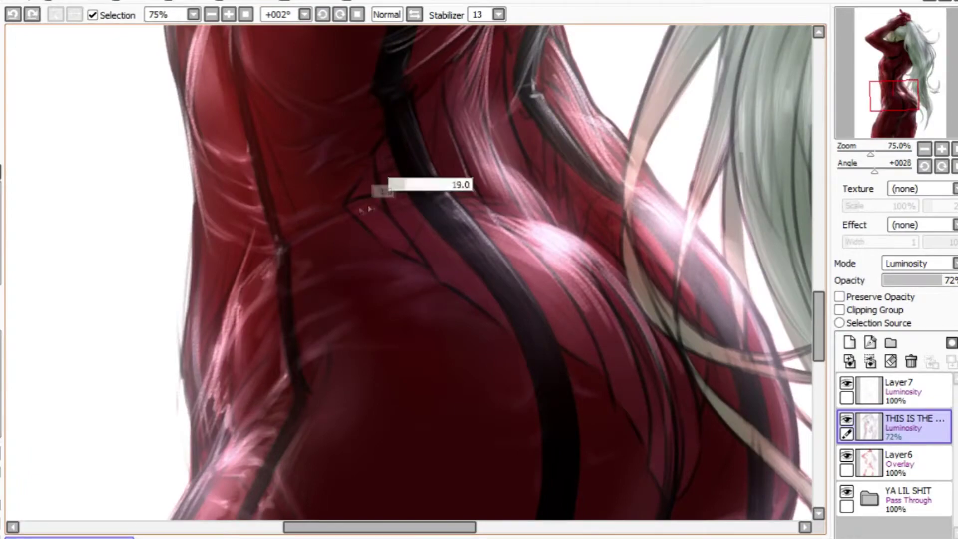
scroll(424, 261, "down", 2)
scroll(439, 199, "up", 2)
left_click_drag(353, 220, 461, 115)
scroll(461, 115, "down", 2)
left_click_drag(406, 182, 394, 182)
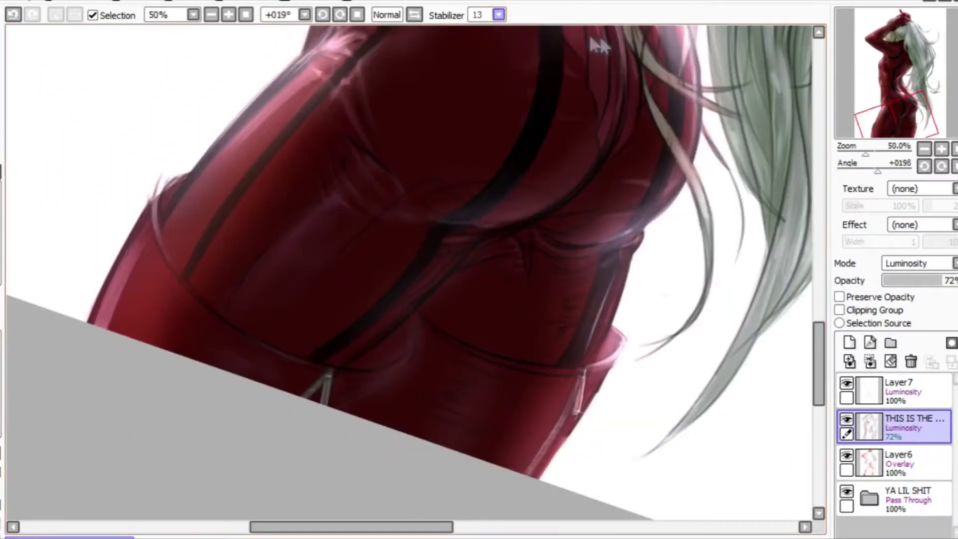
Undo the last stroke on the mirrored canvas and shade the crease beneath the far buttock on the 72% luminosity layer
key("h")
scroll(381, 181, "up", 2)
key("ctrl+z")
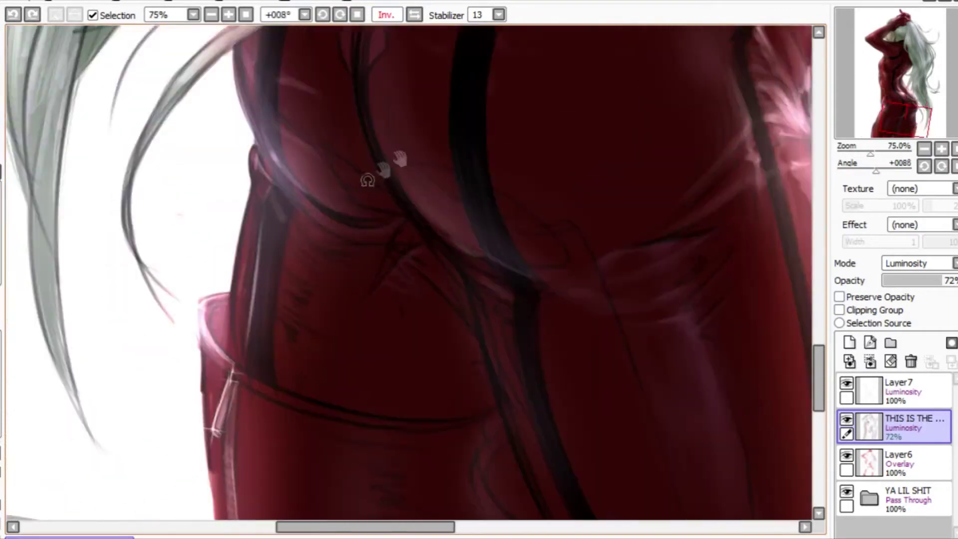
left_click(858, 392)
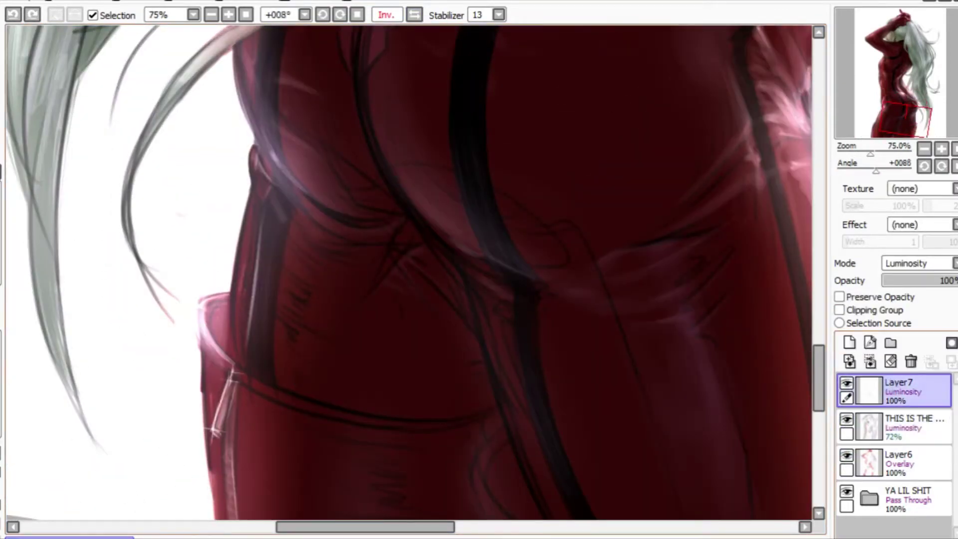
scroll(344, 235, "down", 1)
key("Down")
scroll(309, 246, "up", 1)
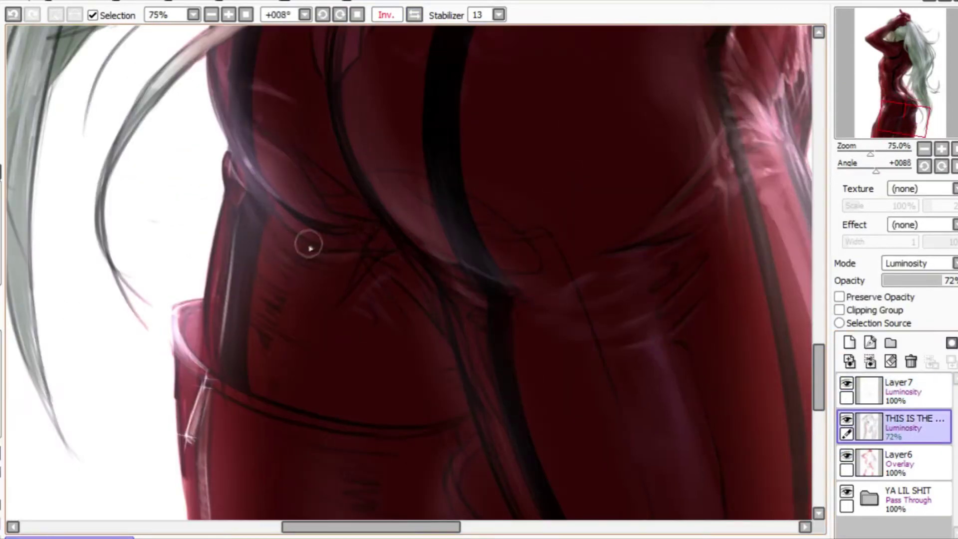
left_click_drag(457, 226, 393, 182)
Smooth the fold shading on the far upper thigh, checking the figure in normal and mirrored orientation
key("h")
scroll(393, 181, "down", 2)
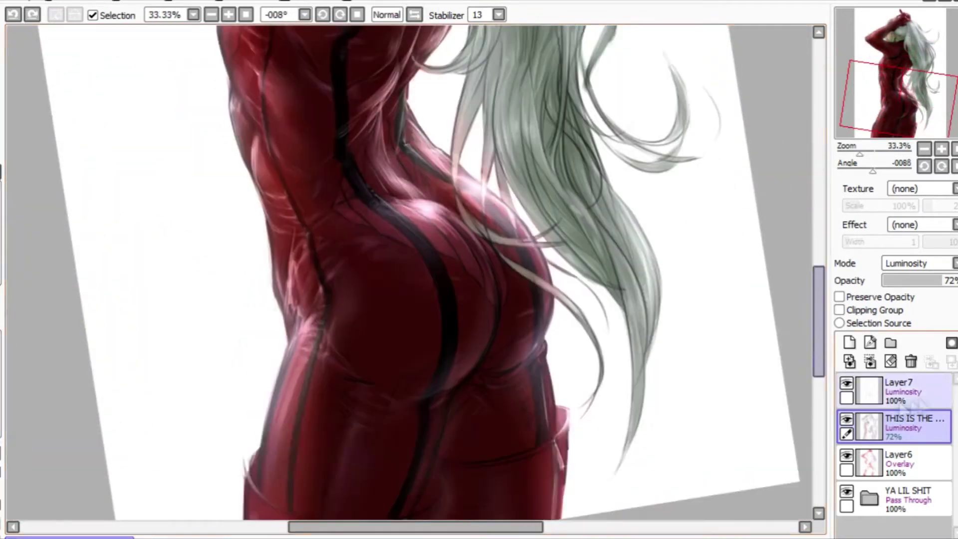
scroll(455, 278, "up", 2)
left_click_drag(456, 278, 352, 244)
key("h")
scroll(385, 203, "down", 2)
scroll(352, 244, "up", 1)
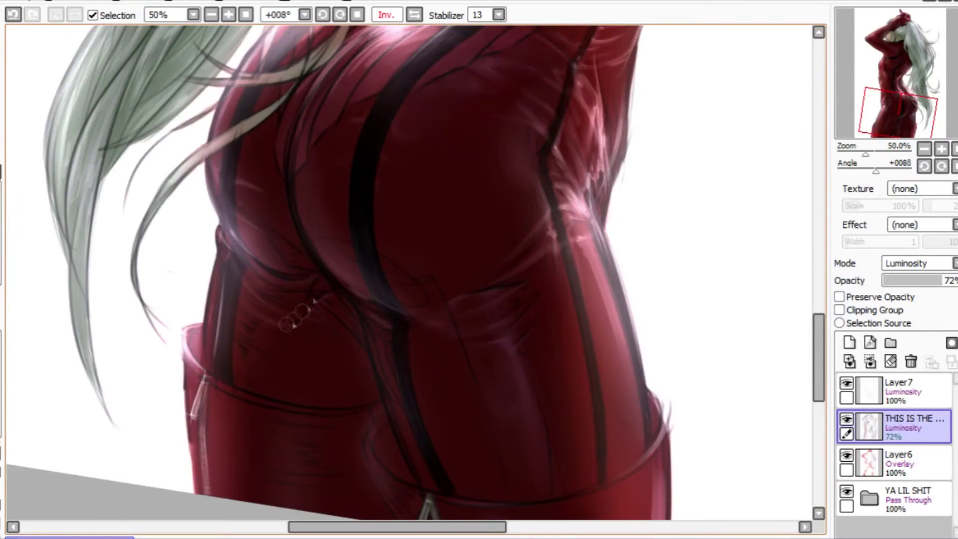
scroll(326, 298, "down", 1)
Paint soft strokes on the upper back between the two black stripes with the canvas unmirrored
key("h")
scroll(402, 278, "down", 1)
left_click_drag(402, 278, 437, 287)
scroll(342, 278, "down", 1)
scroll(345, 308, "up", 3)
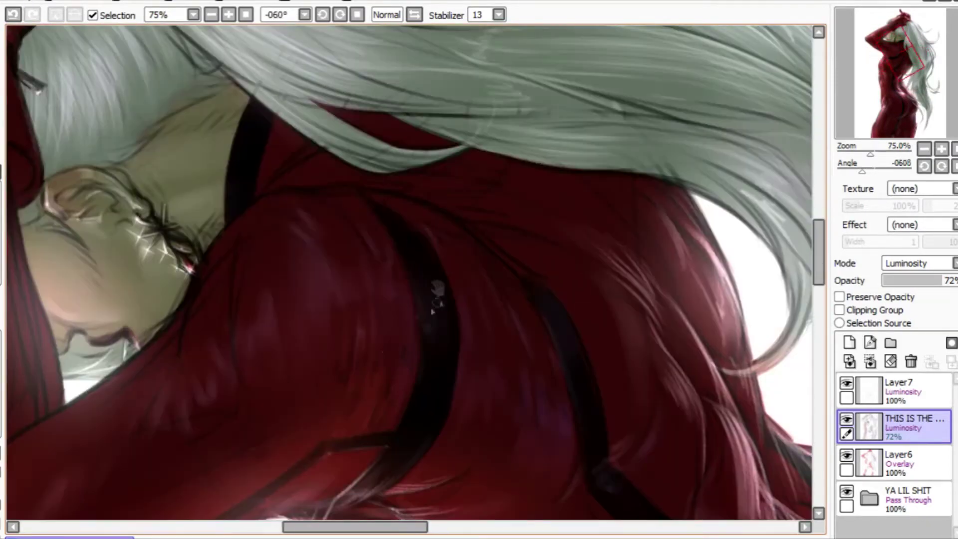
scroll(389, 299, "down", 1)
left_click_drag(396, 344, 381, 267)
scroll(392, 278, "up", 1)
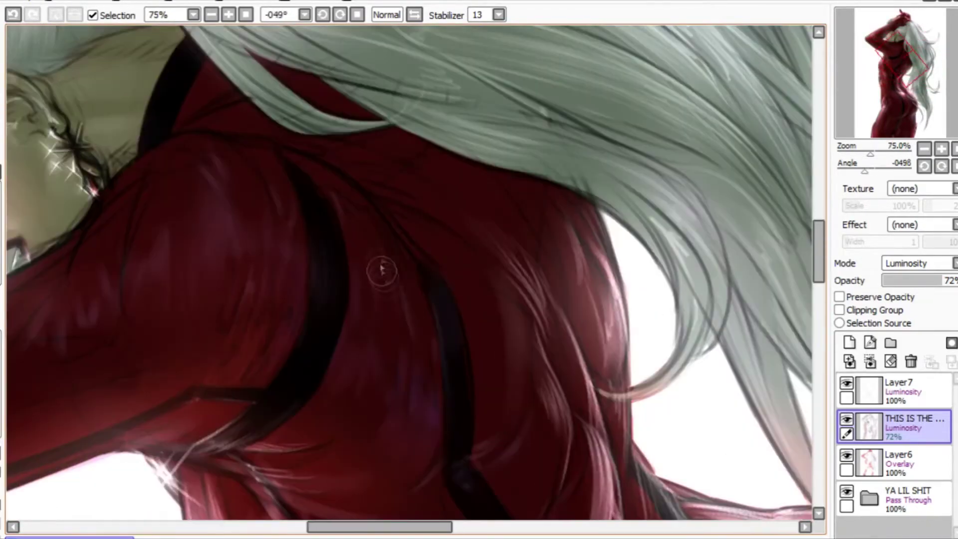
scroll(400, 314, "up", 1)
scroll(409, 270, "down", 3)
Blend the soft shading on the back around the bend of the black stripe
left_click_drag(399, 314, 344, 234)
scroll(412, 252, "up", 3)
scroll(406, 229, "down", 1)
scroll(415, 248, "down", 2)
scroll(344, 235, "up", 2)
scroll(394, 294, "down", 1)
left_click_drag(395, 295, 342, 313)
Mirror the canvas and refine the small fabric folds beside the bend of the black back stripe
left_click(414, 15)
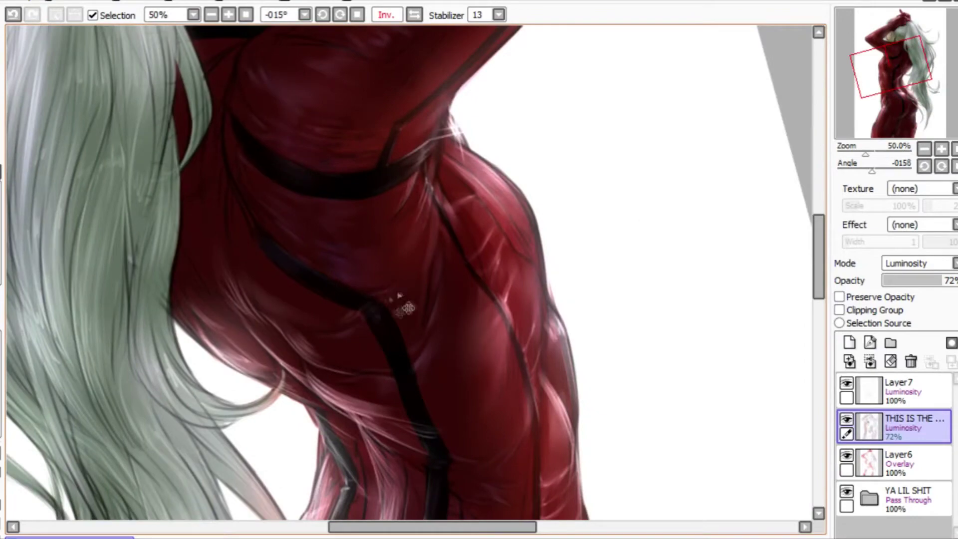
scroll(378, 301, "up", 3)
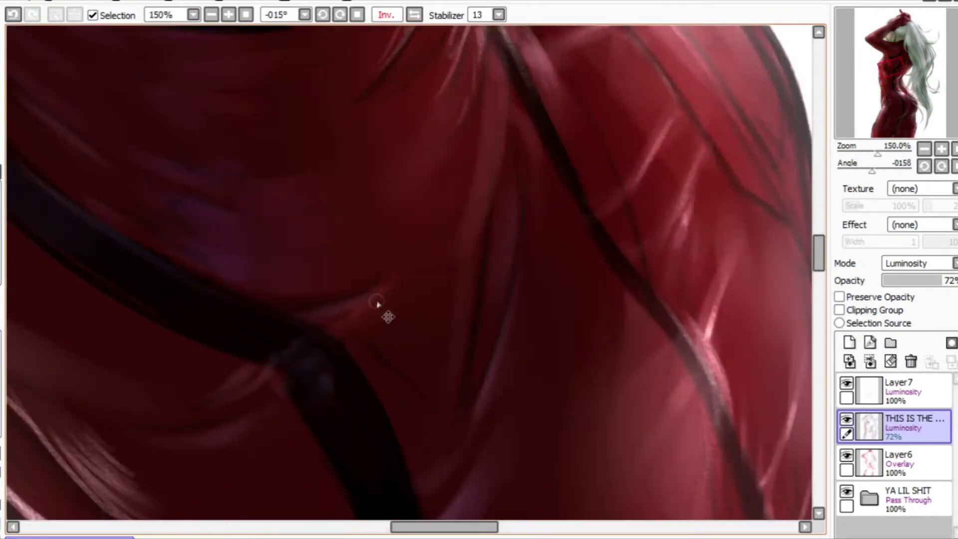
scroll(356, 316, "down", 3)
scroll(360, 328, "up", 3)
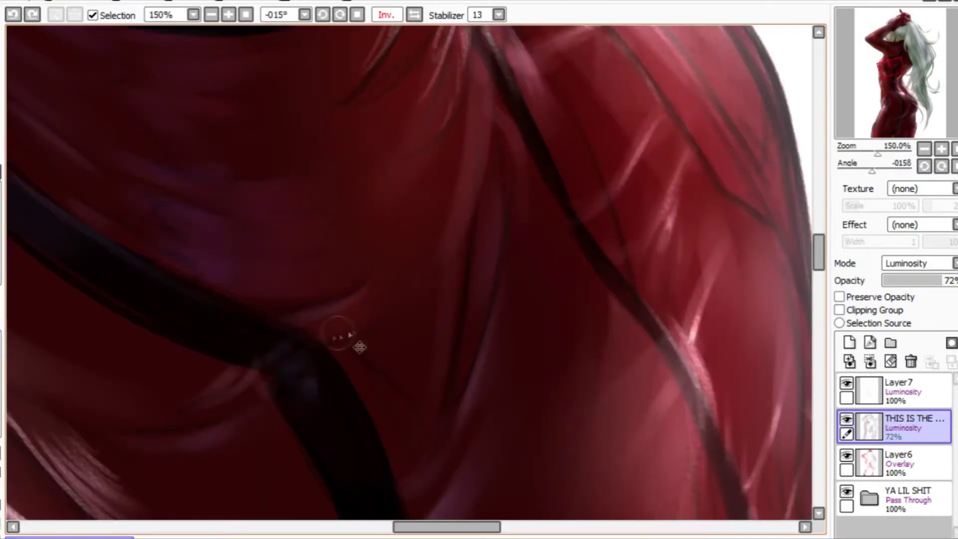
scroll(331, 338, "down", 2)
scroll(387, 278, "down", 1)
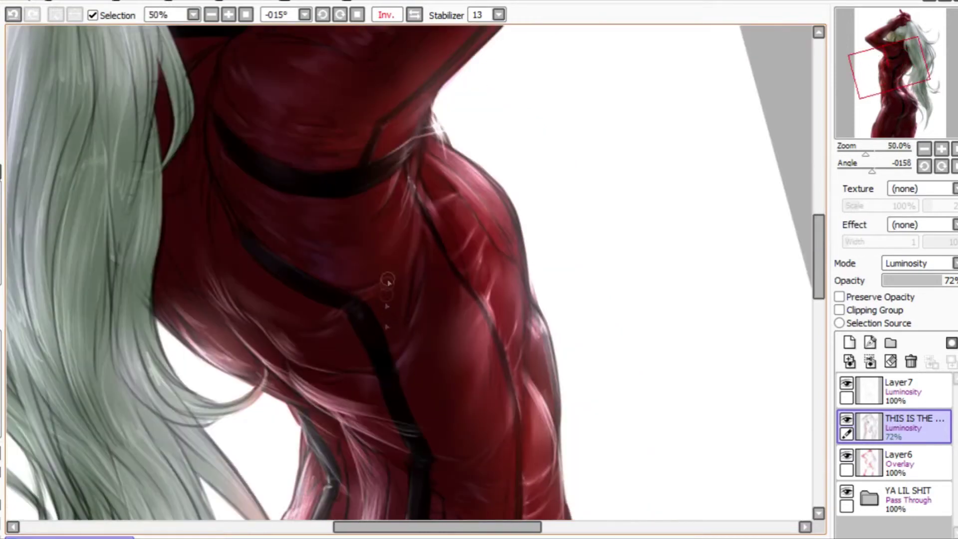
left_click_drag(393, 352, 398, 268)
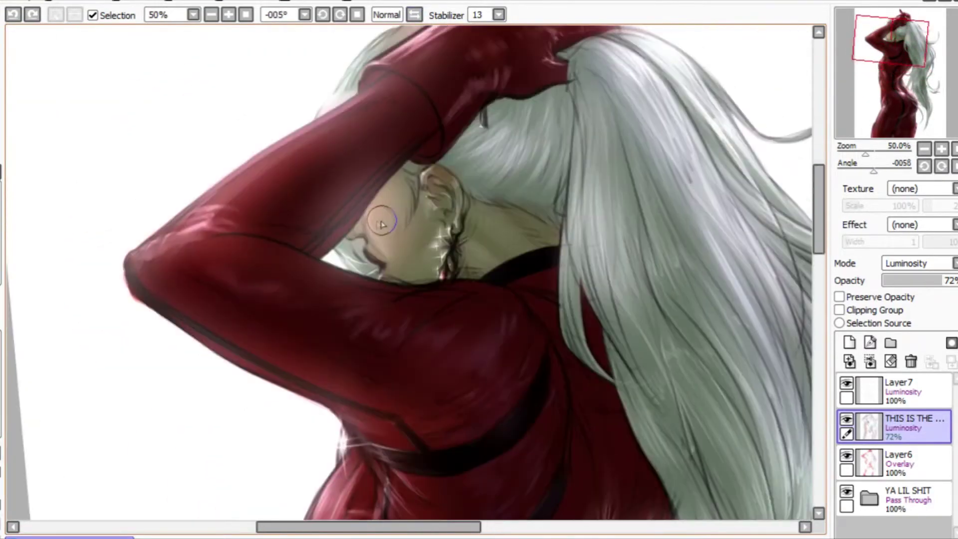
Blend broad, soft shading over the back between the black stripe and the hair on the unmirrored canvas
left_click_drag(357, 205, 428, 211)
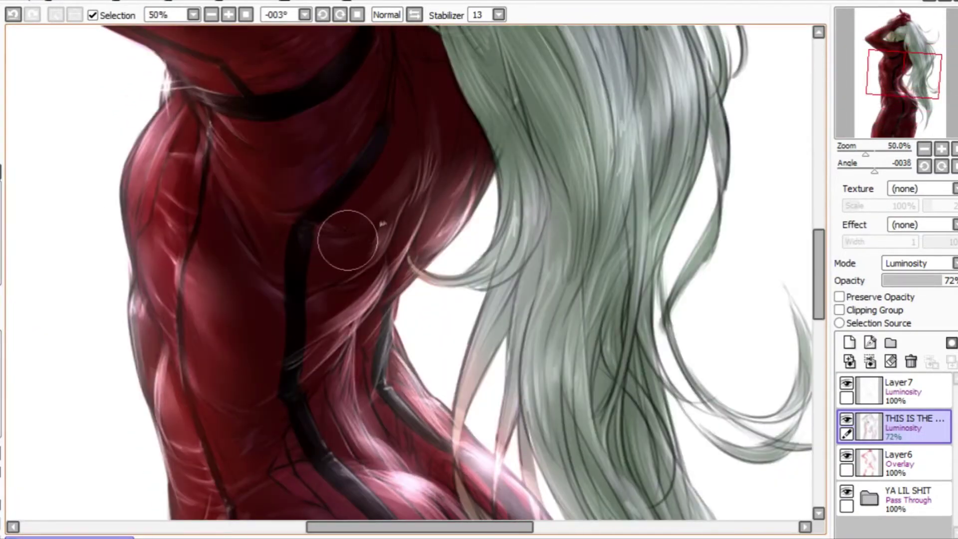
scroll(348, 240, "up", 2)
scroll(297, 270, "down", 3)
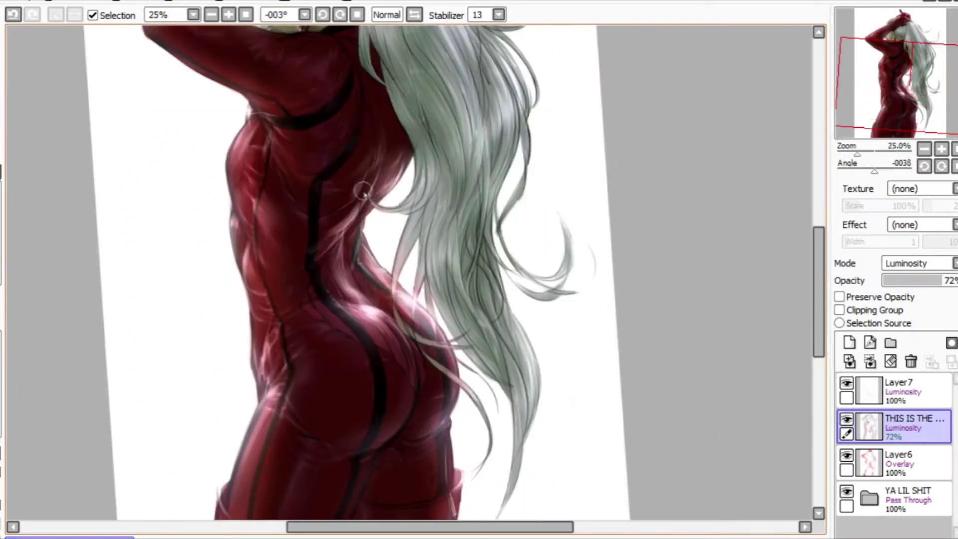
scroll(363, 189, "up", 2)
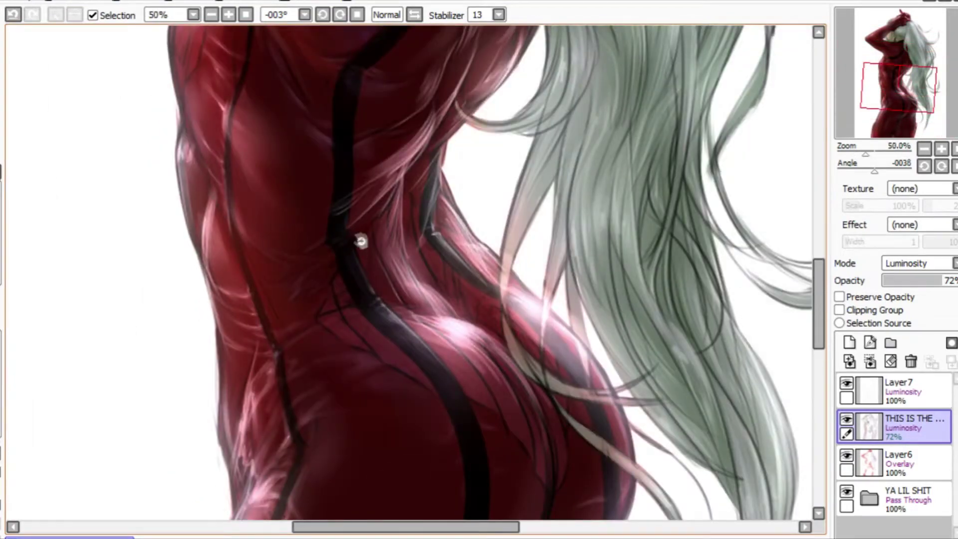
Add fine highlights to the black stripe at the waist and refine the adjacent hip lines with brush size 12
scroll(360, 242, "up", 1)
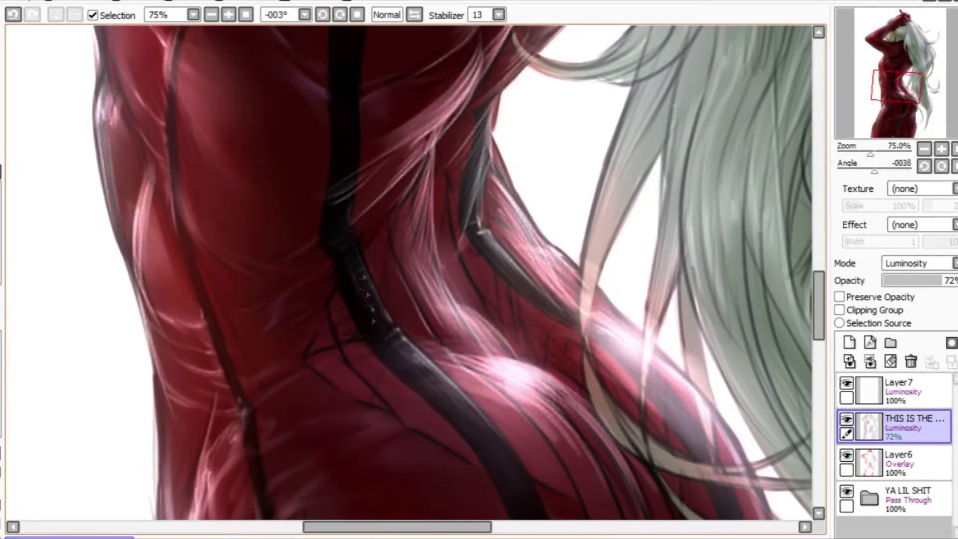
left_click_drag(364, 277, 375, 242)
scroll(374, 242, "up", 1)
left_click_drag(335, 197, 291, 266)
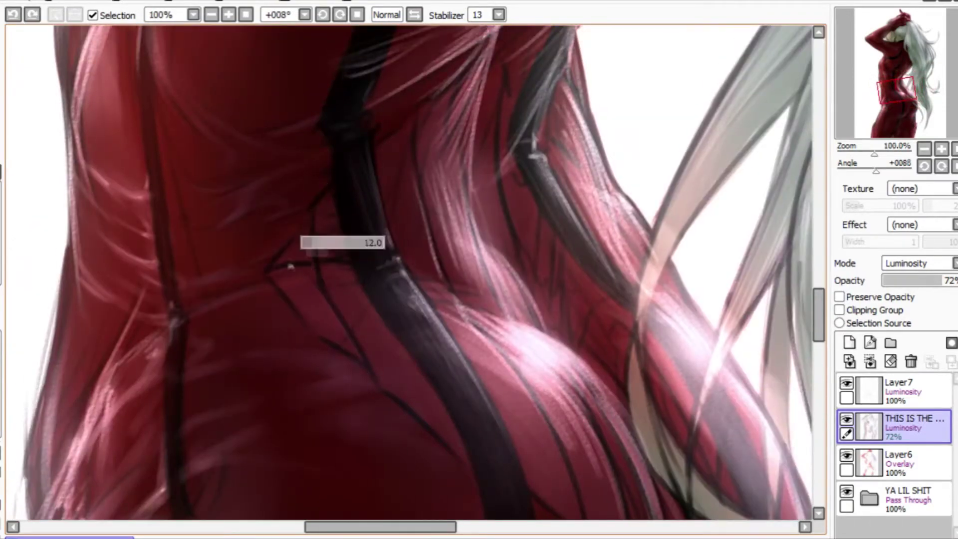
scroll(415, 272, "down", 2)
scroll(416, 272, "up", 1)
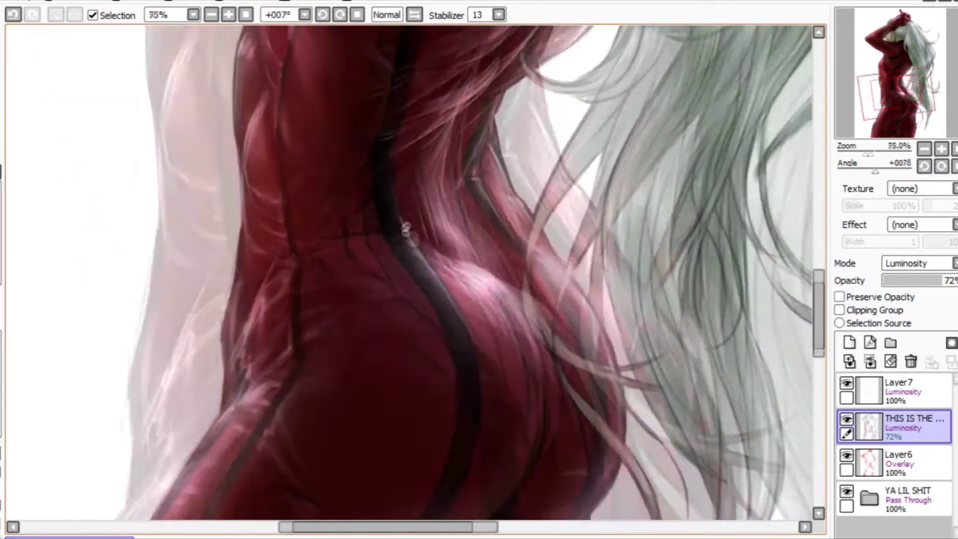
Examine the shading of the whole figure from the thighs up to the shoulders
scroll(415, 272, "down", 1)
left_click_drag(406, 174, 444, 145)
mouse_move(417, 214)
left_mouse_down()
mouse_move(414, 290)
mouse_move(412, 106)
mouse_move(312, 145)
mouse_move(205, 279)
left_mouse_up()
scroll(430, 123, "up", 2)
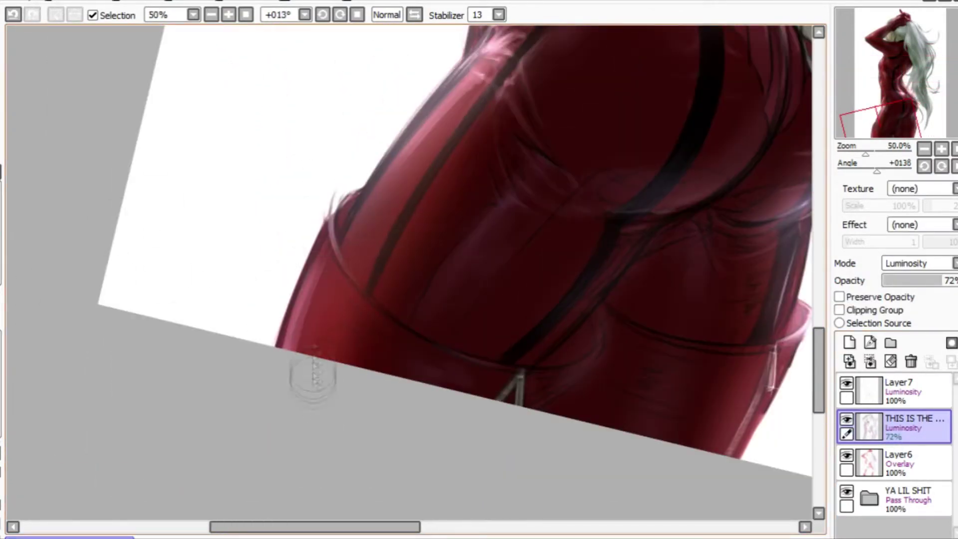
mouse_move(347, 257)
left_mouse_down()
mouse_move(413, 146)
mouse_move(356, 183)
left_mouse_up()
scroll(413, 145, "down", 1)
scroll(413, 145, "up", 1)
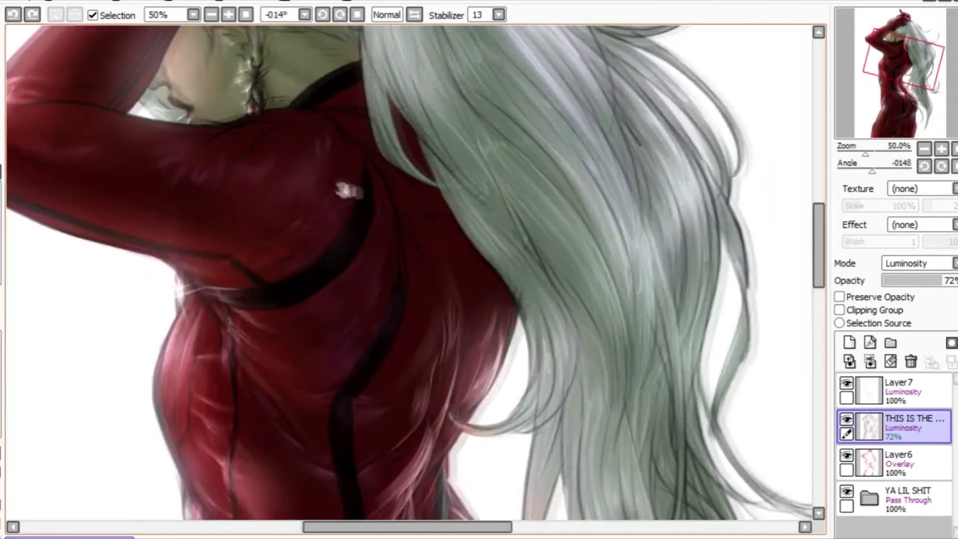
scroll(356, 183, "down", 1)
scroll(355, 183, "down", 1)
key("Home")
Paint soft shading strokes on the upper back below the shoulder
mouse_move(411, 204)
left_mouse_down()
mouse_move(374, 190)
mouse_move(369, 173)
mouse_move(325, 167)
mouse_move(315, 219)
left_mouse_up()
scroll(380, 203, "up", 1)
scroll(374, 190, "up", 1)
scroll(325, 167, "down", 2)
scroll(329, 180, "up", 3)
scroll(438, 200, "down", 1)
Paint a stroke on the upper back beside the hair, undo it and repaint it
mouse_move(438, 200)
left_mouse_down()
mouse_move(458, 249)
mouse_move(409, 242)
left_mouse_up()
scroll(458, 249, "down", 1)
scroll(457, 249, "up", 1)
scroll(457, 249, "down", 1)
scroll(429, 244, "up", 1)
key("ctrl+z")
left_click_drag(379, 209, 377, 240)
scroll(377, 240, "down", 2)
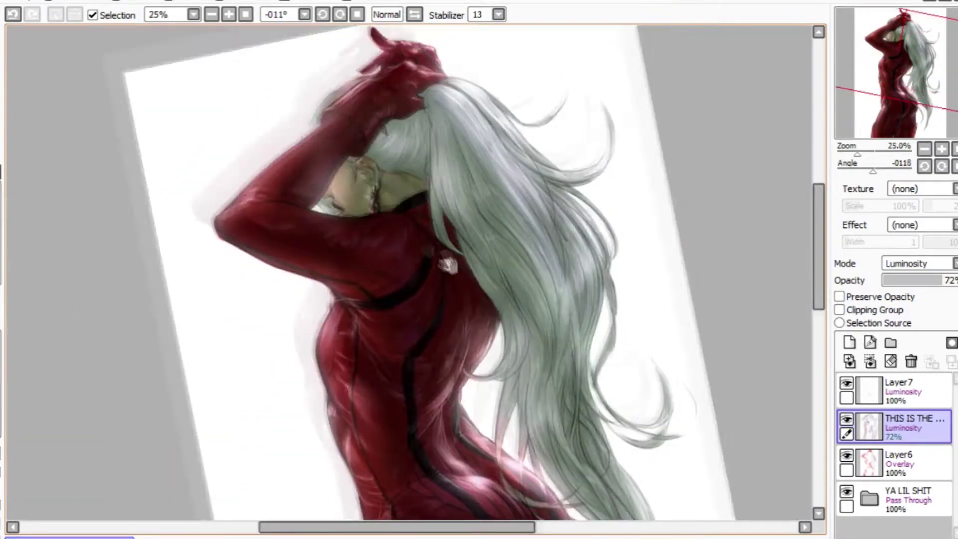
Paint a soft sheen on the black collar at the nape beside the hair
scroll(376, 366, "up", 2)
mouse_move(376, 366)
left_mouse_down()
mouse_move(364, 299)
mouse_move(350, 288)
left_mouse_up()
scroll(349, 288, "up", 4)
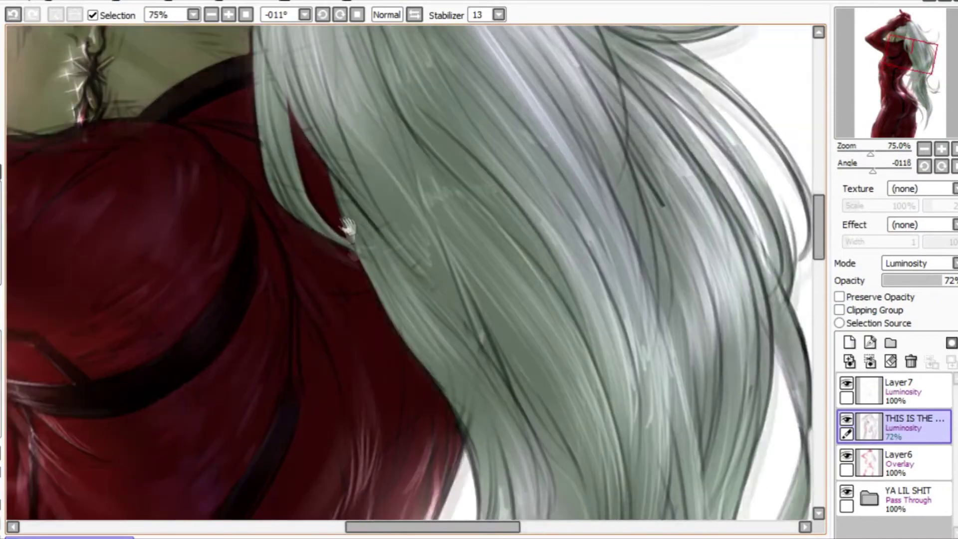
scroll(297, 264, "up", 1)
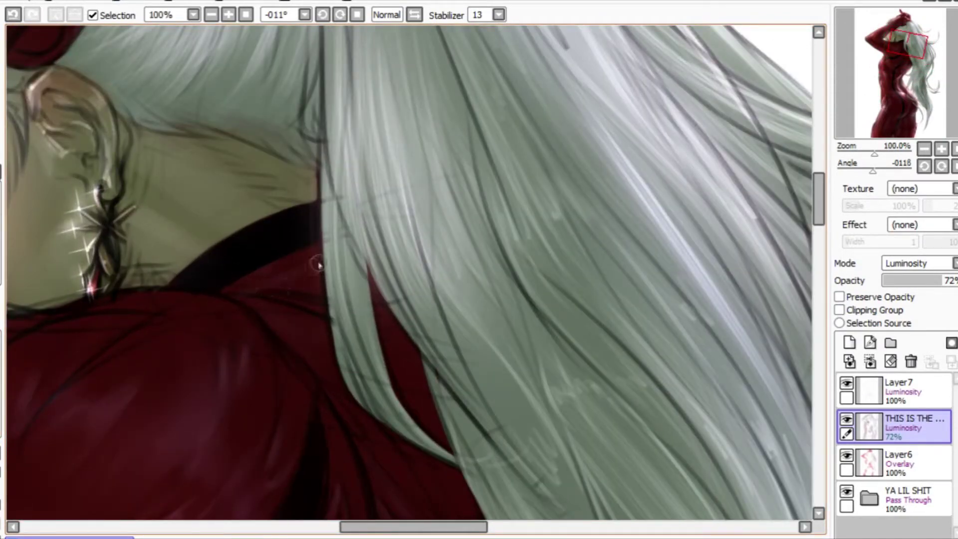
scroll(291, 295, "up", 1)
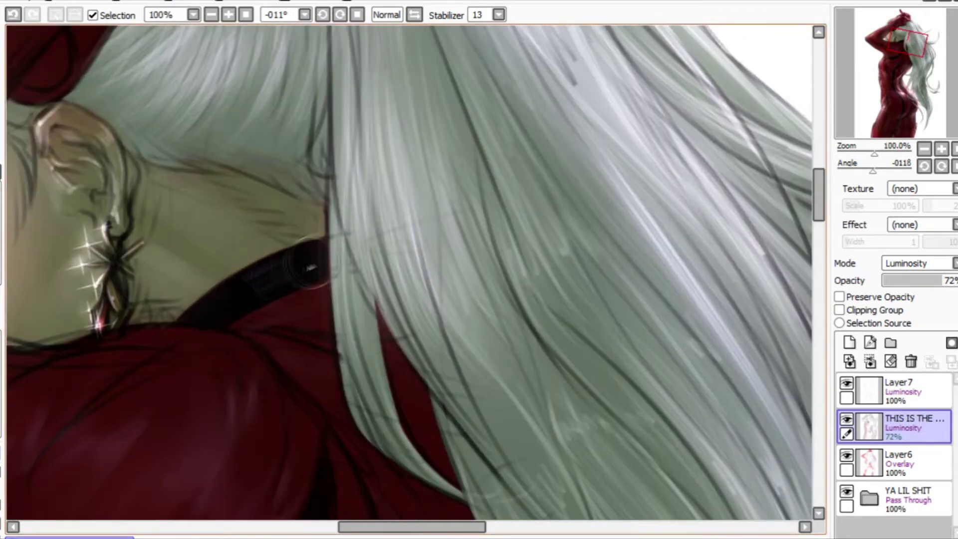
scroll(290, 297, "down", 2)
scroll(282, 274, "up", 2)
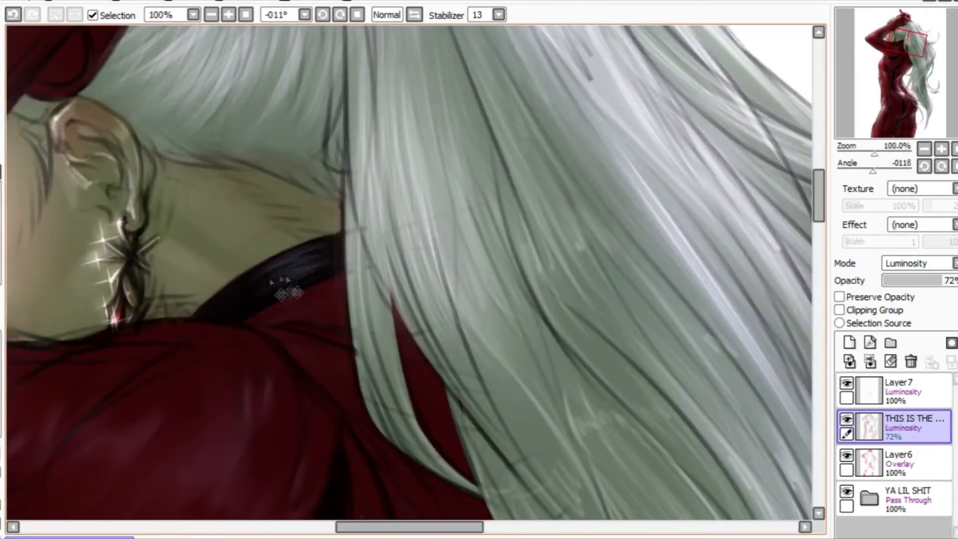
Refine the sheen and edges of the black collar and the red fabric directly beneath it
scroll(292, 282, "down", 2)
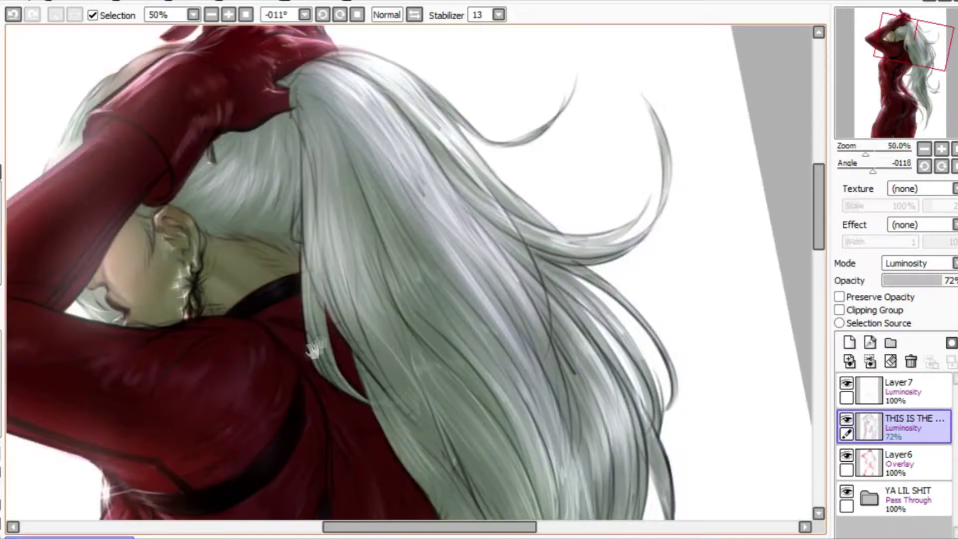
scroll(291, 282, "up", 1)
scroll(257, 167, "up", 2)
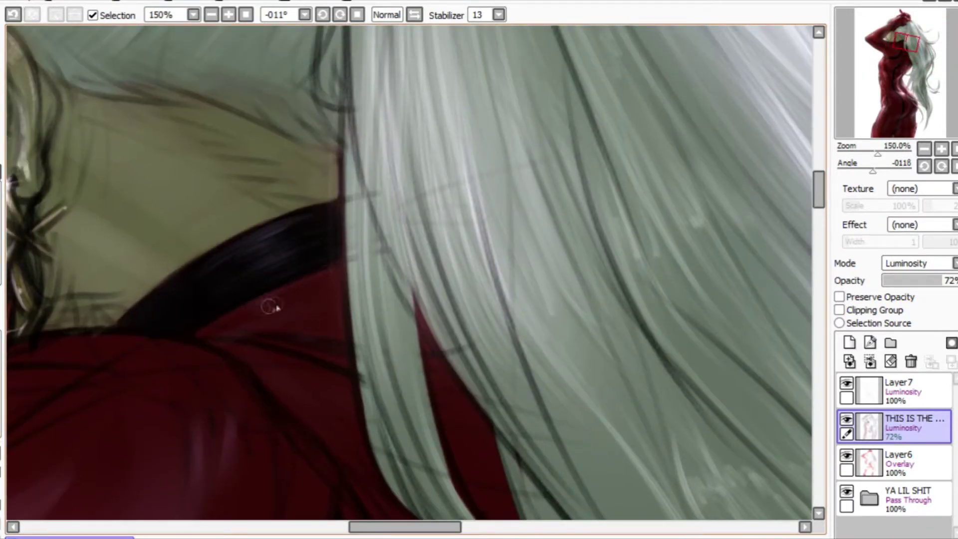
scroll(322, 301, "down", 1)
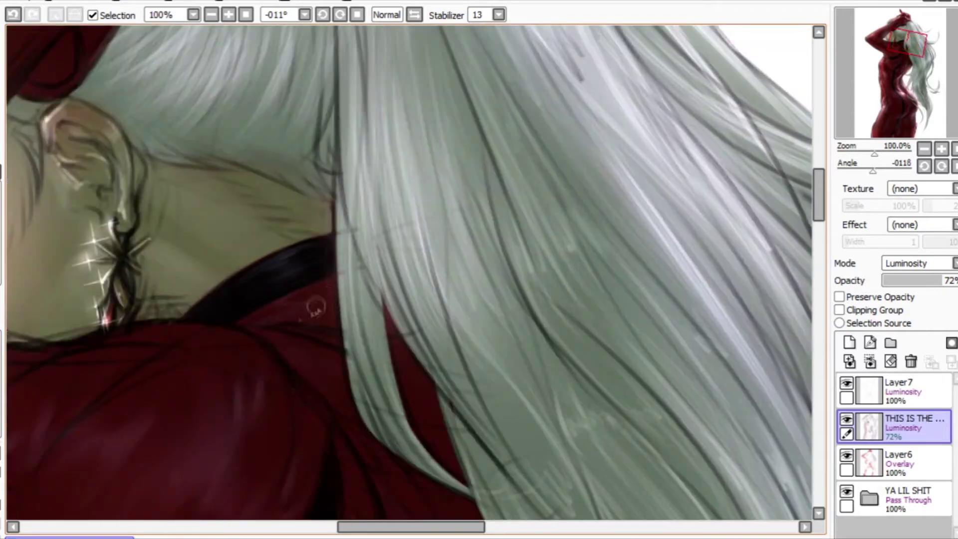
scroll(299, 319, "down", 2)
scroll(299, 319, "up", 3)
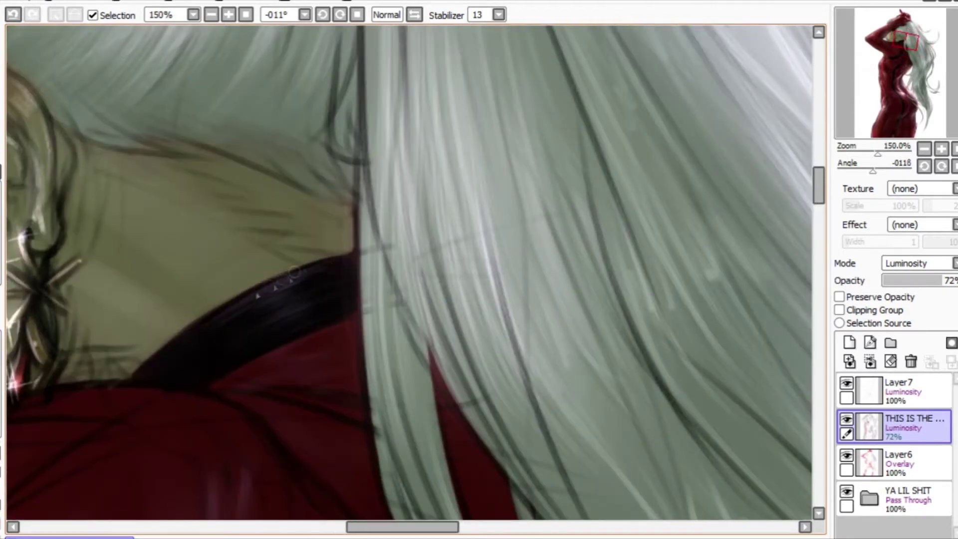
scroll(302, 271, "down", 3)
Paint broad soft shading on the back of the near thigh between the buttock and the hem line
left_click_drag(302, 272, 311, 232)
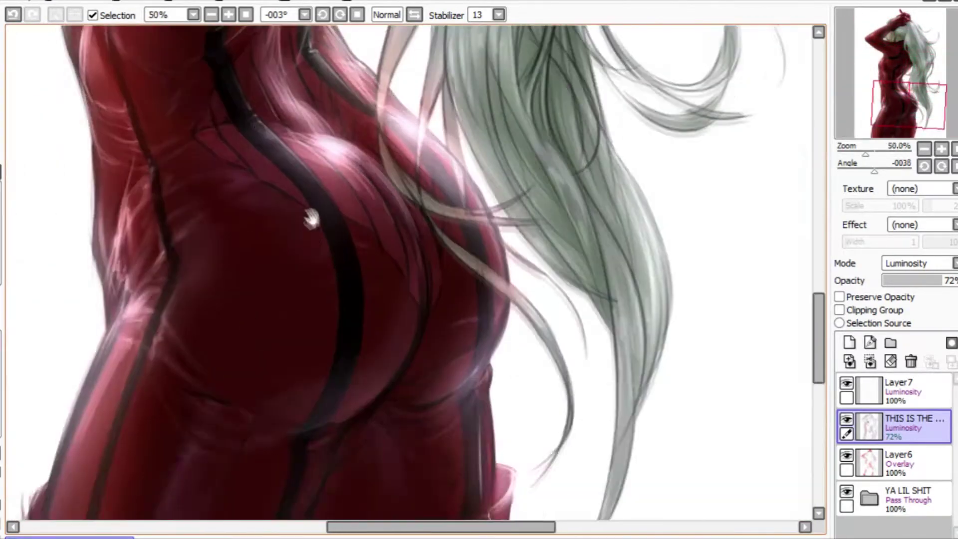
scroll(257, 291, "up", 1)
scroll(288, 301, "down", 1)
left_click_drag(363, 213, 384, 167)
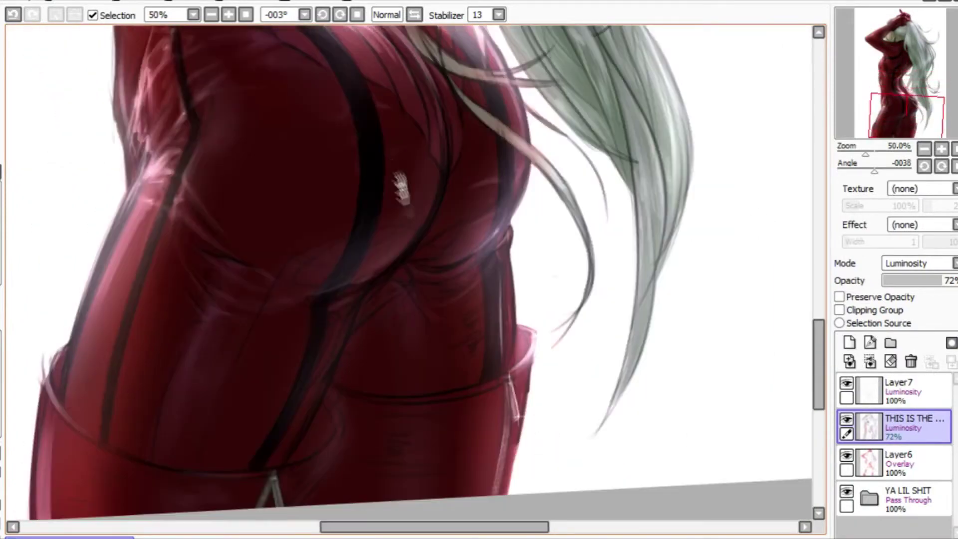
scroll(321, 209, "down", 1)
scroll(302, 238, "up", 1)
scroll(354, 283, "down", 1)
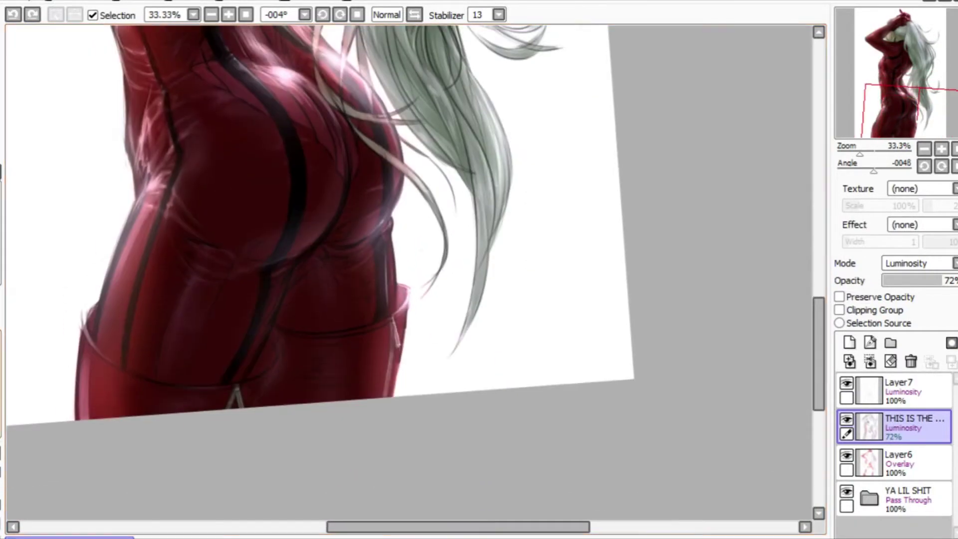
scroll(285, 391, "up", 1)
left_click_drag(284, 391, 414, 379)
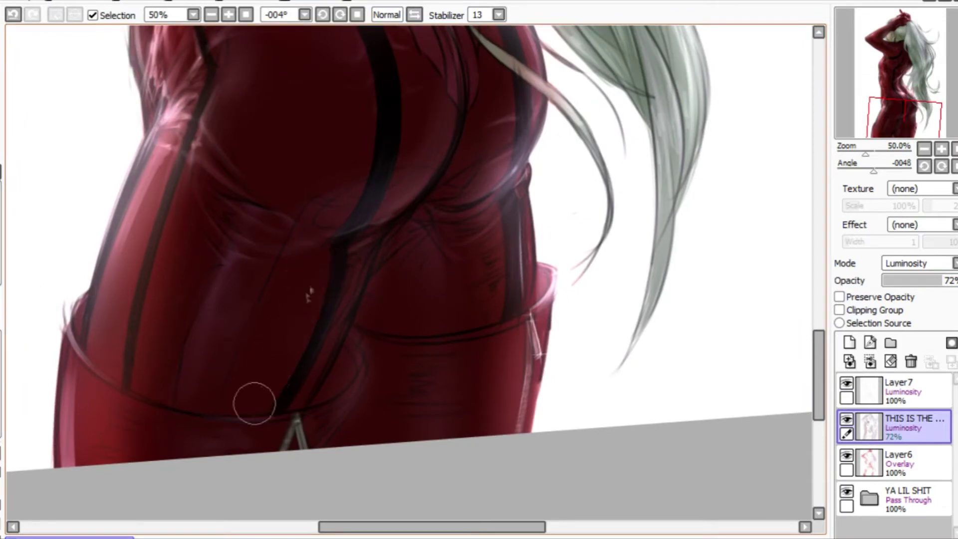
Refine the soft shading across the buttocks on both sides of the central black stripe
scroll(280, 354, "down", 1)
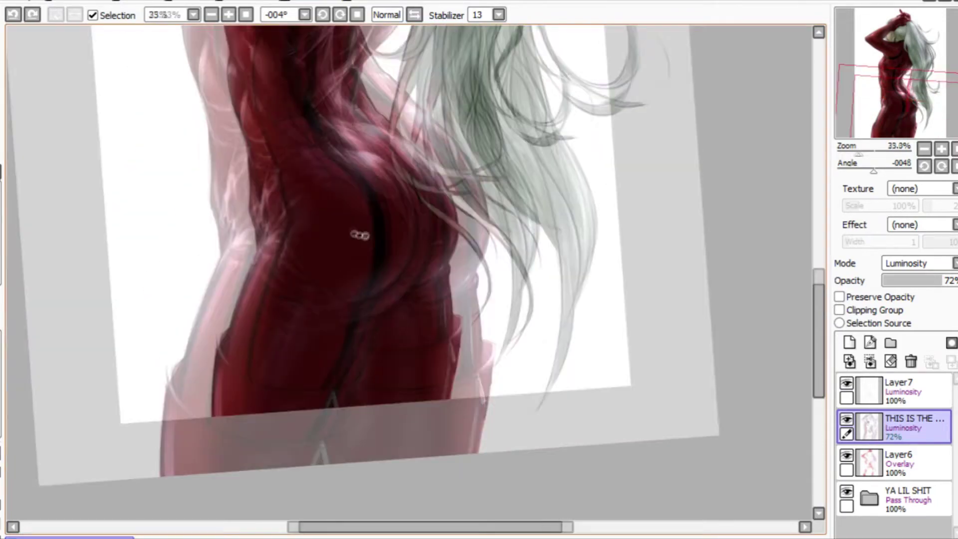
scroll(349, 188, "up", 3)
scroll(400, 369, "down", 3)
scroll(354, 322, "up", 3)
scroll(352, 323, "down", 1)
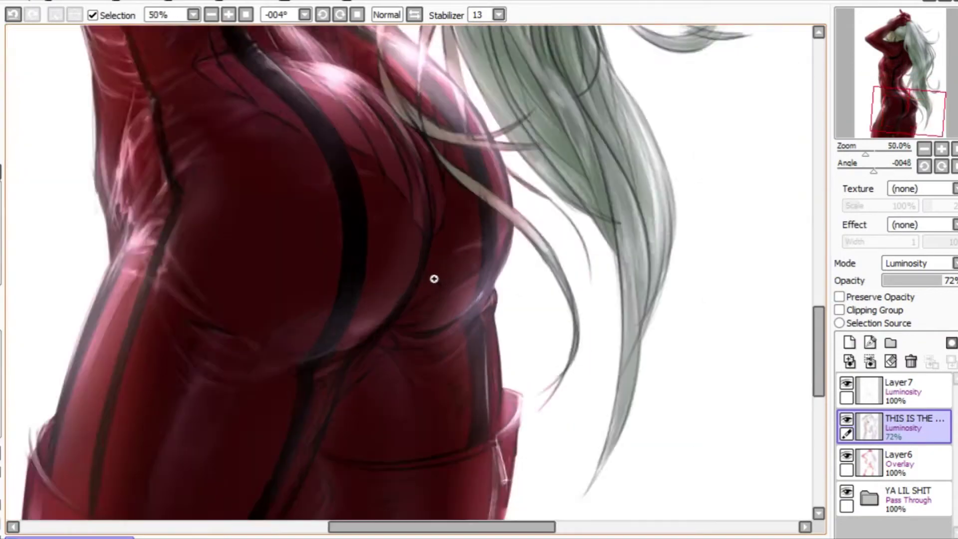
scroll(440, 295, "up", 1)
scroll(438, 287, "down", 2)
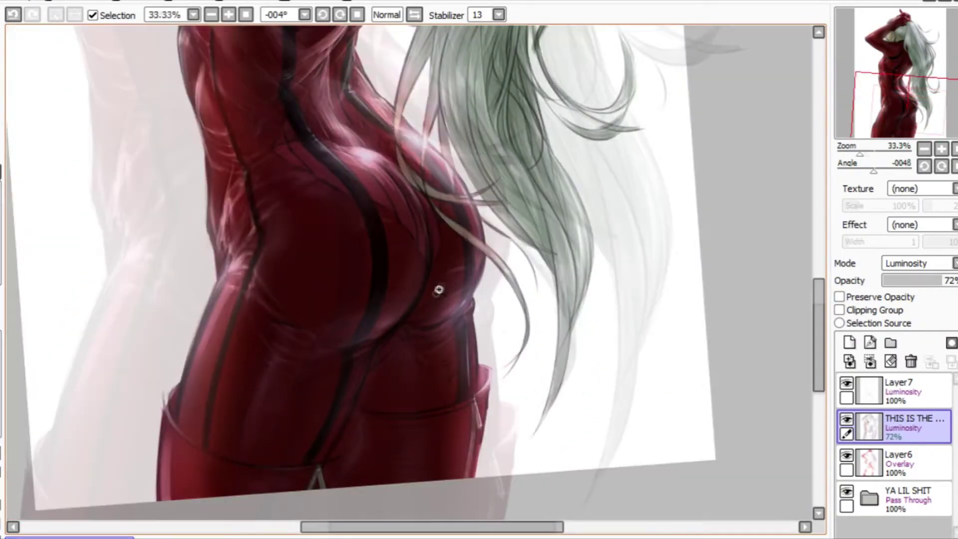
scroll(436, 241, "down", 1)
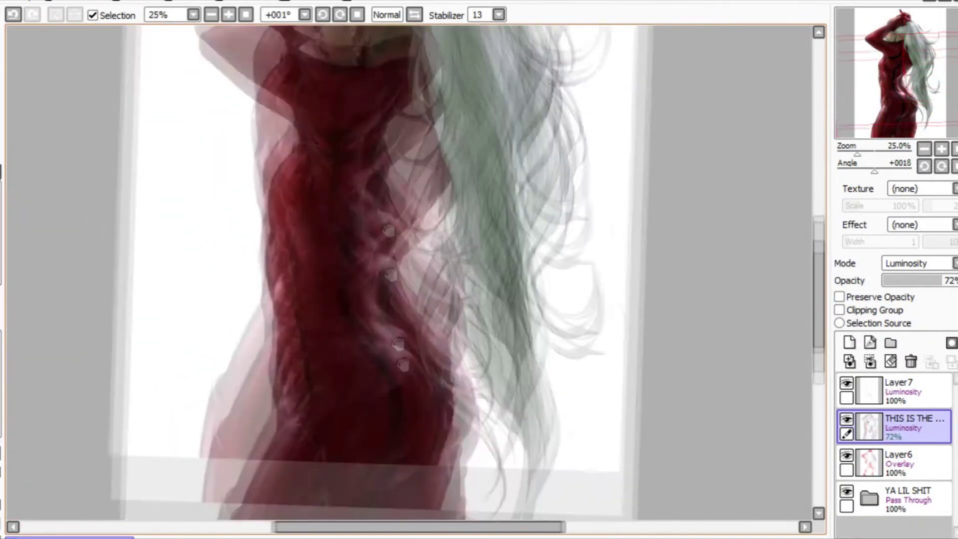
Switch to the 72% Luminosity layer and paint soft shading on the raised upper arm and shoulder
scroll(354, 272, "up", 2)
scroll(354, 272, "up", 5)
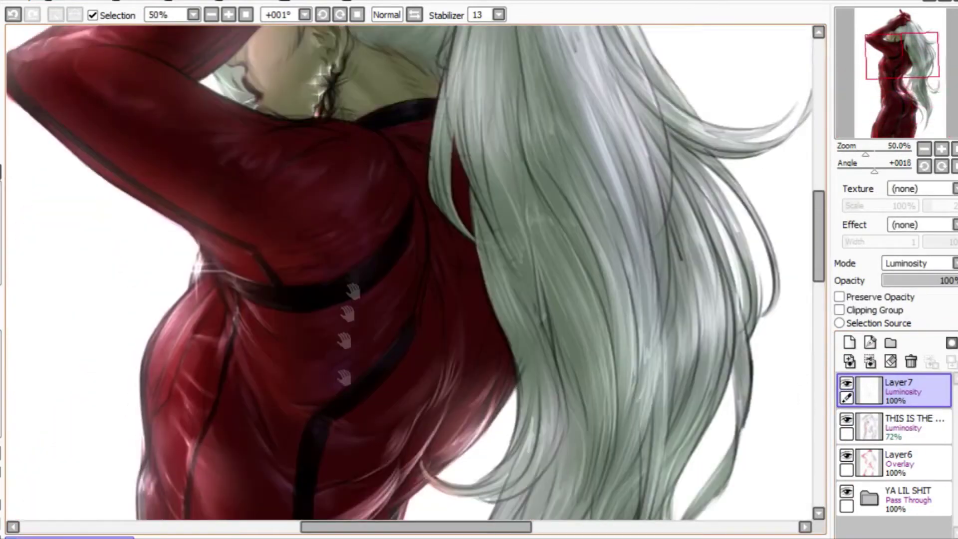
left_click(235, 292, "ctrl")
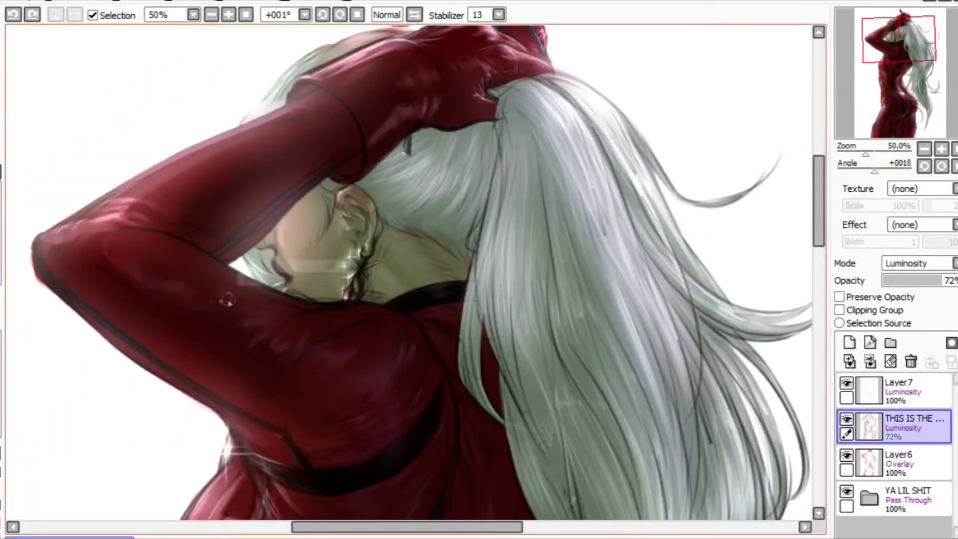
left_click_drag(219, 314, 305, 322)
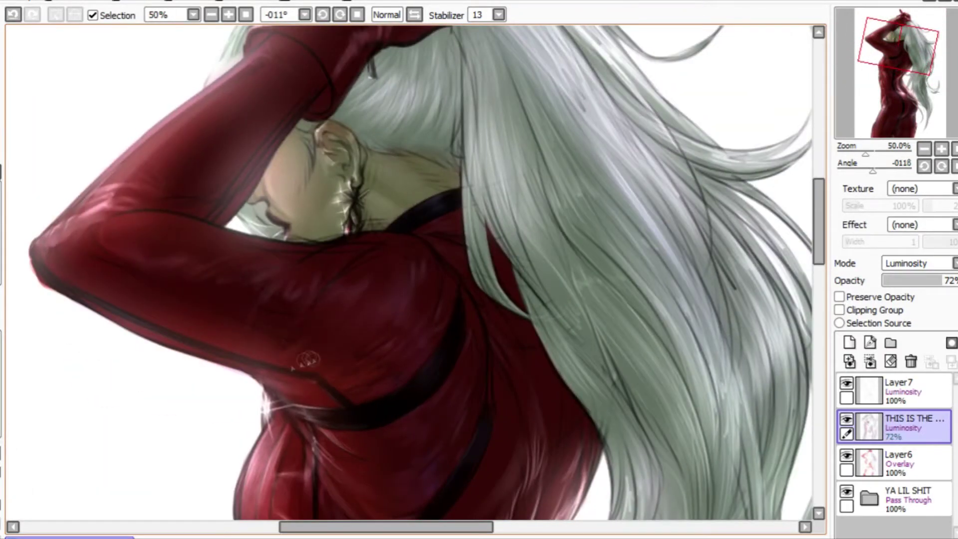
scroll(402, 316, "down", 2)
scroll(349, 280, "up", 2)
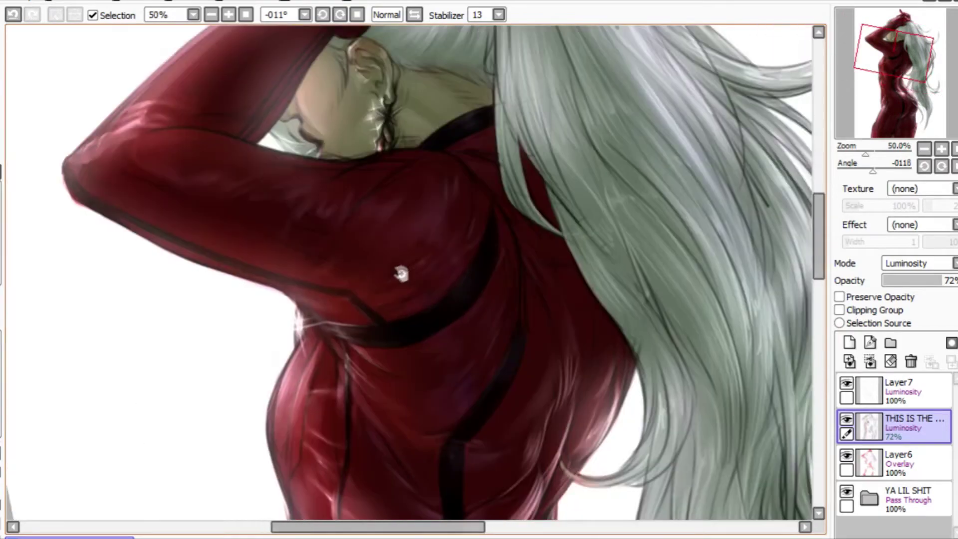
Examine the shading of the arm, back and whole figure at several canvas rotations
scroll(371, 290, "down", 1)
scroll(371, 290, "up", 1)
left_click_drag(413, 145, 349, 224)
scroll(349, 225, "down", 3)
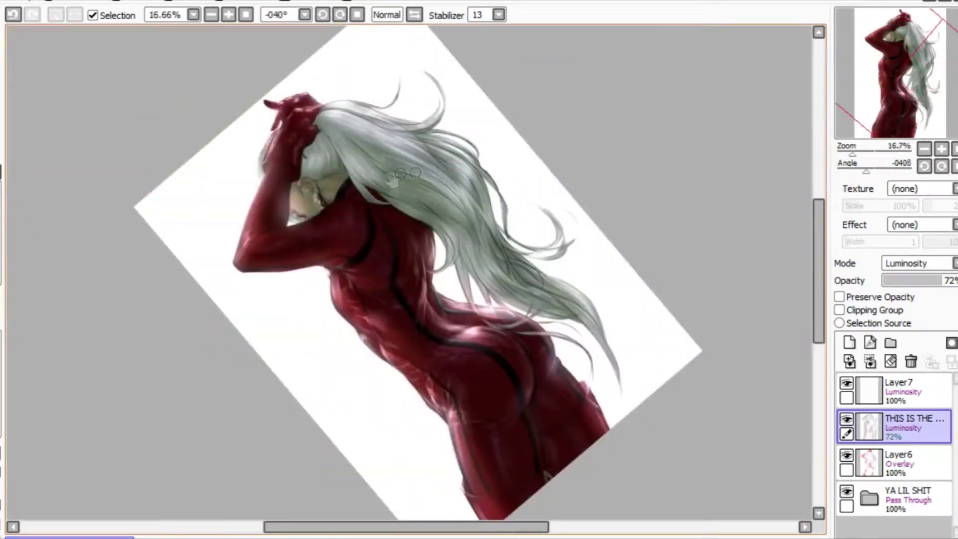
scroll(380, 284, "up", 3)
left_click_drag(378, 324, 394, 269)
scroll(394, 270, "up", 1)
scroll(388, 216, "down", 3)
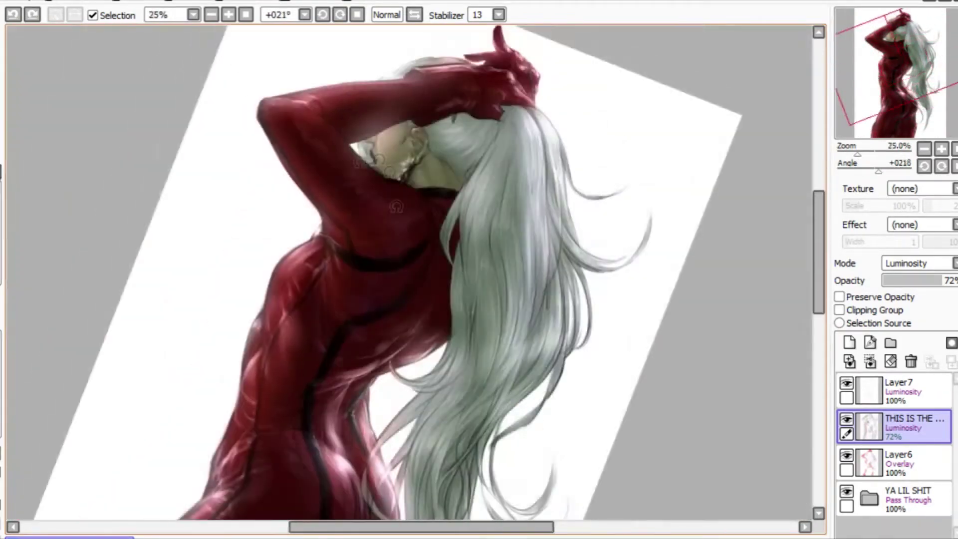
Paint soft highlights on the glove's wrist above the cuff with brush size 33
scroll(306, 266, "up", 2)
left_click_drag(224, 282, 339, 289)
left_click_drag(349, 249, 335, 292)
scroll(335, 292, "up", 2)
scroll(349, 295, "up", 1)
scroll(350, 299, "down", 1)
left_click(332, 277)
mouse_move(425, 204)
left_mouse_down()
mouse_move(372, 204)
mouse_move(389, 314)
left_mouse_up()
scroll(370, 205, "up", 1)
scroll(402, 315, "down", 1)
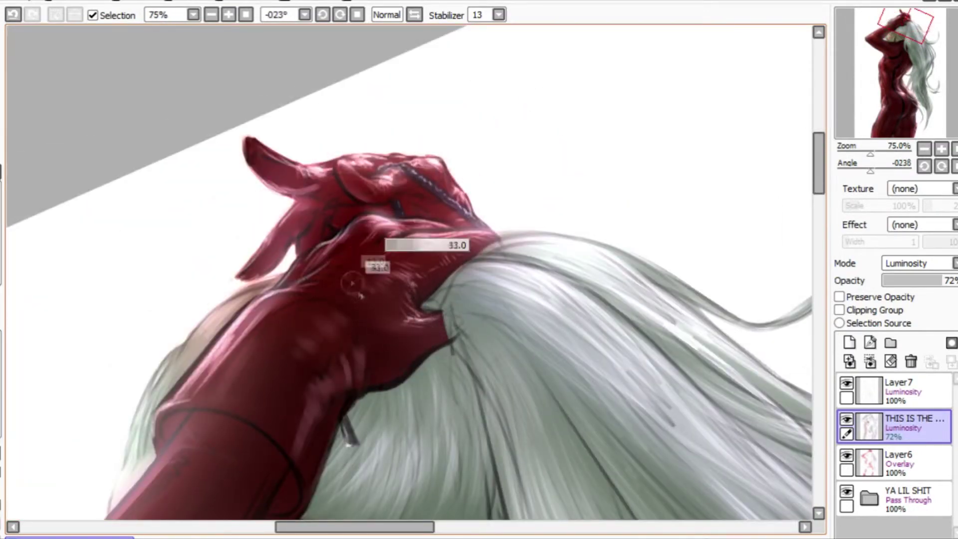
left_click_drag(378, 235, 372, 215)
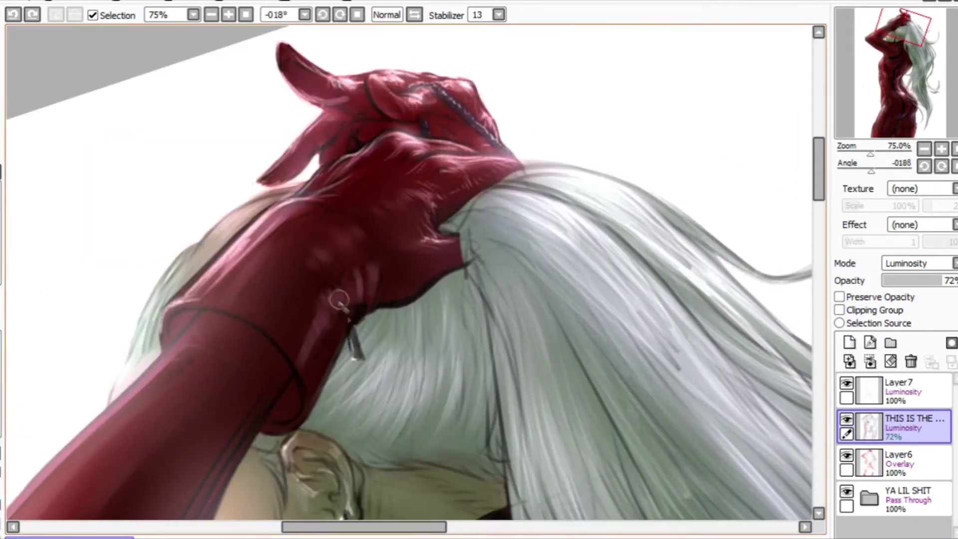
Paint highlights along and below the hem line on the far thigh, undoing and repainting strokes to refine them
scroll(331, 344, "down", 3)
left_click_drag(332, 345, 349, 210)
scroll(349, 177, "down", 1)
left_click_drag(350, 177, 189, 239)
scroll(185, 241, "up", 1)
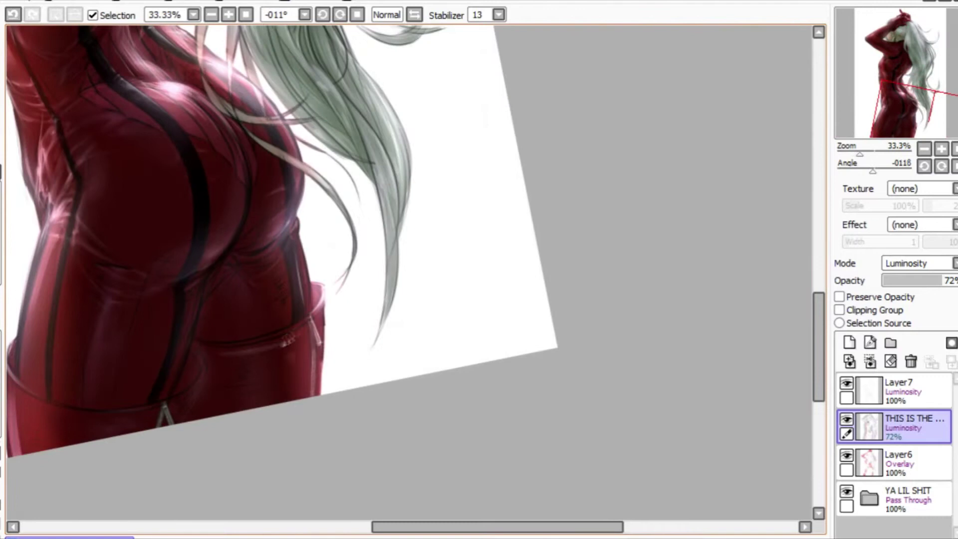
key("ctrl+z")
scroll(227, 385, "up", 1)
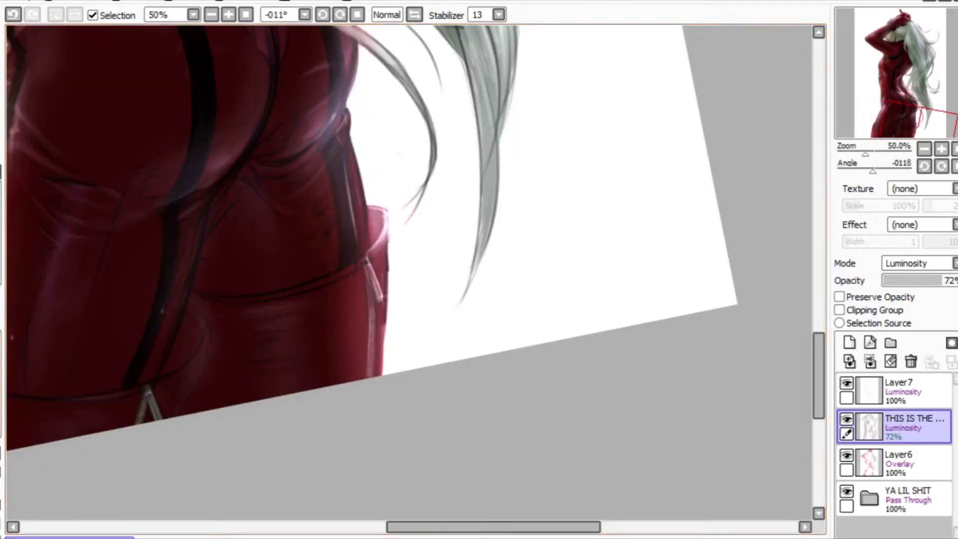
key("ctrl+z")
scroll(344, 287, "down", 1)
scroll(344, 286, "up", 1)
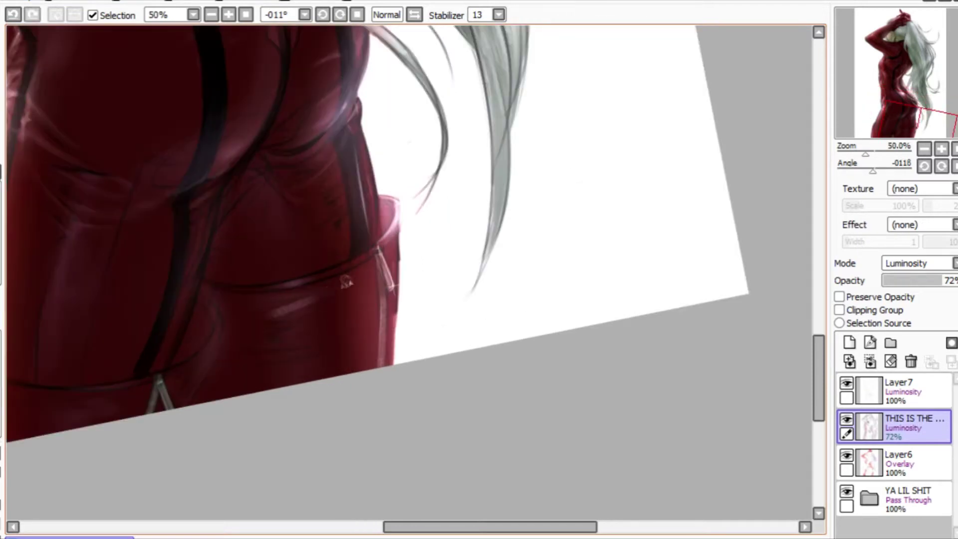
key("ctrl+y")
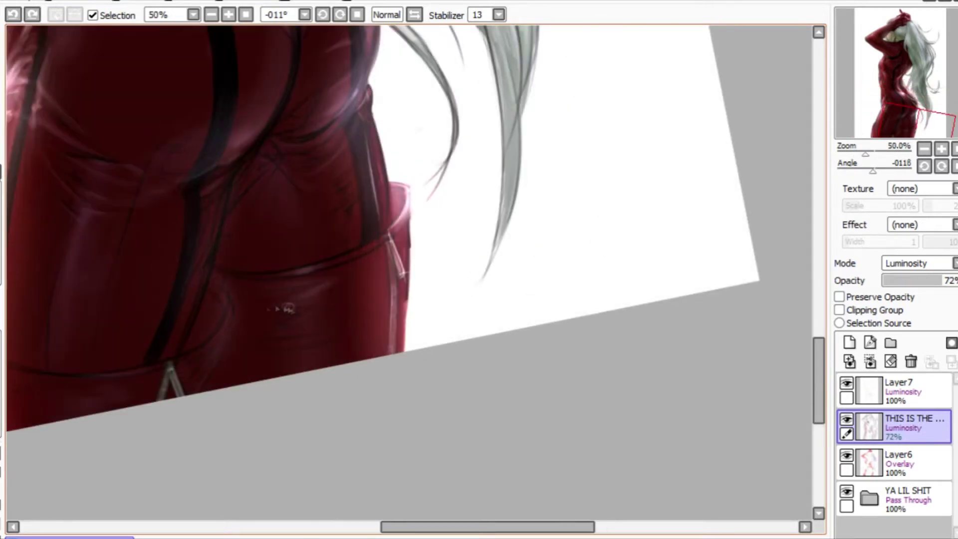
scroll(254, 322, "down", 1)
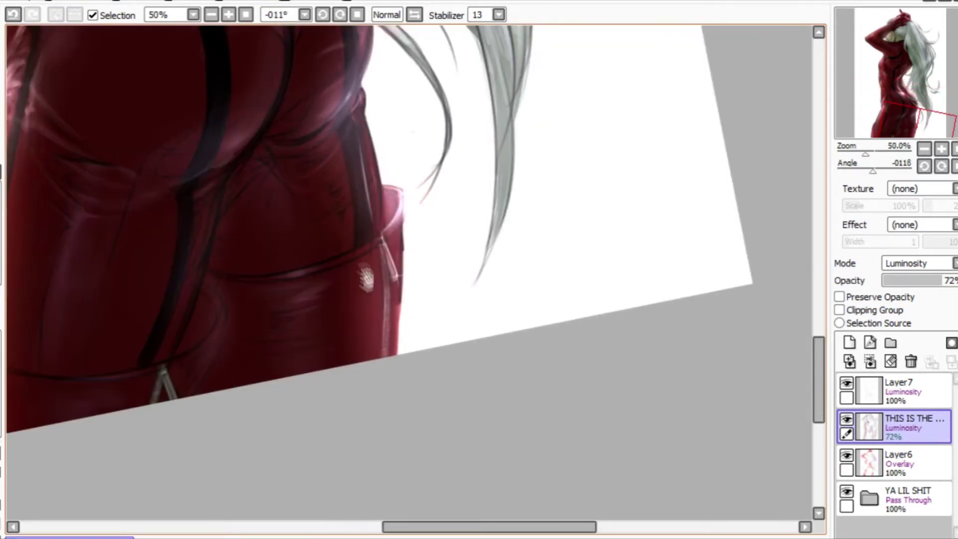
scroll(368, 284, "up", 1)
Darken the seam and fold lines on the shoulder just below the collar
left_click_drag(314, 122, 342, 235)
scroll(343, 235, "down", 1)
scroll(340, 159, "up", 1)
left_click_drag(340, 159, 361, 298)
scroll(361, 299, "up", 1)
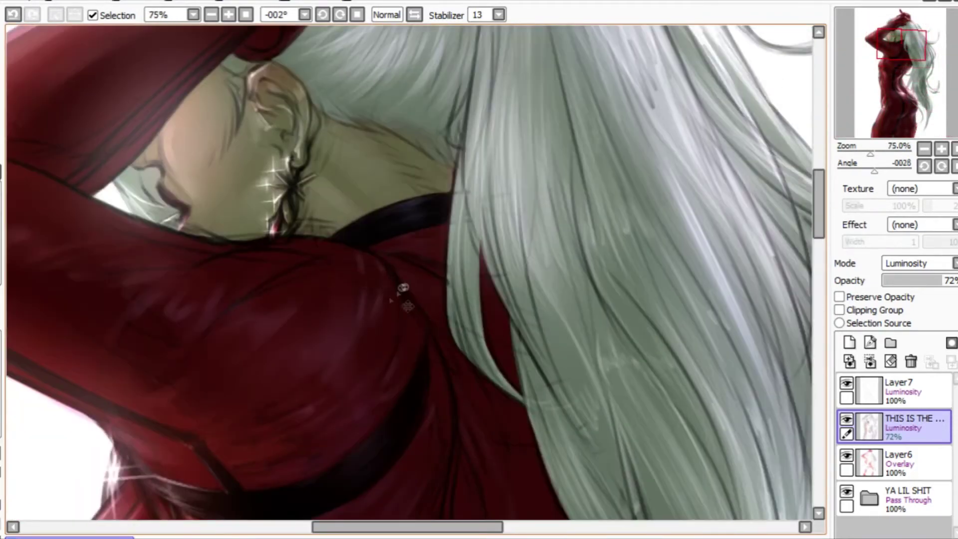
Shade the crease under the near buttock with brush size 34, checking the shape in a mirrored view
scroll(380, 308, "down", 3)
scroll(275, 307, "up", 2)
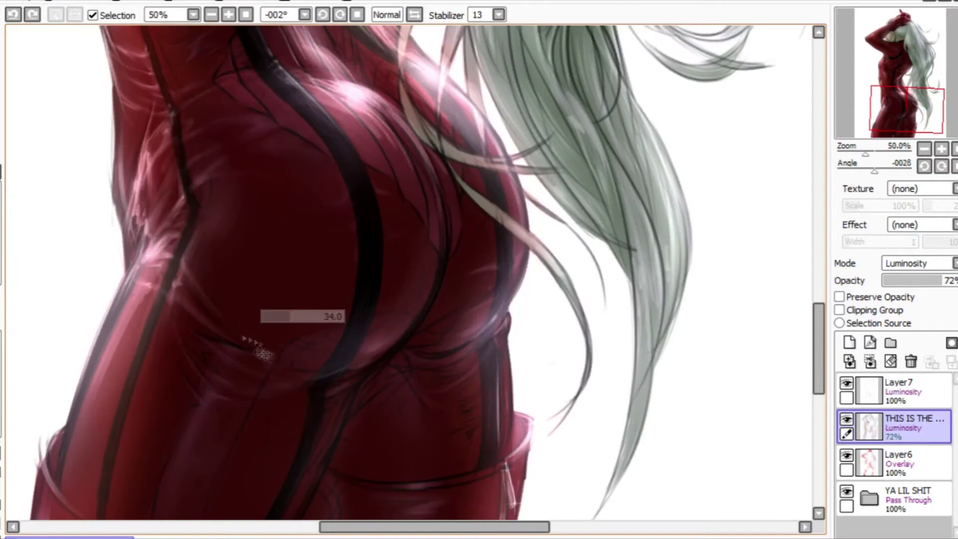
key("h")
scroll(259, 334, "up", 1)
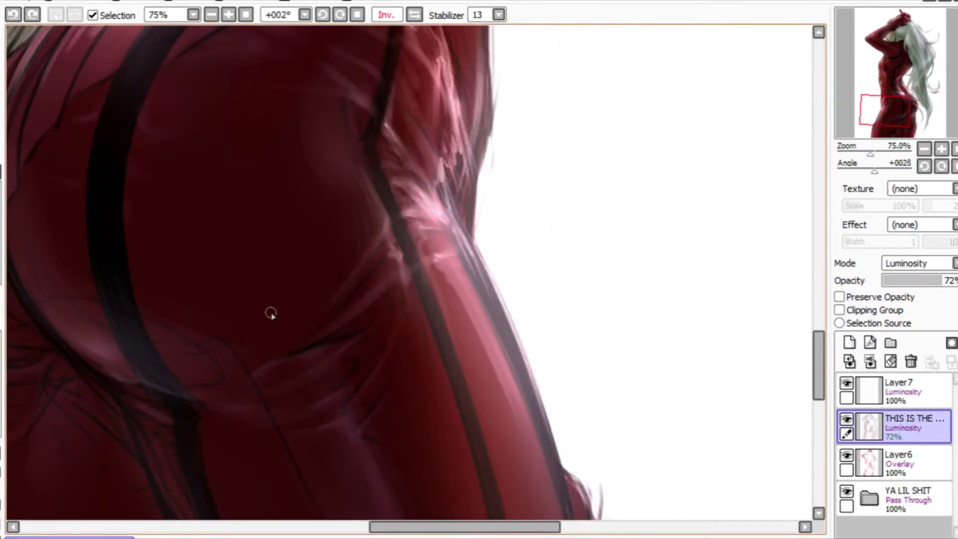
scroll(271, 313, "down", 2)
key("h")
scroll(249, 268, "up", 2)
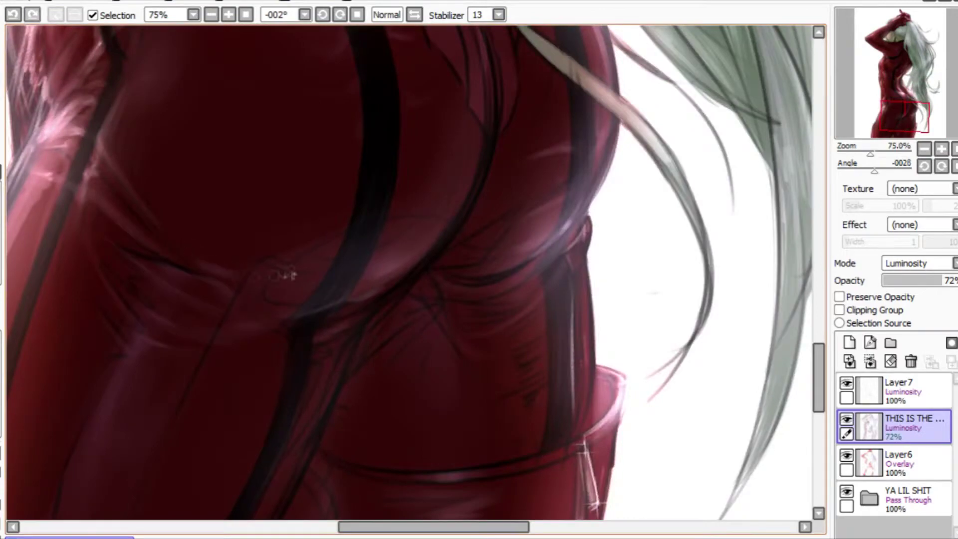
Blend the fold lines under the near buttock beside the black stripe
scroll(269, 267, "down", 1)
left_click(259, 268)
scroll(265, 269, "up", 2)
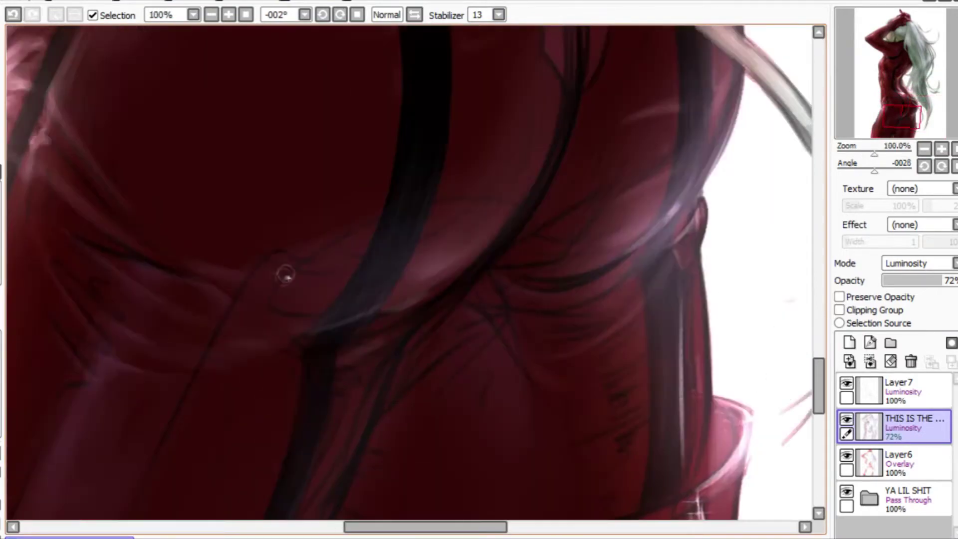
scroll(231, 279, "down", 2)
scroll(278, 219, "up", 2)
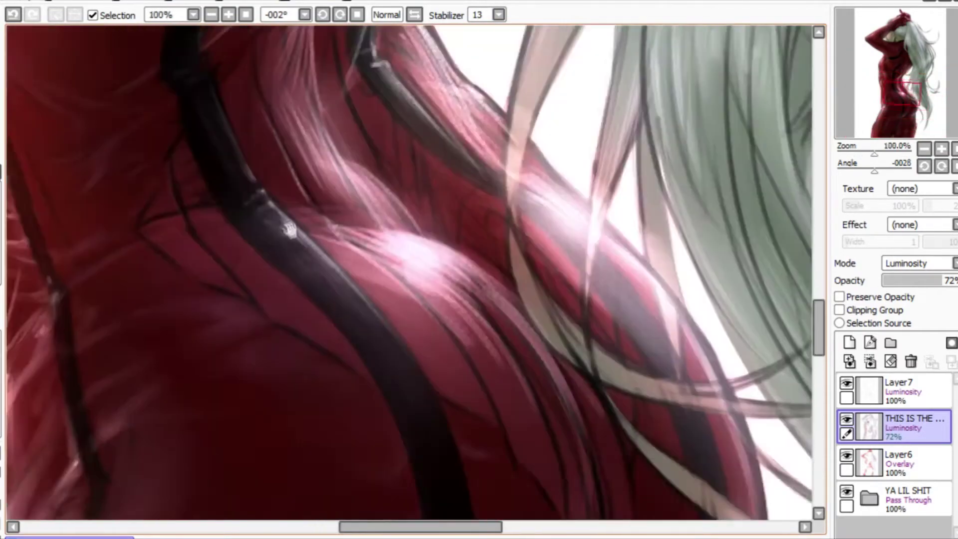
Review the painted highlights from the hips up to the raised arm and glove, toggling the highlight layer off and on to compare
scroll(259, 235, "down", 5)
scroll(259, 235, "up", 3)
left_click_drag(269, 344, 294, 353)
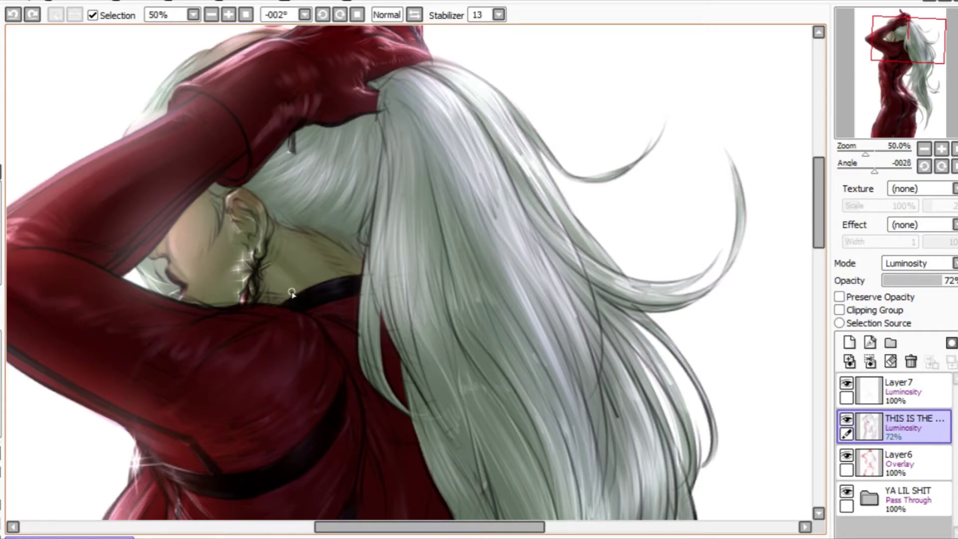
scroll(292, 294, "down", 1)
scroll(331, 262, "up", 3)
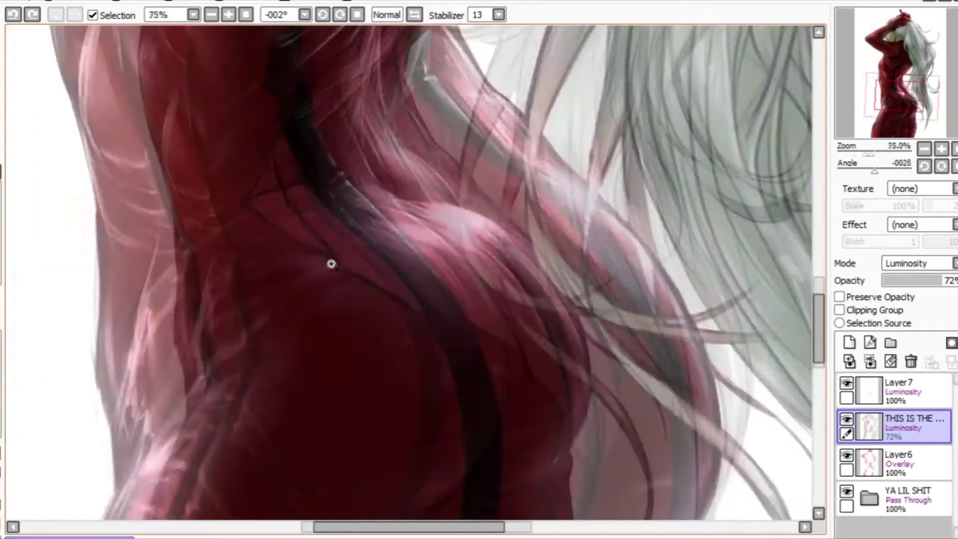
scroll(325, 234, "down", 1)
scroll(343, 207, "down", 3)
scroll(359, 149, "up", 2)
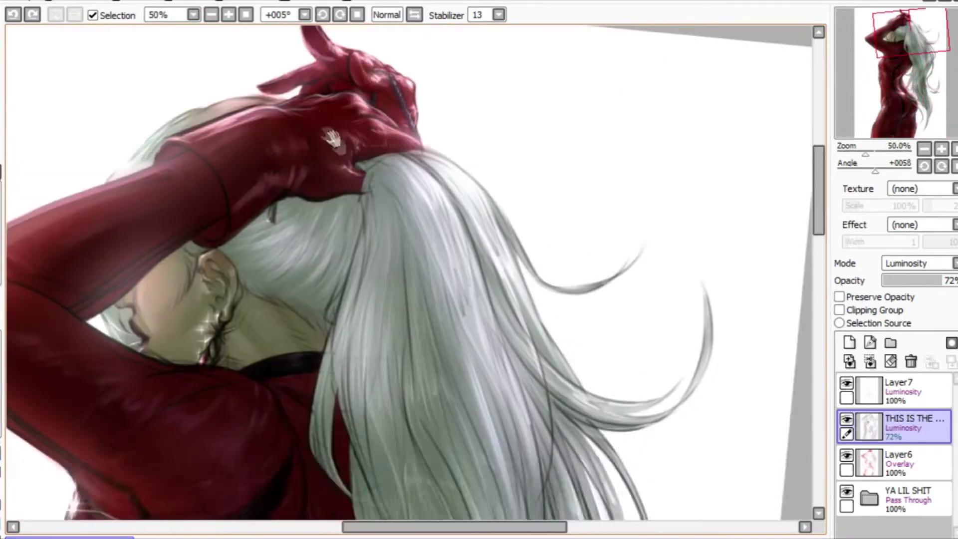
left_click_drag(353, 120, 388, 181)
scroll(371, 179, "up", 2)
scroll(372, 180, "down", 2)
left_click(847, 420)
left_click(847, 420)
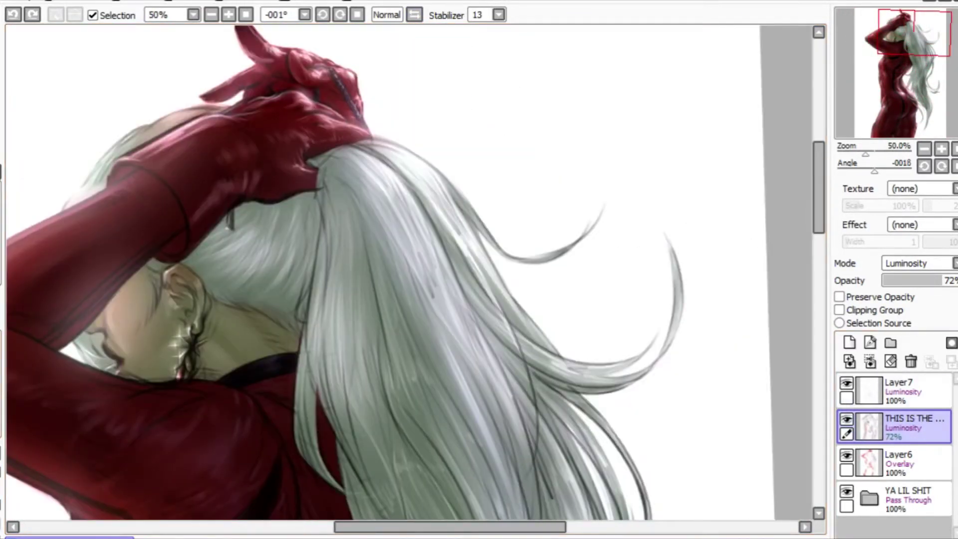
Soften the shading and highlights on the glove around the wrist and back of the hand
scroll(249, 195, "up", 1)
left_click_drag(219, 174, 217, 220)
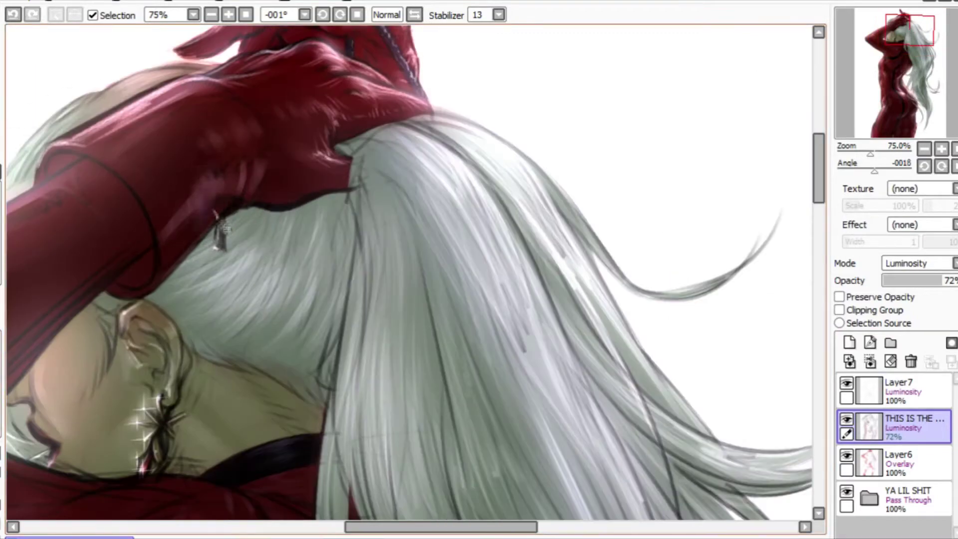
scroll(203, 226, "up", 2)
scroll(204, 227, "down", 2)
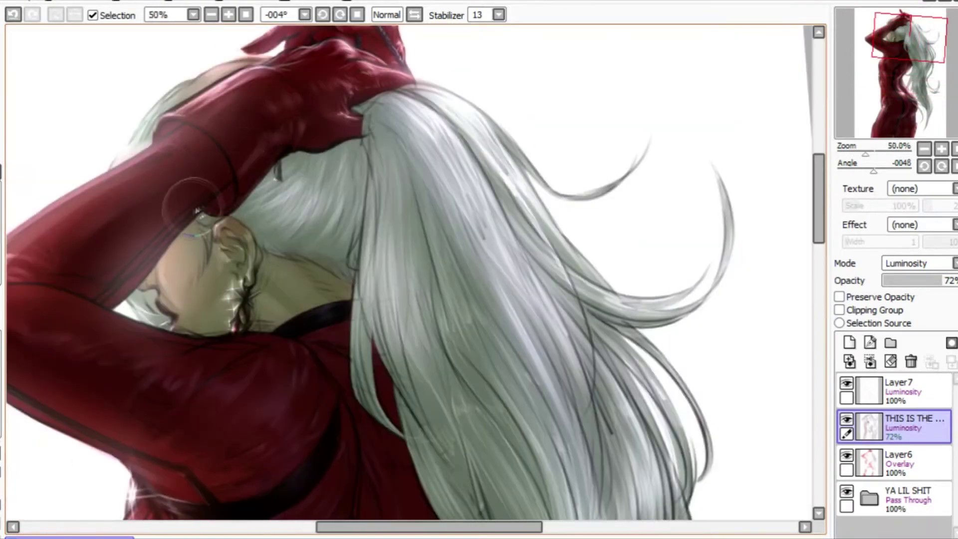
scroll(292, 163, "up", 2)
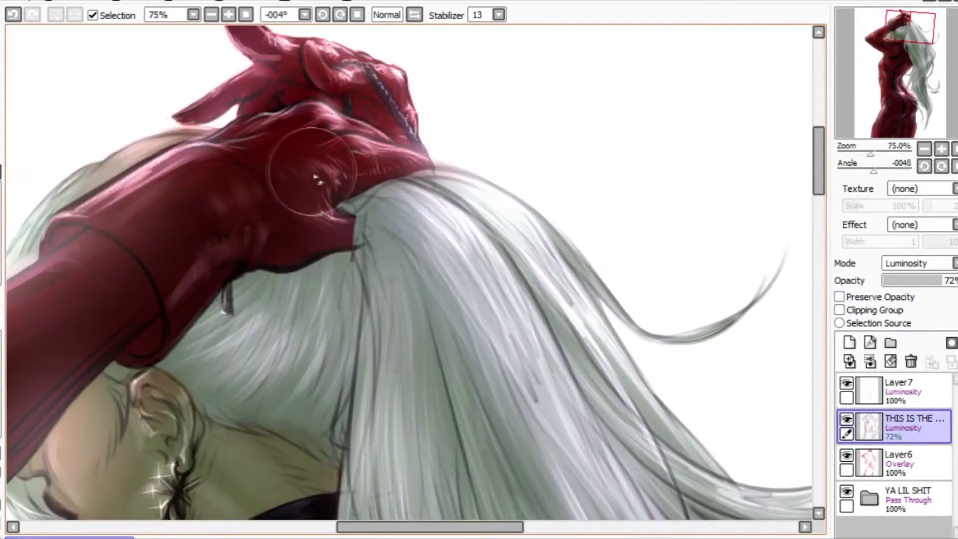
scroll(314, 200, "down", 3)
scroll(314, 199, "down", 1)
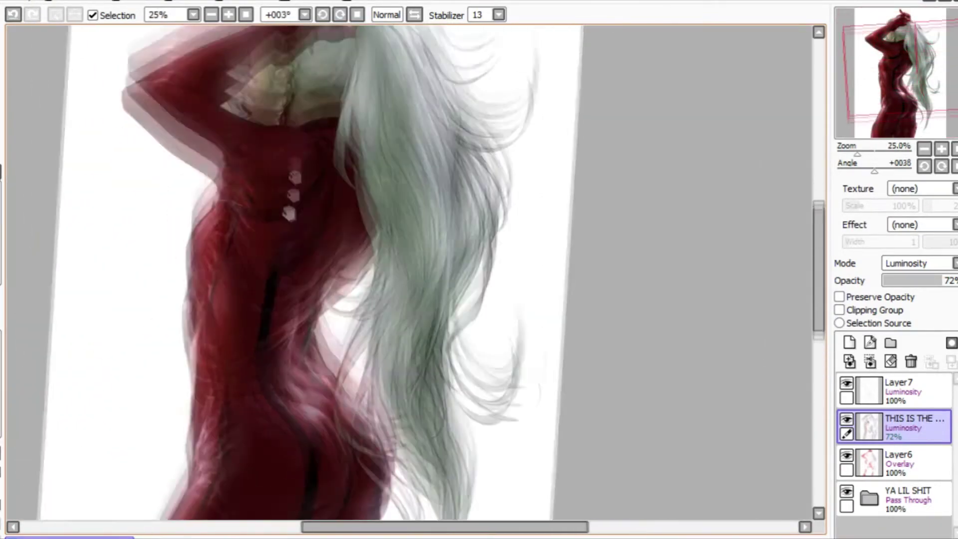
Paint fold lines and soft shading on the far thigh below the hem line
scroll(314, 64, "up", 2)
scroll(300, 150, "down", 2)
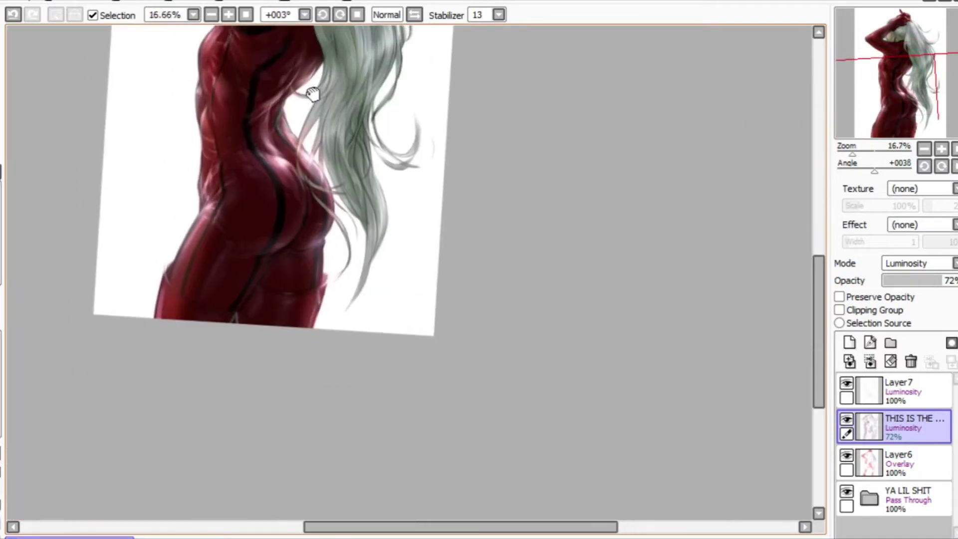
scroll(268, 293, "up", 3)
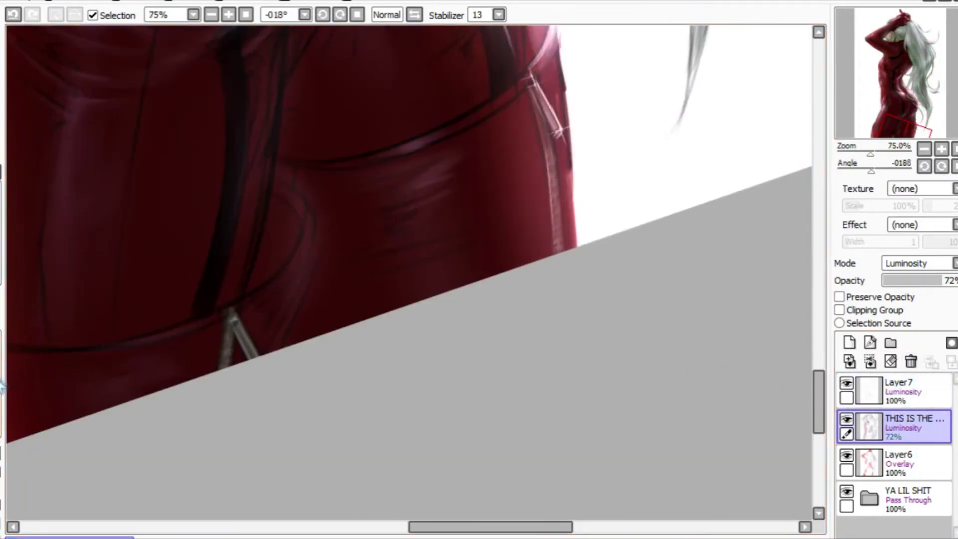
left_click_drag(265, 349, 295, 312)
scroll(287, 313, "down", 2)
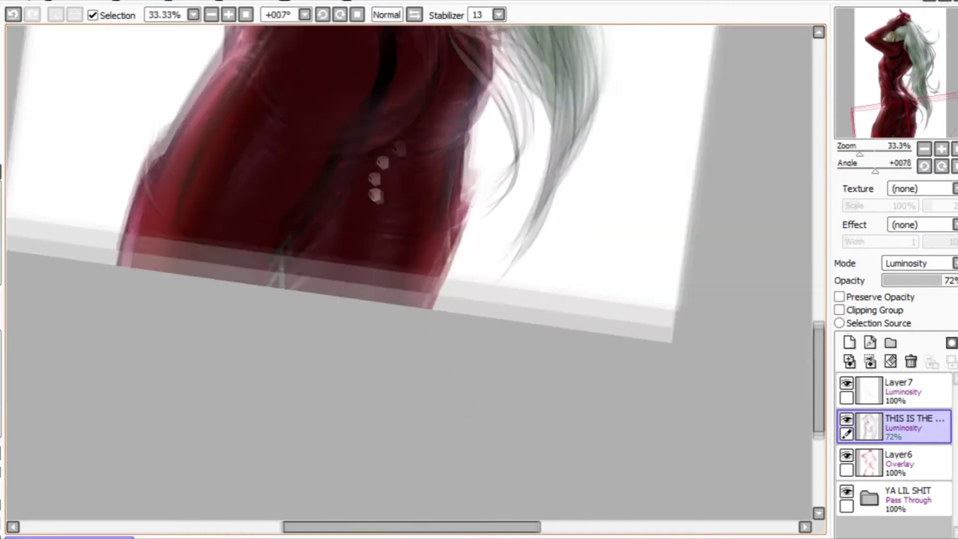
scroll(419, 281, "up", 2)
left_click_drag(381, 289, 314, 284)
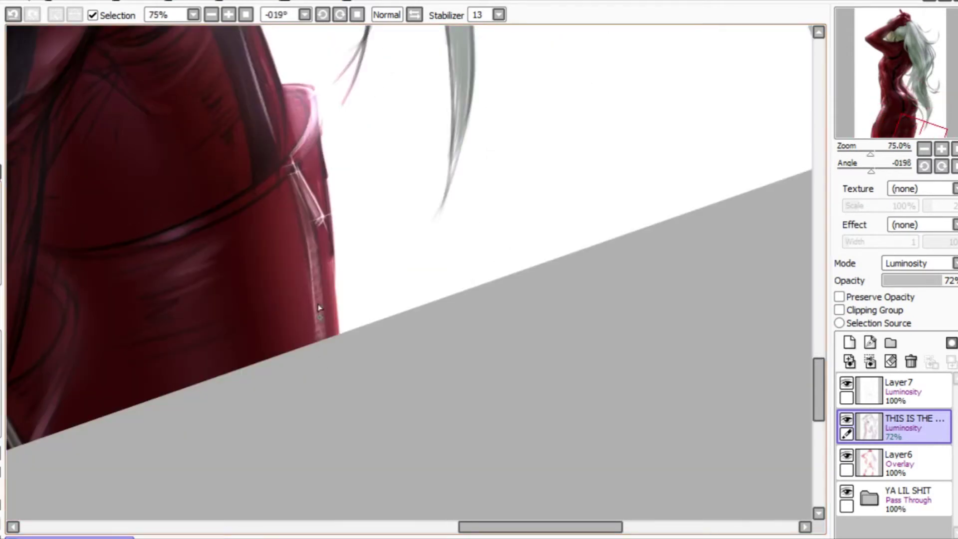
mouse_move(315, 346)
left_mouse_down()
mouse_move(198, 379)
mouse_move(216, 300)
left_mouse_up()
scroll(199, 379, "down", 2)
scroll(214, 319, "up", 2)
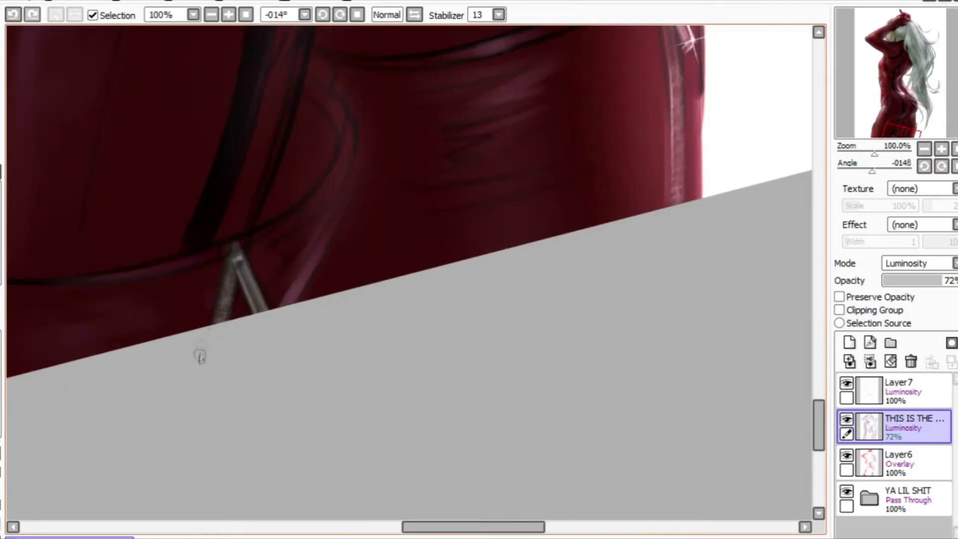
scroll(247, 327, "down", 3)
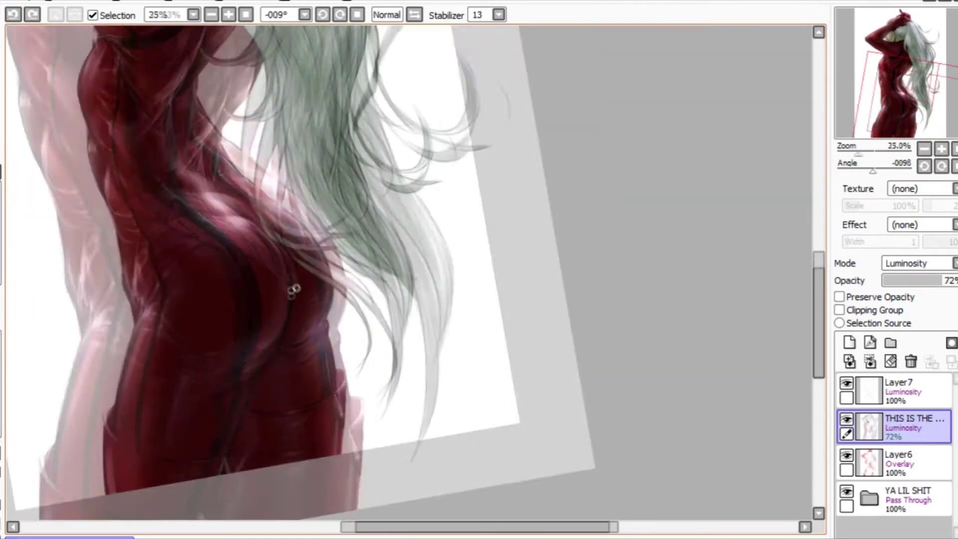
Paint fold highlights and shading on the far buttock beside the black stripe, undoing the last stroke
scroll(296, 285, "up", 1)
left_click_drag(310, 305, 259, 301)
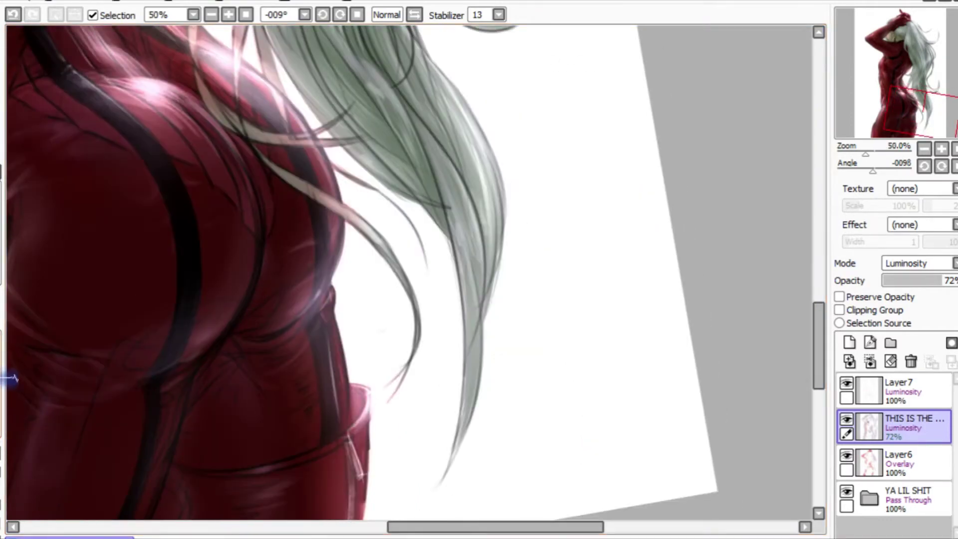
scroll(269, 254, "down", 1)
scroll(256, 257, "up", 2)
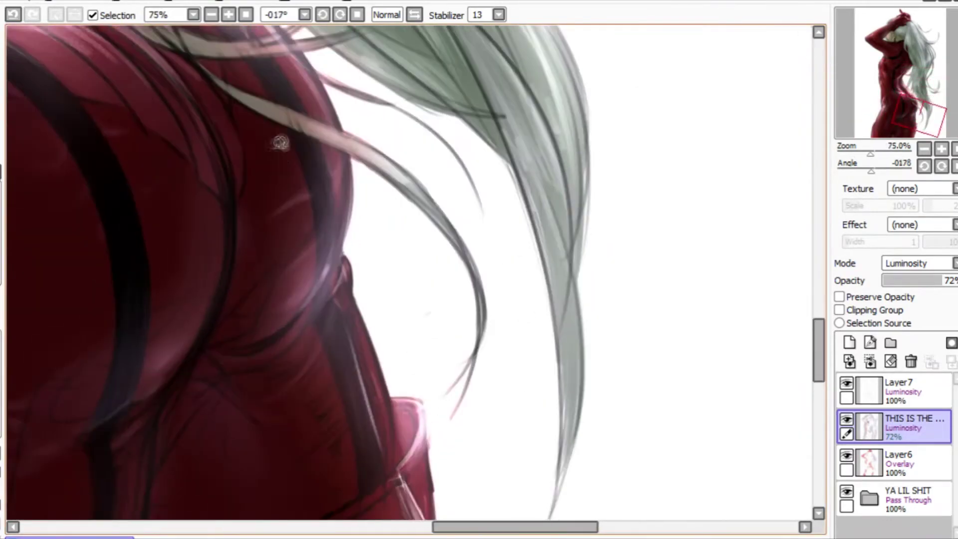
left_click_drag(250, 290, 349, 345)
scroll(329, 325, "up", 1)
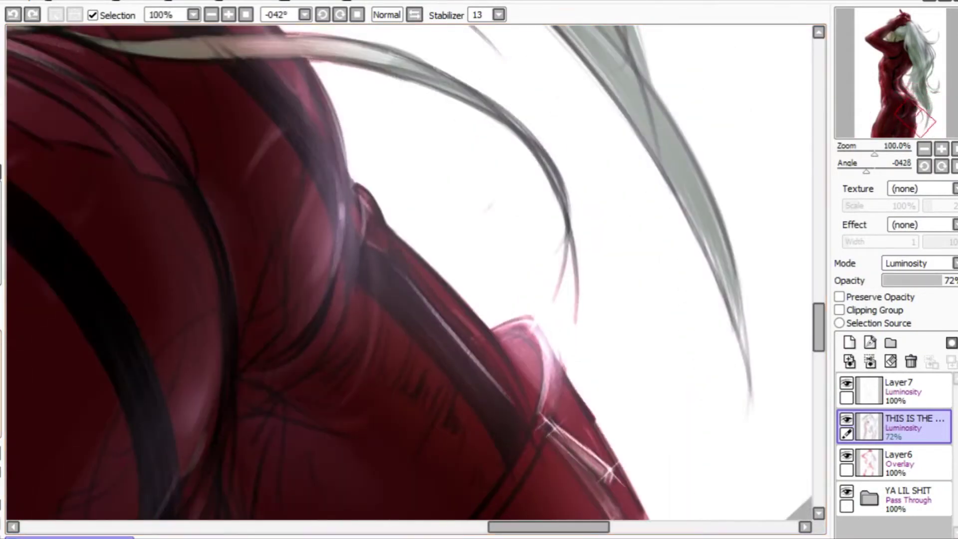
scroll(239, 276, "down", 1)
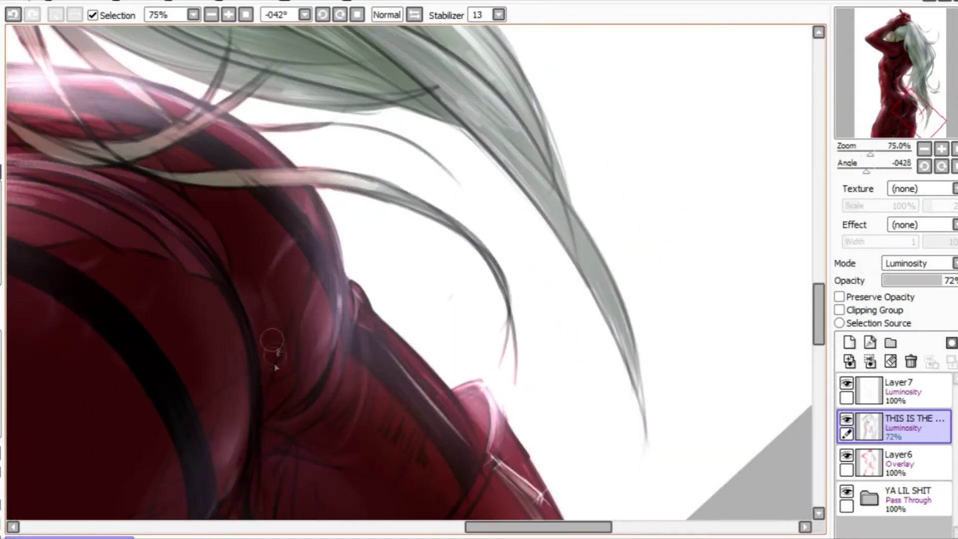
left_click_drag(264, 297, 317, 289)
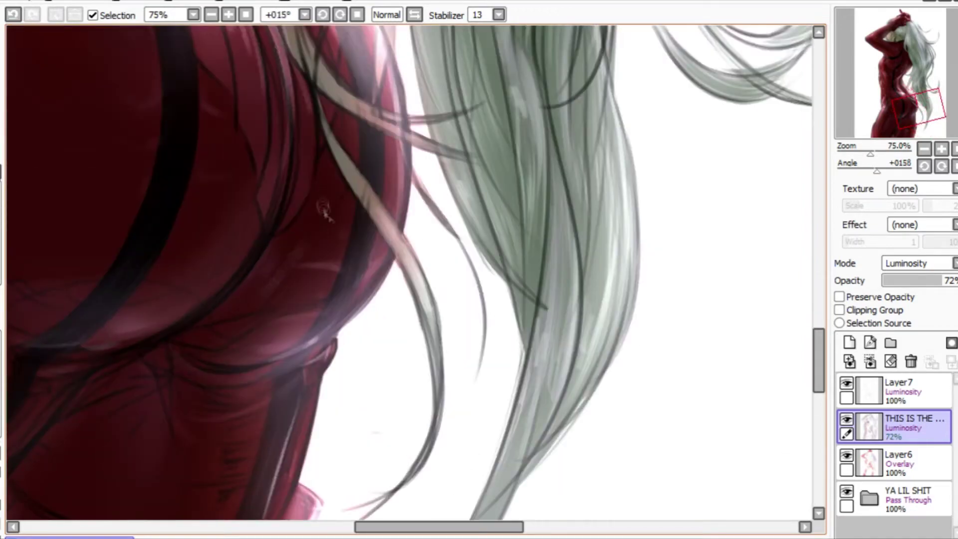
key("ctrl+z")
Examine the shading on the shoulder, upper arm and raised glove
scroll(324, 202, "down", 1)
scroll(334, 259, "up", 1)
scroll(301, 268, "down", 1)
scroll(301, 267, "down", 1)
left_click_drag(262, 97, 272, 102)
scroll(305, 265, "up", 2)
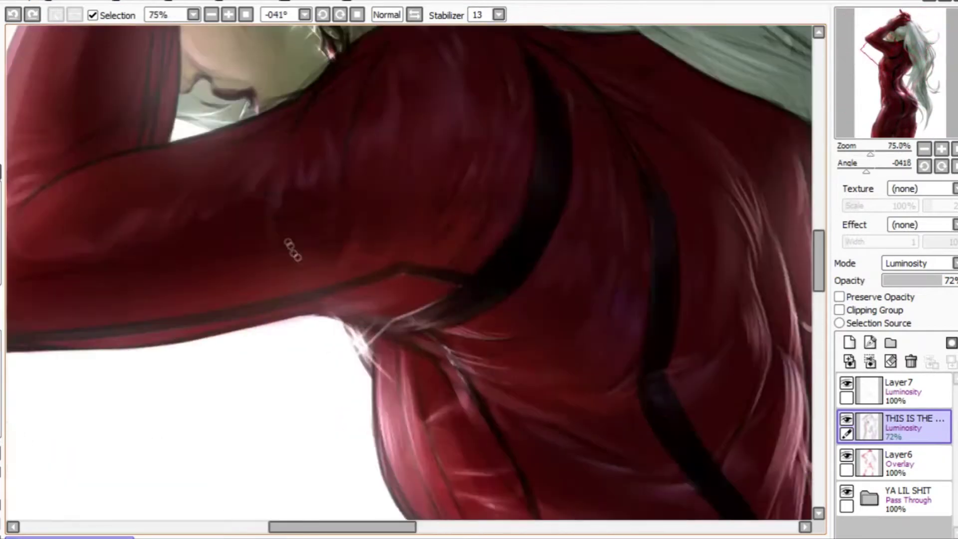
left_click_drag(305, 265, 324, 259)
scroll(324, 260, "down", 2)
scroll(406, 165, "up", 1)
scroll(336, 223, "up", 2)
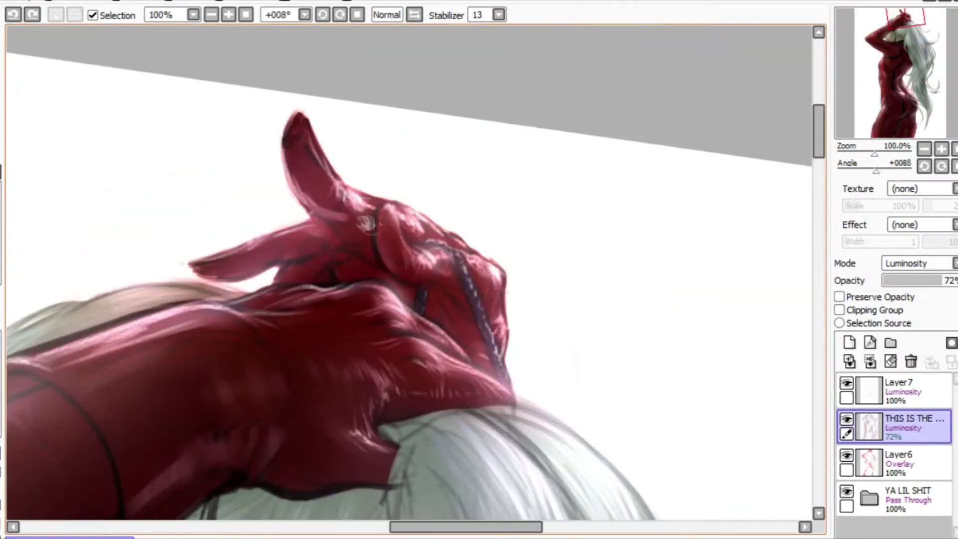
Select the bodysuit colour layer, Layer4, from the glove and toggle the visibility of Layer8 to compare its tint
left_click(366, 224, "ctrl+shift")
scroll(366, 224, "down", 3)
scroll(366, 224, "up", 2)
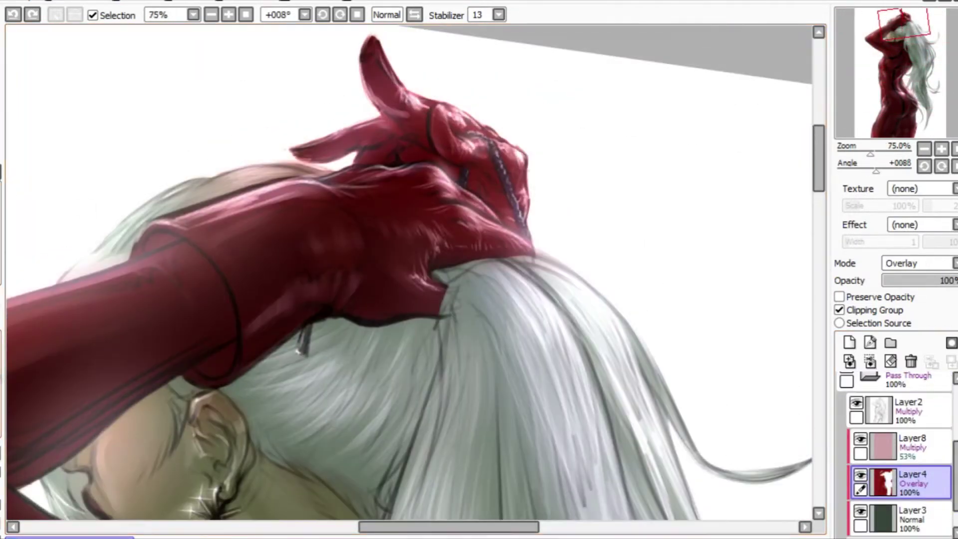
scroll(400, 269, "down", 3)
scroll(399, 269, "down", 1)
scroll(400, 269, "up", 2)
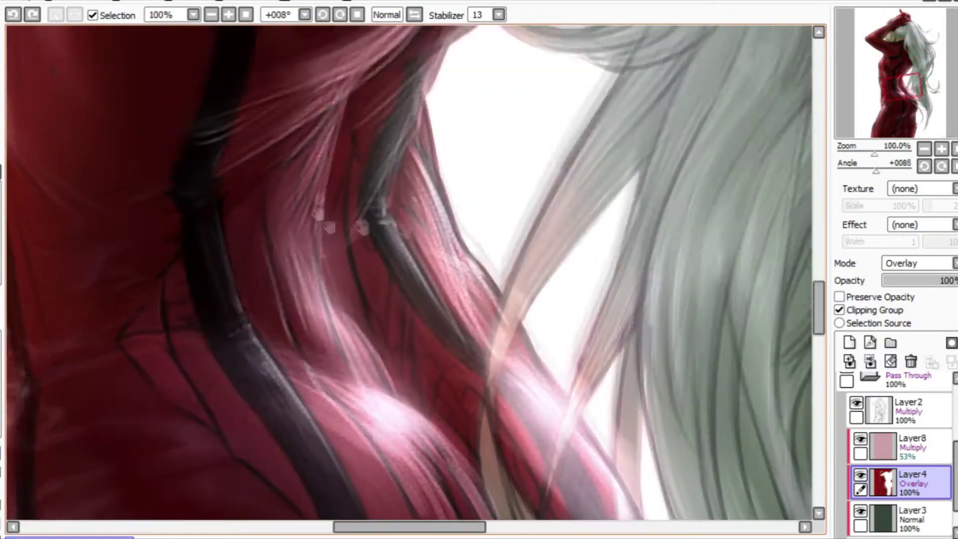
left_click(860, 439)
scroll(893, 449, "up", 2)
left_click(860, 439)
scroll(893, 449, "down", 2)
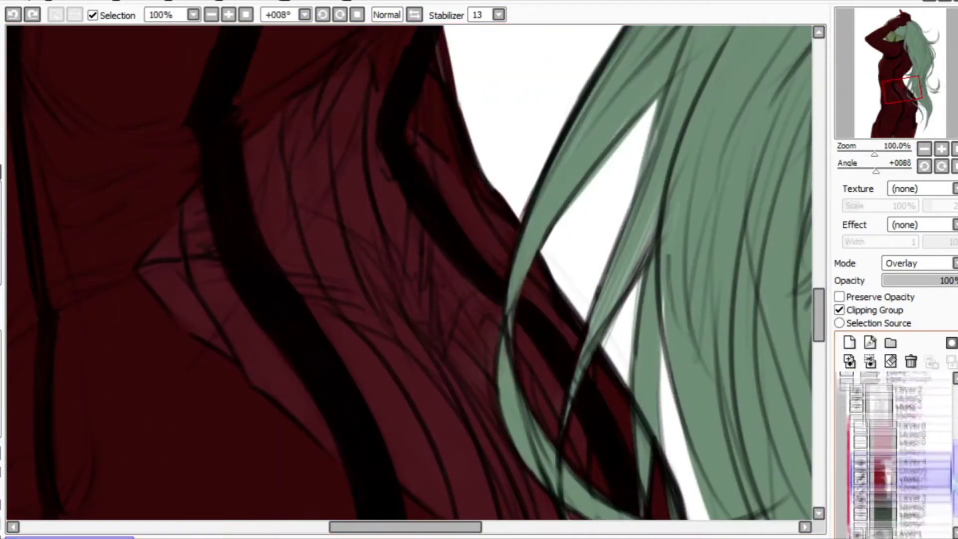
Try the Normal blending mode on Layer4 with Layer3 hidden, and restore the Overlay mode
left_click(860, 479)
left_click(918, 263)
left_click(898, 276)
left_click(918, 263)
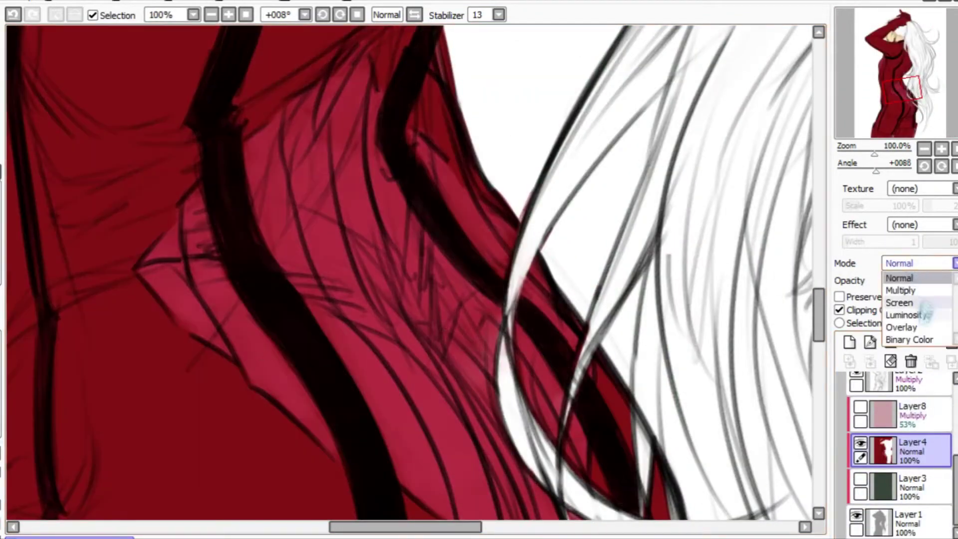
left_click(898, 319)
Touch up the red on the raised glove's knuckles beside the dark strap on Layer4, undoing the last stroke
scroll(898, 449, "up", 1)
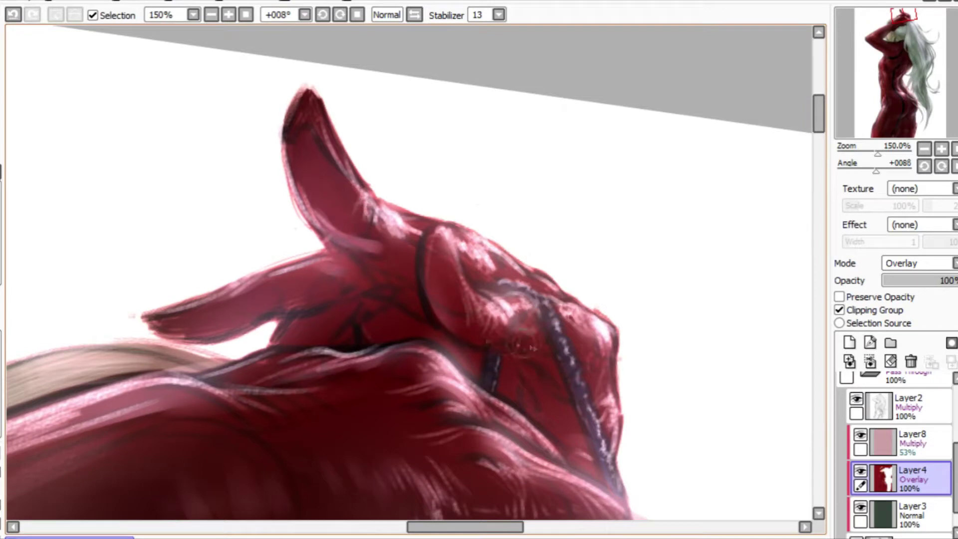
left_click_drag(289, 301, 360, 296)
left_click_drag(402, 320, 296, 259)
key("ctrl+z")
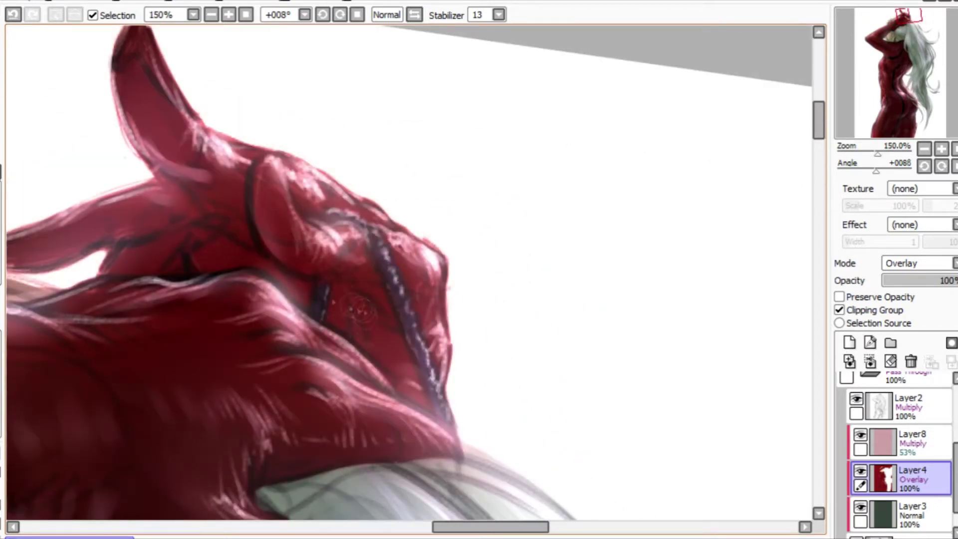
Check the raised glove's colour against the arm, hair and full figure at several zoom levels
scroll(360, 325, "down", 7)
scroll(360, 325, "up", 3)
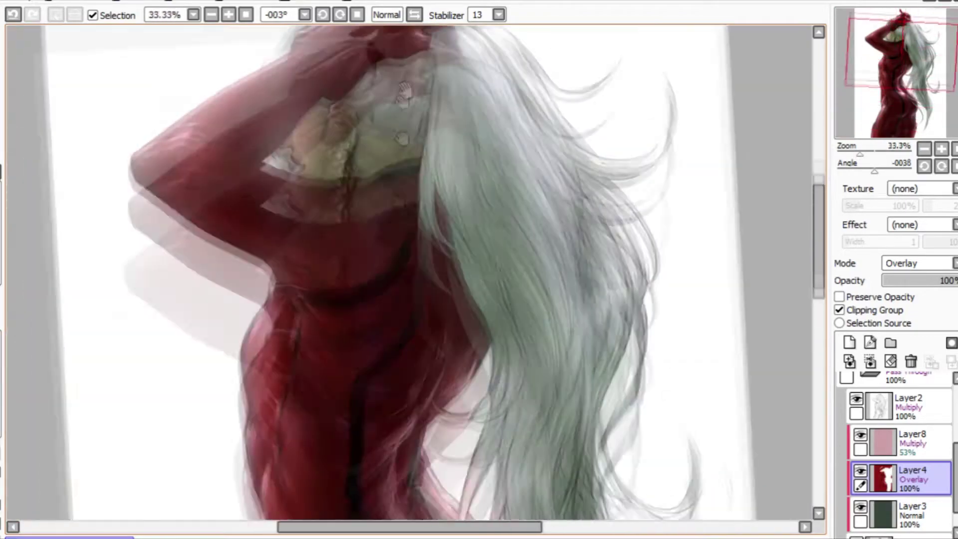
scroll(394, 159, "up", 3)
scroll(395, 158, "up", 2)
scroll(394, 159, "down", 4)
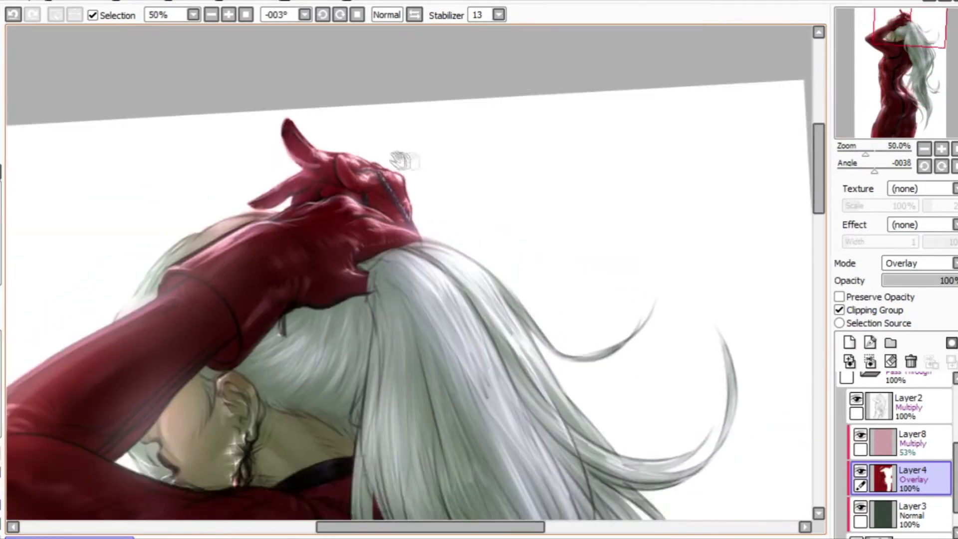
scroll(394, 159, "up", 2)
scroll(374, 180, "down", 5)
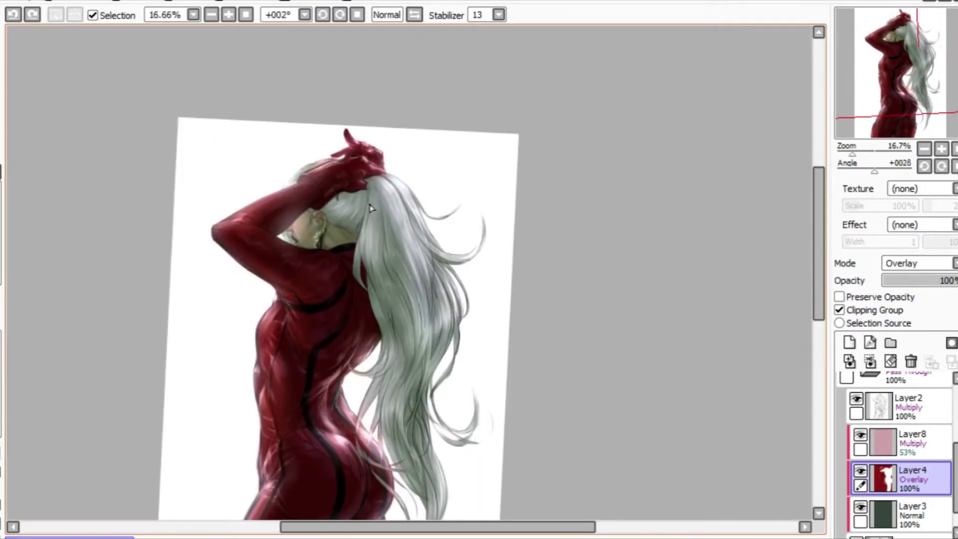
scroll(372, 209, "up", 4)
scroll(369, 205, "down", 2)
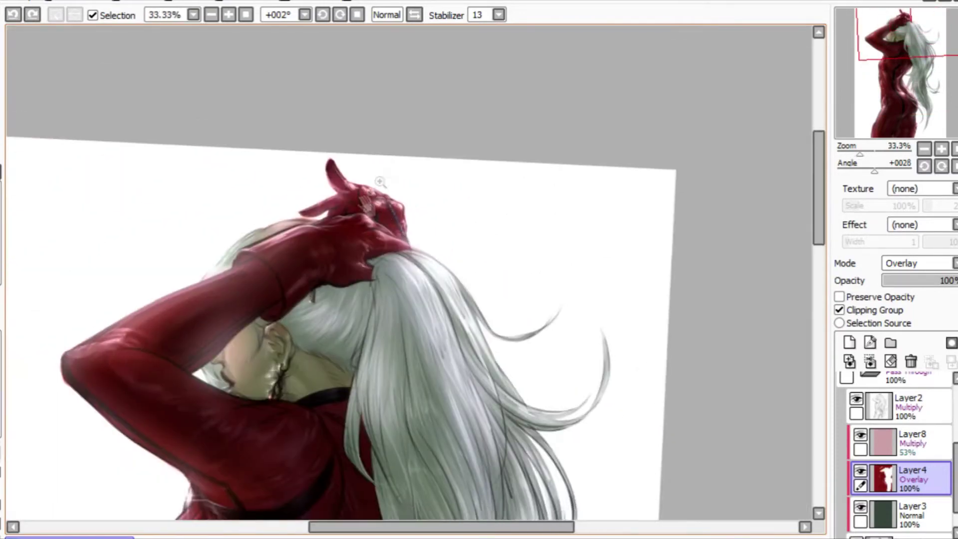
scroll(360, 198, "up", 2)
scroll(358, 198, "up", 1)
scroll(349, 252, "down", 1)
left_click_drag(385, 231, 338, 189)
scroll(338, 189, "up", 1)
Reset the canvas rotation, reselect Layer4 and paint the black stripe along the underside of the raised forearm
key("Home")
scroll(337, 190, "down", 4)
scroll(400, 299, "up", 1)
left_click_drag(449, 125, 460, 343)
scroll(460, 343, "up", 1)
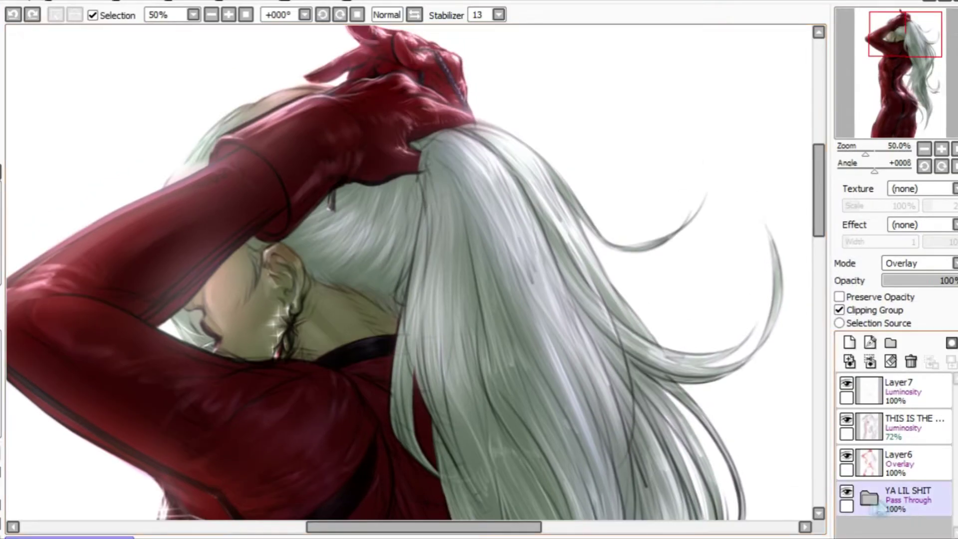
left_click(878, 505)
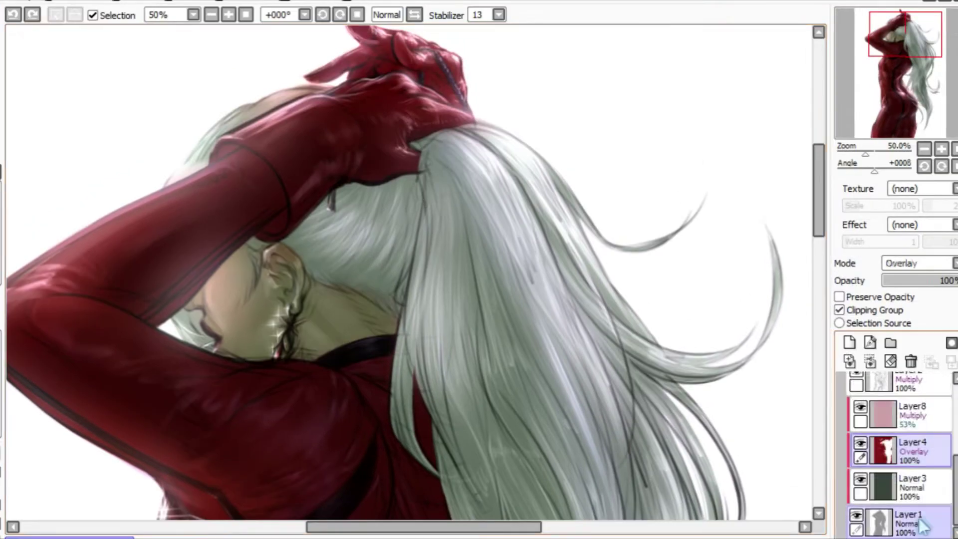
left_click(913, 450)
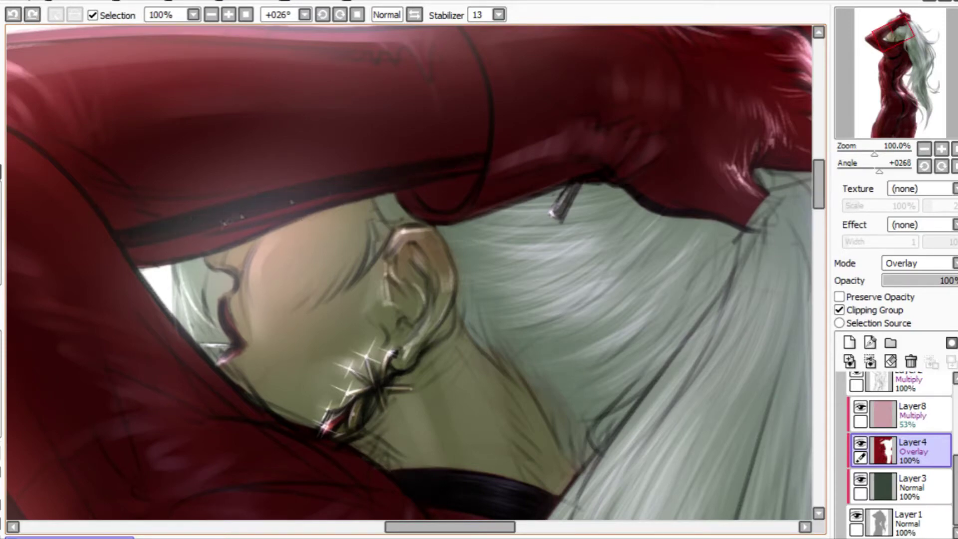
scroll(425, 146, "down", 2)
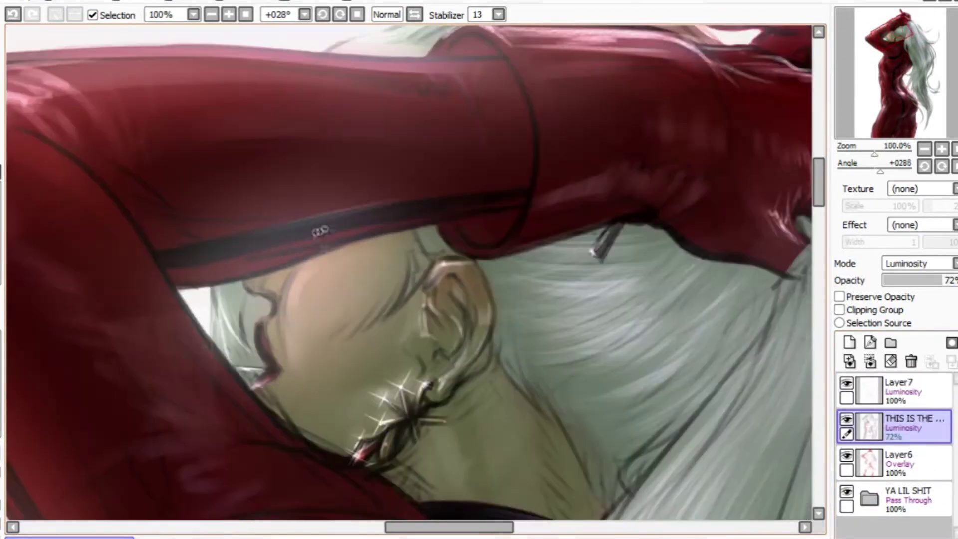
Examine the raised glove and forearm at several zoom levels and in a mirrored canvas view
scroll(319, 231, "down", 3)
scroll(384, 259, "up", 4)
scroll(355, 268, "down", 4)
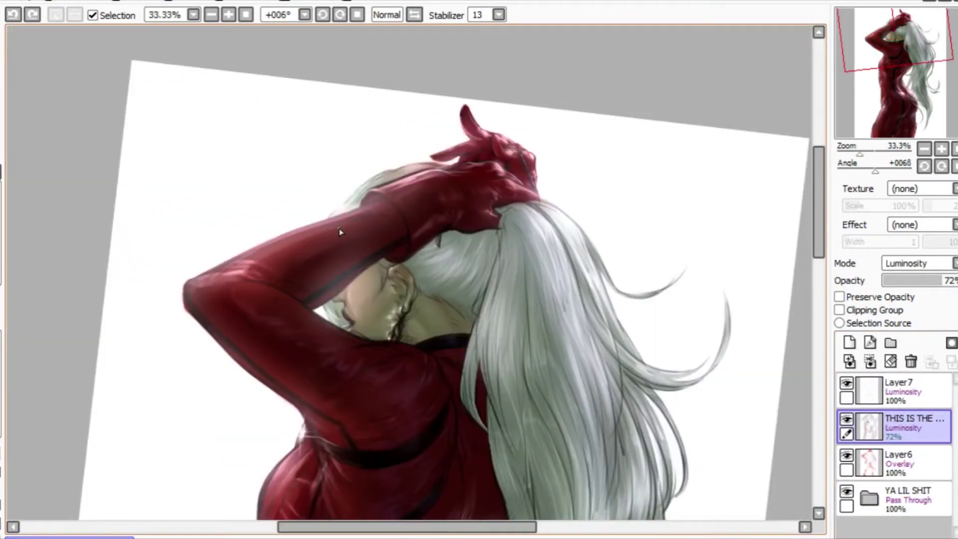
scroll(339, 232, "up", 3)
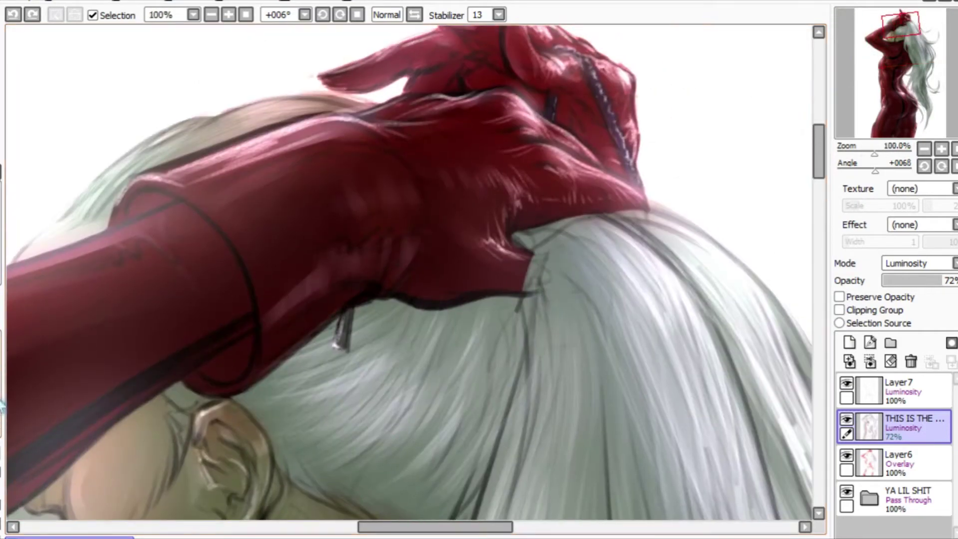
left_click_drag(253, 212, 264, 228)
key("h")
scroll(345, 169, "down", 3)
scroll(305, 210, "up", 2)
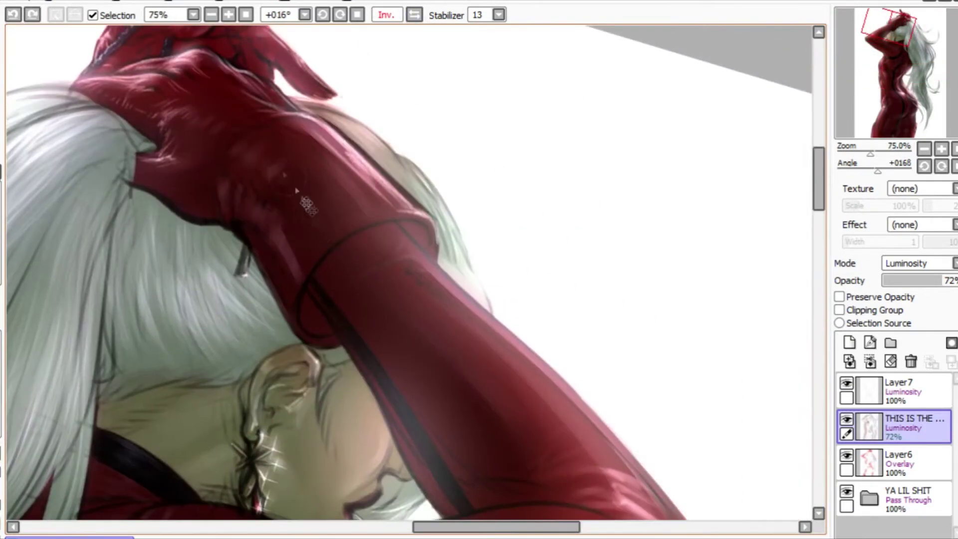
scroll(297, 178, "up", 2)
scroll(277, 230, "down", 2)
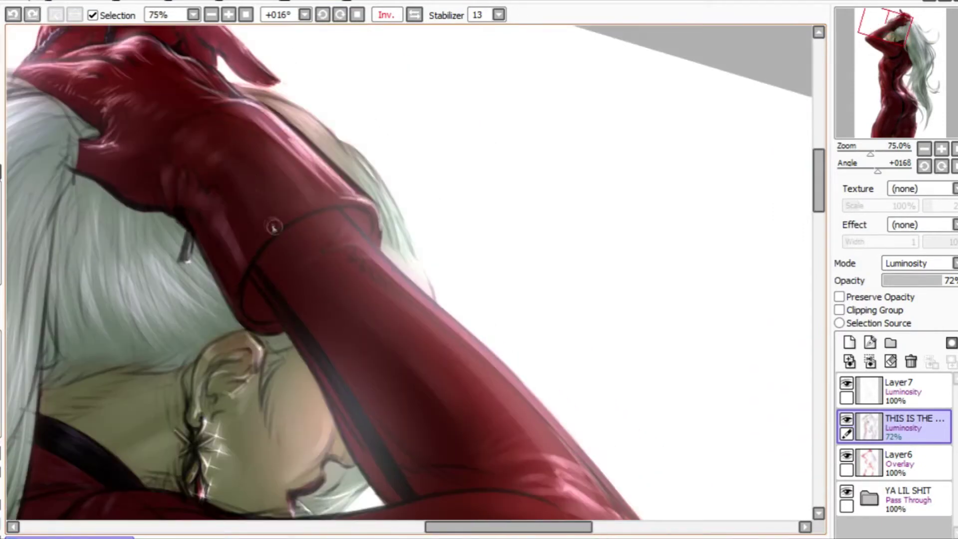
key("h")
Reset the canvas rotation and examine the figure's back, hips and thighs in the unmirrored view
scroll(400, 137, "down", 2)
scroll(404, 145, "up", 4)
scroll(372, 168, "down", 5)
key("Home")
scroll(372, 168, "down", 1)
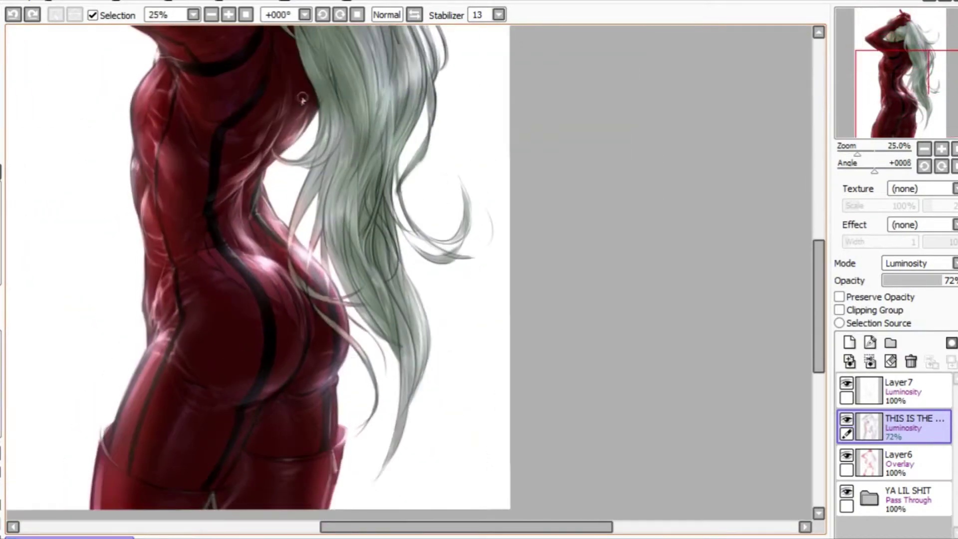
left_click_drag(298, 103, 272, 114)
scroll(270, 214, "up", 1)
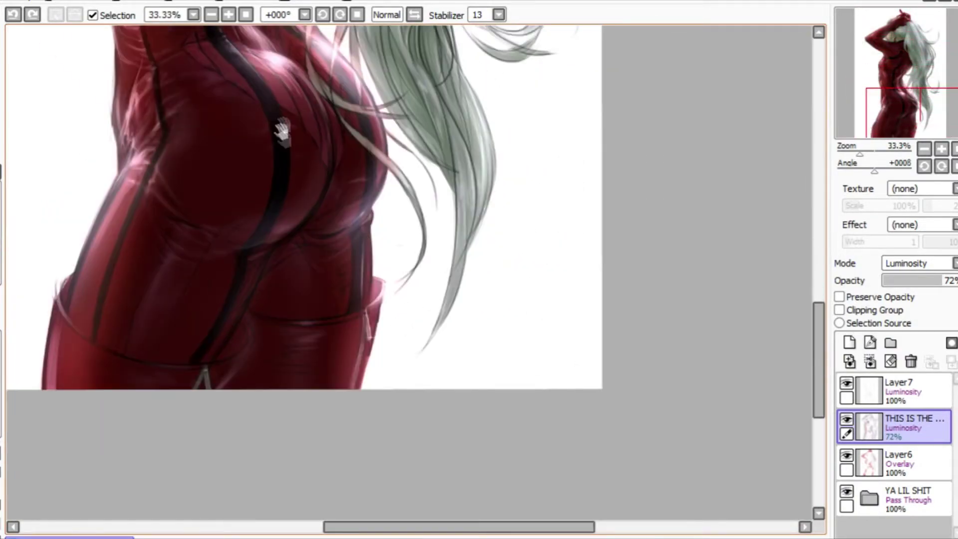
scroll(282, 131, "up", 3)
scroll(277, 132, "down", 4)
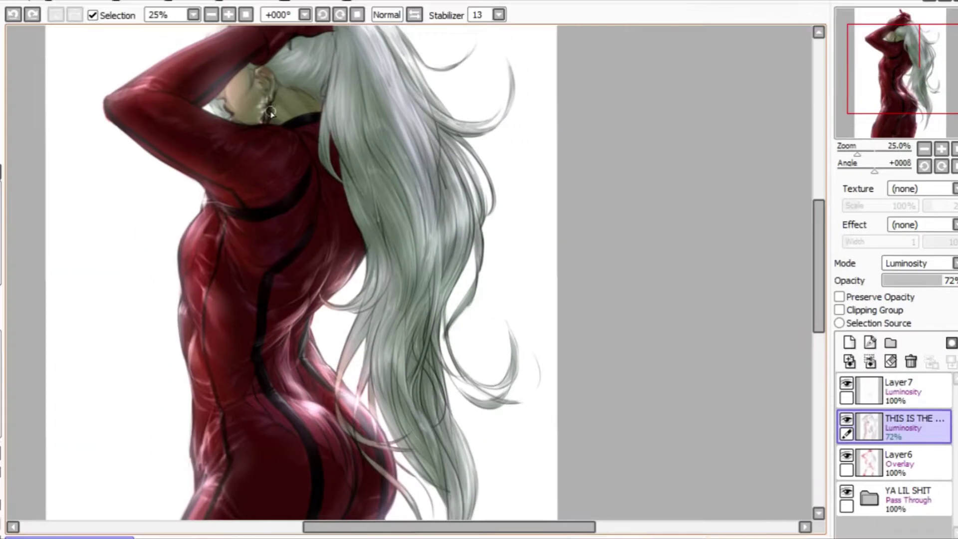
Compare the shading of the glove, waist and full lower body at close and overall zoom levels
scroll(397, 176, "up", 3)
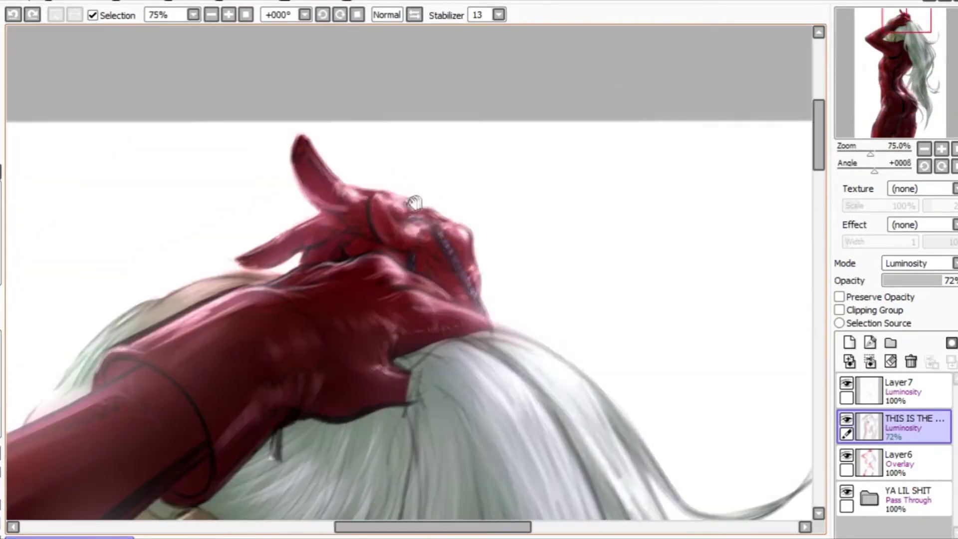
scroll(397, 177, "down", 3)
left_click_drag(299, 279, 274, 262)
scroll(297, 194, "up", 2)
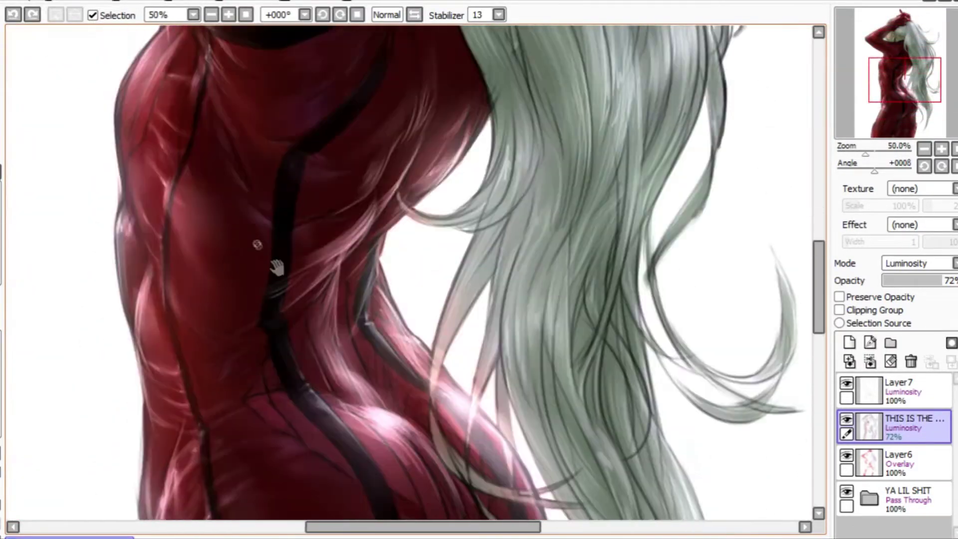
scroll(257, 85, "up", 1)
left_click_drag(257, 85, 309, 118)
scroll(305, 257, "down", 2)
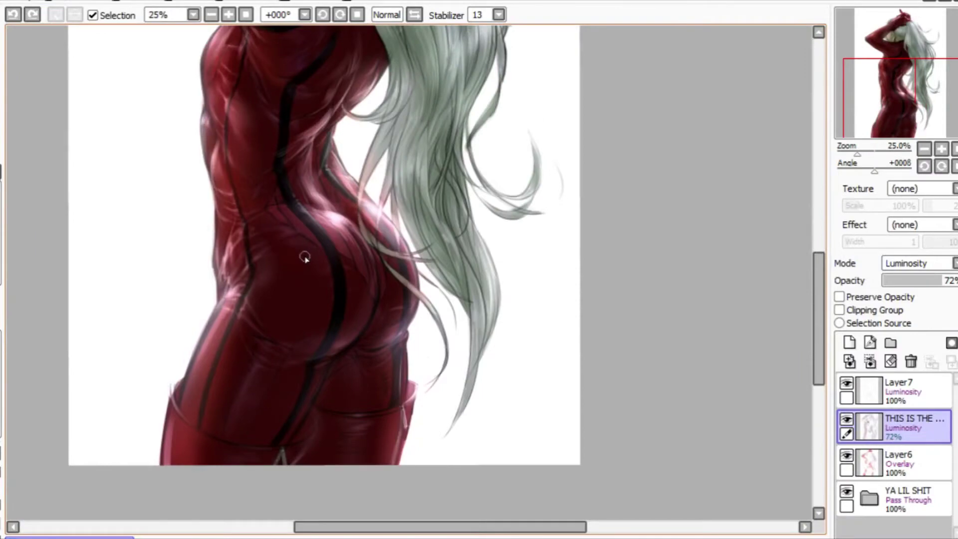
left_click_drag(305, 257, 314, 494)
scroll(315, 494, "up", 2)
left_click_drag(604, 72, 615, 4)
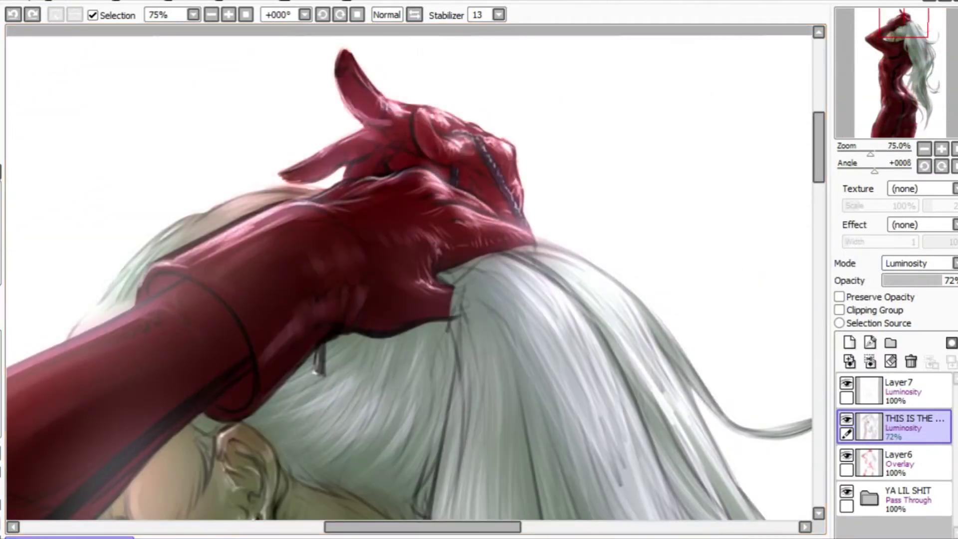
Switch to Photoshop and add a Curves adjustment layer to mmmmhmmm.png, moving its midpoint to input 131 and output 135
left_click(29, 172)
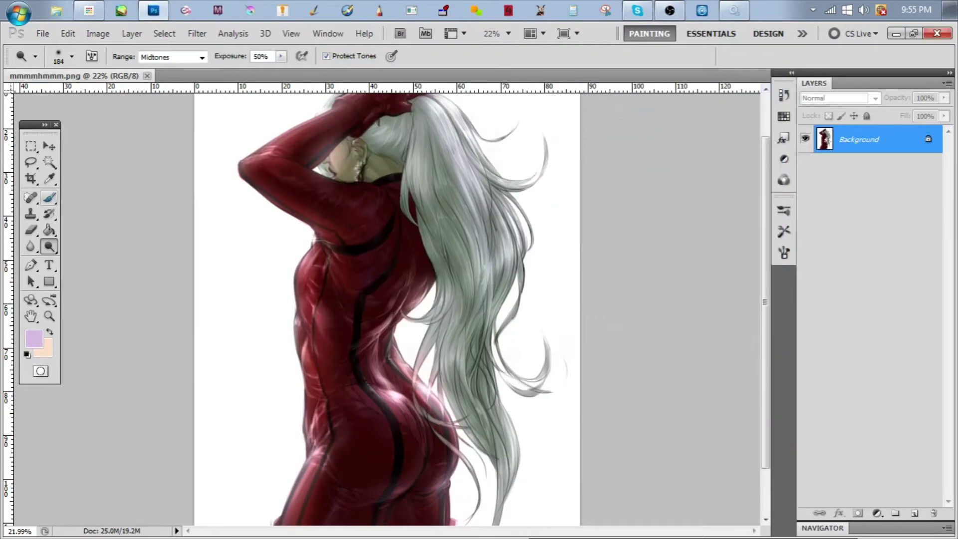
left_click(784, 159)
left_click(669, 131)
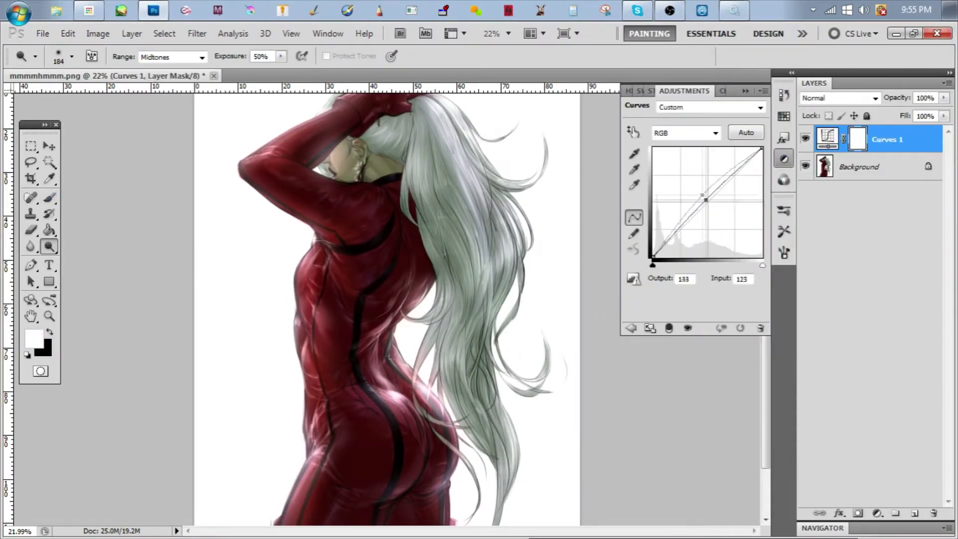
mouse_move(708, 198)
left_mouse_down()
mouse_move(712, 207)
mouse_move(710, 199)
left_mouse_up()
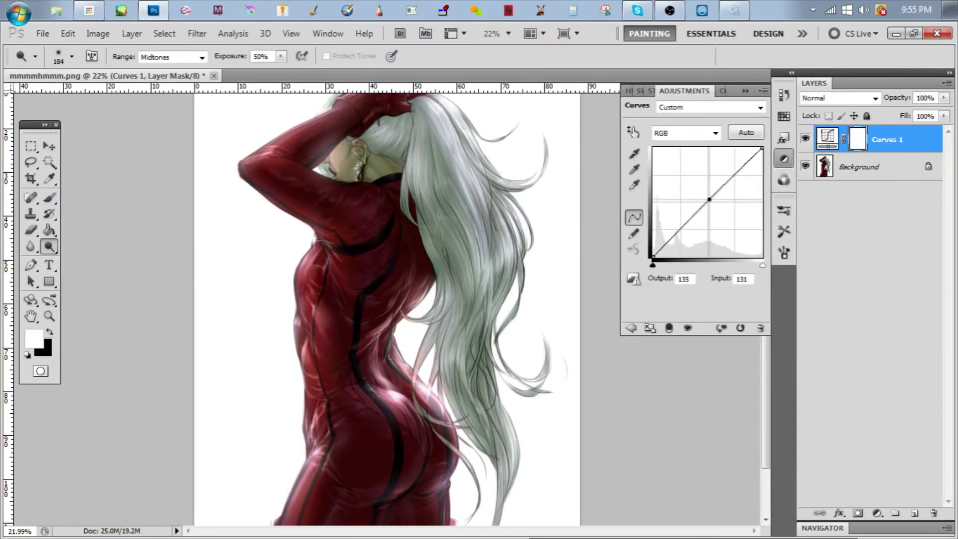
left_click_drag(754, 148, 756, 148)
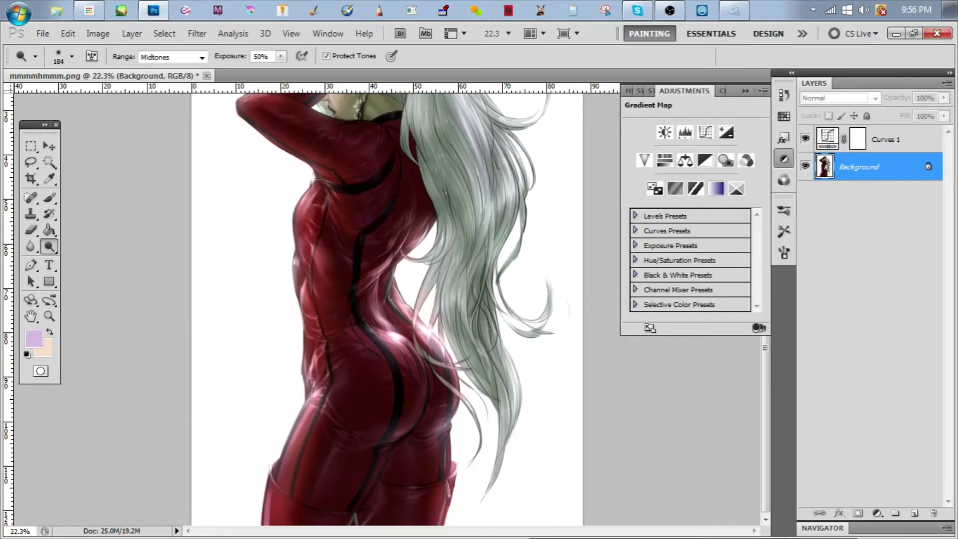
Add a lilac-to-peach Gradient Map adjustment layer and blend it in Soft Light mode
left_click(716, 188)
left_click(875, 99)
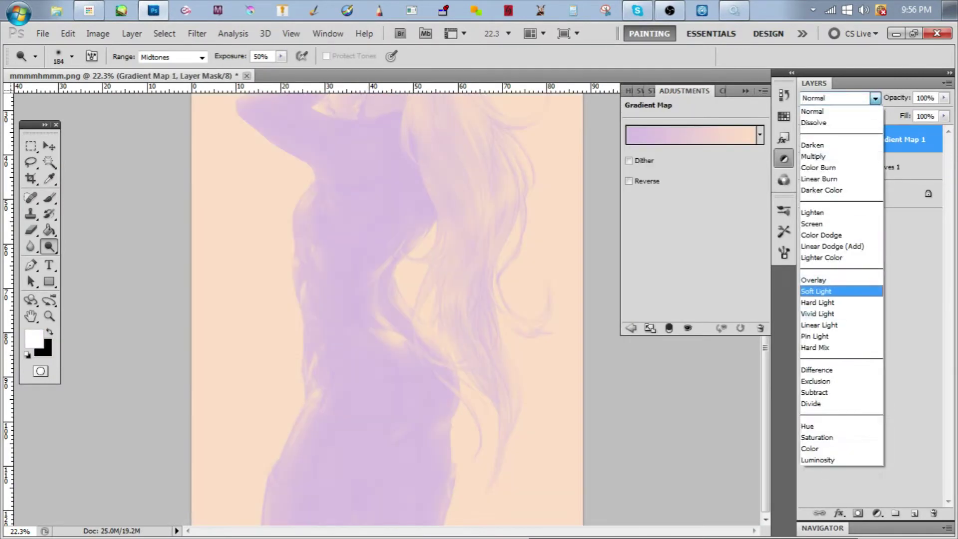
left_click(816, 291)
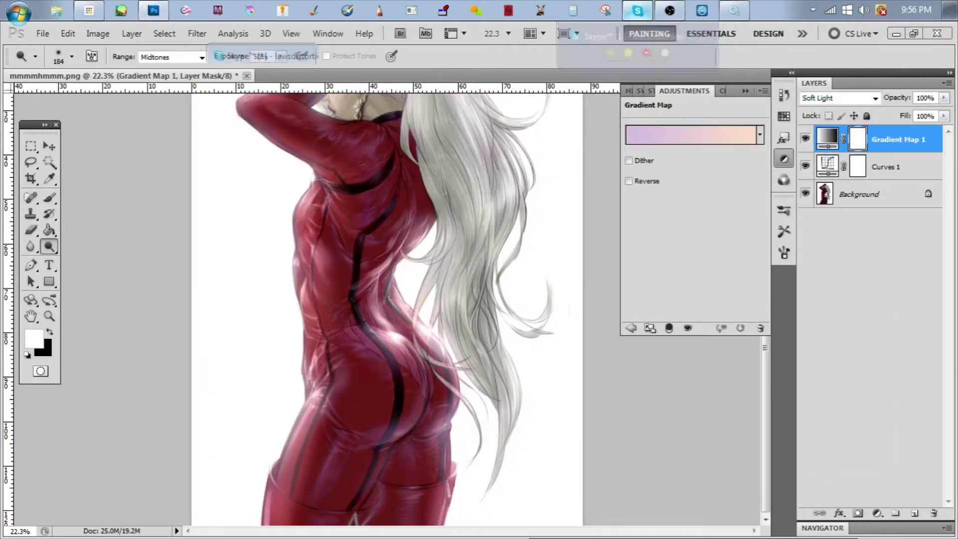
left_click(638, 10)
left_click(355, 71)
left_click(224, 271)
left_click(503, 431)
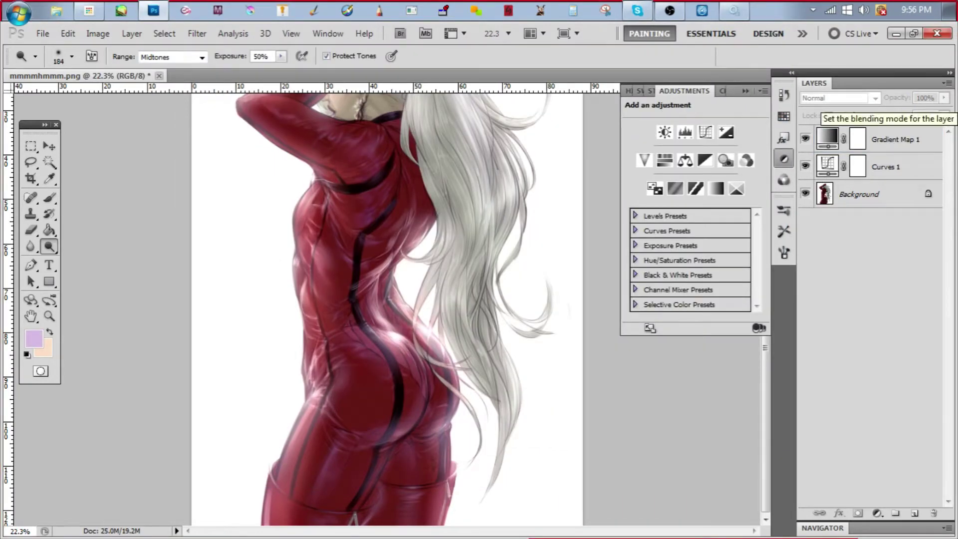
Try a grey, purple, orange and red preset gradient on the Gradient Map 1 layer in Soft Light mode
left_click_drag(784, 138, 867, 115)
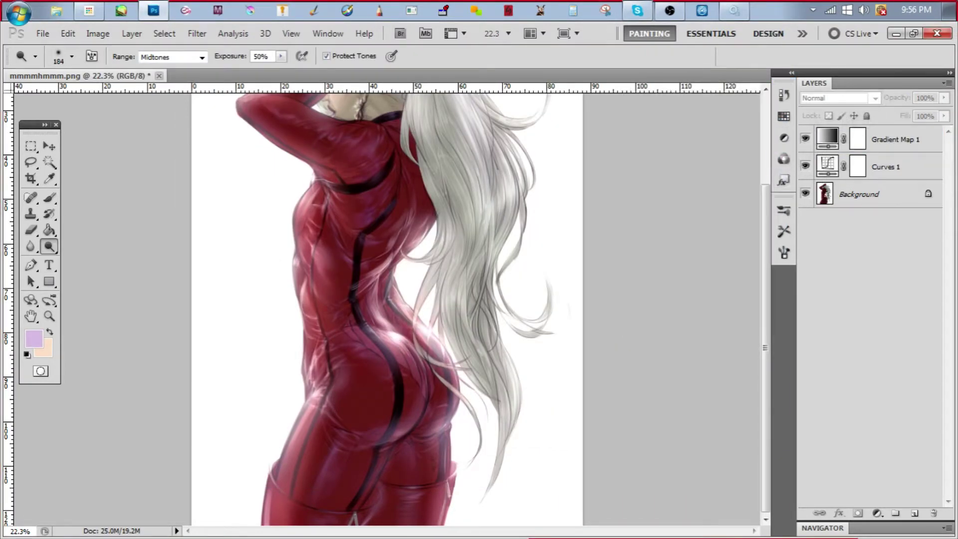
left_click(784, 137)
left_click(893, 139)
left_click(838, 98)
left_click(818, 264)
left_click(760, 135)
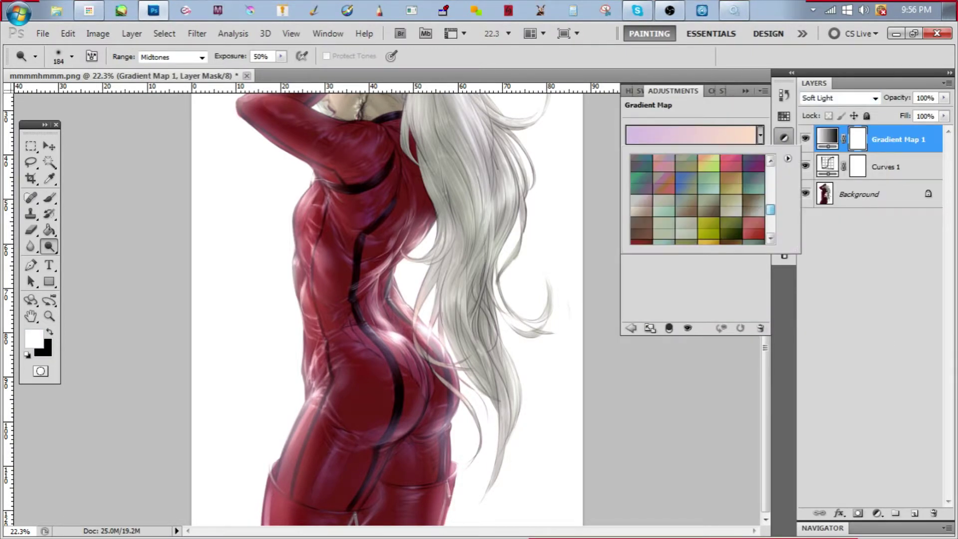
left_click(699, 200)
Examine the new gradient tint on the figure's head, hair, back and hips at several zoom levels
key("ctrl+minus")
scroll(386, 309, "up", 5)
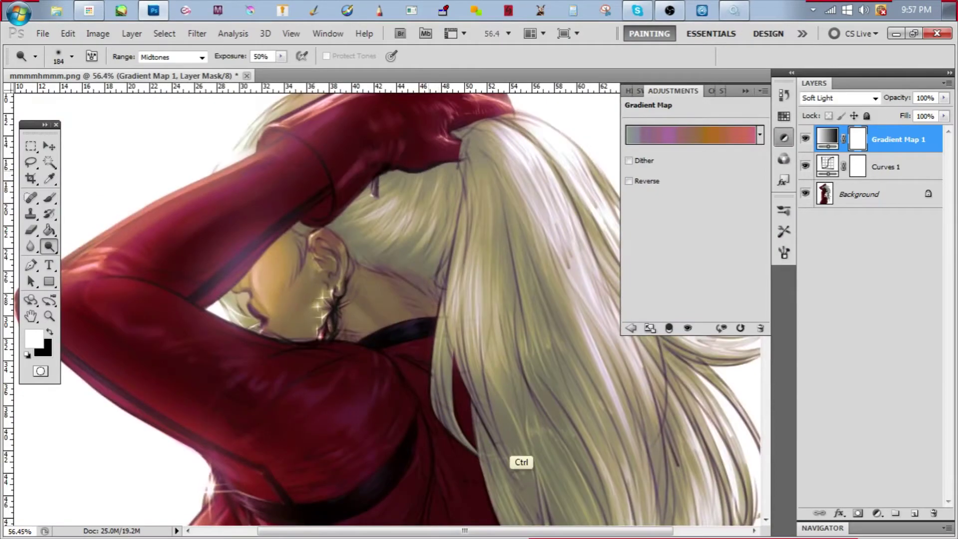
scroll(387, 310, "down", 3)
scroll(349, 399, "down", 1)
scroll(349, 399, "up", 5)
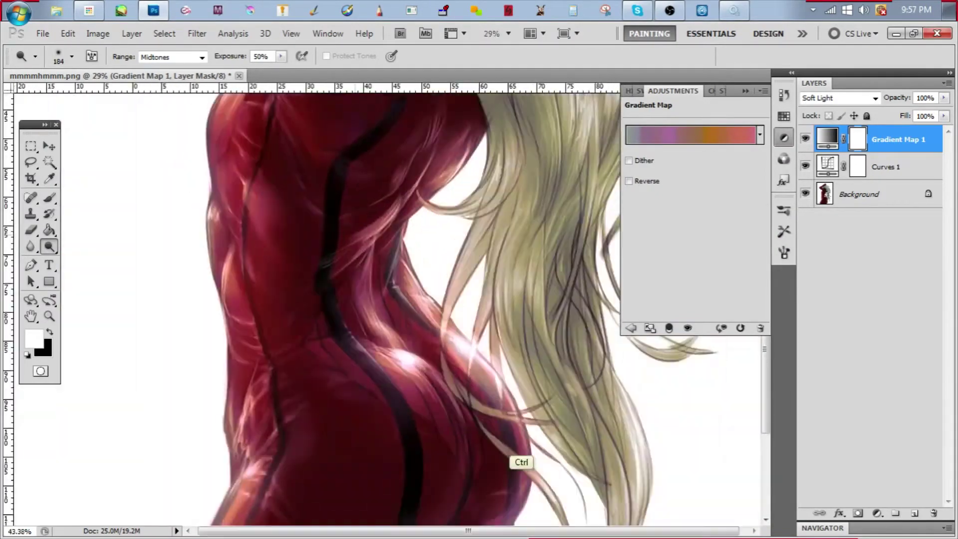
scroll(350, 299, "down", 3)
scroll(349, 300, "up", 3)
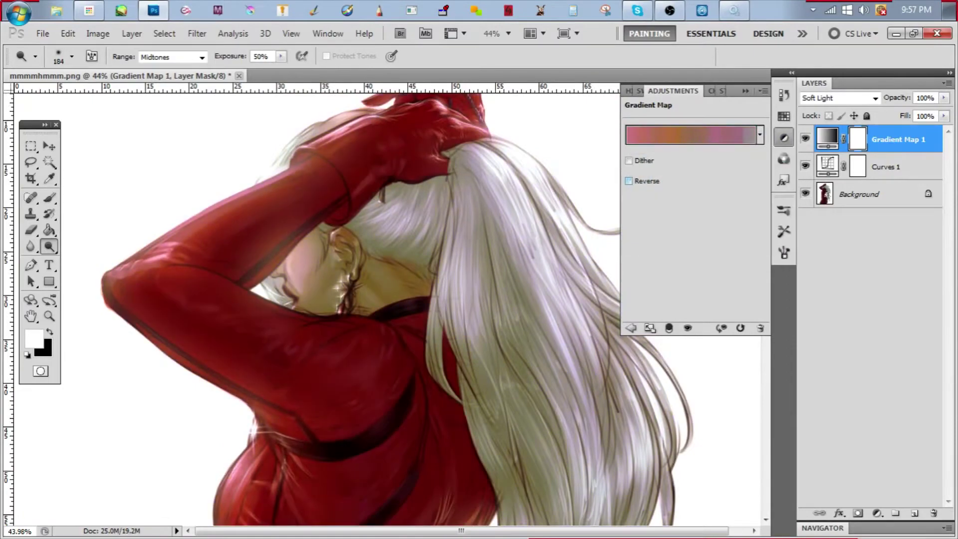
scroll(349, 299, "down", 3)
Try a green-to-purple preset on Gradient Map 1 and reverse the gradient direction
left_click(759, 135)
left_click(649, 164)
key("Return")
left_click(629, 181)
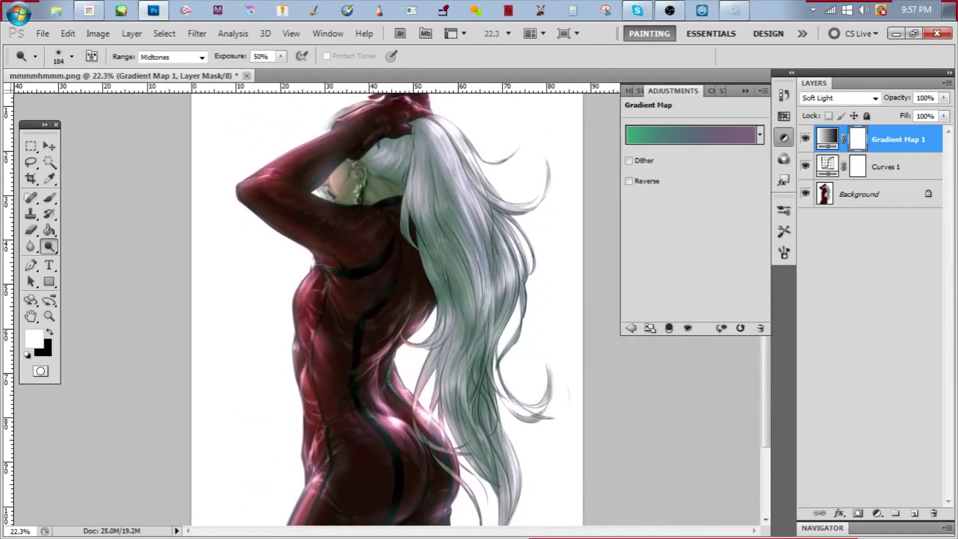
scroll(386, 304, "down", 1)
left_click(759, 134)
double_click(718, 170)
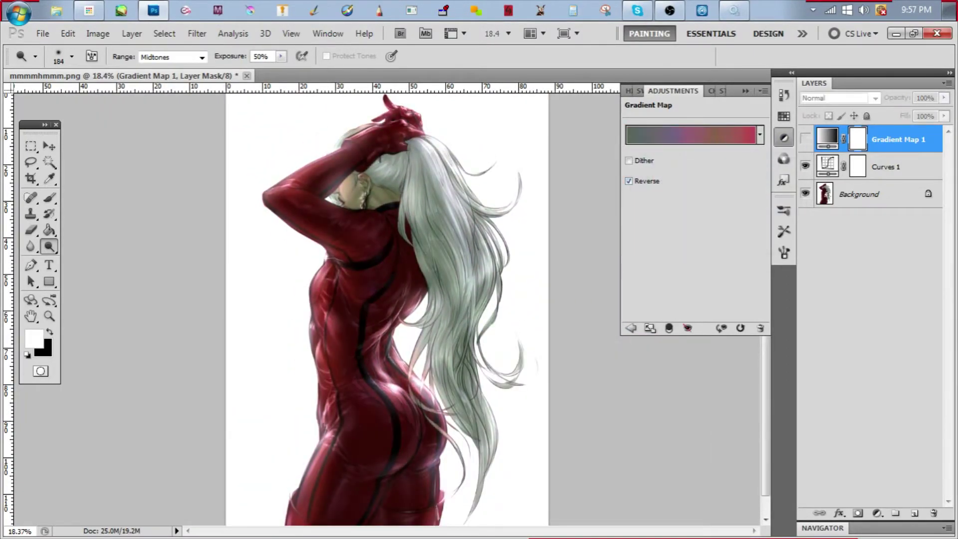
Try further preset gradients on the reversed Gradient Map 1, including a teal, blue, green and dark red one, and apply one
left_click(759, 134)
left_click(760, 135)
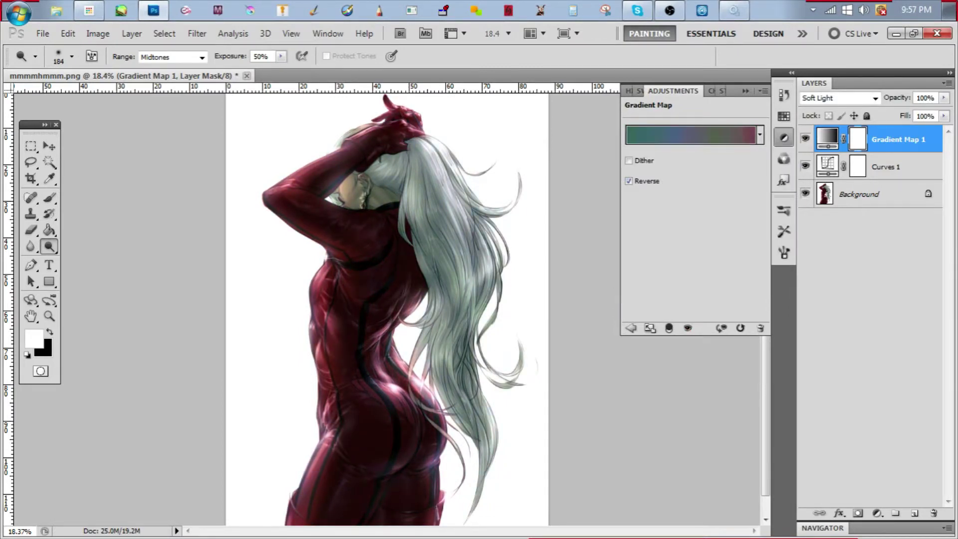
left_click(759, 134)
left_click(731, 170)
left_click(664, 195)
key("Return")
left_click(760, 134)
double_click(698, 175)
Add a second Gradient Map adjustment layer and set it to Vivid Light mode at 30% opacity
left_click(876, 513)
left_click(875, 97)
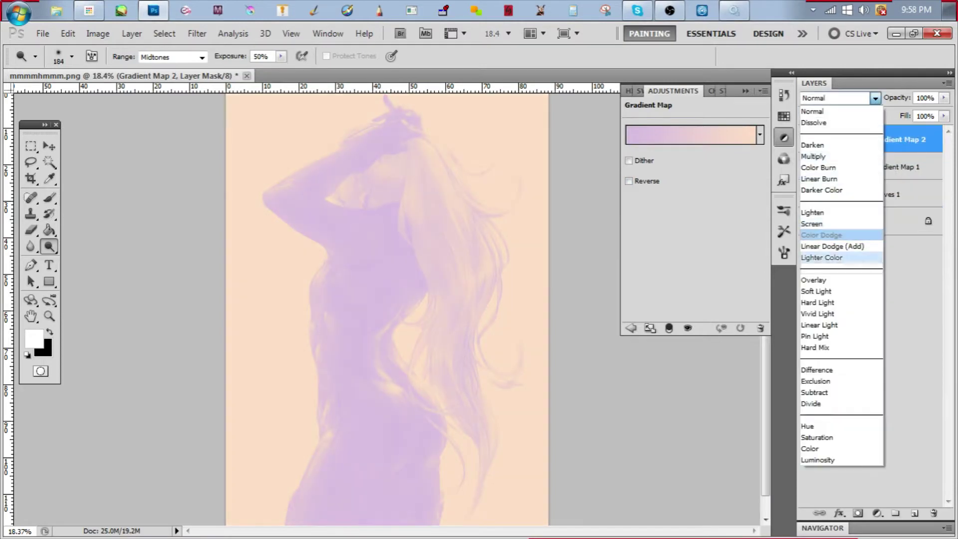
left_click(839, 312)
type("30")
Try several two-tone presets on Gradient Map 2, including a dark-to-pale teal gradient
left_click(760, 134)
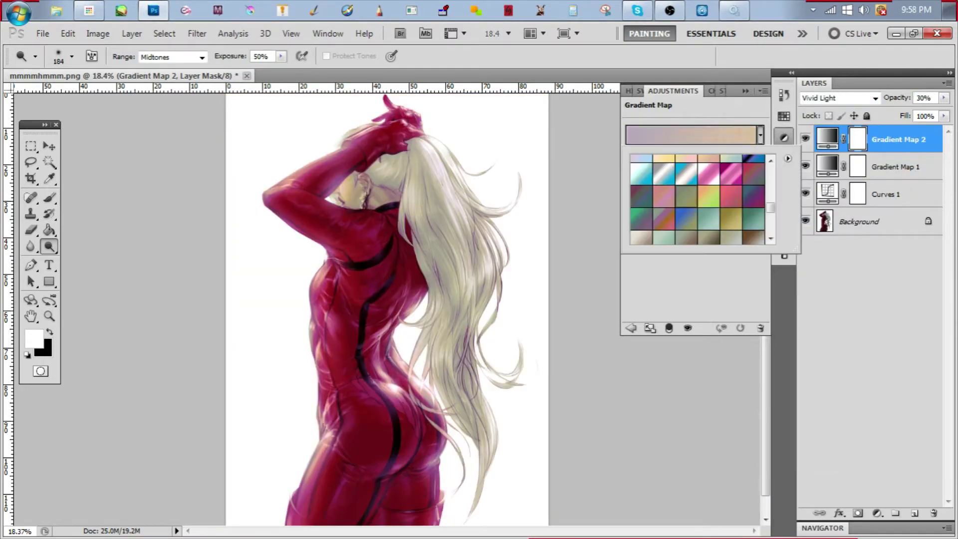
left_click(686, 195)
left_click(686, 218)
left_click(708, 218)
left_click(641, 218)
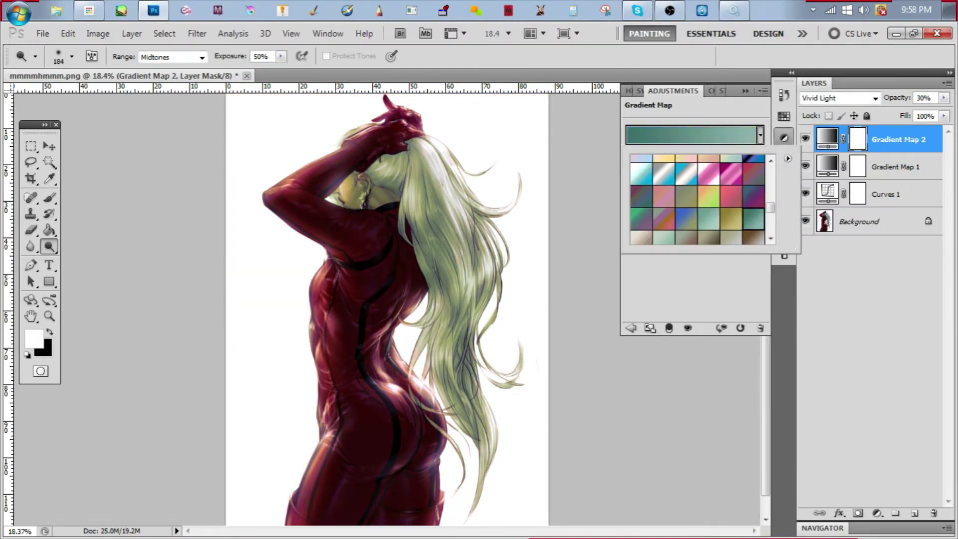
Try olive-yellow and green-to-pale-green preset gradients on Gradient Map 2
scroll(697, 199, "down", 2)
left_click(708, 167)
left_click(686, 235)
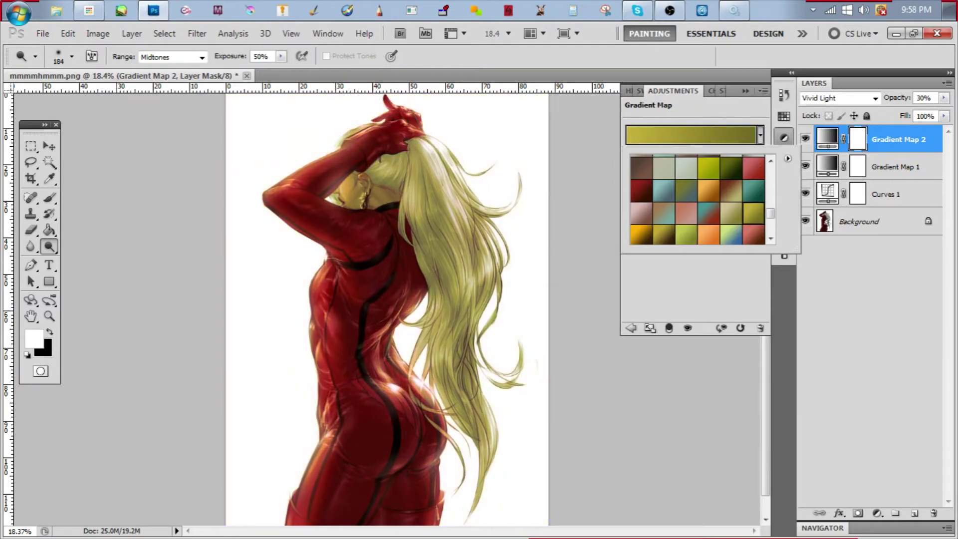
left_click(686, 234)
scroll(698, 200, "down", 1)
left_click(686, 185)
scroll(698, 200, "down", 1)
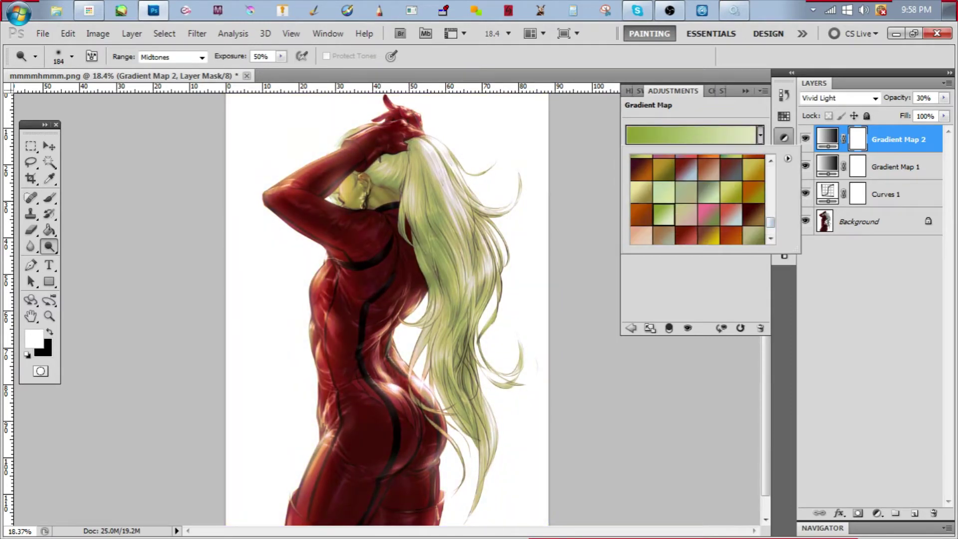
Go through further presets for Gradient Map 2, including teal-to-yellow and pale blue-to-beige gradients
left_click(708, 215)
key("Right")
key("Right")
key("Right")
key("Right")
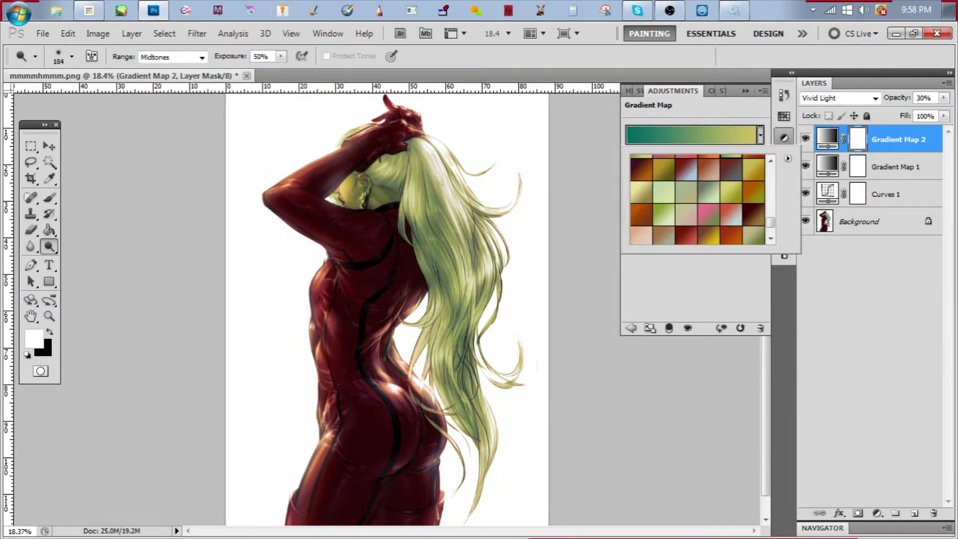
key("Right")
key("Right")
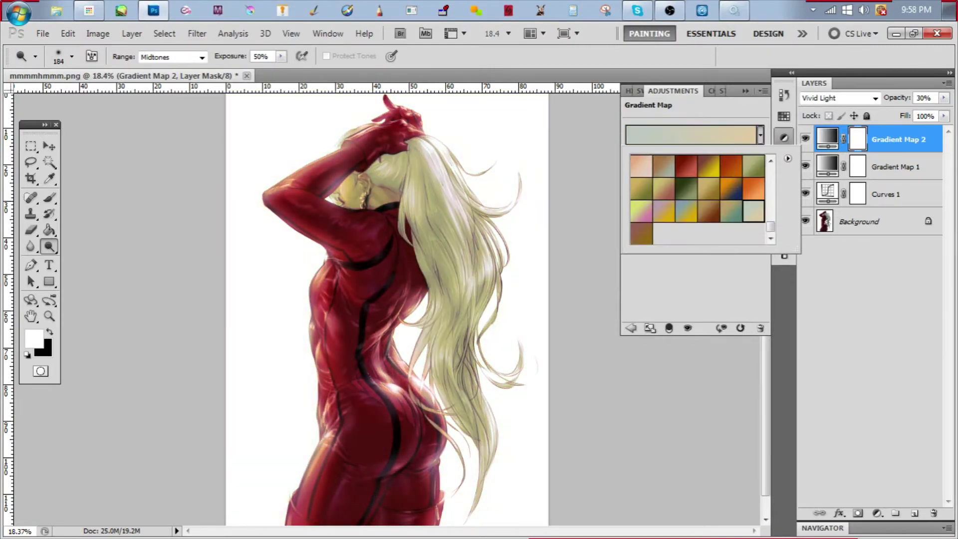
Apply successive neighbouring presets to Gradient Map 2, including an olive-green gradient
key("Return")
left_click(760, 135)
key("Right")
key("Return")
left_click(760, 135)
key("Right")
key("Return")
left_click(760, 135)
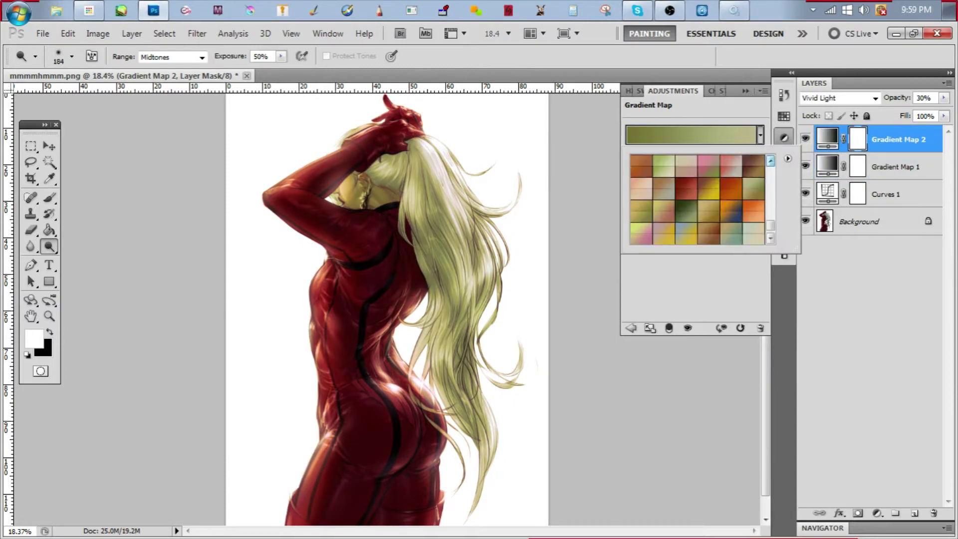
Continue through neighbouring presets for Gradient Map 2, including a cyan-to-white-to-grey gradient
key("Right")
key("Right")
mouse_move(520, 456)
left_mouse_down()
mouse_move(574, 456)
mouse_move(474, 456)
mouse_move(524, 456)
left_mouse_up()
left_click(760, 135)
key("Left")
key("Left")
key("Left")
key("Left")
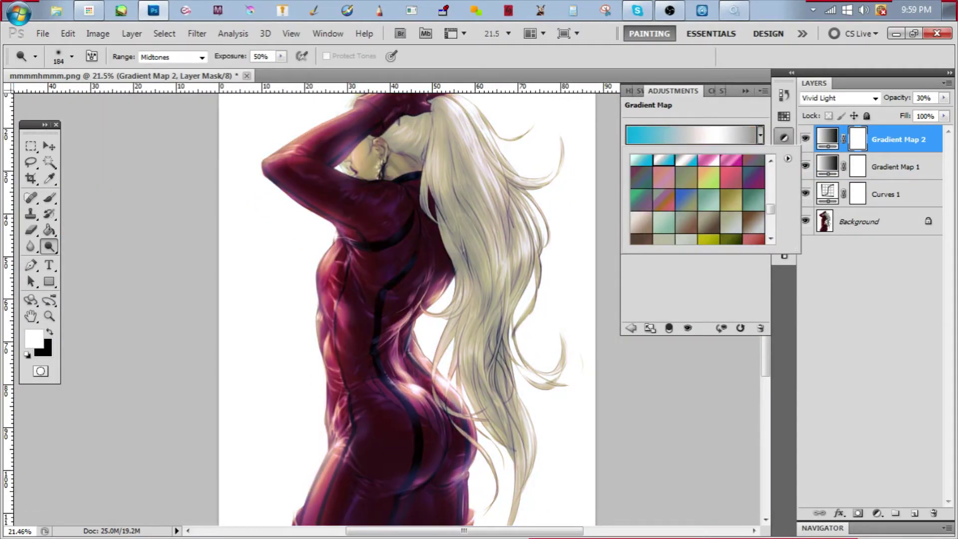
Try green-to-pale-green and dark green-to-yellow preset gradients on Gradient Map 2
key("Left")
key("Left")
key("Left")
key("Left")
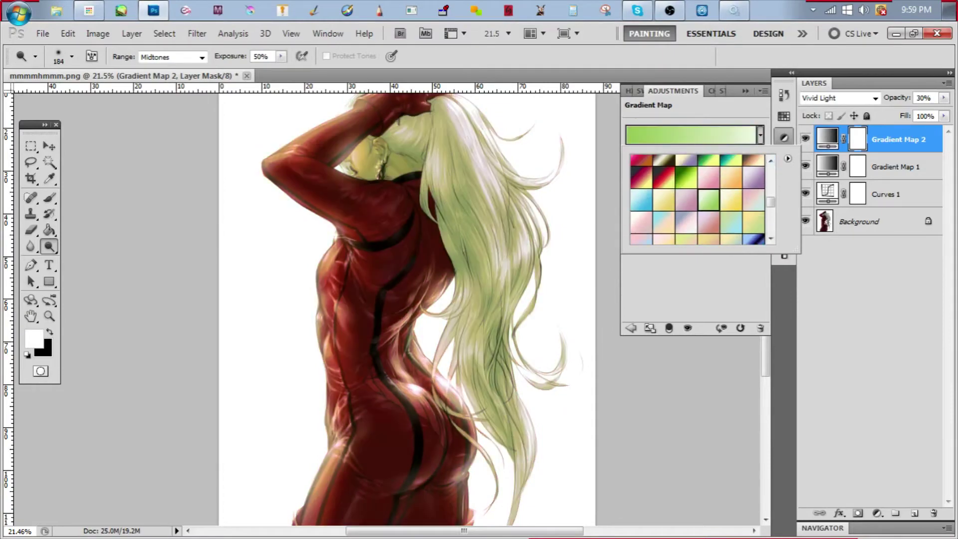
key("Left")
key("Left")
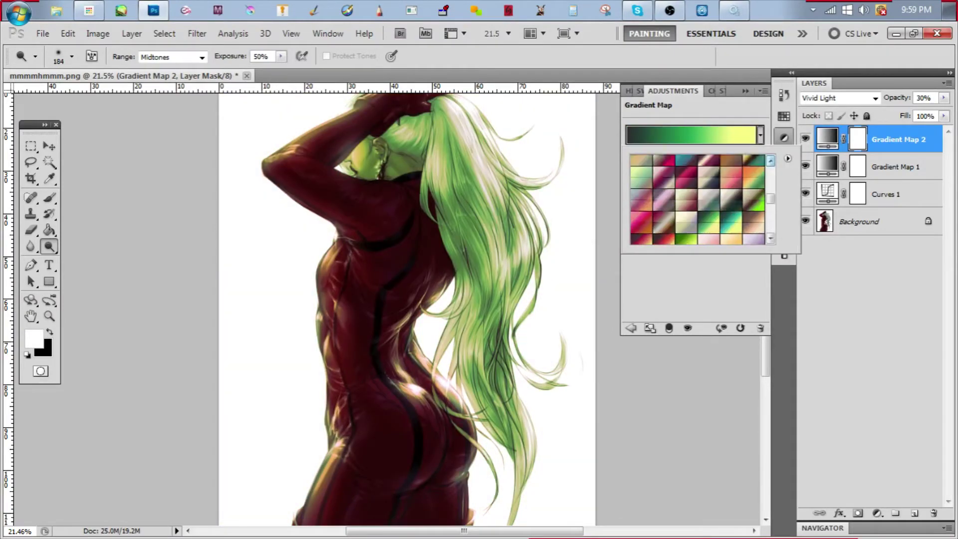
Try teal-to-pale-lime and pink-to-tan preset gradients on Gradient Map 2
key("Left")
key("Left")
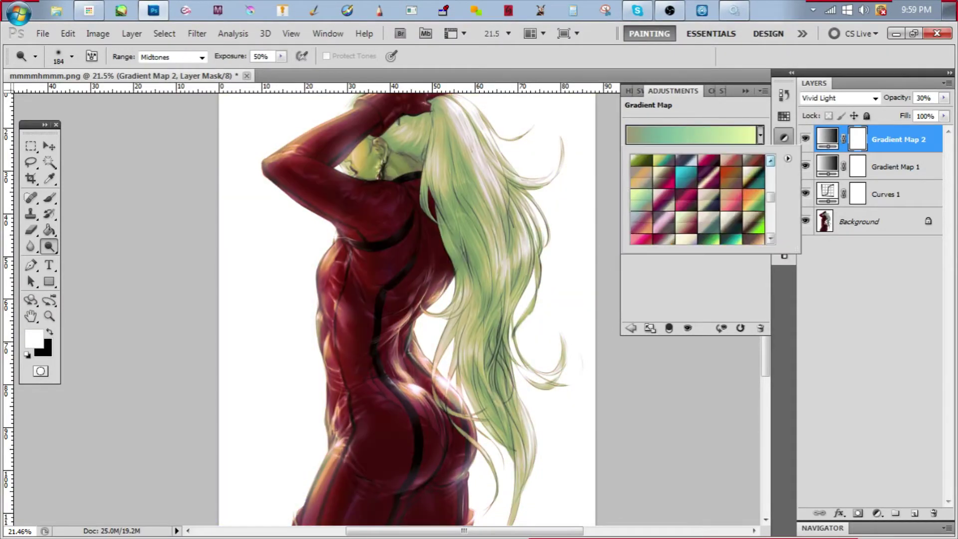
key("Left")
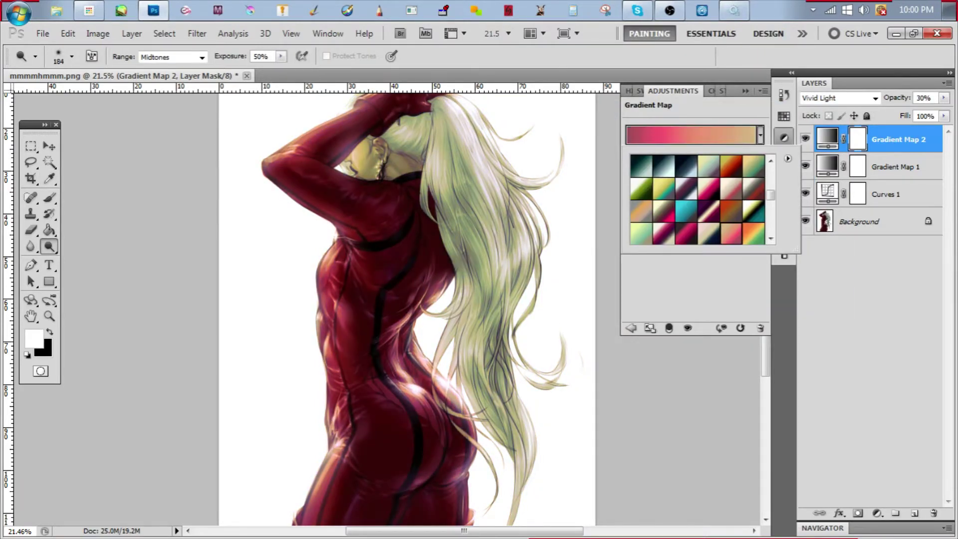
Go through further presets for Gradient Map 2, including a two-tone light green gradient
key("Left")
key("Left")
key("Left")
key("Left")
key("Left")
key("Left")
key("Left")
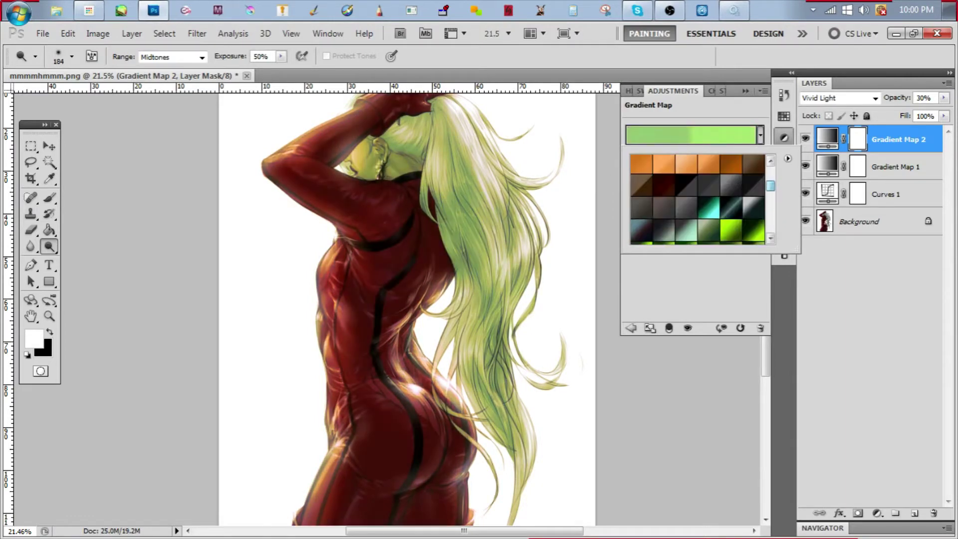
Try dark grey-to-green-to-yellow and black-to-red-to-gold preset gradients on Gradient Map 2
key("Left")
key("Left")
key("Left")
key("Left")
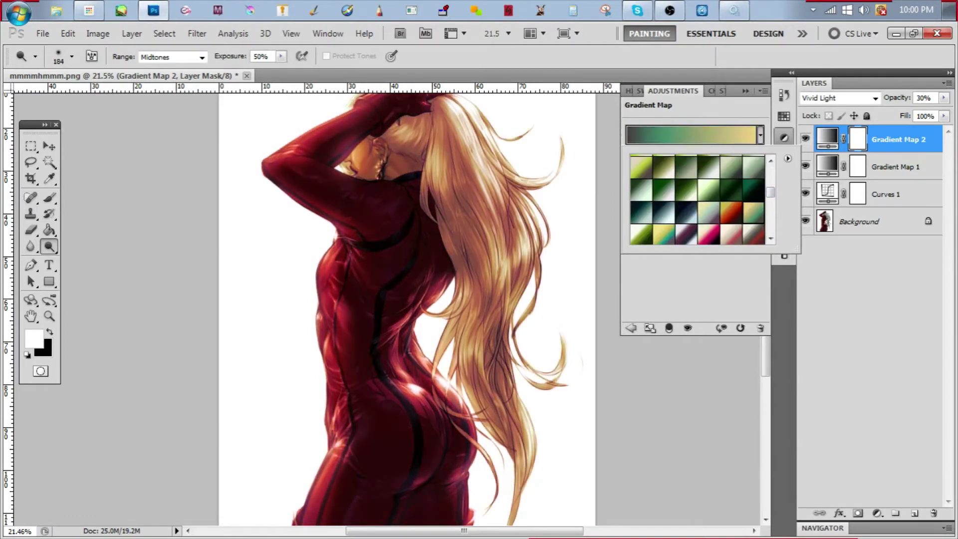
key("Left")
key("Left")
key("Left")
key("Left")
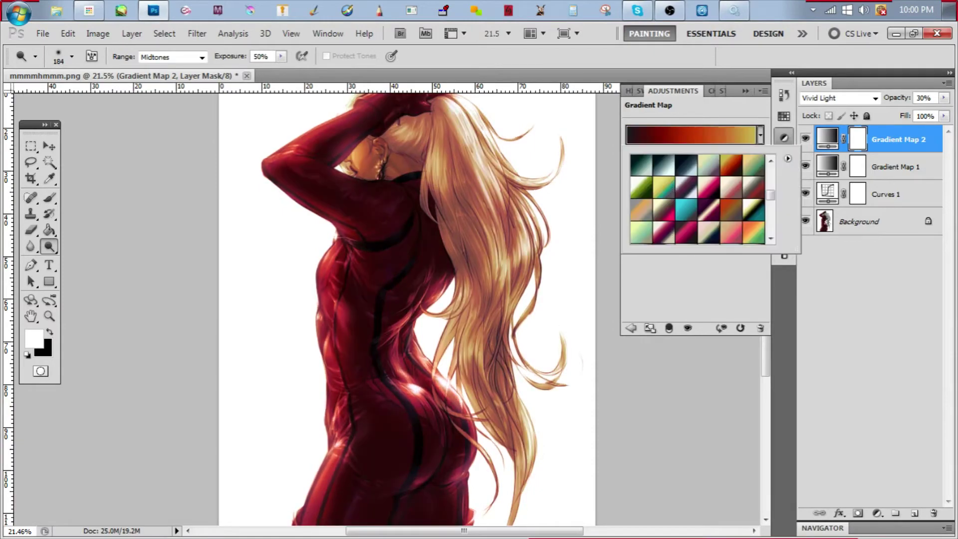
Apply neighbouring presets to Gradient Map 2, including a magenta-to-cream-to-purple gradient, and close the preset list
key("Left")
key("Left")
key("Left")
key("Left")
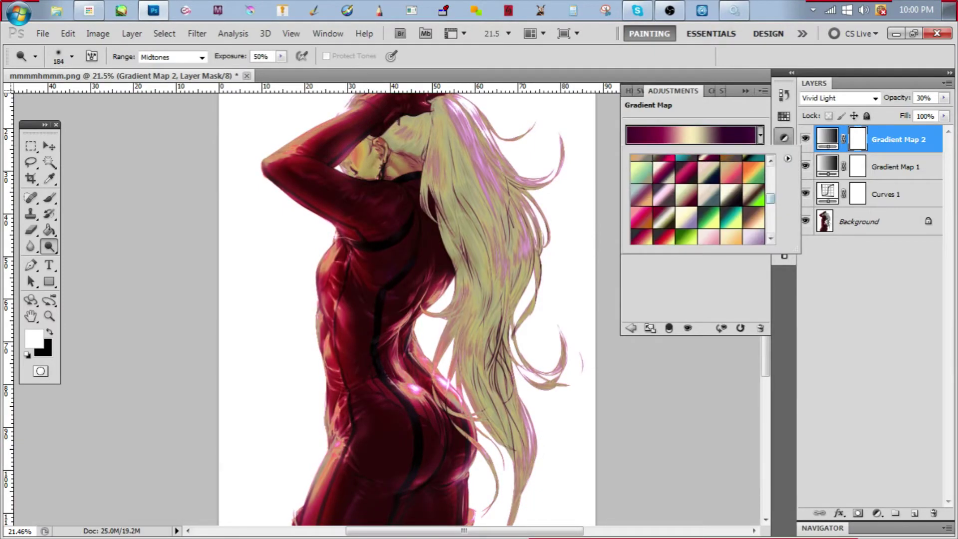
key("Return")
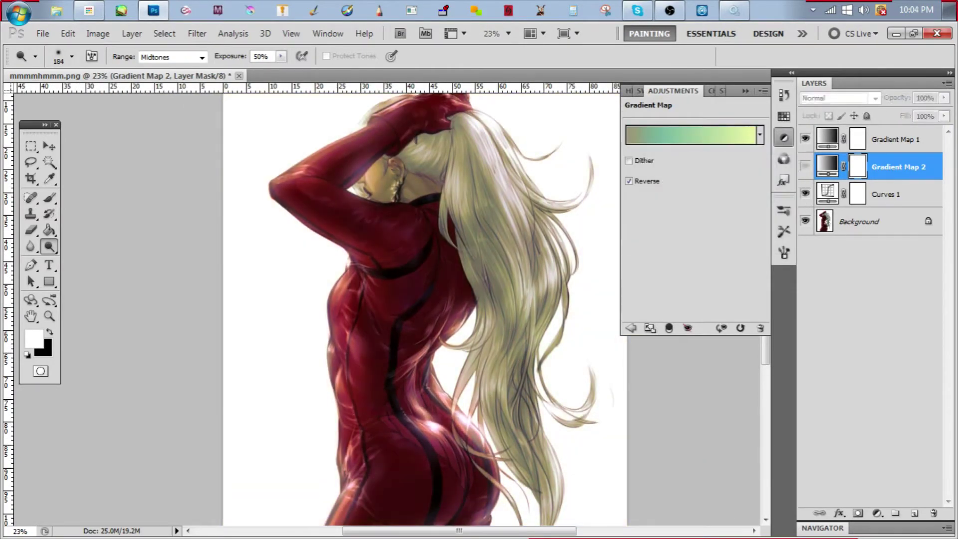
Compare the painting with and without Gradient Map 2 by undoing and redoing the last change
key("ctrl+z")
key("ctrl+z")
key("ctrl+z")
key("ctrl+z")
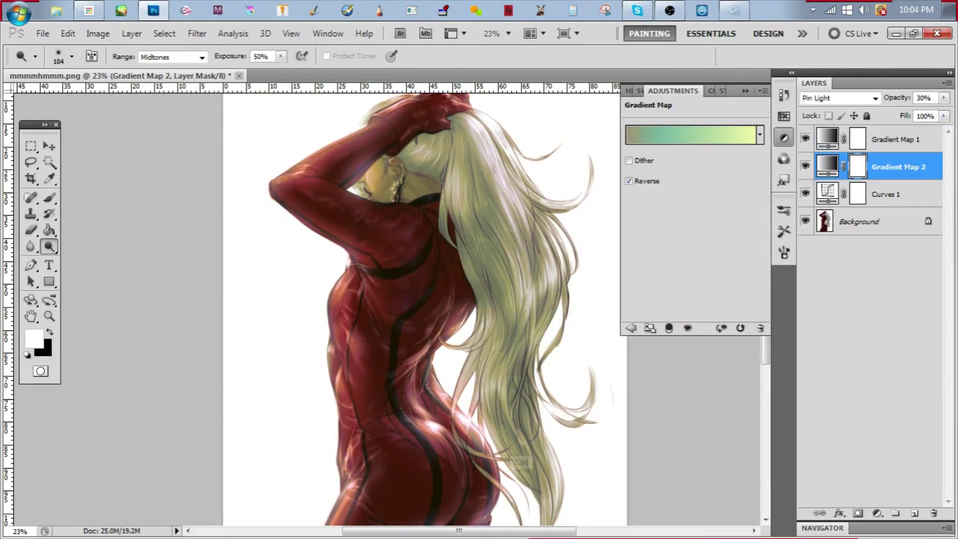
key("ctrl+z")
key("ctrl+z")
scroll(384, 174, "up", 5)
scroll(384, 175, "down", 5)
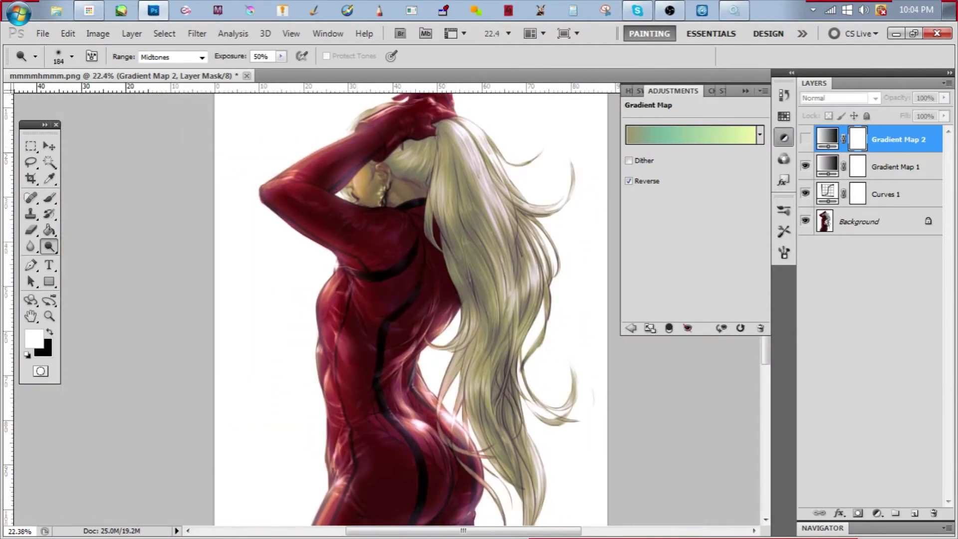
Try several presets on Gradient Map 2 with Reverse on, including a teal-to-tan gradient
left_click(760, 135)
left_click(686, 199)
scroll(699, 200, "down", 2)
scroll(698, 199, "down", 3)
left_click(664, 215)
key("Return")
left_click(759, 134)
scroll(698, 200, "down", 3)
left_click(731, 209)
double_click(753, 210)
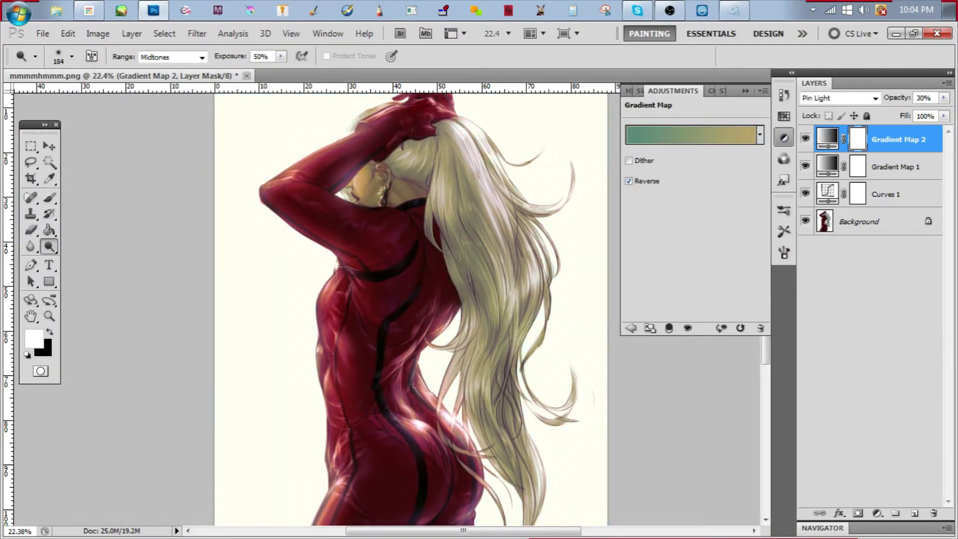
Try a pink-to-olive-green preset gradient on Gradient Map 2 with Reverse off
left_click(759, 135)
scroll(697, 200, "down", 3)
left_click(730, 222)
double_click(709, 222)
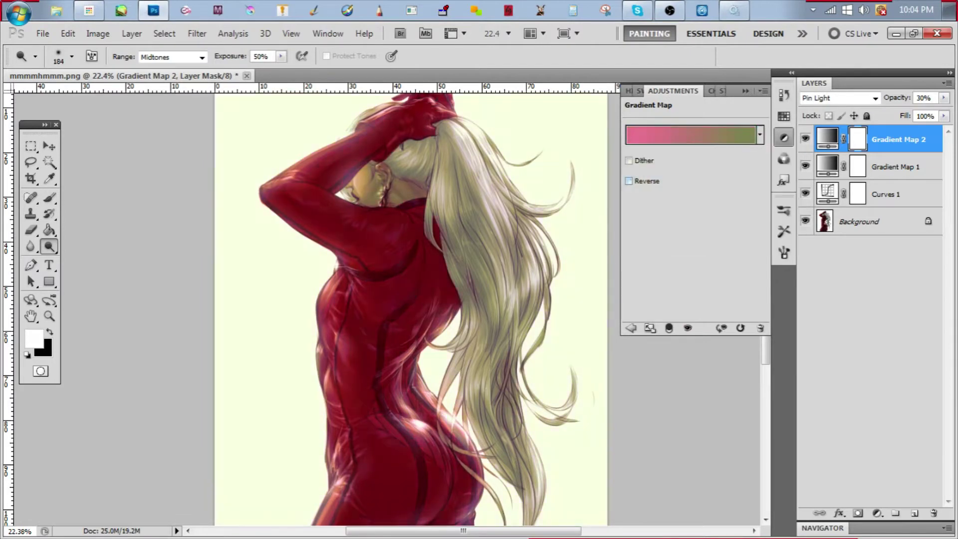
Apply an olive-to-gold preset gradient to Gradient Map 2 with Reverse on
left_click(691, 135)
key("Escape")
left_click(759, 135)
left_click(664, 177)
key("Return")
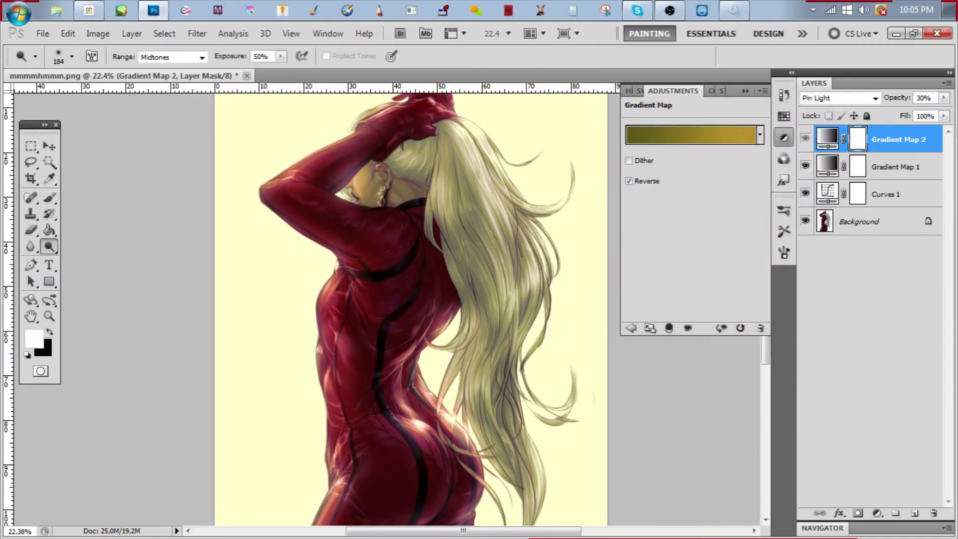
Check Gradient Map 2's effect and apply a blue-to-green preset gradient to it
left_click(806, 139)
left_click(760, 135)
left_click(686, 177)
left_click(709, 159)
left_click(730, 160)
key("Return")
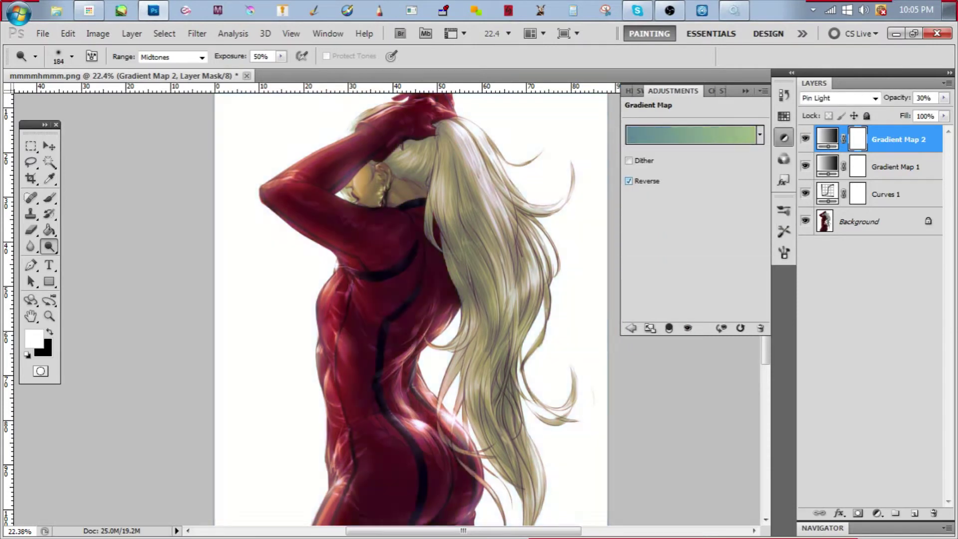
Lower Gradient Map 2's opacity to 10% and turn off its Reverse option
left_click(943, 98)
left_click_drag(898, 110, 877, 111)
type("10")
left_click(629, 181)
key("ctrl+z")
key("ctrl+minus")
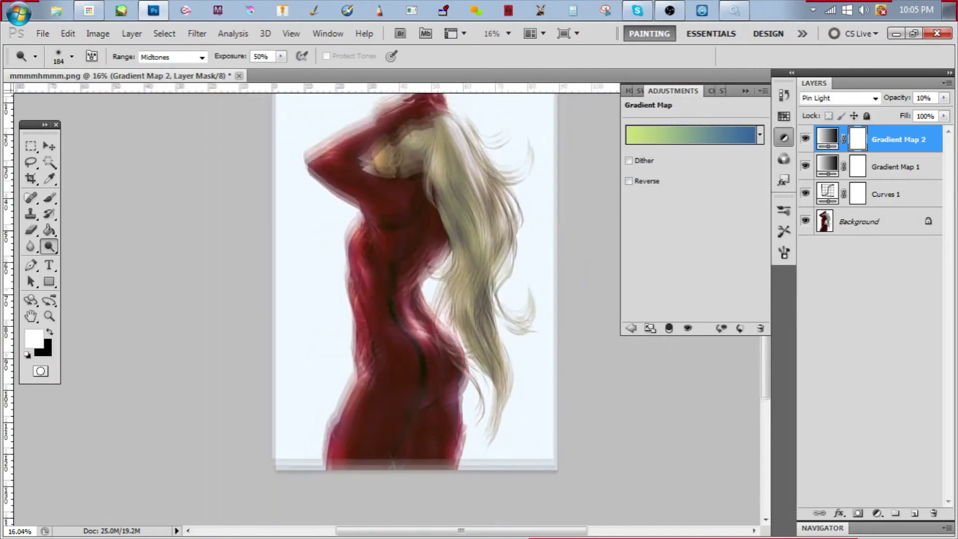
Compare the painting with Gradient Map 2 shown and hidden, examining the face, hair and bodysuit up close
key("ctrl+plus")
left_click(806, 138)
left_click(805, 138)
left_click(805, 139)
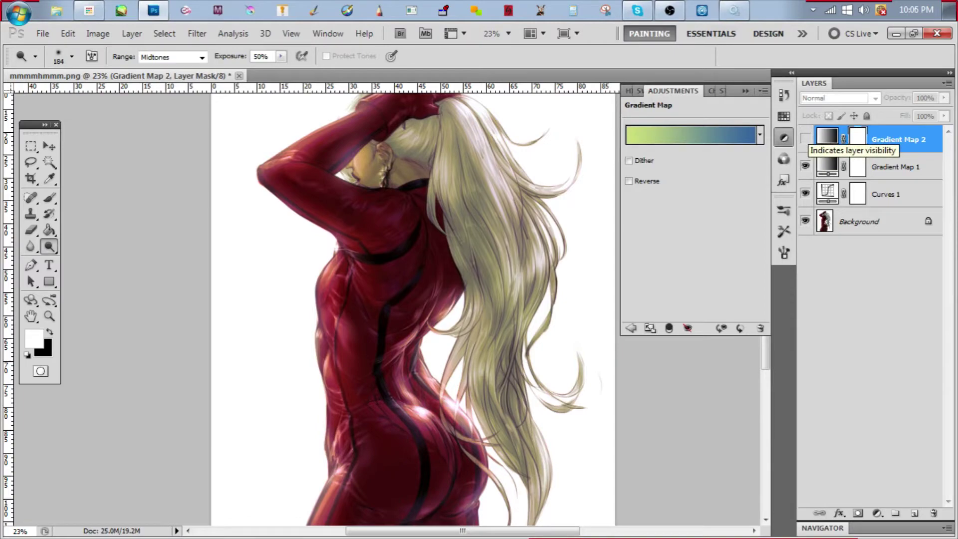
left_click_drag(402, 150, 449, 149)
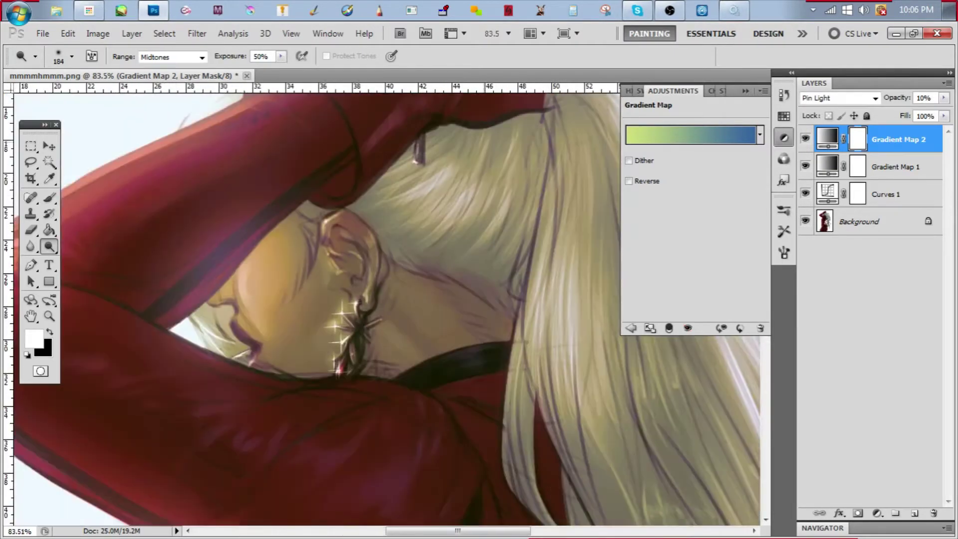
left_click_drag(431, 434, 379, 434)
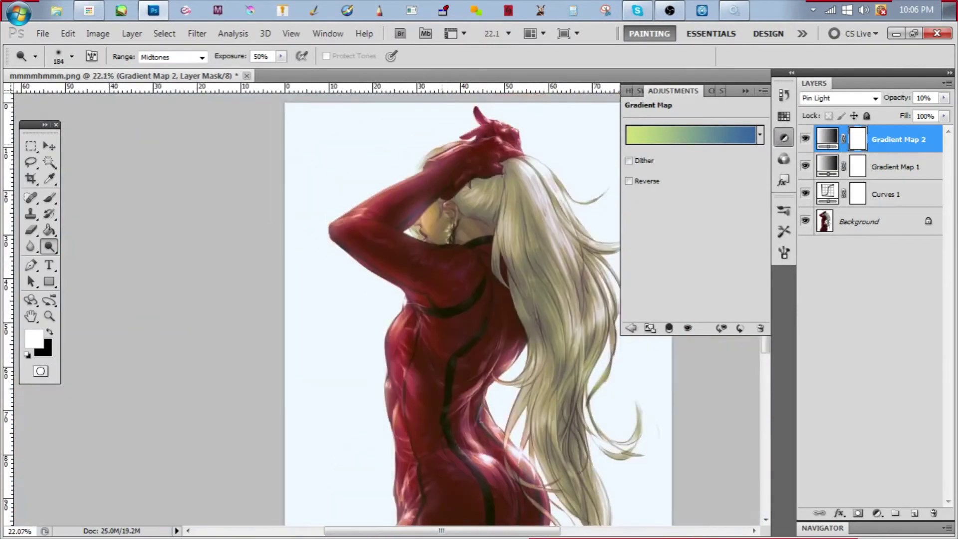
key("ctrl+plus")
scroll(449, 299, "up", 3)
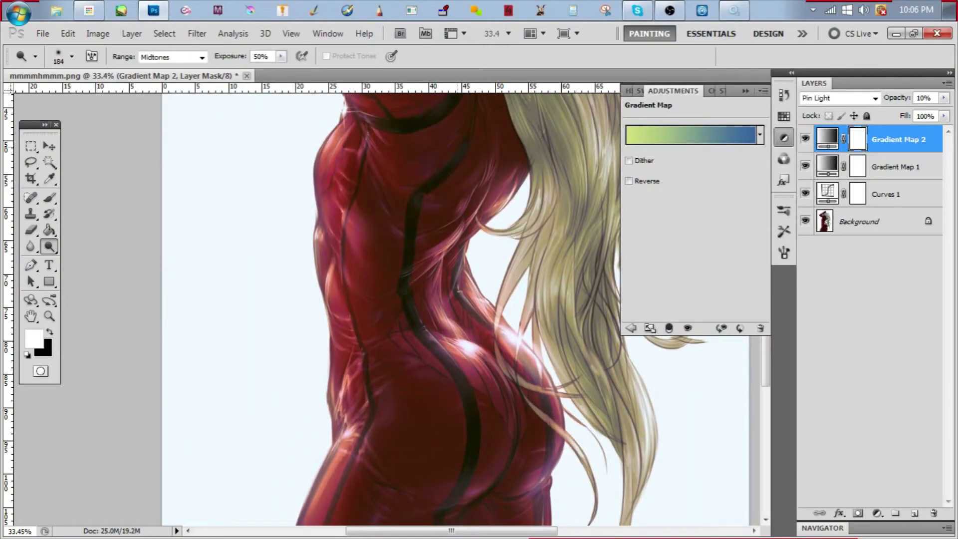
Delete the Gradient Map 2 layer
left_click_drag(499, 458, 543, 457)
left_click(805, 140)
key("Delete")
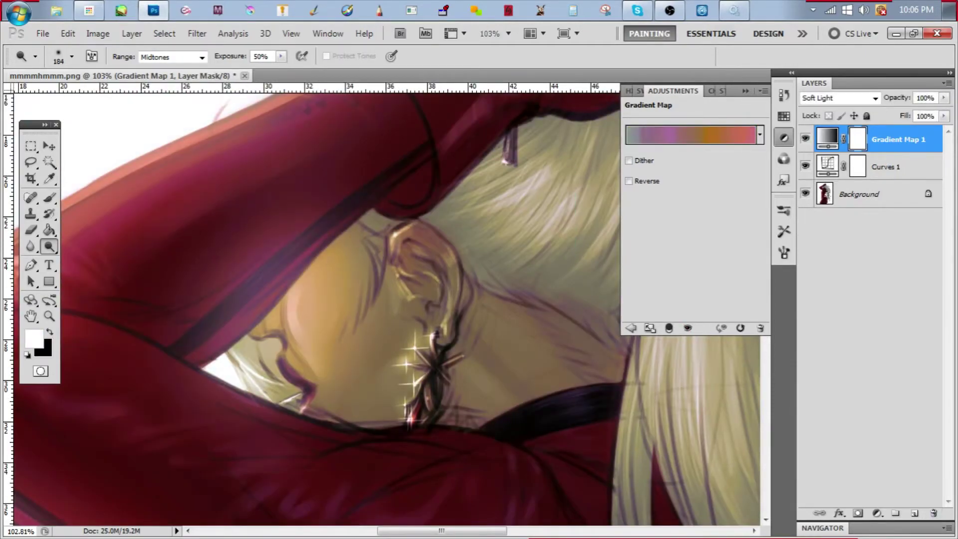
Add a new layer directly above the Background with the Linear Dodge (Add) blend mode
left_click_drag(518, 455, 492, 455)
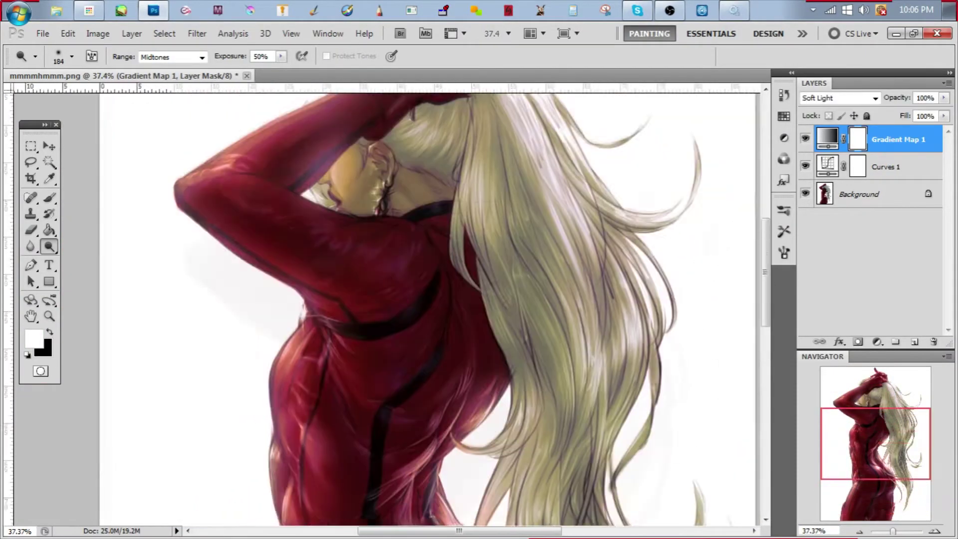
left_click(859, 194)
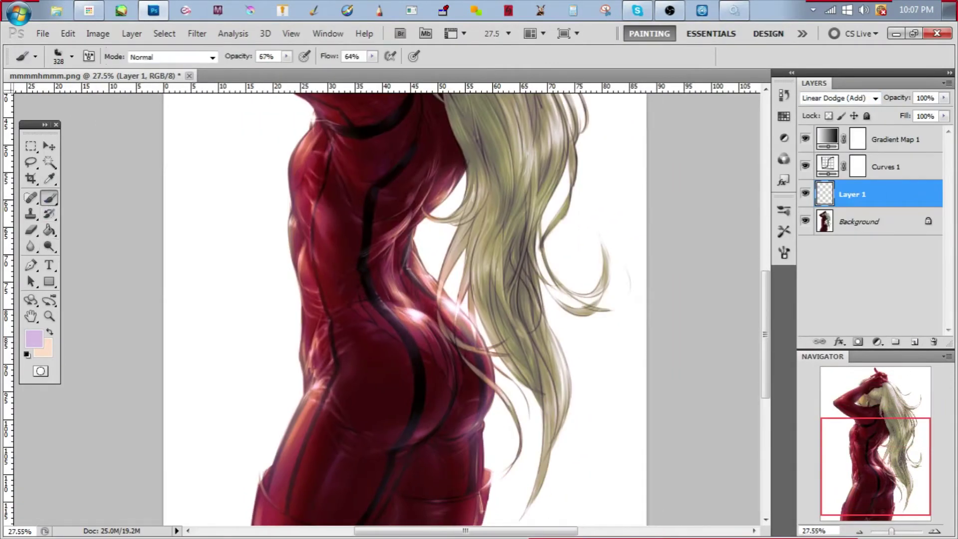
Set the painting colour to white and look through the brush presets
left_click(784, 211)
scroll(691, 289, "down", 5)
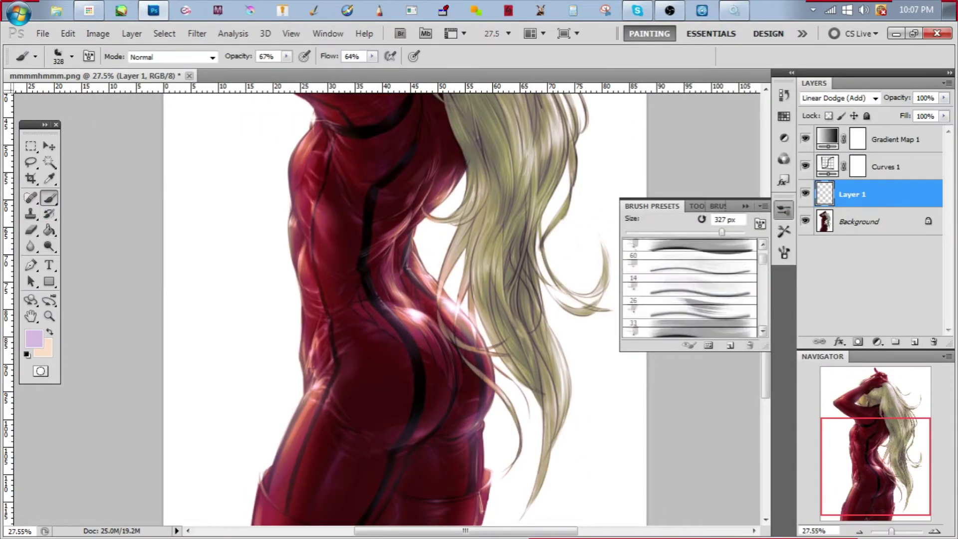
key("d")
key("x")
scroll(691, 289, "down", 8)
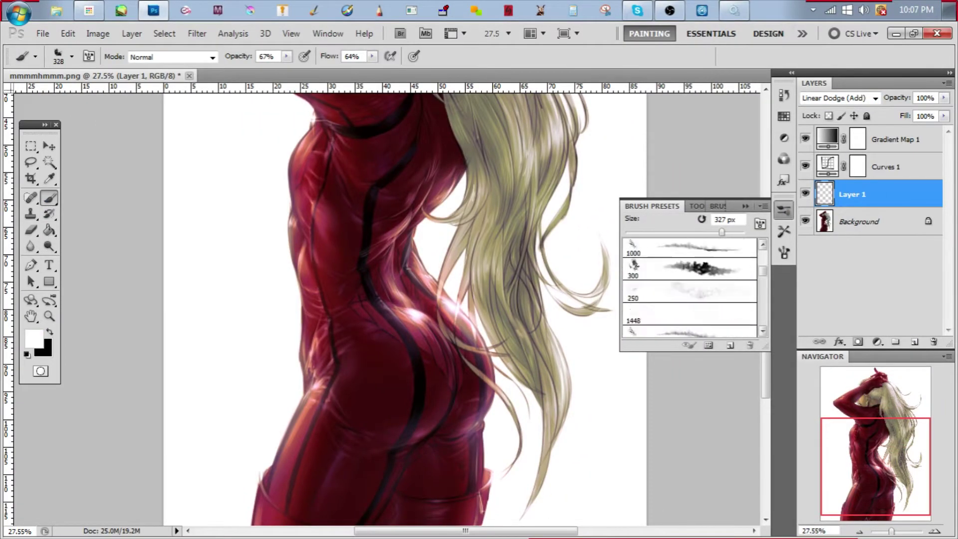
scroll(691, 290, "down", 6)
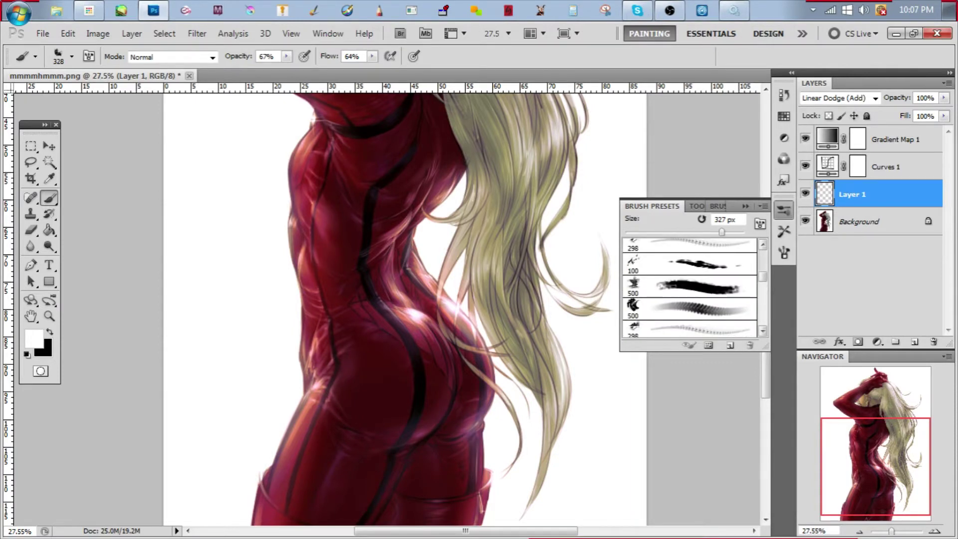
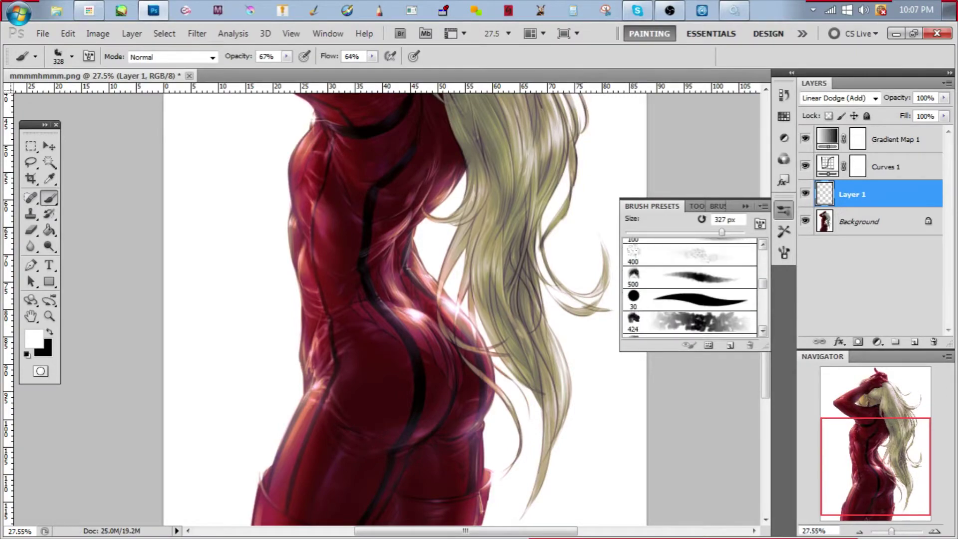
Test textured brush presets on the bodysuit around the waist and hips, including the 187 px and 1400 px brushes
mouse_move(394, 250)
left_mouse_down()
mouse_move(429, 249)
mouse_move(340, 195)
left_mouse_up()
right_click(299, 232)
left_click(344, 306)
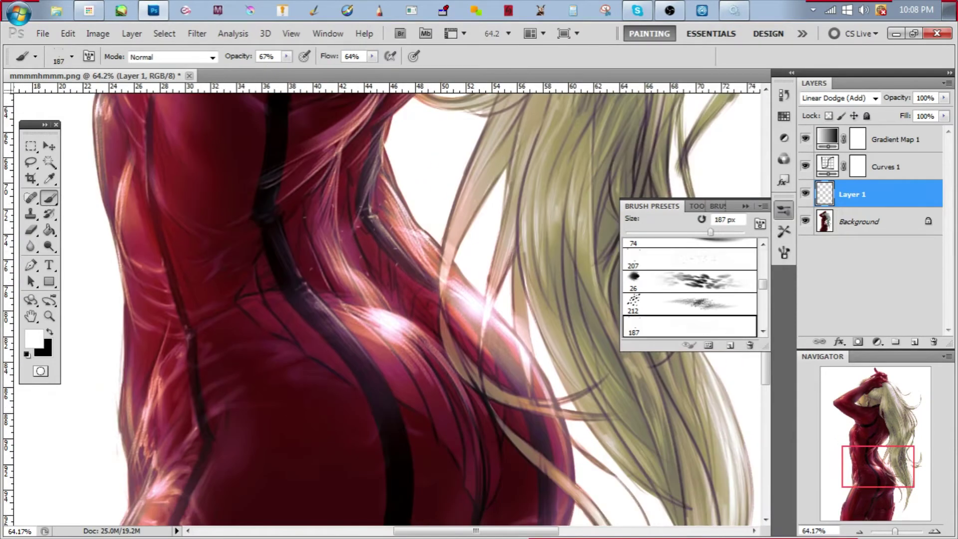
left_click_drag(624, 449, 611, 449)
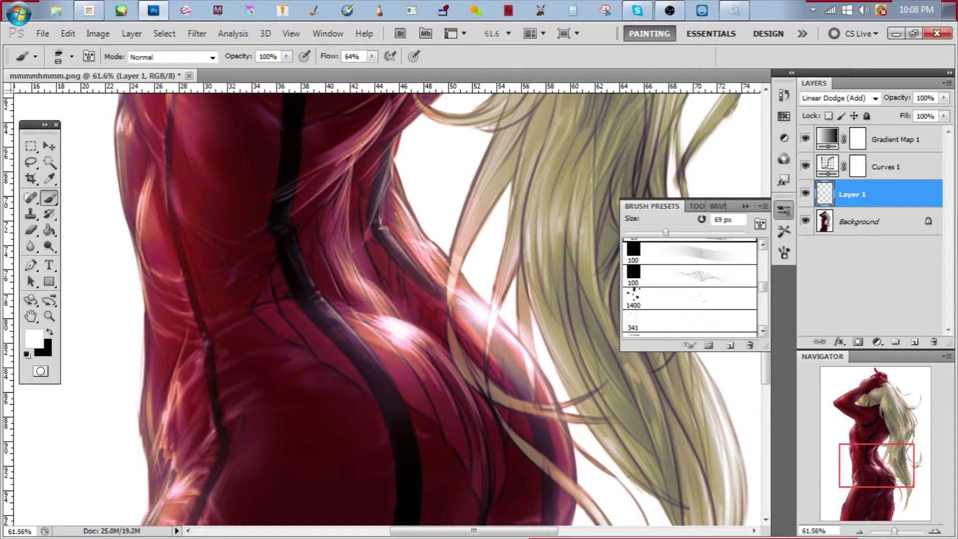
left_click_drag(519, 439, 478, 439)
left_click_drag(349, 300, 345, 294)
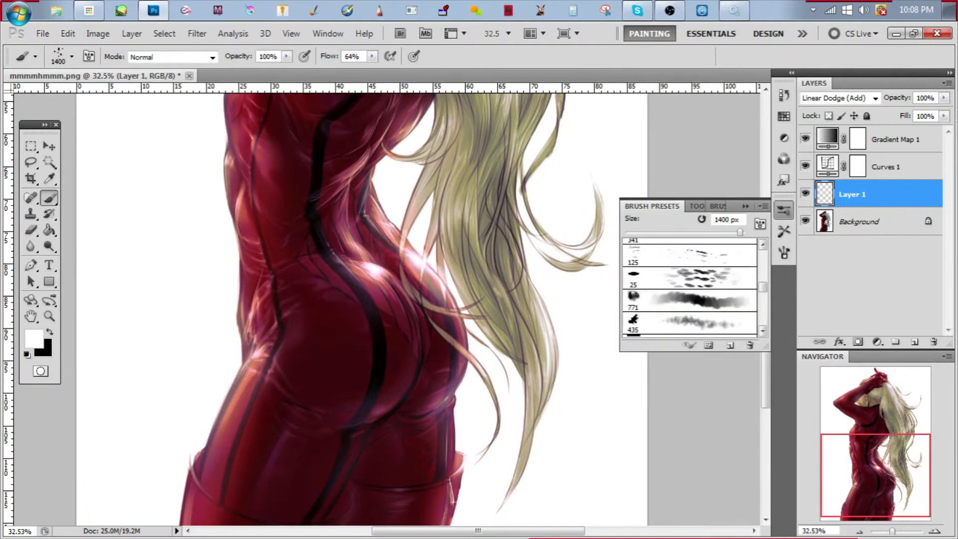
Test the 25 px dash-pattern brush in white across the hip highlight on Layer 1 and undo the stroke
left_click_drag(346, 249, 380, 249)
key(".")
key(".")
key(".")
key(".")
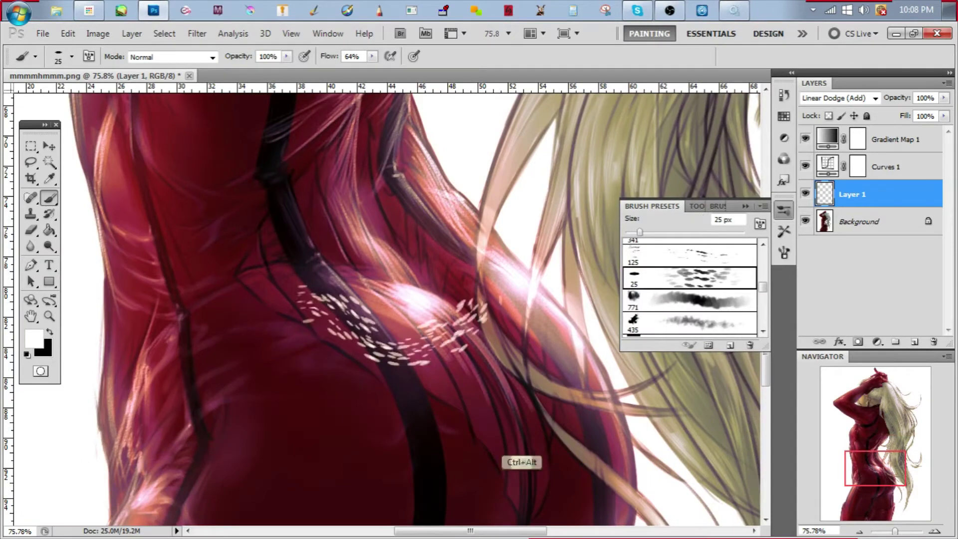
left_click(269, 319)
key("ctrl+z")
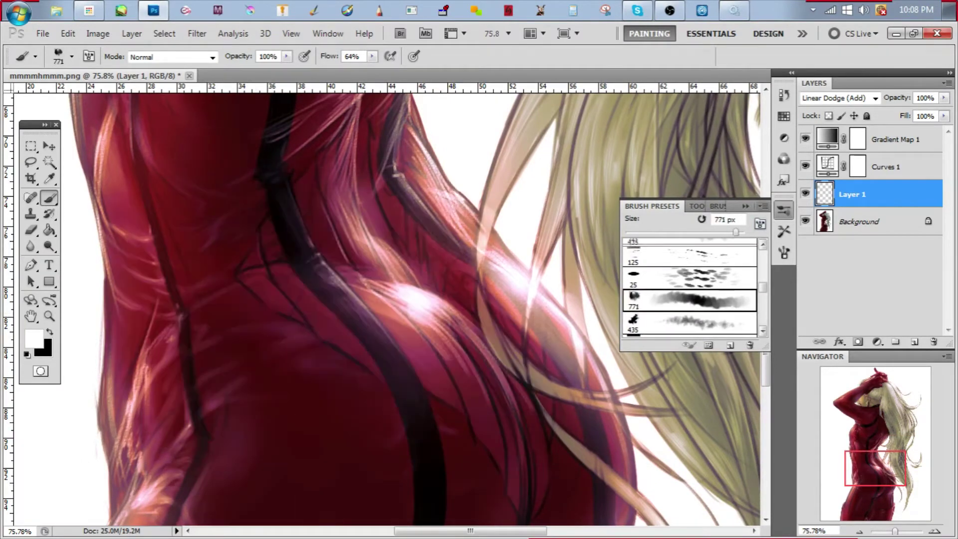
Look through the brush presets for a speckled texture brush suited to white highlights and choose one
key(".")
key(".")
key(".")
scroll(690, 288, "down", 5)
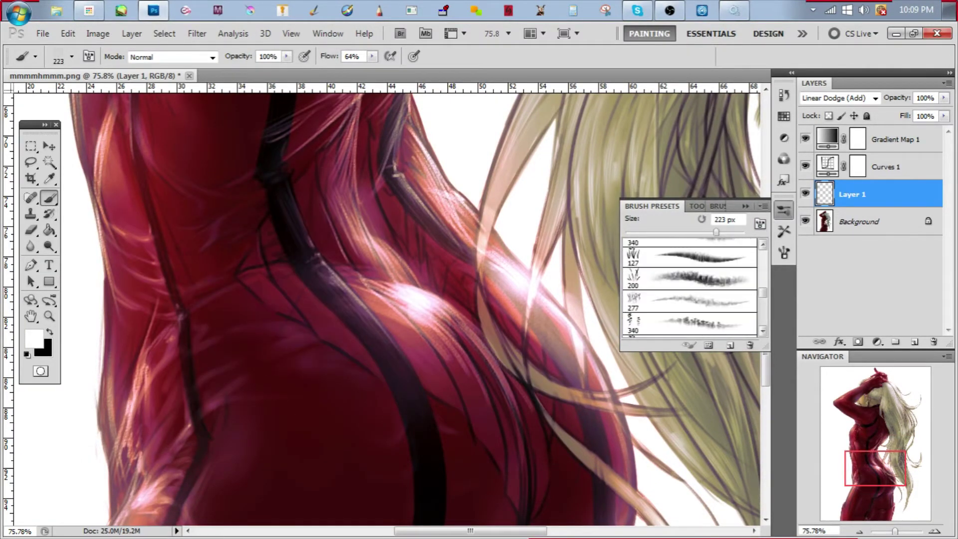
scroll(690, 288, "down", 8)
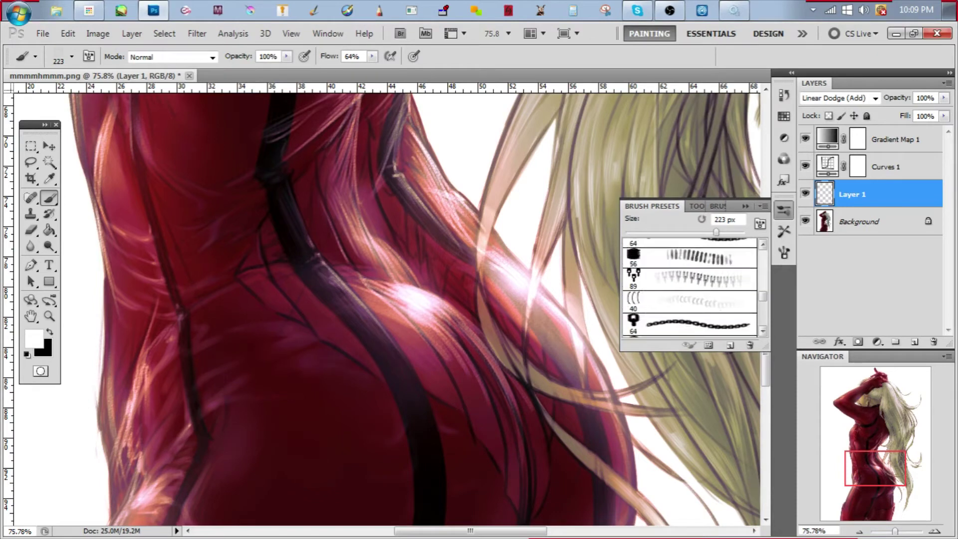
scroll(690, 288, "down", 8)
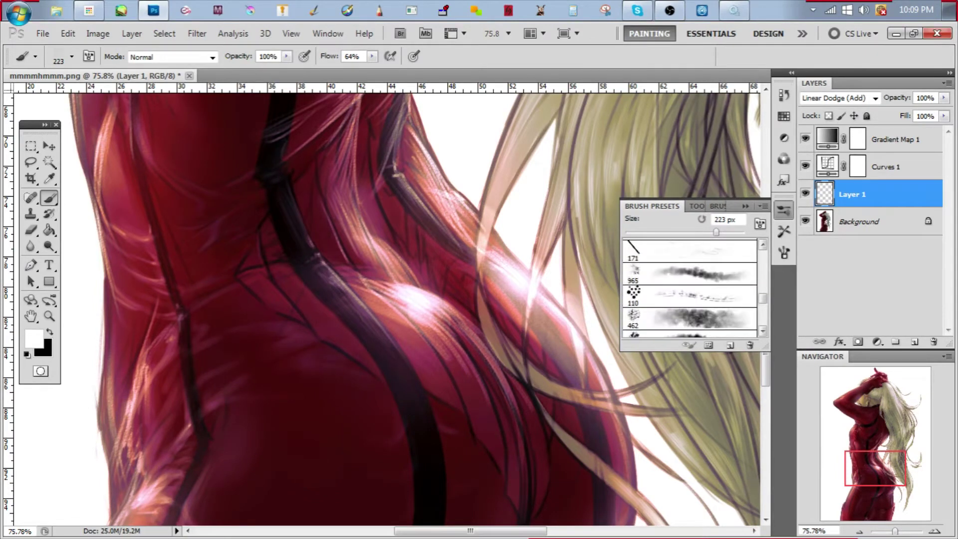
scroll(690, 288, "down", 8)
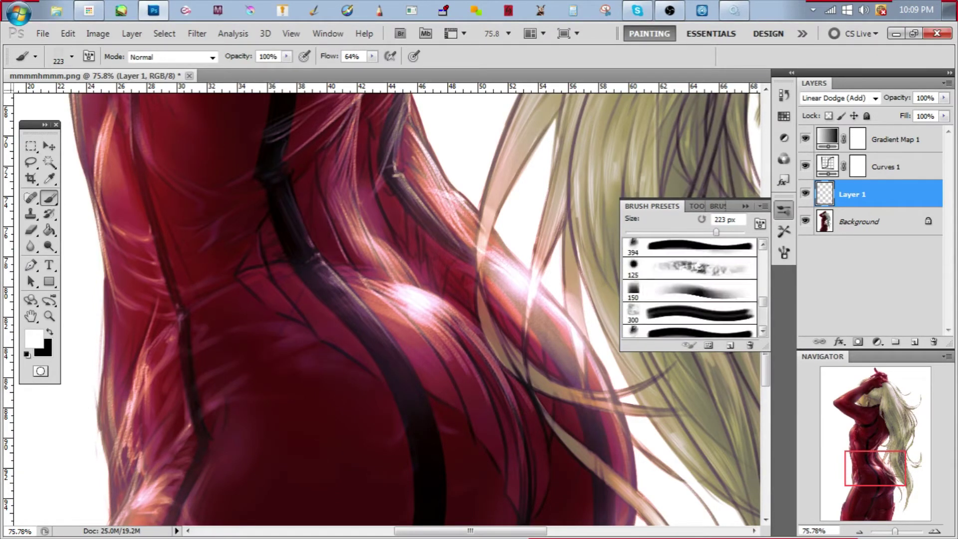
scroll(690, 288, "down", 4)
Paint faint white speckles over the long hair on Layer 1 with the scatter brush, at sizes from 667 to 2124 px
scroll(396, 252, "down", 1)
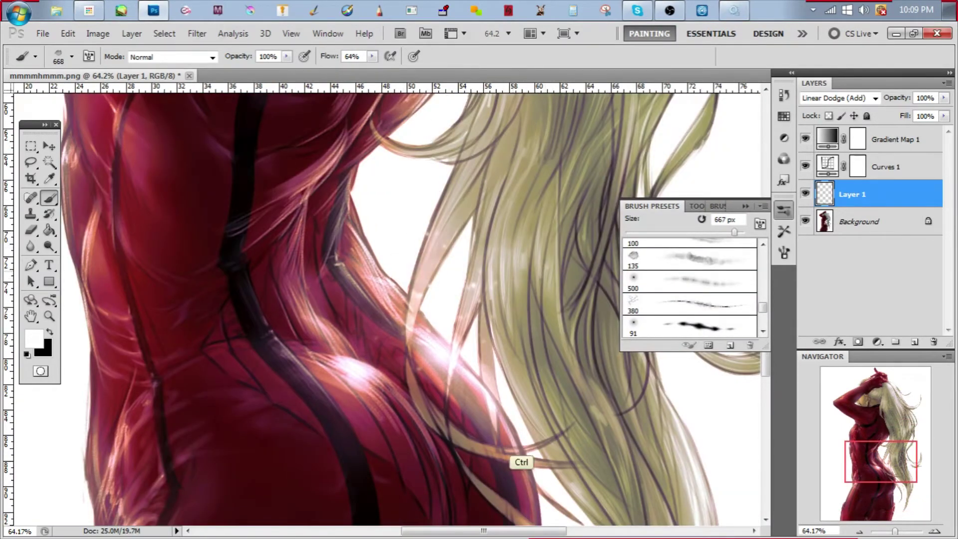
scroll(519, 454, "down", 2)
scroll(519, 454, "up", 6)
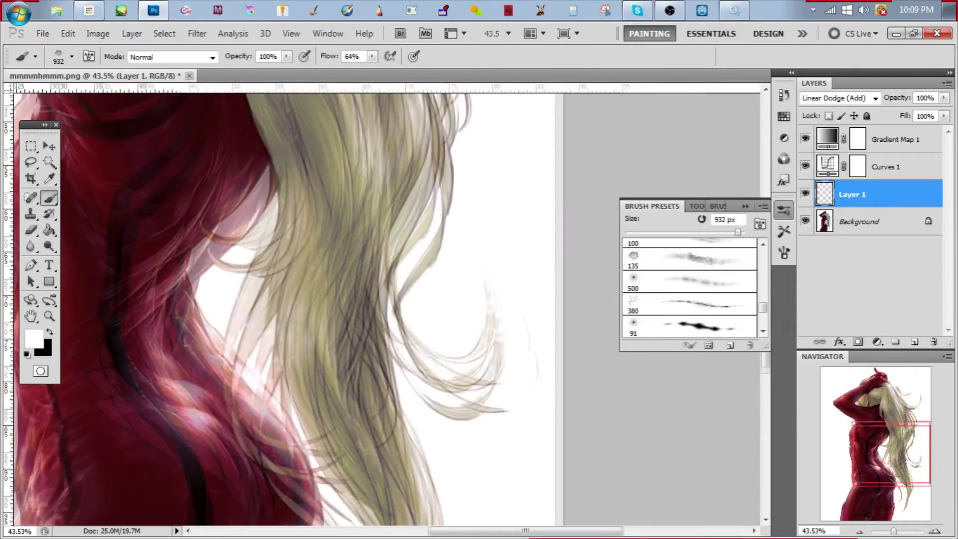
scroll(519, 454, "up", 3)
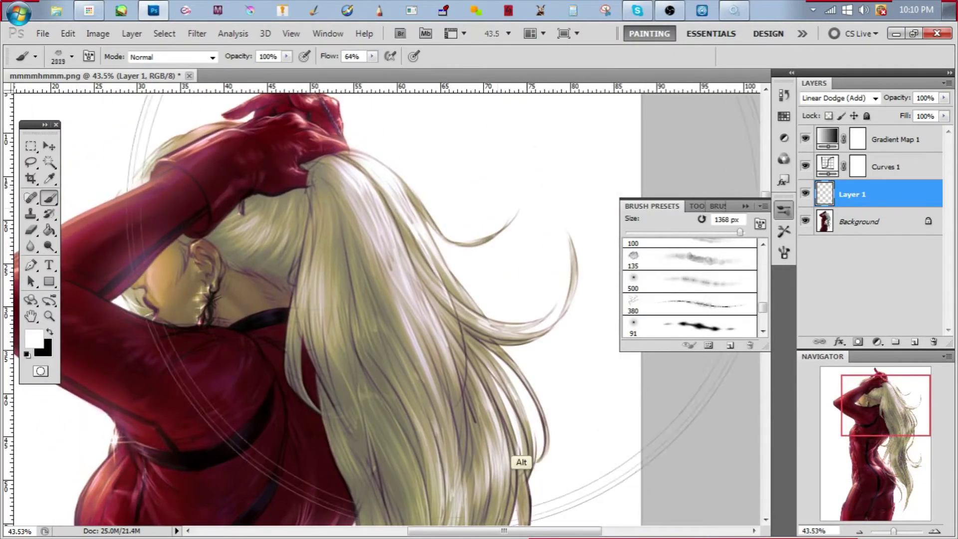
scroll(519, 454, "up", 2)
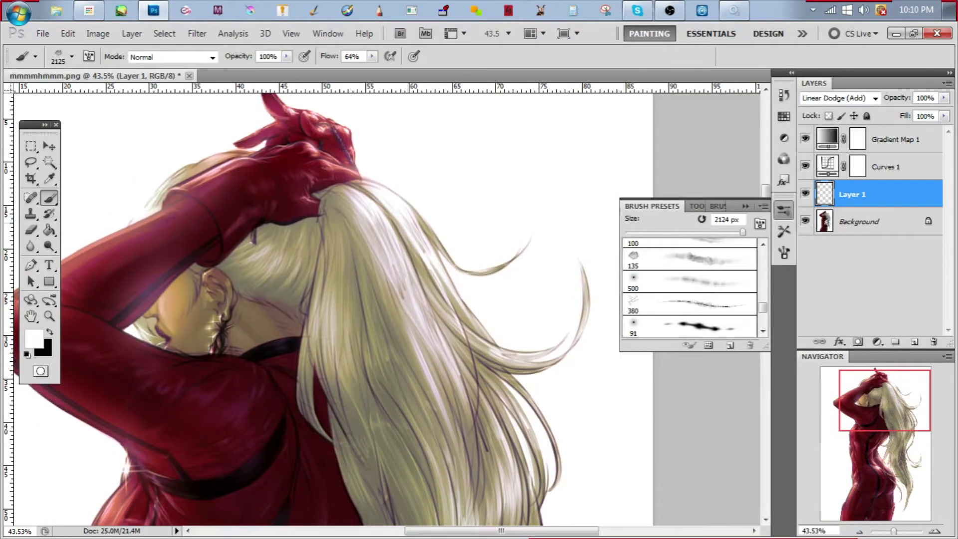
Resize the scatter brush to 543 px and dab bright white spots on the hair just below the raised hand
scroll(519, 456, "down", 4)
key("bracketright")
key("bracketright")
key("bracketright")
key("bracketright")
key("bracketright")
scroll(519, 456, "up", 4)
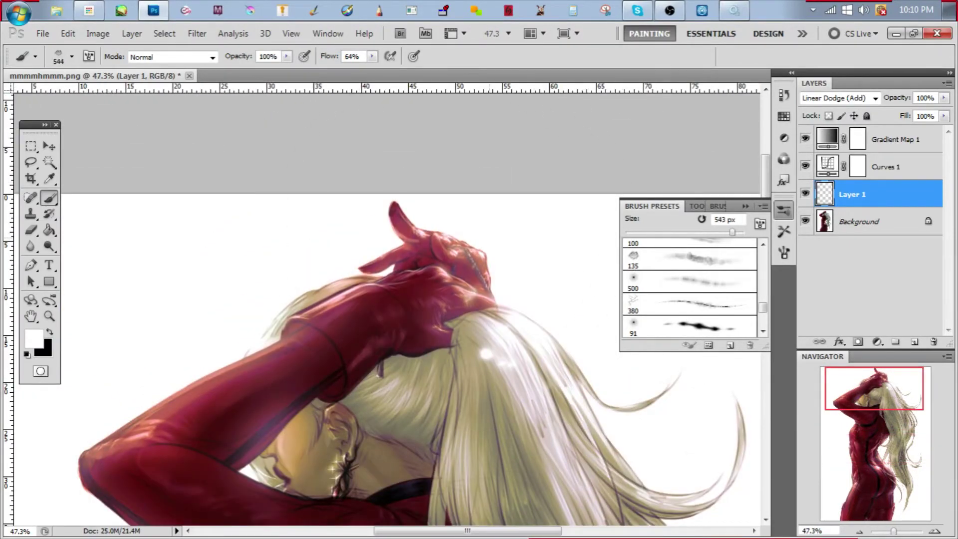
Add small white speckles around the face, earring and raised arm, reducing the scatter brush to 305 px
scroll(393, 289, "up", 4)
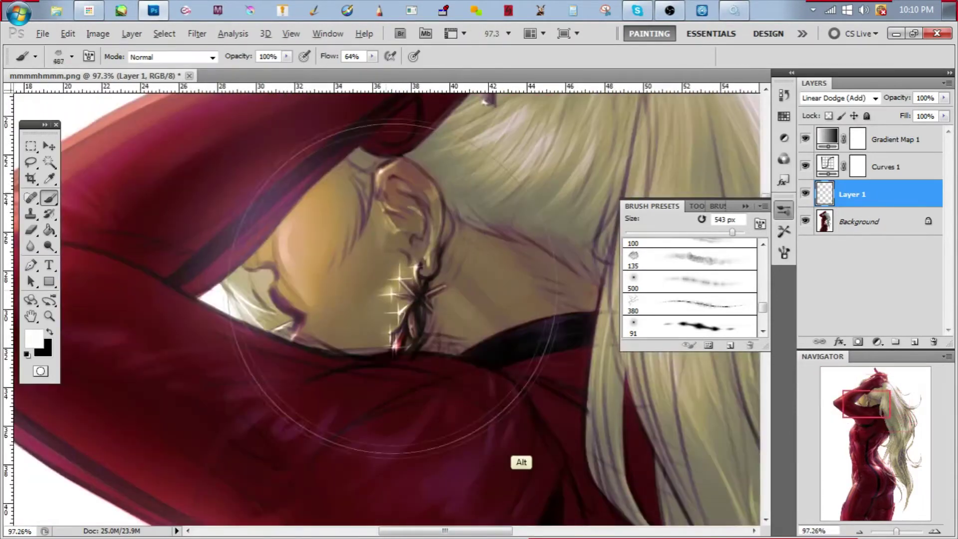
scroll(392, 289, "up", 3)
scroll(479, 289, "down", 10)
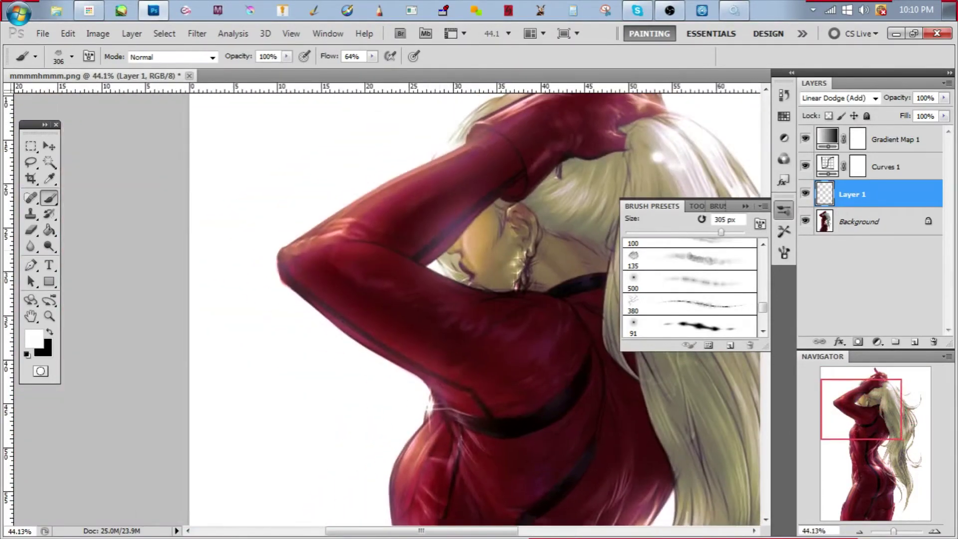
scroll(479, 289, "down", 4)
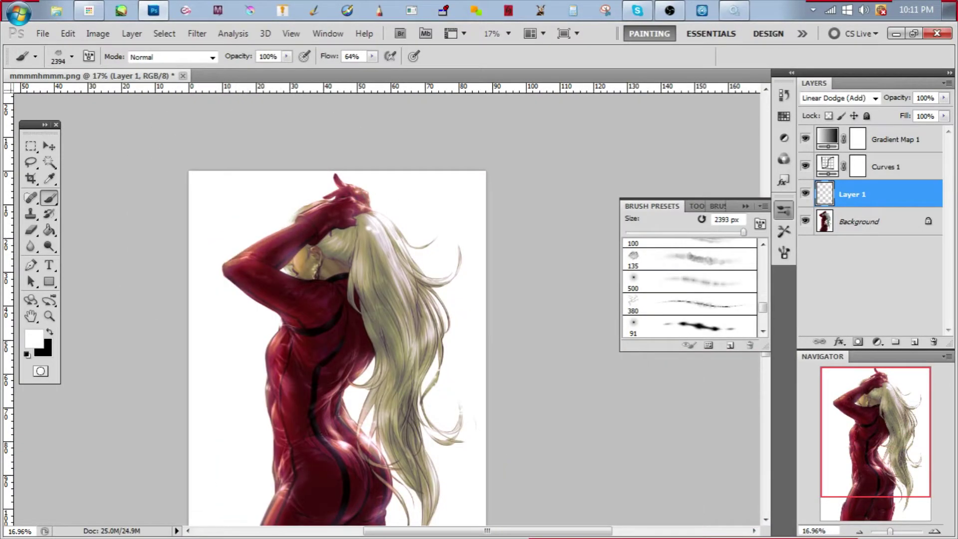
Try white speckles across the bodysuit's hips and thighs with the scatter brush at 1068 px and 744 px
scroll(344, 399, "up", 4)
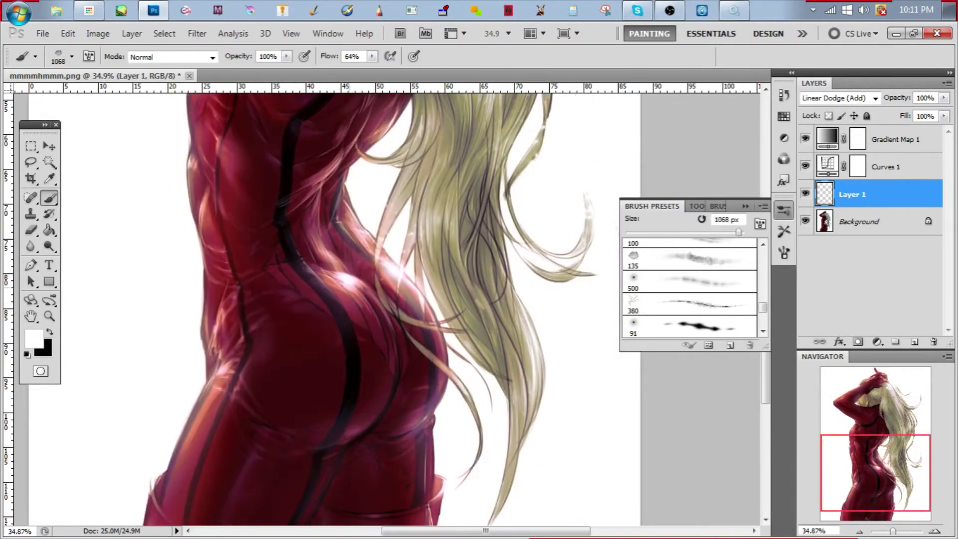
scroll(349, 290, "up", 2)
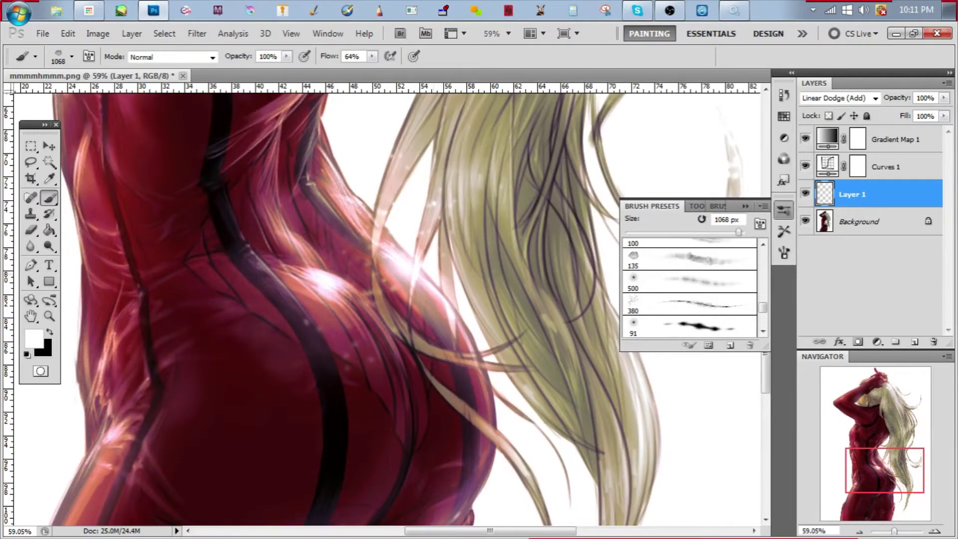
scroll(517, 457, "down", 2)
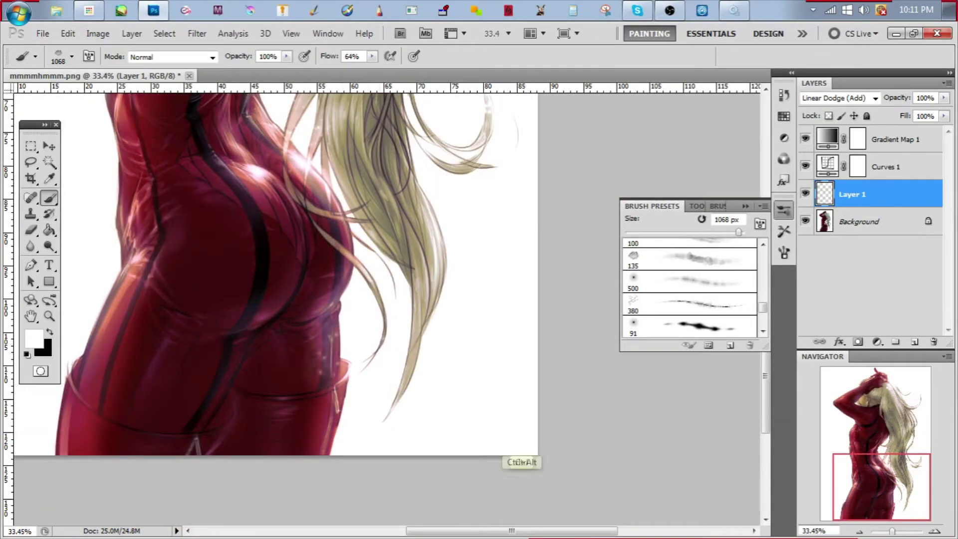
scroll(339, 330, "up", 2)
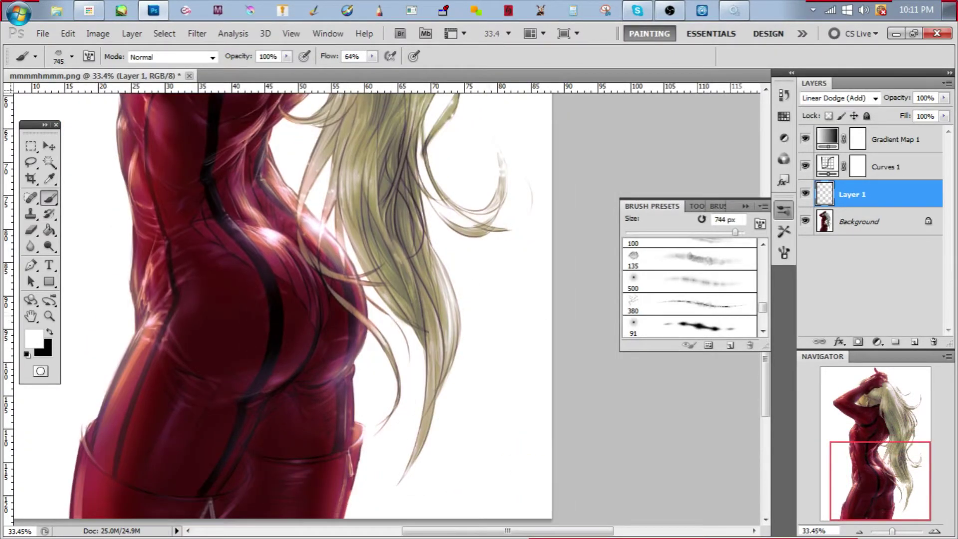
Paint soft white glow highlights on the crown of the ponytail on Layer 1 with a large brush
scroll(277, 282, "down", 2)
scroll(277, 282, "up", 3)
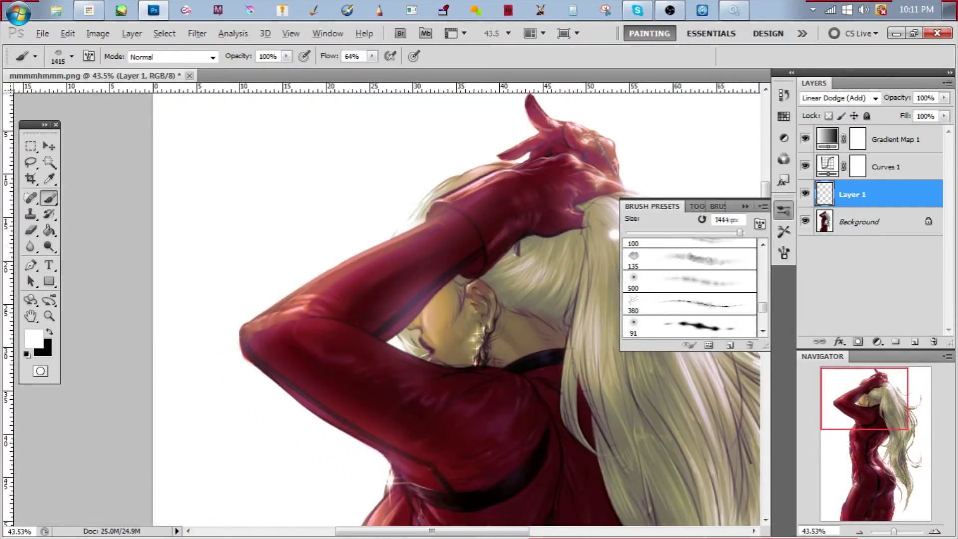
scroll(339, 257, "down", 2)
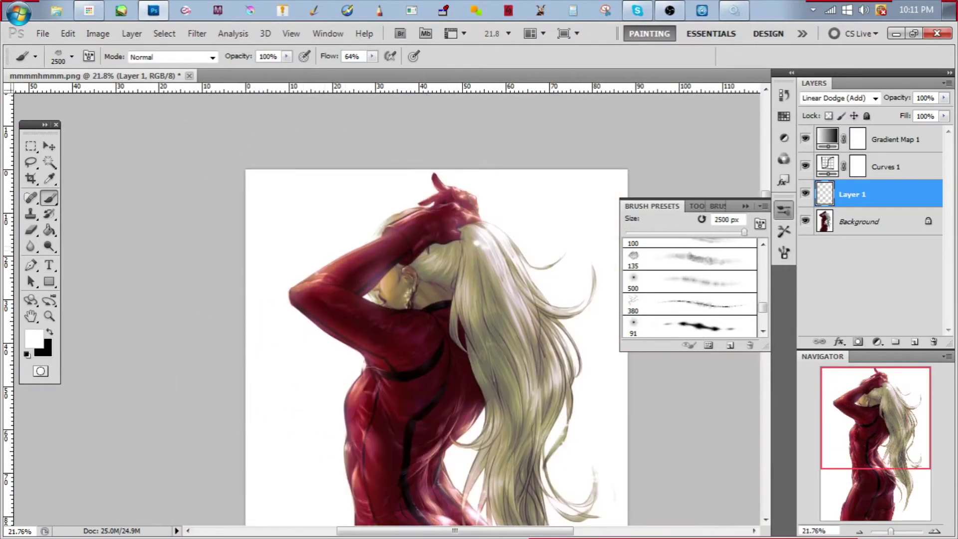
scroll(339, 251, "up", 5)
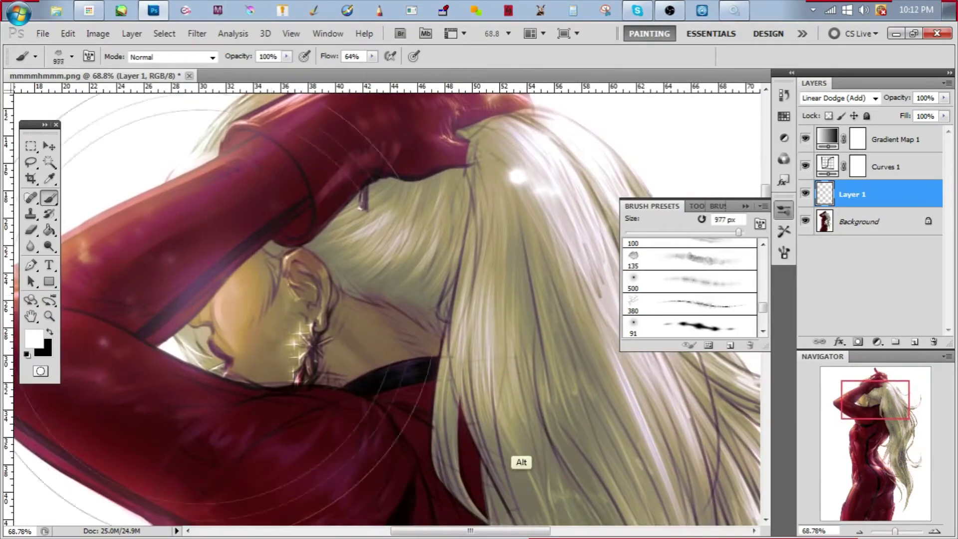
scroll(518, 453, "down", 3)
scroll(517, 453, "up", 2)
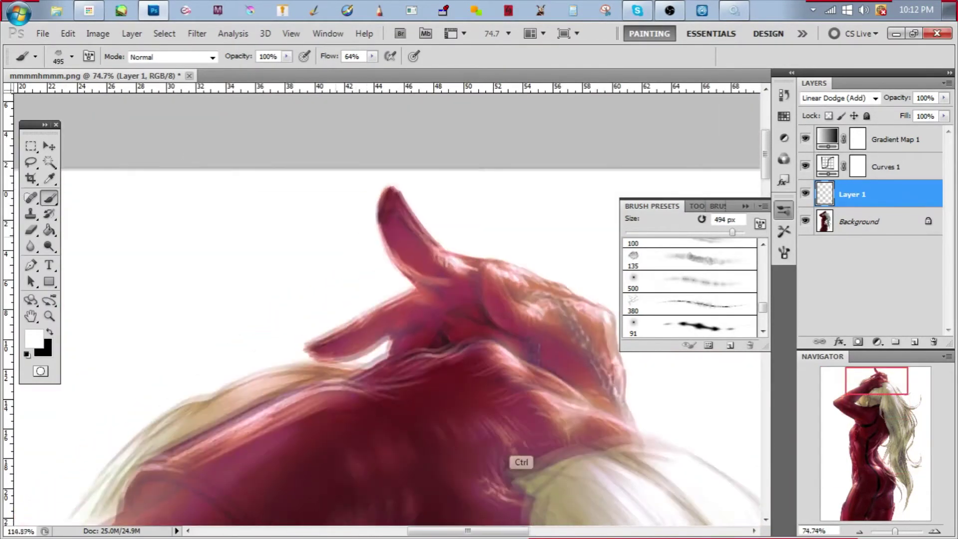
scroll(518, 453, "down", 5)
scroll(518, 453, "down", 2)
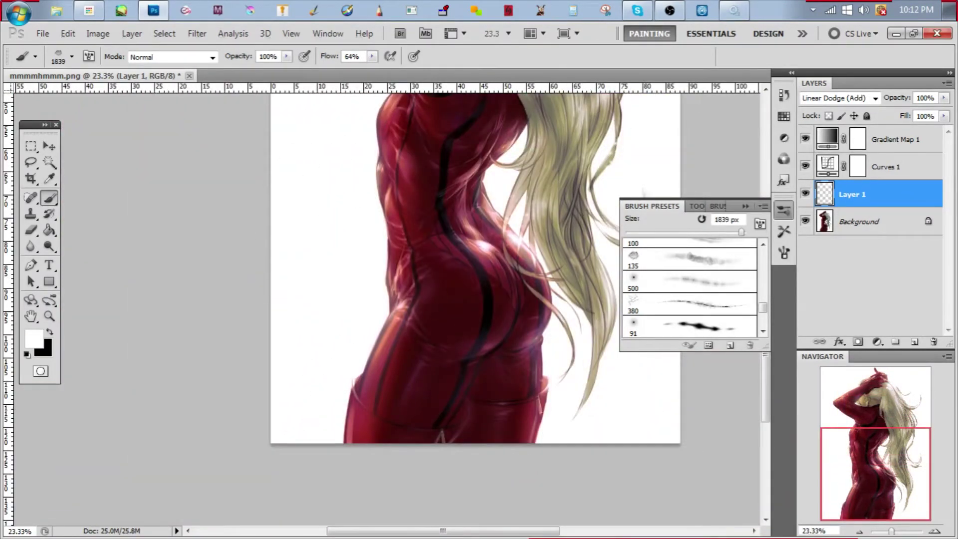
Continue the faint white highlights around the torso and loose hair strands, reducing the brush to 410 px
left_click_drag(139, 143, 248, 248)
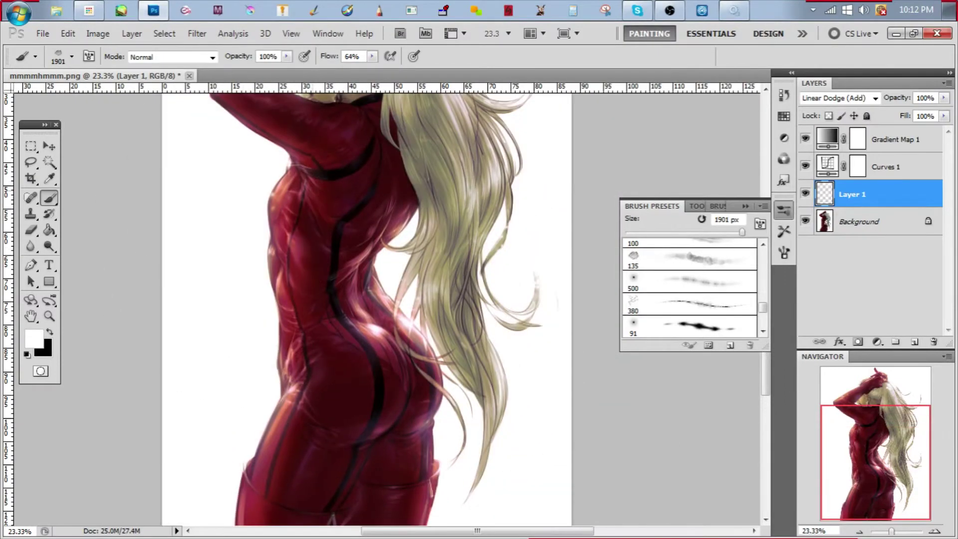
scroll(518, 453, "up", 2)
scroll(518, 453, "down", 3)
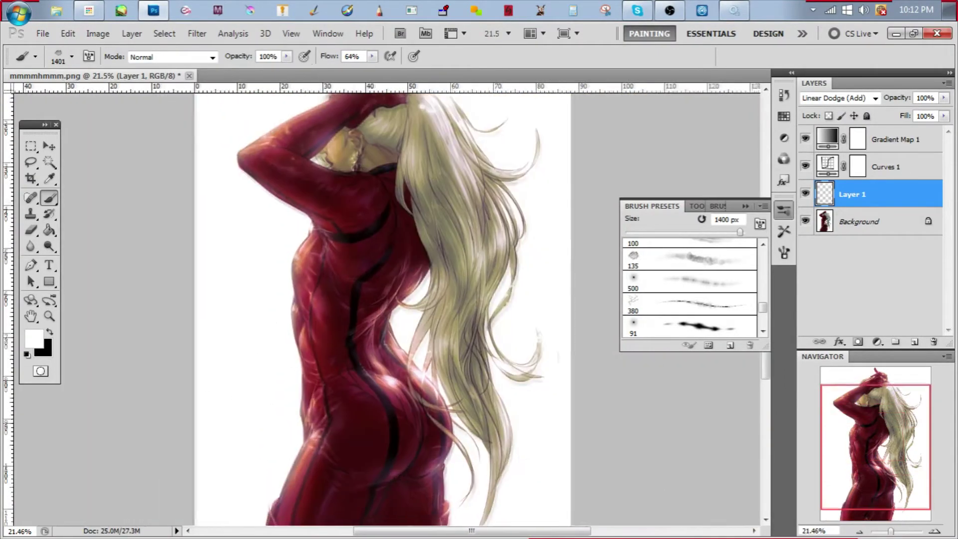
scroll(518, 453, "up", 2)
key("bracketleft")
key("bracketleft")
key("bracketleft")
scroll(518, 453, "down", 2)
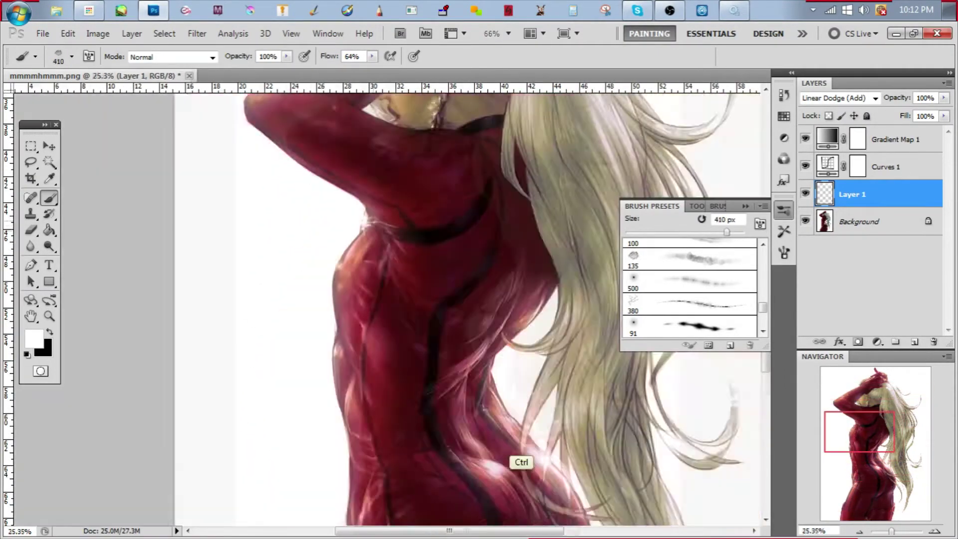
Paint small white sparkles on the outer thigh at the stocking's upper edge with a brush of about 648 px
scroll(517, 453, "down", 2)
scroll(518, 453, "up", 2)
scroll(518, 453, "down", 3)
scroll(518, 453, "up", 3)
key("bracketright")
key("bracketright")
key("bracketright")
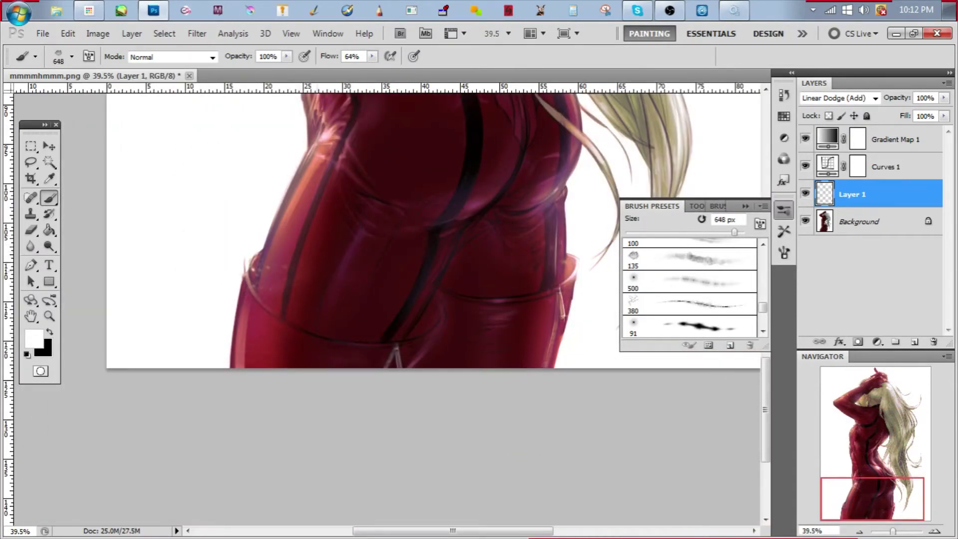
scroll(233, 300, "up", 2)
scroll(233, 299, "down", 4)
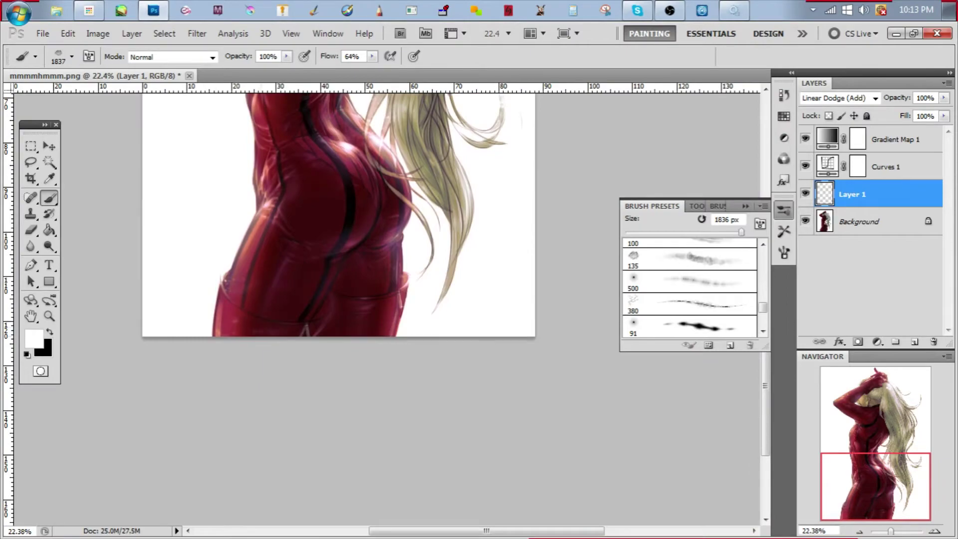
left_click_drag(299, 224, 233, 302)
Switch to the Curves 1 adjustment layer and target the composite RGB channel instead of its mask
scroll(379, 299, "up", 5)
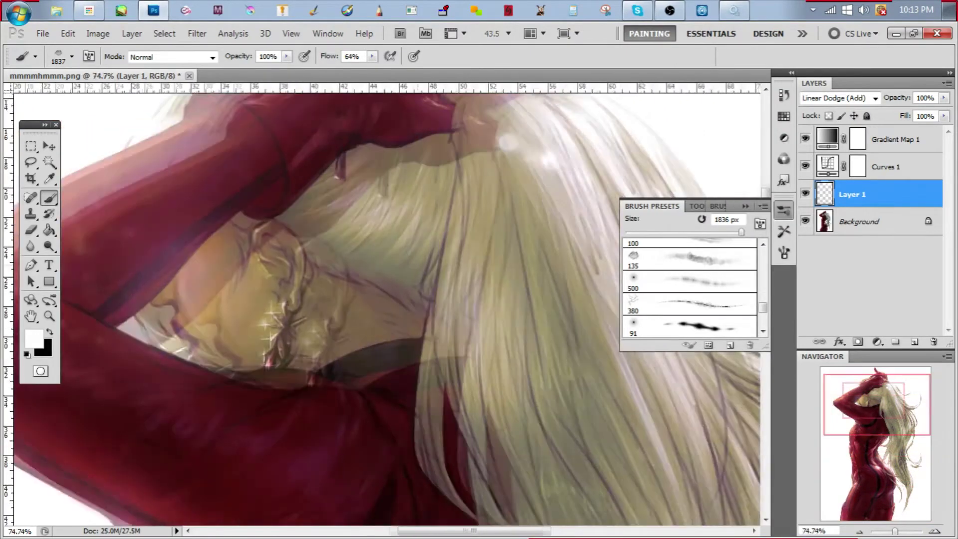
key("alt+bracketright")
scroll(379, 299, "down", 3)
scroll(379, 300, "up", 2)
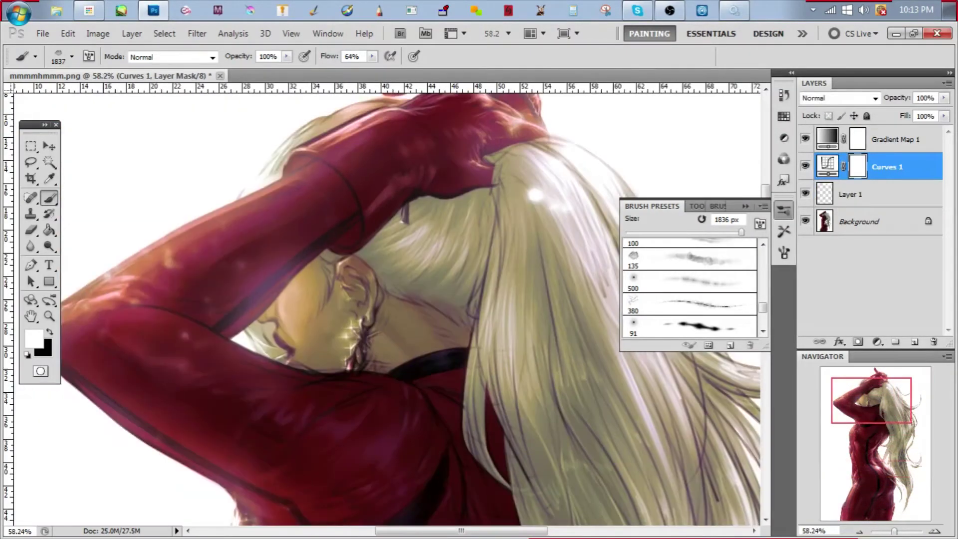
key("ctrl+2")
scroll(379, 299, "down", 3)
scroll(379, 300, "up", 2)
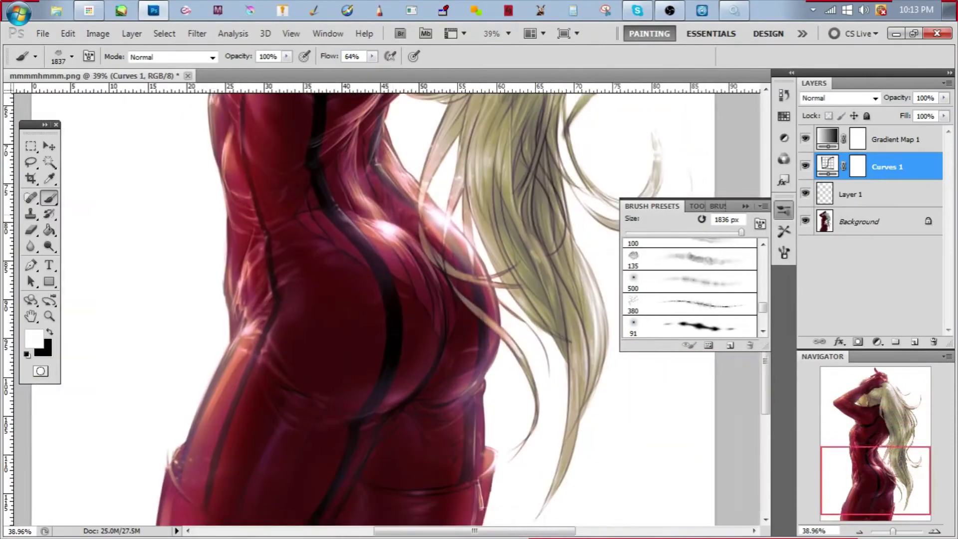
scroll(379, 299, "up", 5)
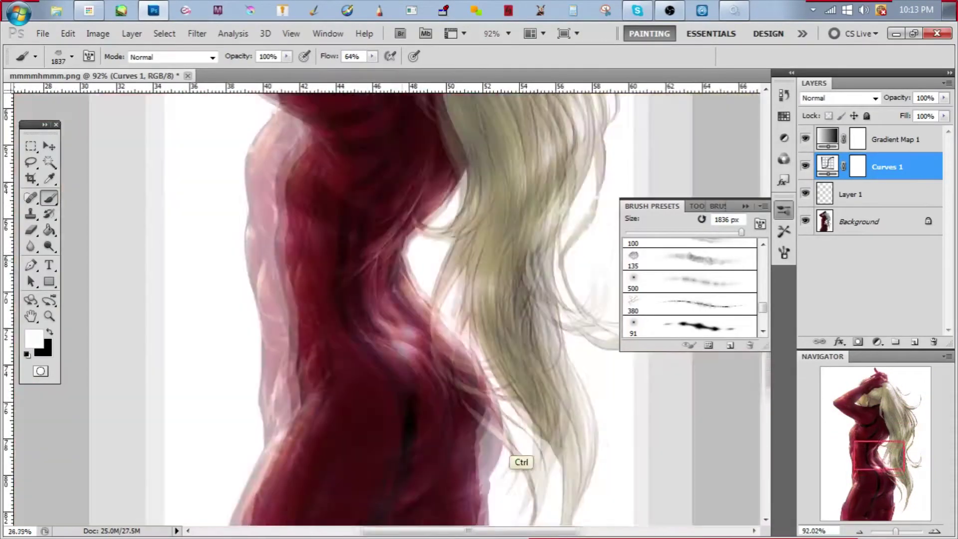
Advance through the brush presets to a speckled spatter brush and make Layer 1 active again
key("period")
key("period")
key("period")
key("period")
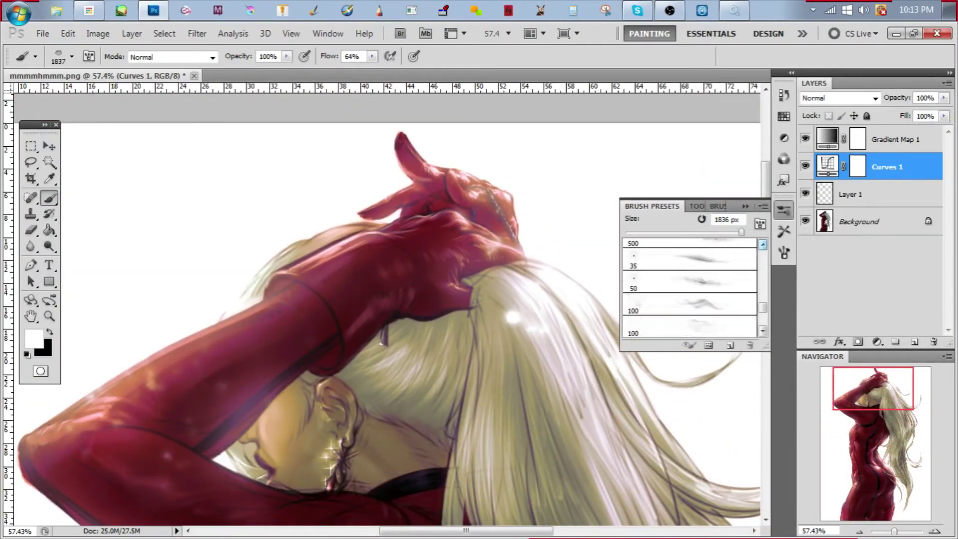
scroll(423, 190, "up", 5)
scroll(211, 343, "down", 2)
key("alt+bracketleft")
Scatter fine white specks over the upper arm below the face, enlarging the spatter brush to 1019 px
mouse_move(419, 200)
left_mouse_down()
mouse_move(449, 229)
mouse_move(469, 279)
left_mouse_up()
scroll(479, 300, "down", 2)
scroll(165, 216, "up", 4)
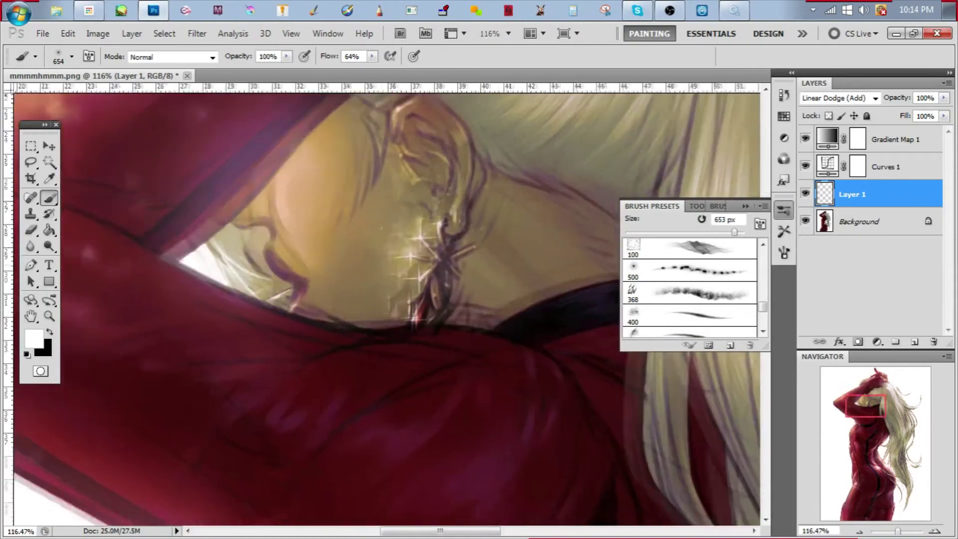
left_click_drag(149, 319, 299, 409)
scroll(224, 349, "down", 2)
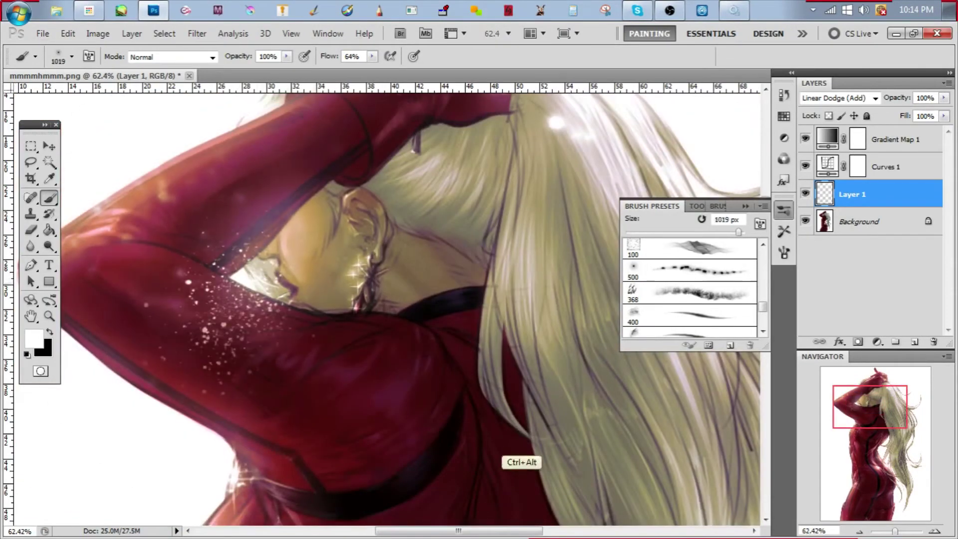
Scatter fine white specks along the lit outer side of the torso below the armpit with the 1019 px brush
scroll(379, 310, "down", 3)
scroll(379, 309, "up", 2)
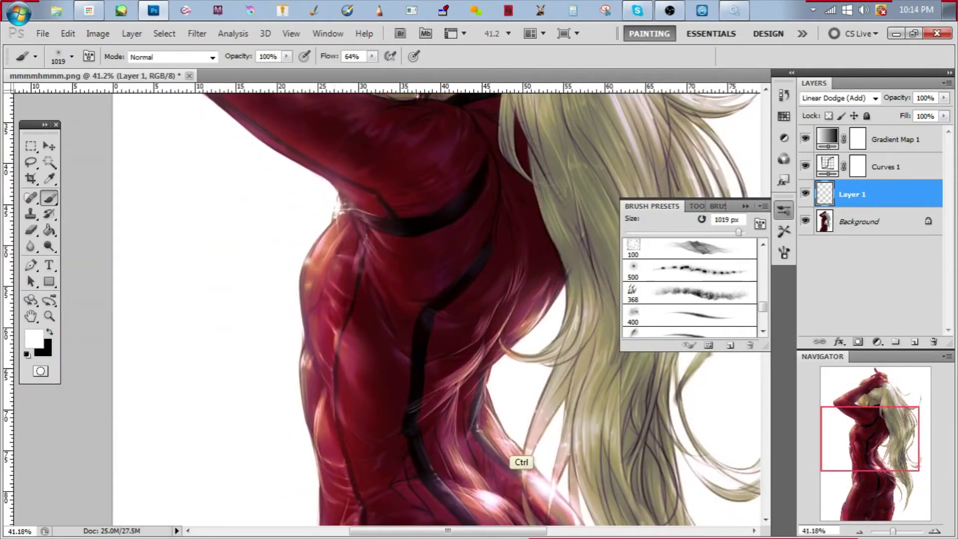
scroll(325, 234, "up", 2)
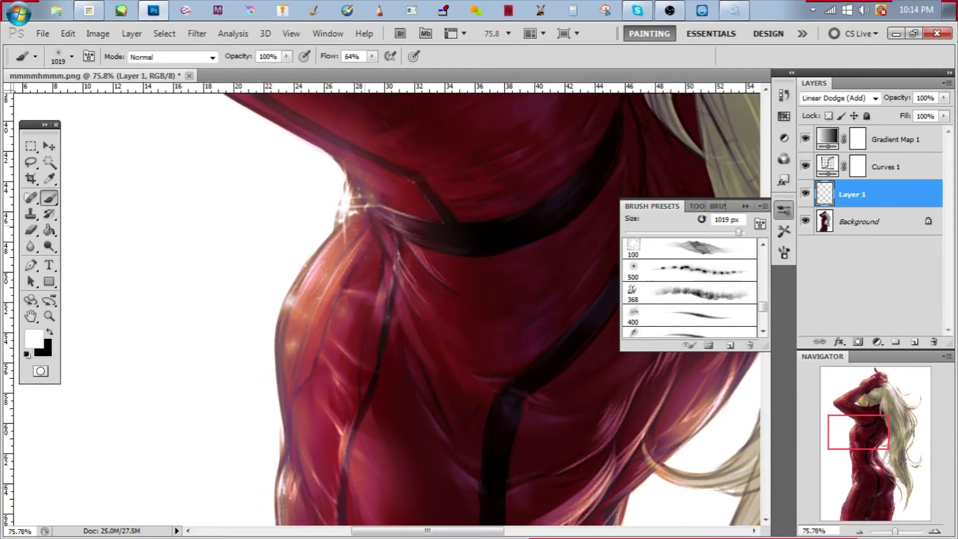
scroll(380, 300, "down", 2)
scroll(379, 299, "up", 1)
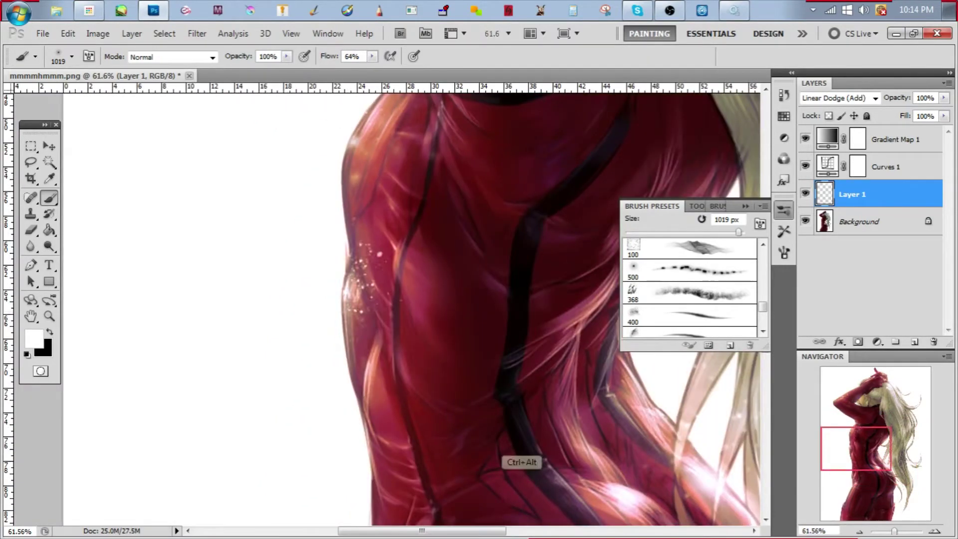
scroll(449, 309, "down", 2)
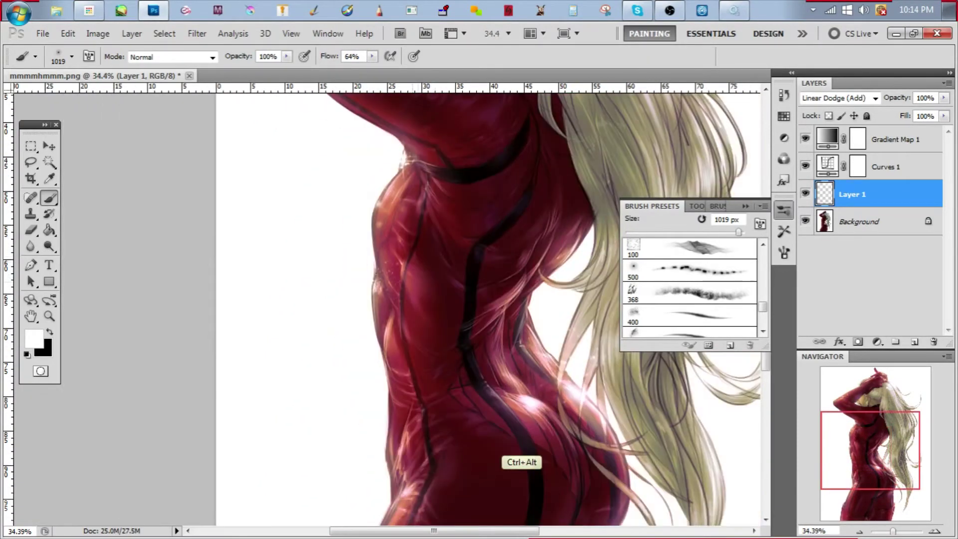
Add white specks along the side of the waist and soften the excess with the Eraser
scroll(449, 309, "up", 1)
scroll(410, 264, "up", 2)
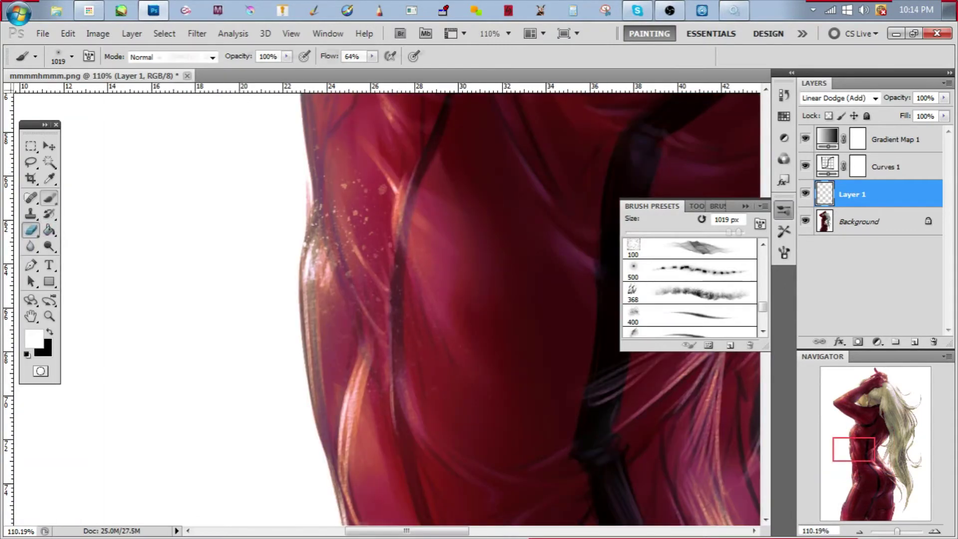
scroll(379, 299, "down", 2)
scroll(379, 299, "up", 2)
scroll(379, 299, "down", 2)
scroll(379, 300, "down", 1)
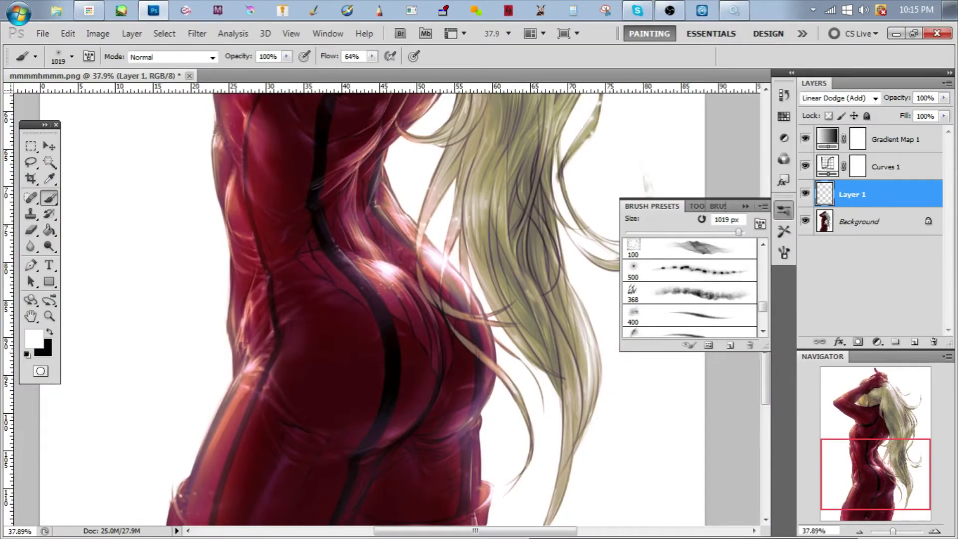
Scatter white specks around the stocking bands on both thighs with a 687 px brush and thin them with a 276 px eraser
scroll(414, 299, "up", 2)
scroll(377, 309, "up", 3)
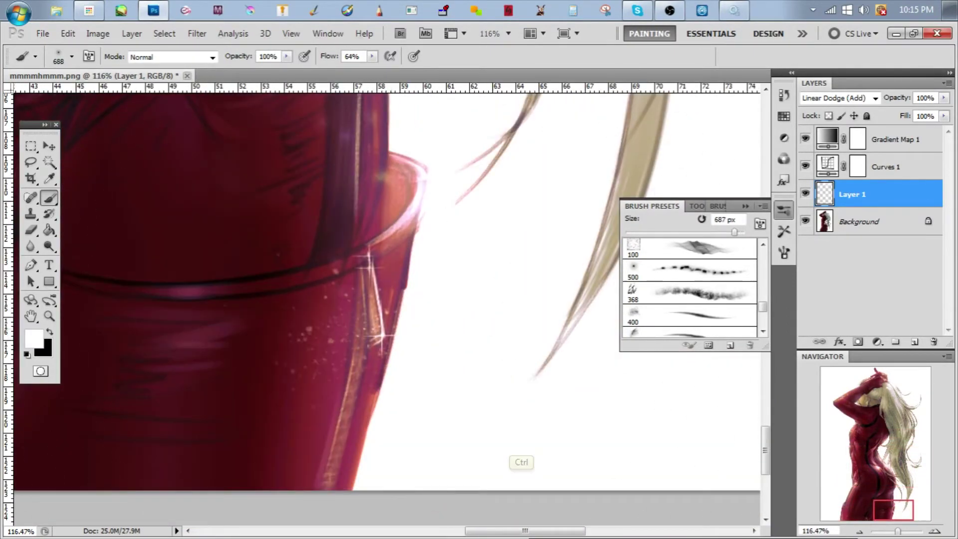
scroll(379, 299, "down", 2)
scroll(379, 299, "up", 2)
scroll(379, 299, "down", 2)
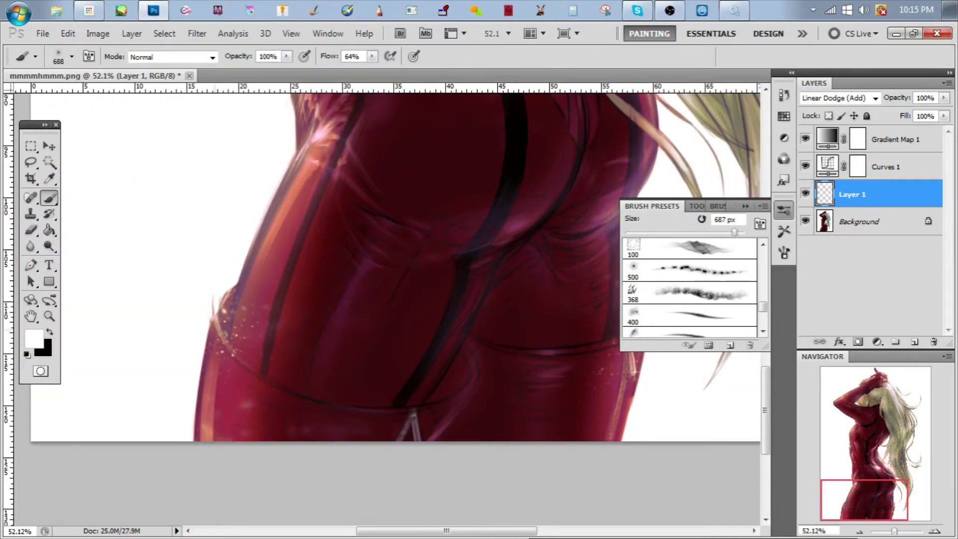
key("e")
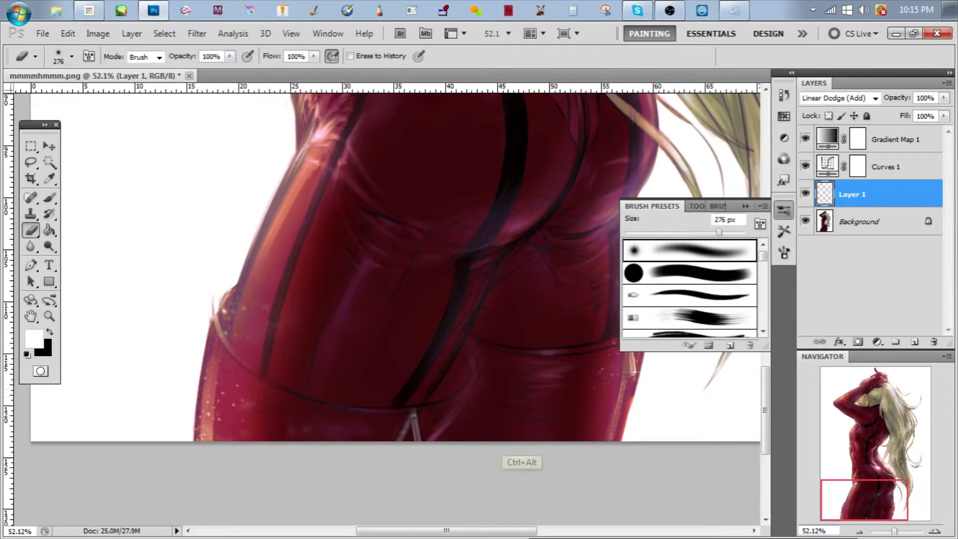
scroll(379, 299, "down", 2)
Add fine white specks over the raised hand and trim them with the 276 px eraser
scroll(379, 250, "up", 4)
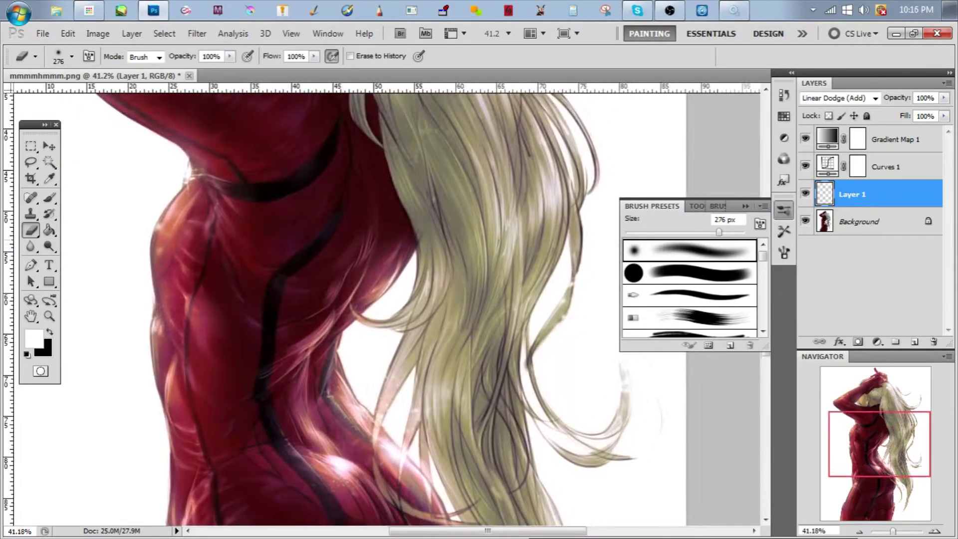
scroll(379, 299, "up", 3)
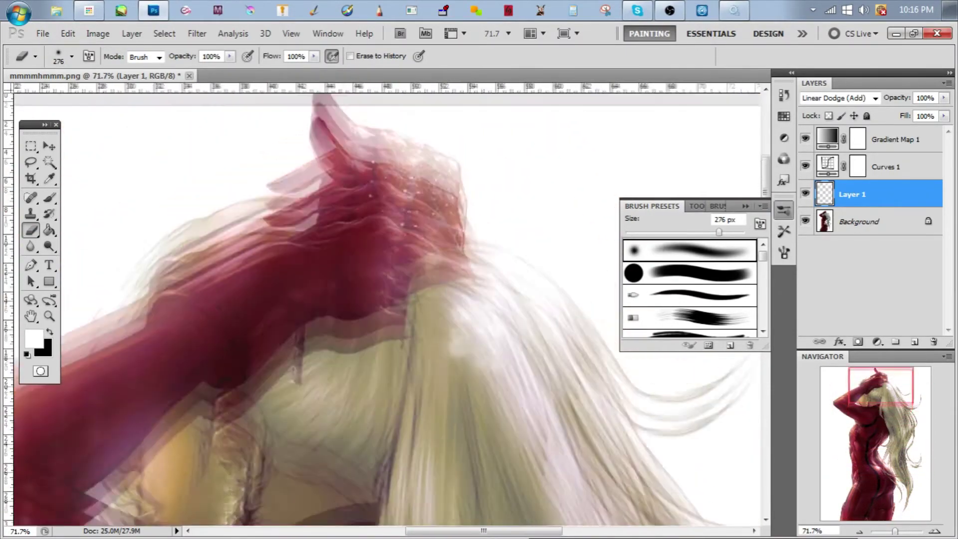
scroll(379, 299, "down", 5)
Scatter white specks along the lower back and hip highlights with the Brush tool at 1017 to 1417 px
key("b")
scroll(380, 299, "up", 1)
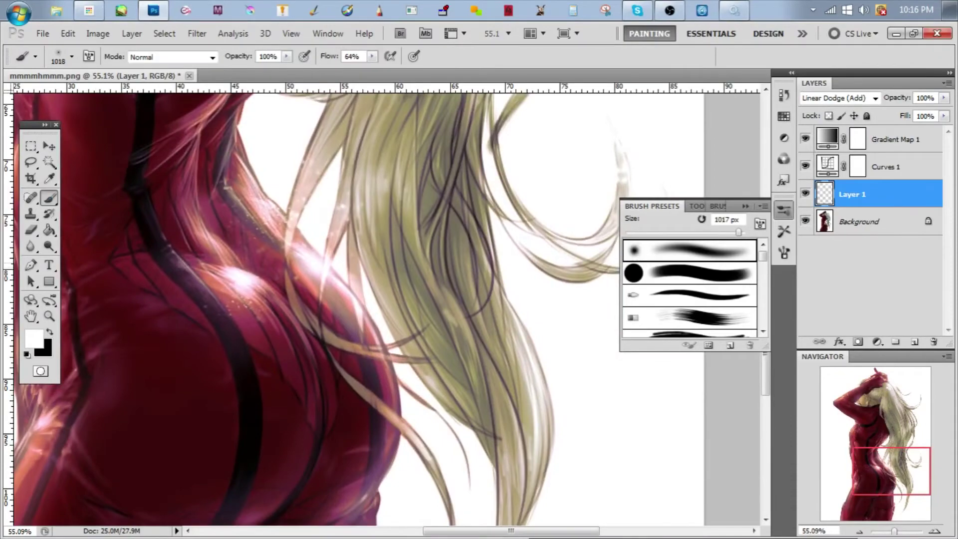
scroll(379, 300, "down", 3)
scroll(379, 300, "up", 2)
scroll(379, 299, "up", 2)
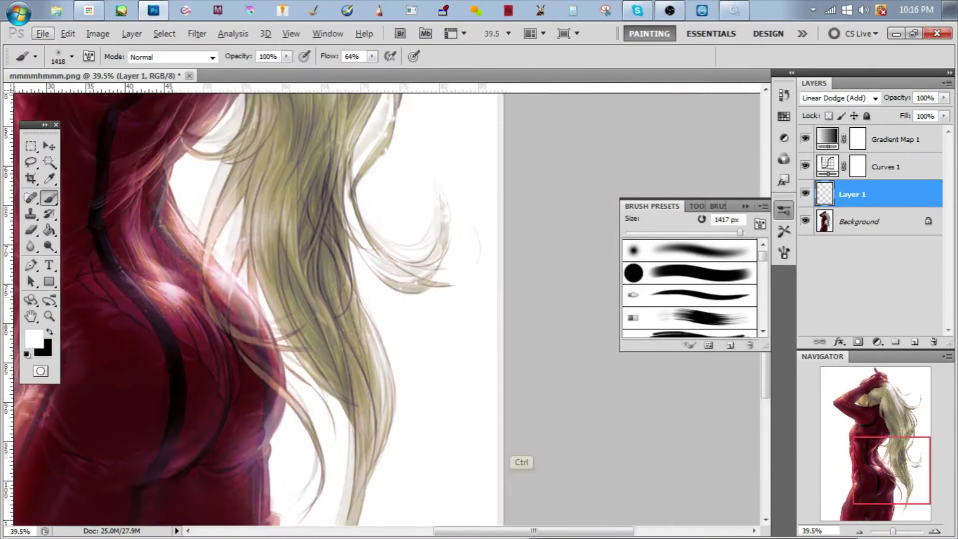
scroll(389, 319, "down", 3)
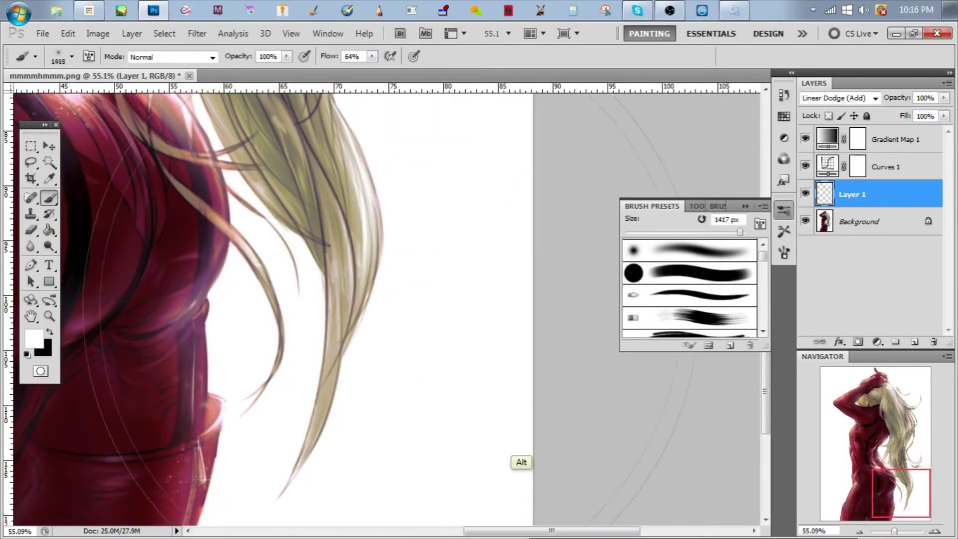
Scatter larger white specks across the back of the raised hand with a 1918 px brush
scroll(474, 439, "down", 3)
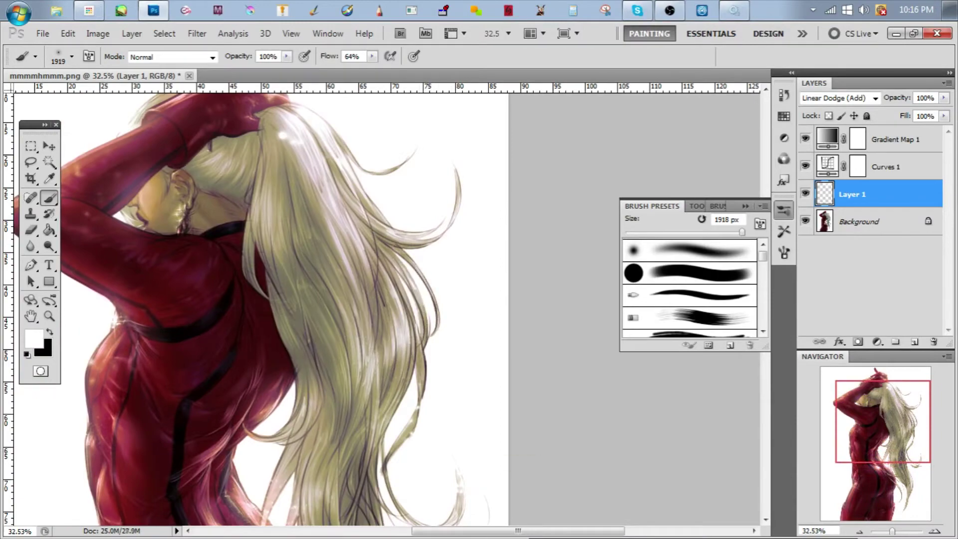
scroll(380, 299, "up", 2)
scroll(379, 299, "up", 3)
scroll(380, 300, "down", 2)
scroll(209, 150, "up", 5)
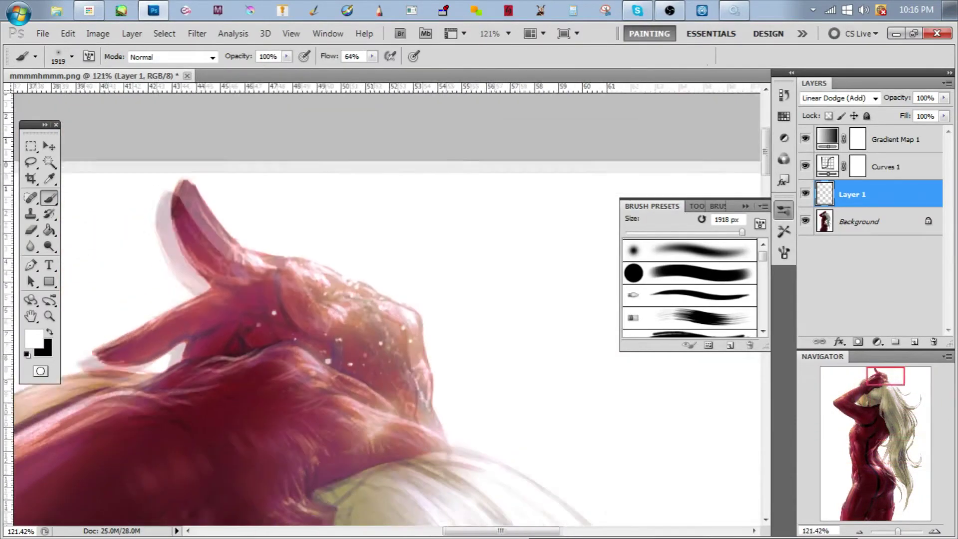
scroll(389, 309, "down", 5)
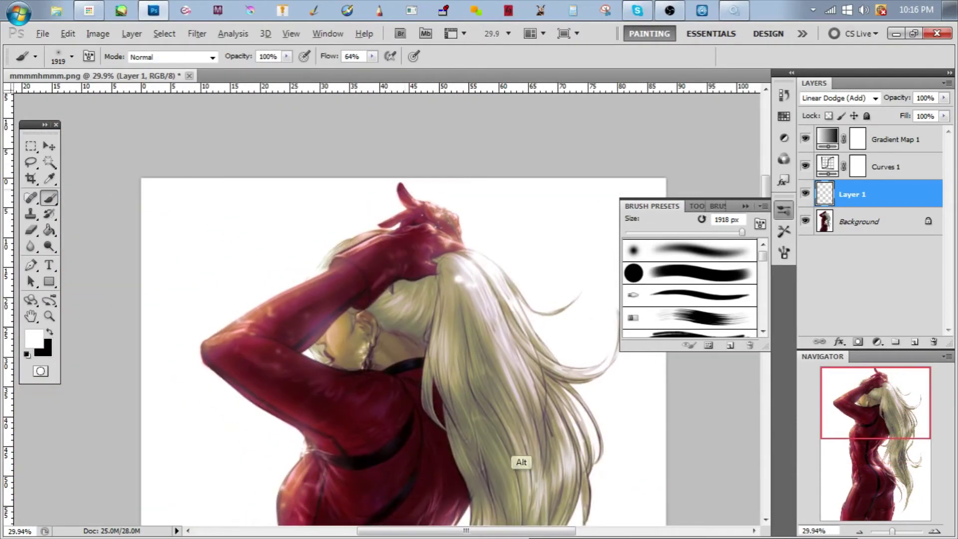
Examine the arms, back and hair with the Curves 1 and Gradient Map 1 adjustments toggled to compare their effect
scroll(308, 379, "up", 4)
scroll(307, 379, "down", 2)
key("r")
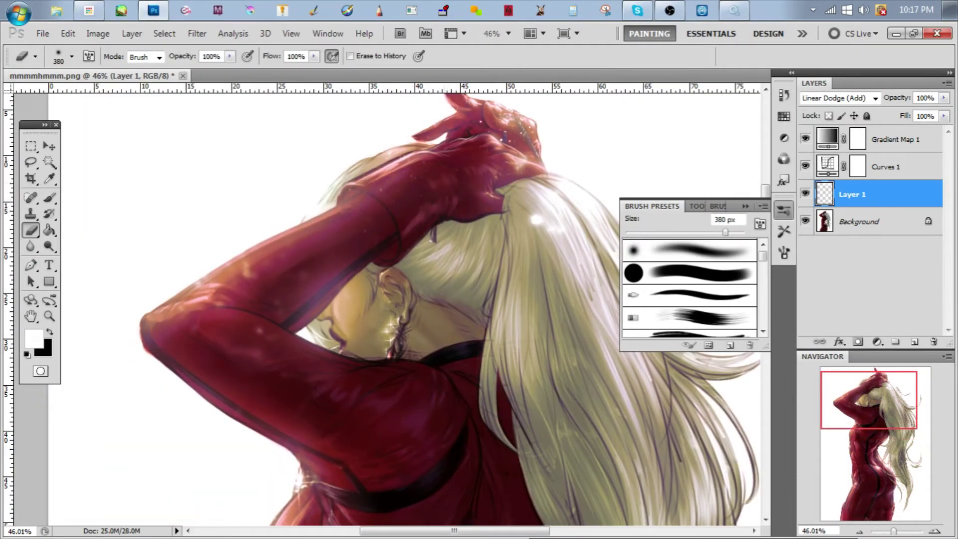
scroll(518, 454, "down", 1)
key("alt+bracketright")
left_click(805, 166)
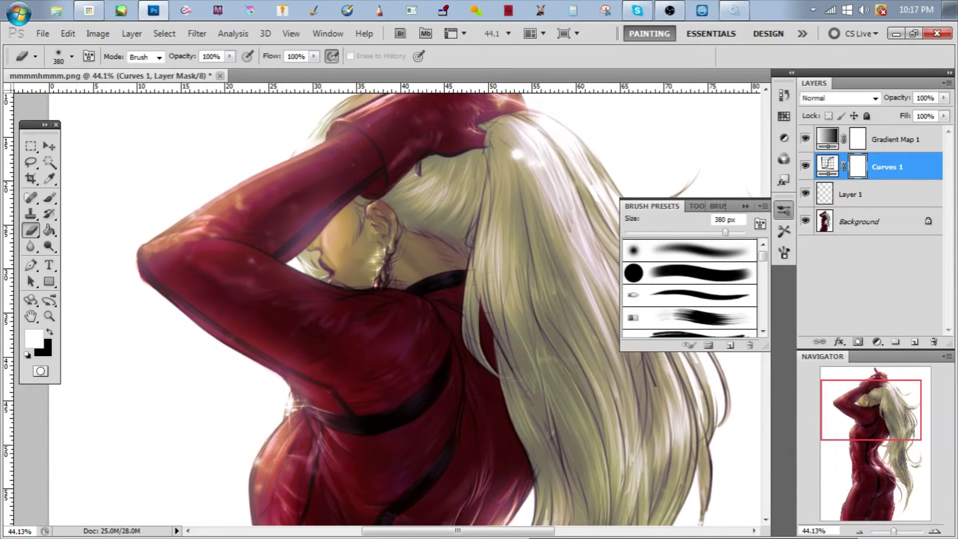
key("ctrl+bracketright")
key("ctrl+bracketright")
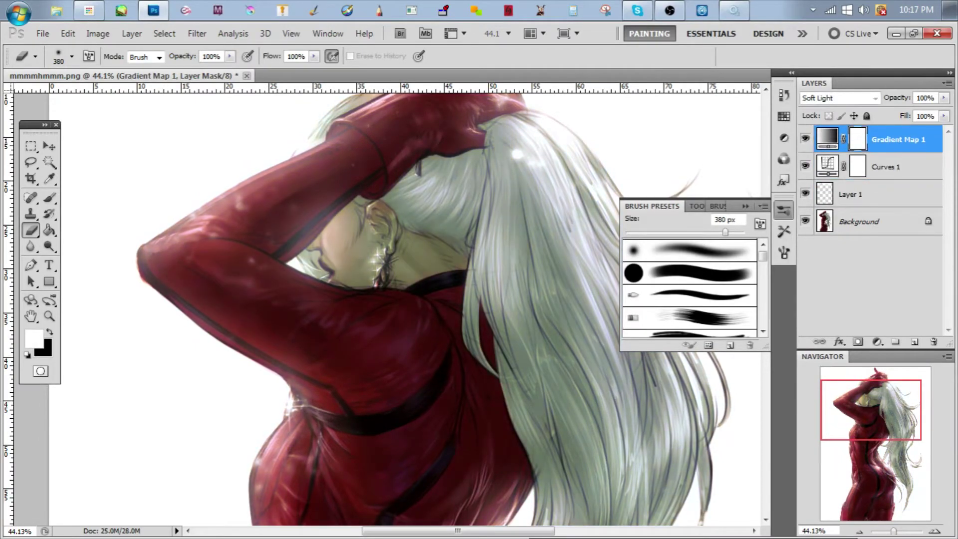
scroll(415, 219, "down", 2)
scroll(415, 219, "up", 6)
scroll(514, 456, "down", 4)
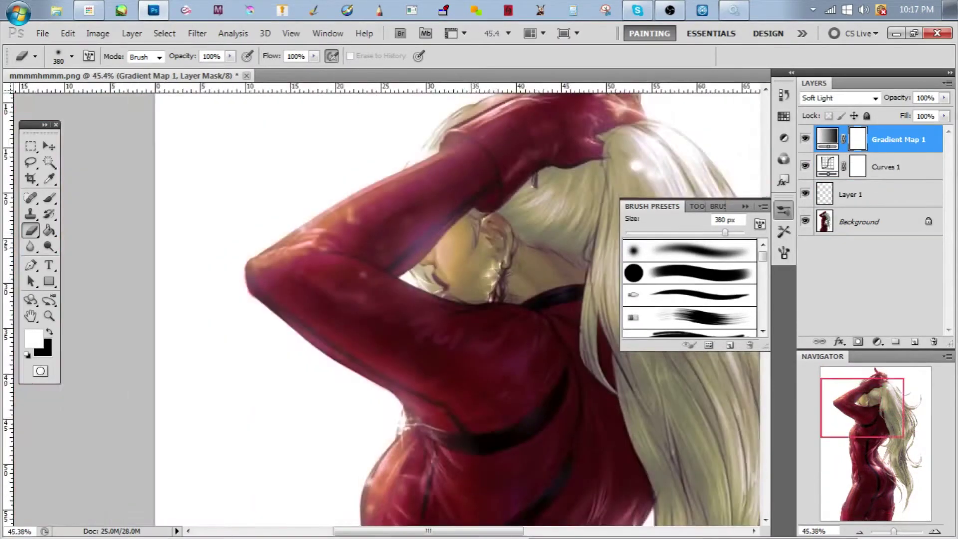
scroll(514, 456, "up", 2)
scroll(514, 456, "down", 2)
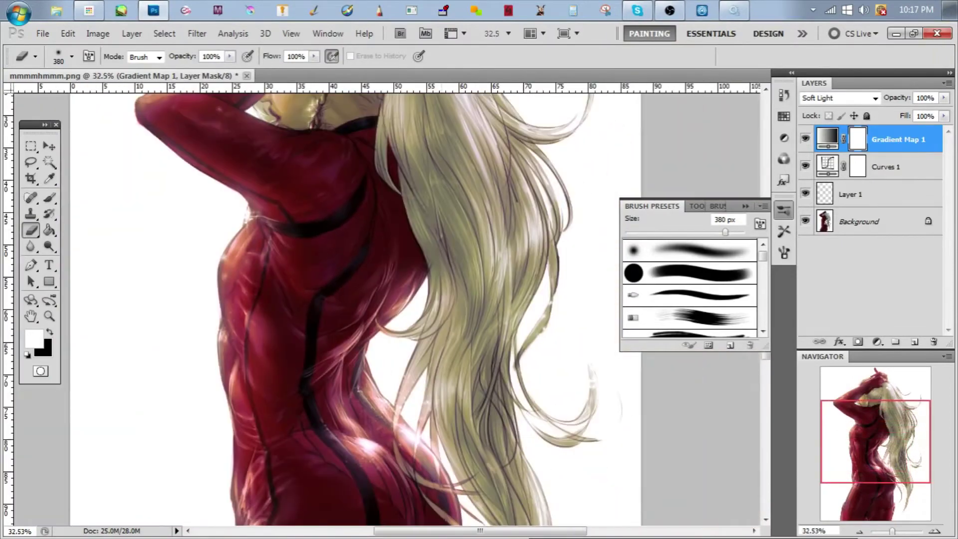
Add a new layer above Gradient Map 1 in Overlay mode and pick an orange-red foreground color
scroll(449, 234, "up", 2)
left_click(914, 342)
left_click(876, 98)
left_click(816, 280)
left_click(784, 116)
scroll(694, 215, "down", 3)
left_click(698, 165)
left_click(784, 209)
left_click(783, 231)
left_click(668, 322)
left_click(784, 209)
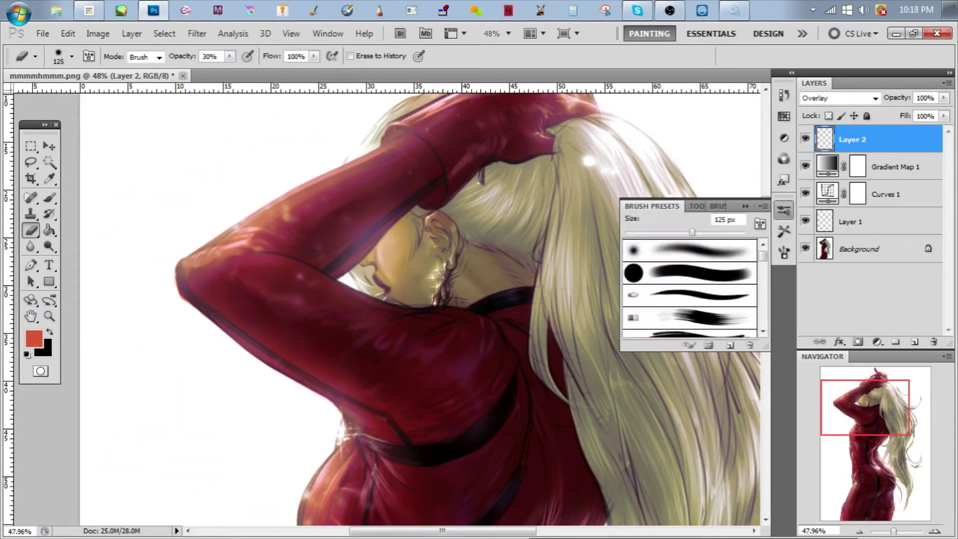
Set the brush to 159 px and tint the face area with orange-red on the Overlay layer
scroll(467, 198, "up", 2)
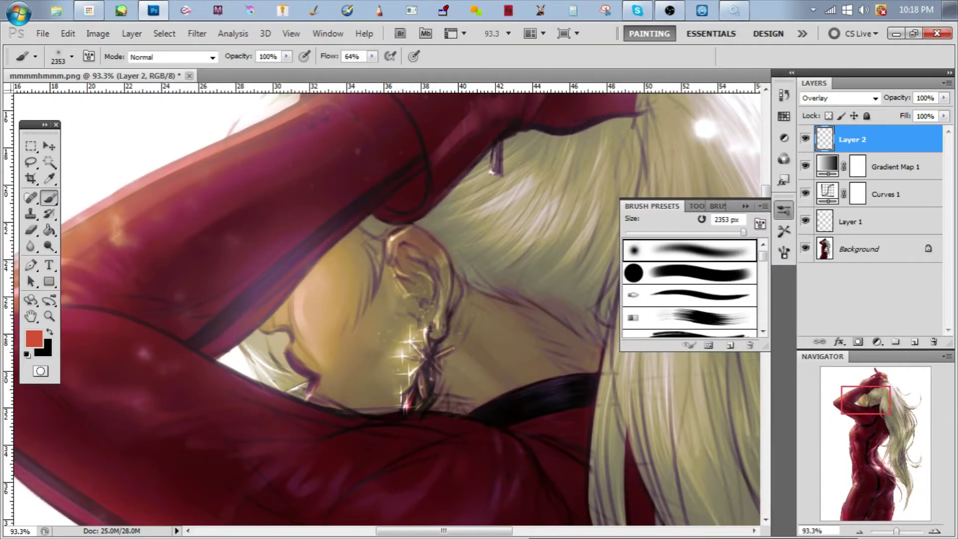
scroll(417, 214, "down", 3)
left_click_drag(417, 215, 320, 215)
scroll(418, 215, "up", 3)
scroll(387, 304, "down", 3)
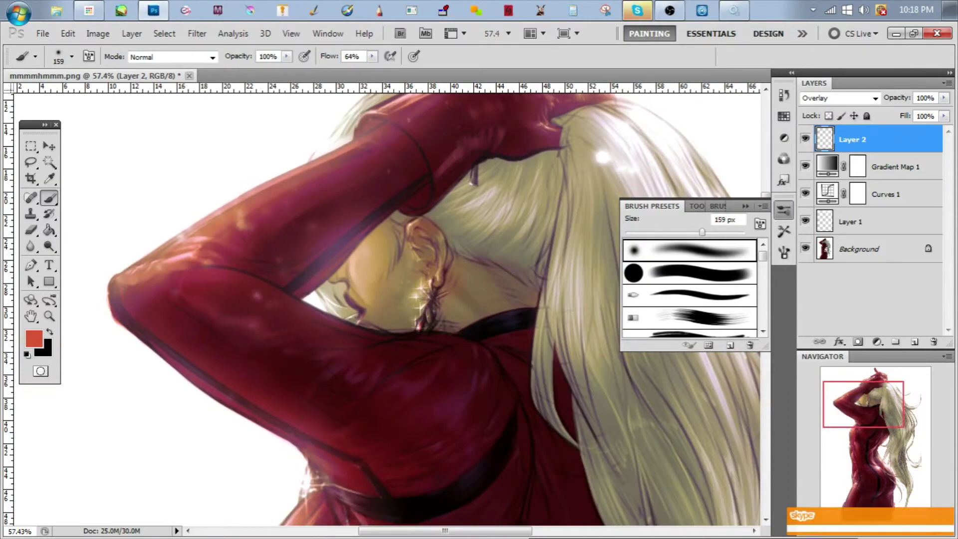
scroll(387, 304, "up", 3)
scroll(394, 222, "down", 3)
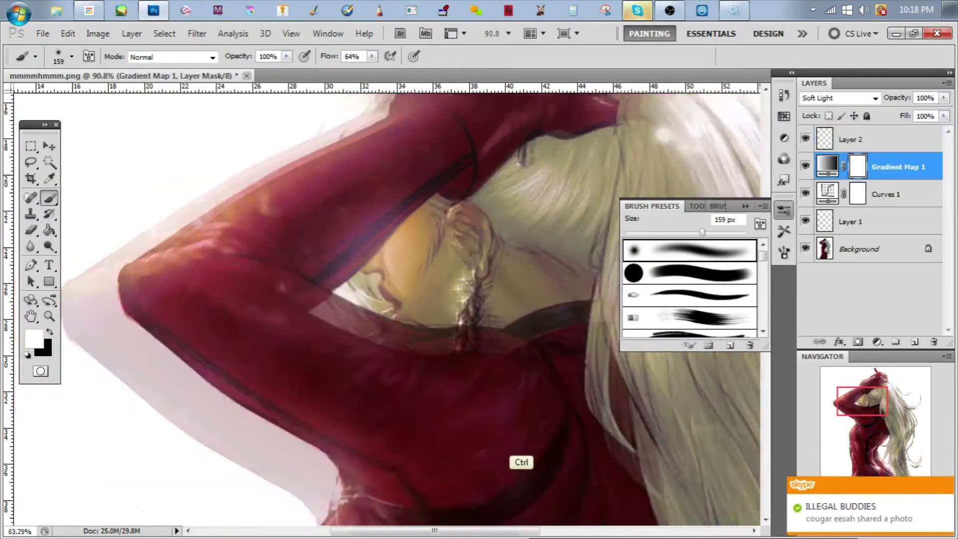
Paint black on the Gradient Map 1 mask with a 227 px brush over parts of the face and body
left_click_drag(384, 222, 404, 222)
key("alt+bracketleft")
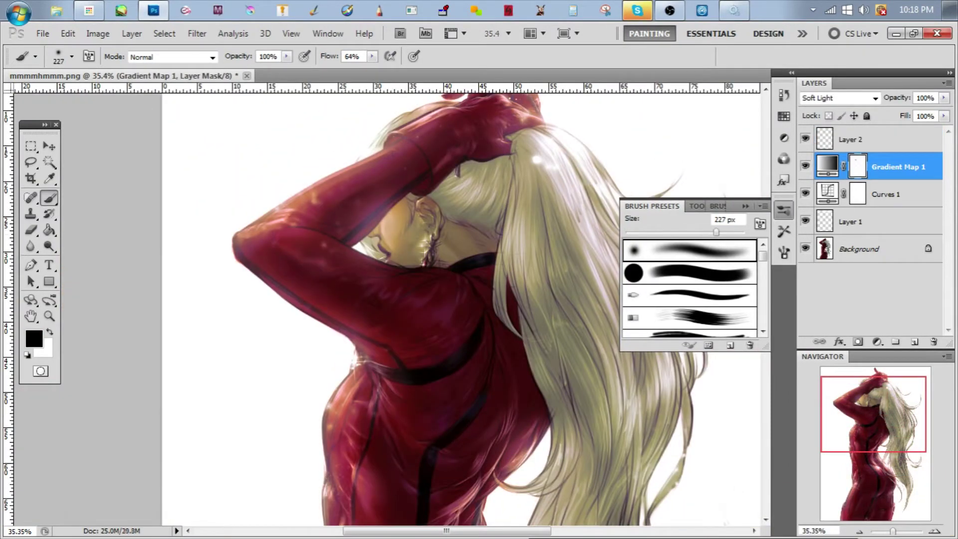
scroll(399, 221, "up", 2)
scroll(387, 304, "down", 2)
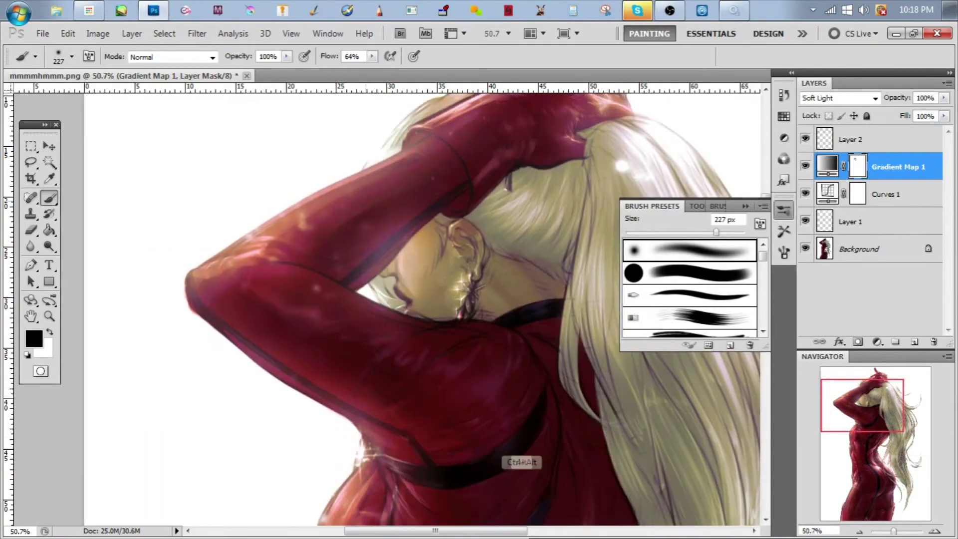
scroll(387, 304, "down", 2)
scroll(387, 304, "down", 6)
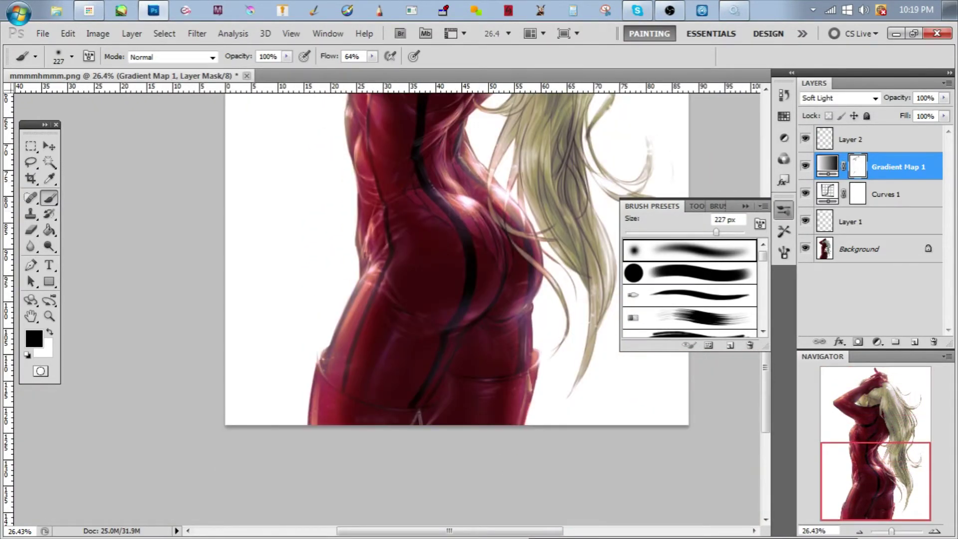
scroll(387, 304, "up", 2)
scroll(387, 305, "down", 2)
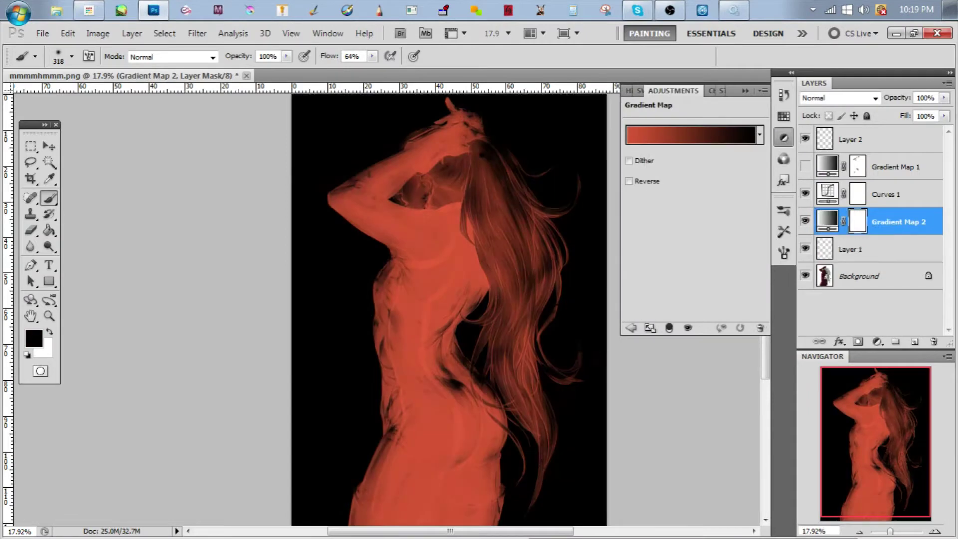
Set Gradient Map 2 to Soft Light above Gradient Map 1 and try a lime-to-green preset on it
left_click(875, 97)
left_click(817, 290)
left_click(759, 134)
left_click(664, 222)
key("Down")
key("Down")
key("Down")
key("Down")
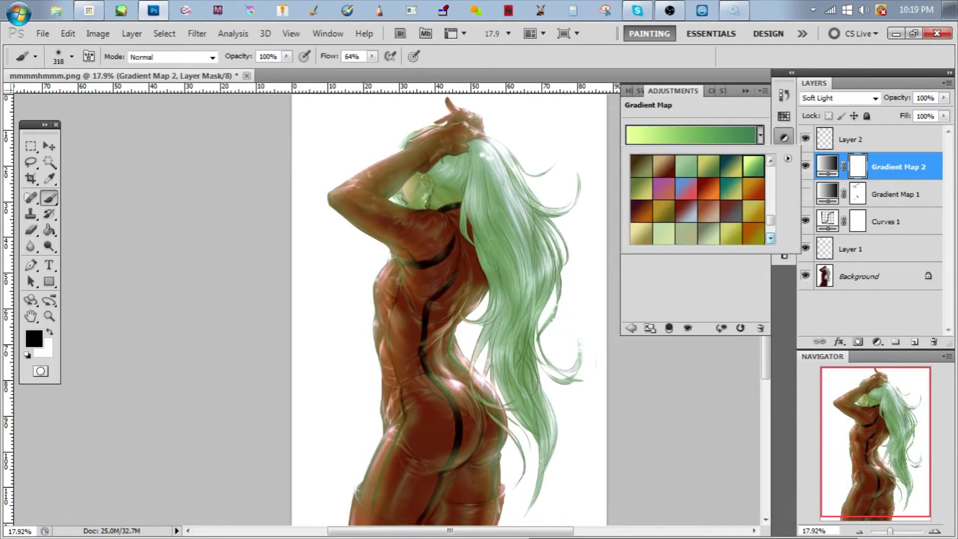
Try a pink-to-olive preset and a green-to-purple preset on Gradient Map 2
key("Down")
key("Down")
key("Down")
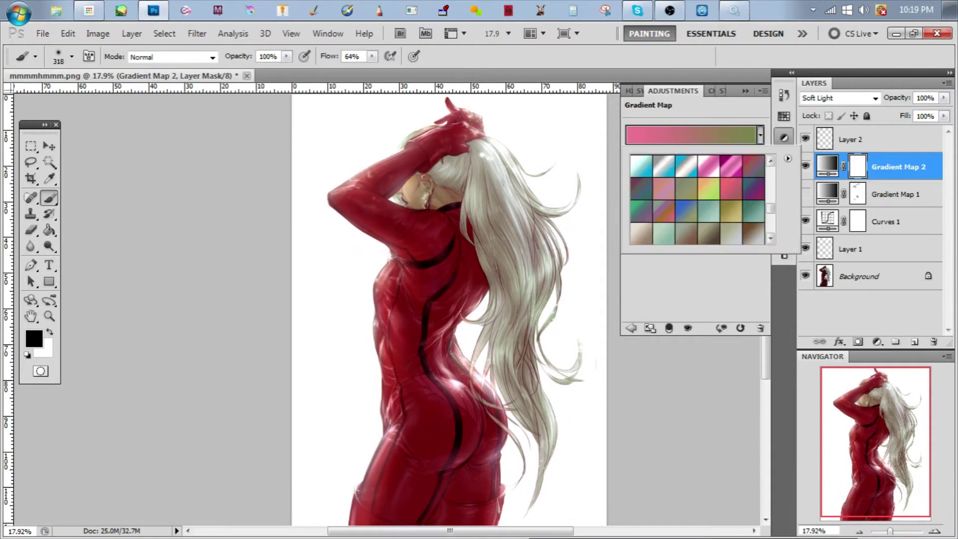
key("Down")
key("Return")
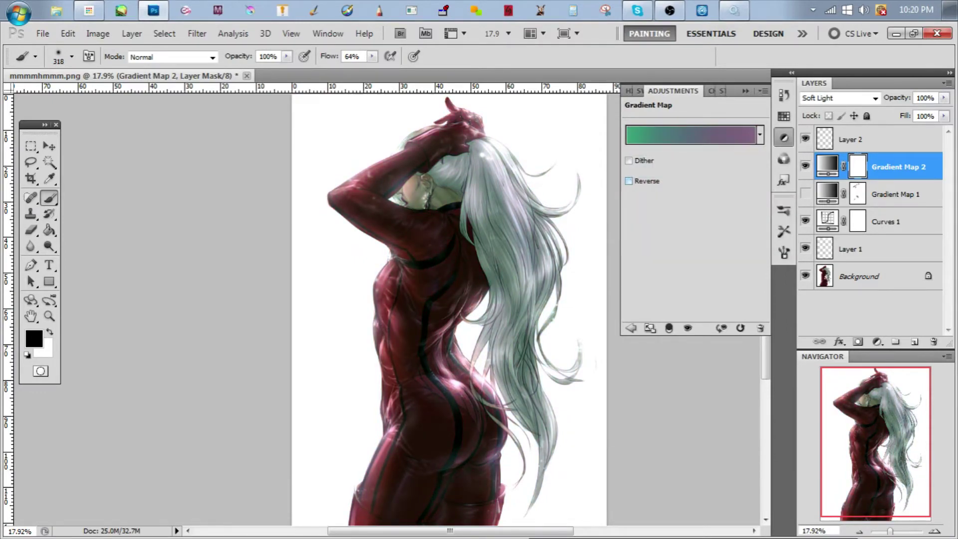
scroll(439, 349, "up", 5)
scroll(439, 349, "down", 5)
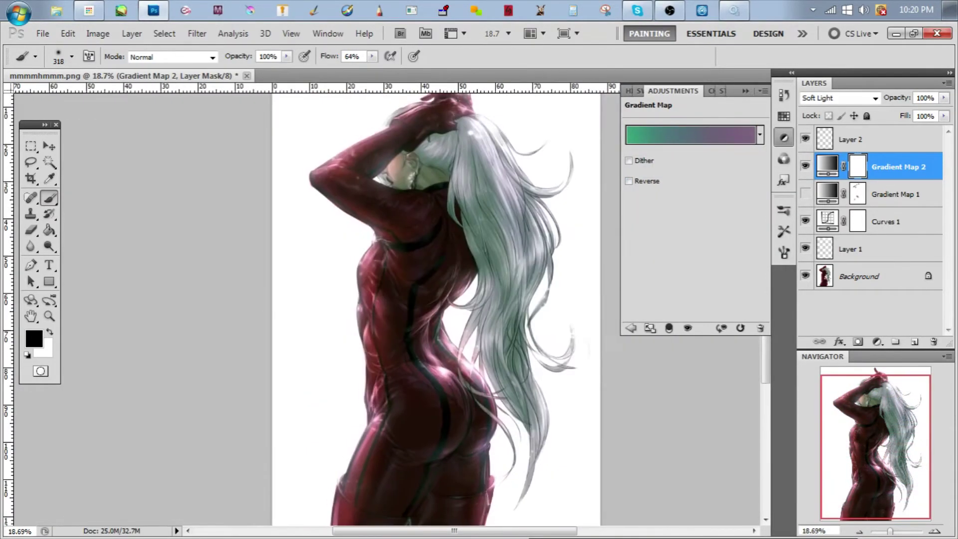
Try a blue-to-magenta preset and a green, purple and red gradient on Gradient Map 2
left_click(760, 134)
key("Down")
key("Return")
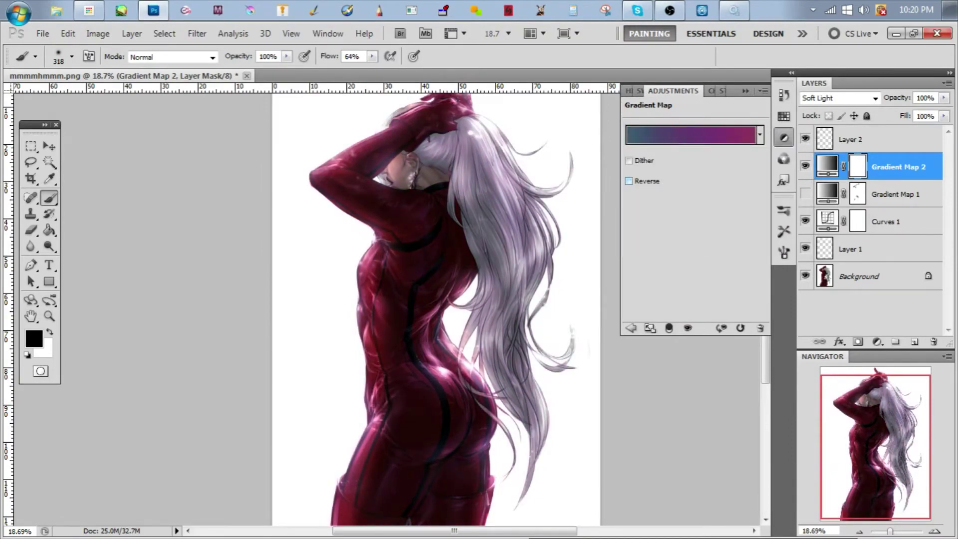
key("Down")
key("Return")
Toggle Gradient Map 2 off and on to compare its effect on the suit and hair up close
scroll(439, 309, "up", 3)
scroll(439, 309, "down", 3)
scroll(439, 310, "up", 2)
left_click(805, 166)
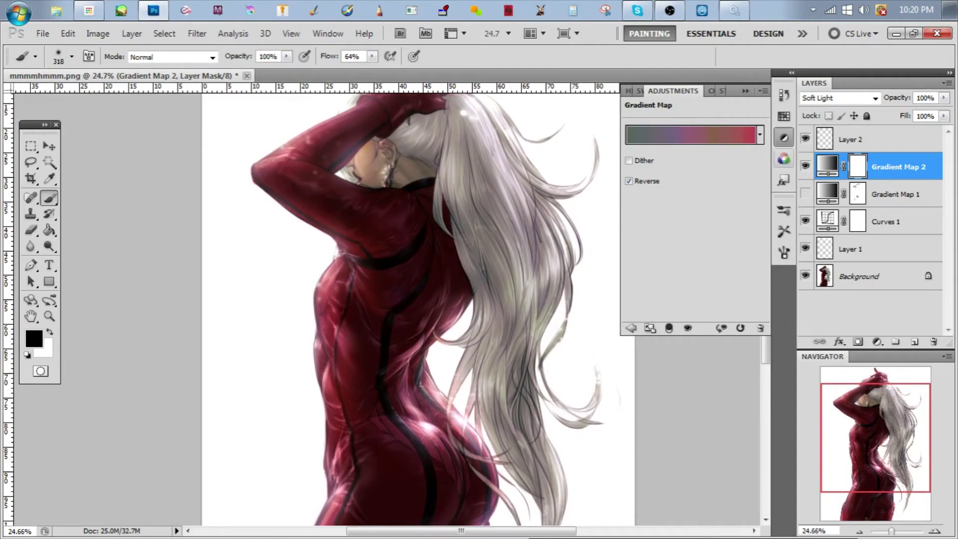
scroll(439, 309, "down", 2)
scroll(439, 309, "up", 2)
scroll(439, 309, "up", 2)
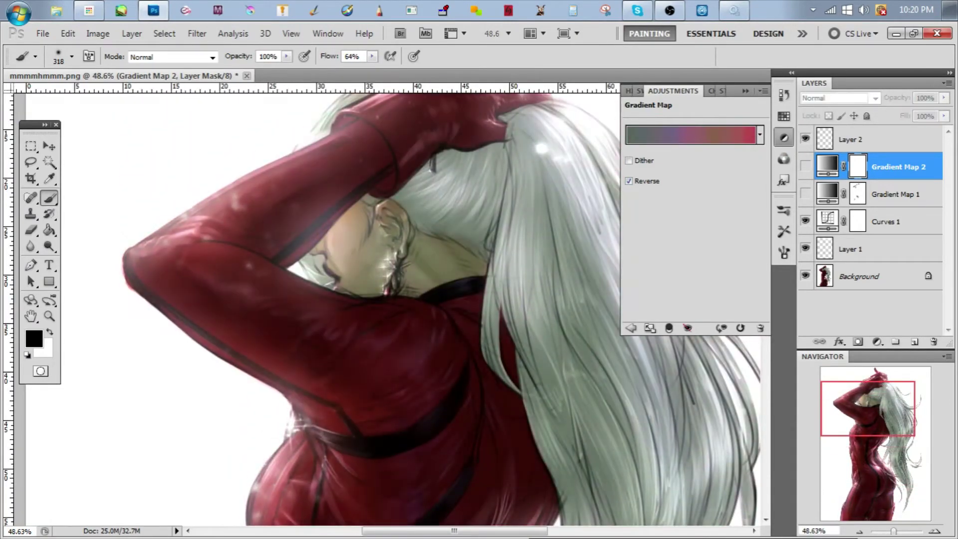
scroll(439, 310, "down", 3)
scroll(439, 309, "up", 2)
Browse the gradient presets for Gradient Map 2 and settle on the tan, teal and lime gradient
left_click(759, 135)
left_click(641, 166)
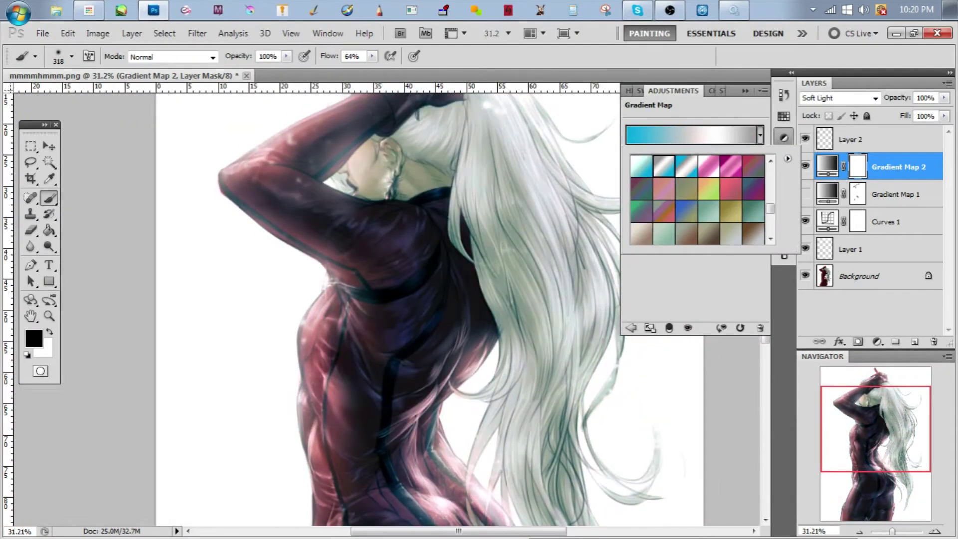
scroll(439, 310, "down", 3)
scroll(439, 310, "up", 2)
key("Down")
key("Down")
key("Down")
key("Down")
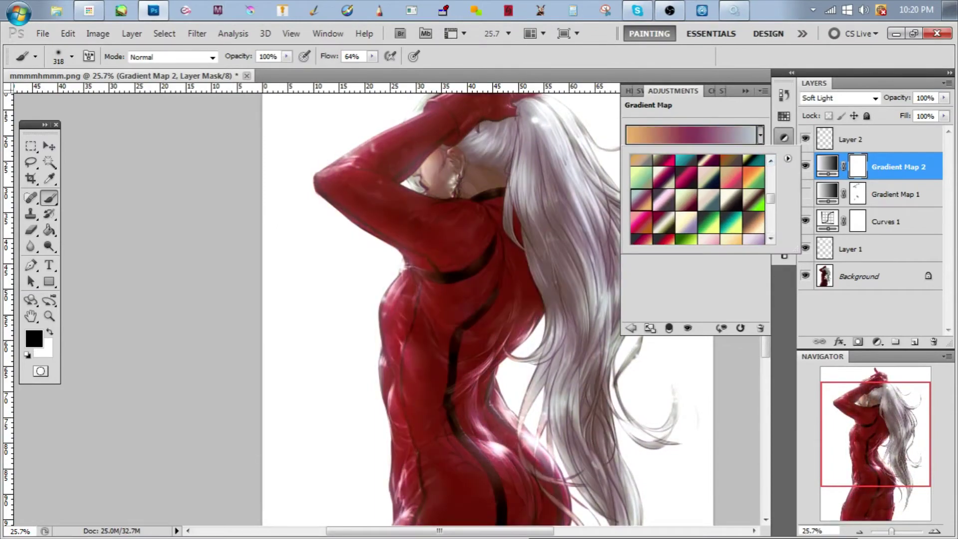
key("Down")
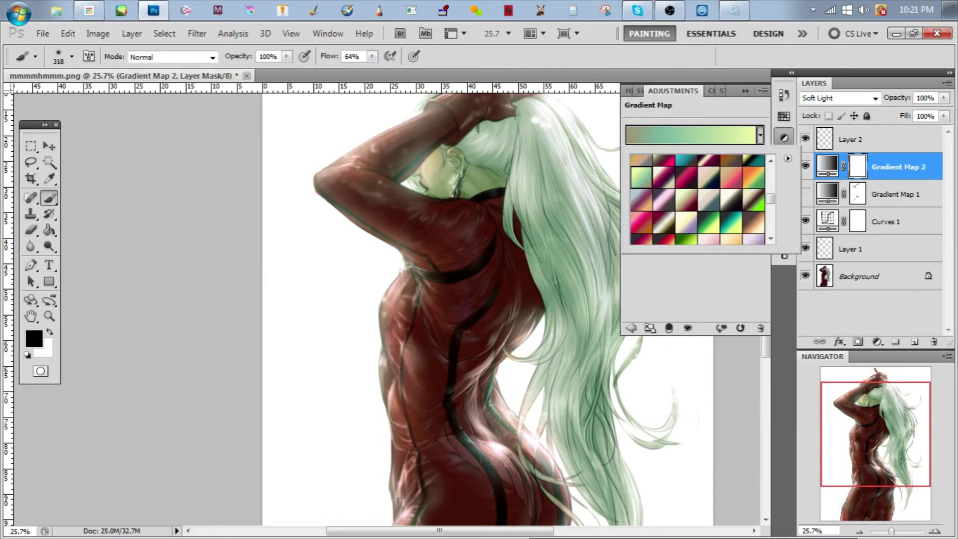
Add another gradient map adjustment layer in Vivid Light mode and move it above Gradient Map 2
scroll(439, 309, "down", 2)
key("alt+bracketleft")
key("alt+bracketleft")
key("alt+shift+bracketleft")
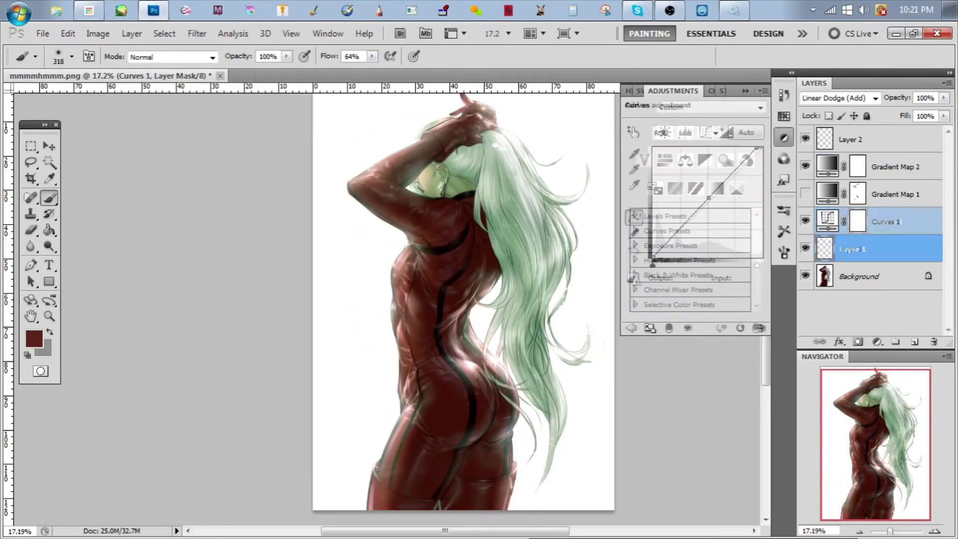
left_click(718, 189)
left_click(838, 98)
left_click(828, 319)
key("ctrl+bracketright")
key("ctrl+bracketright")
key("ctrl+bracketright")
scroll(464, 299, "up", 2)
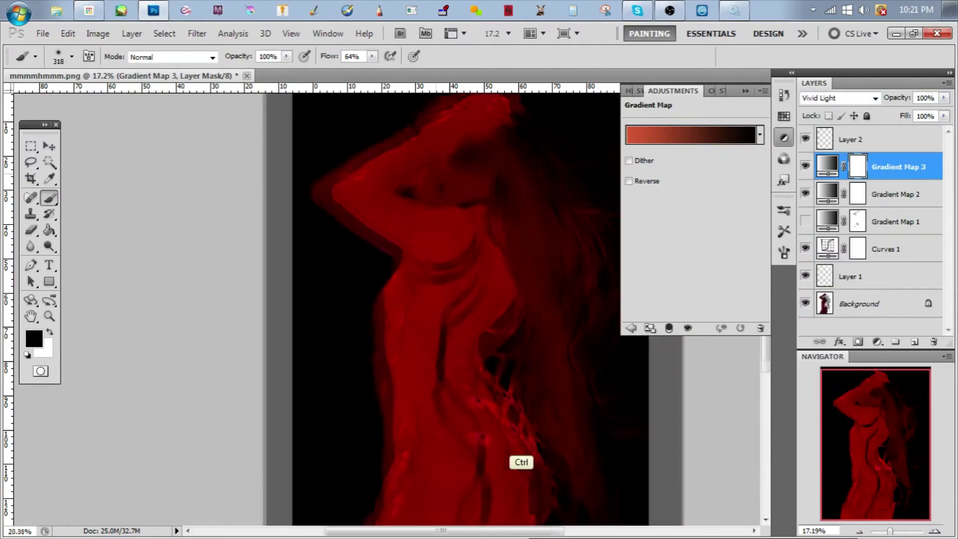
Examine the whole figure and its details under the Vivid Light gradient map at several magnifications
scroll(449, 299, "up", 1)
scroll(449, 299, "down", 2)
scroll(449, 299, "up", 3)
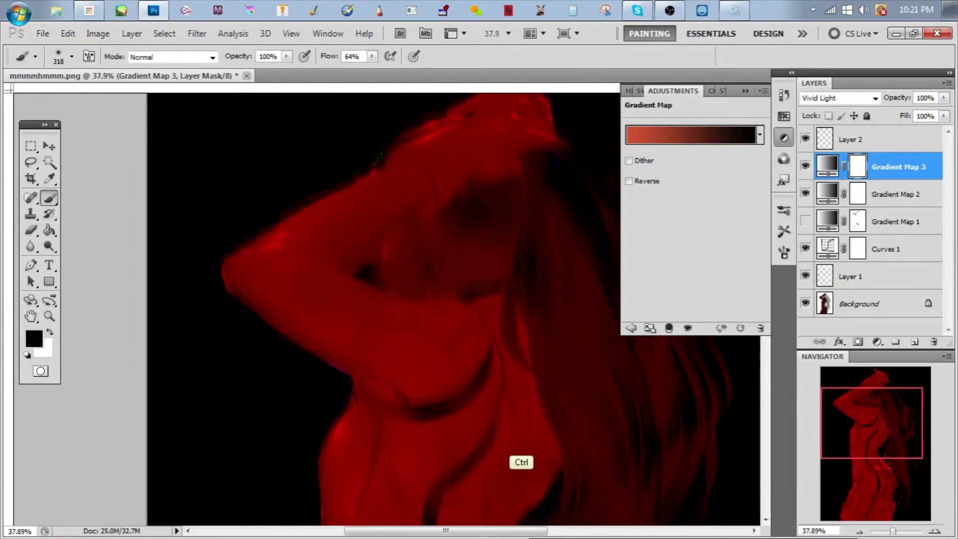
scroll(379, 304, "up", 3)
scroll(379, 304, "down", 5)
scroll(379, 304, "up", 3)
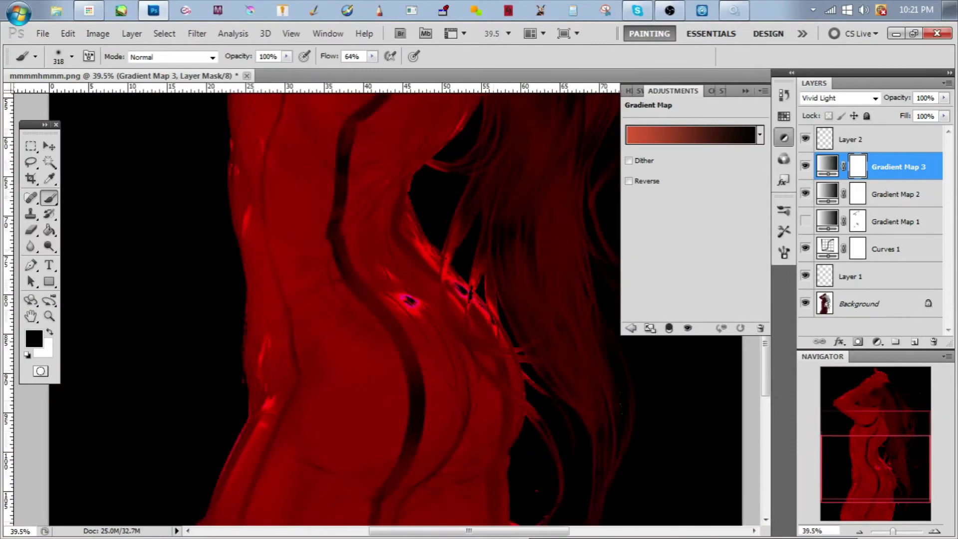
scroll(379, 304, "up", 3)
scroll(379, 304, "down", 4)
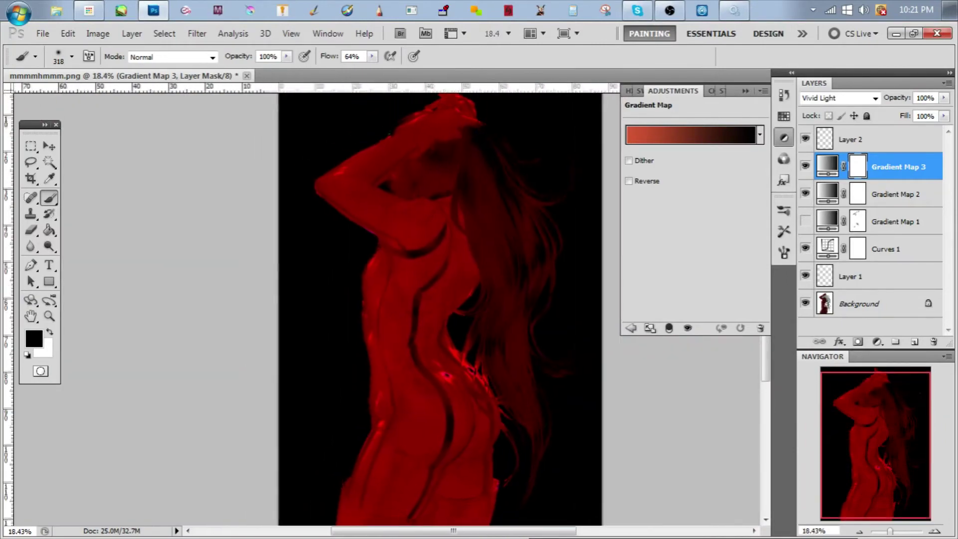
scroll(379, 304, "up", 4)
left_click(638, 10)
left_click(356, 70)
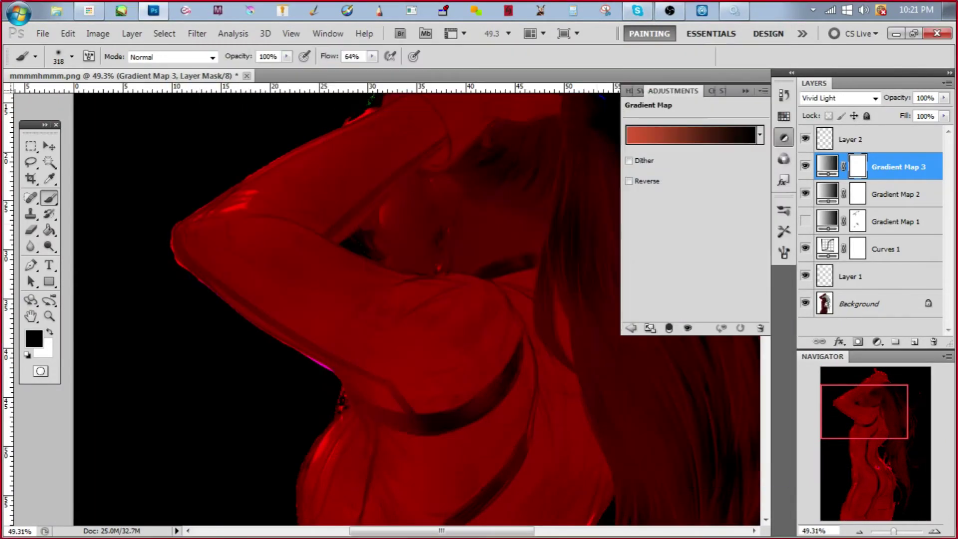
scroll(379, 304, "down", 3)
scroll(379, 305, "up", 4)
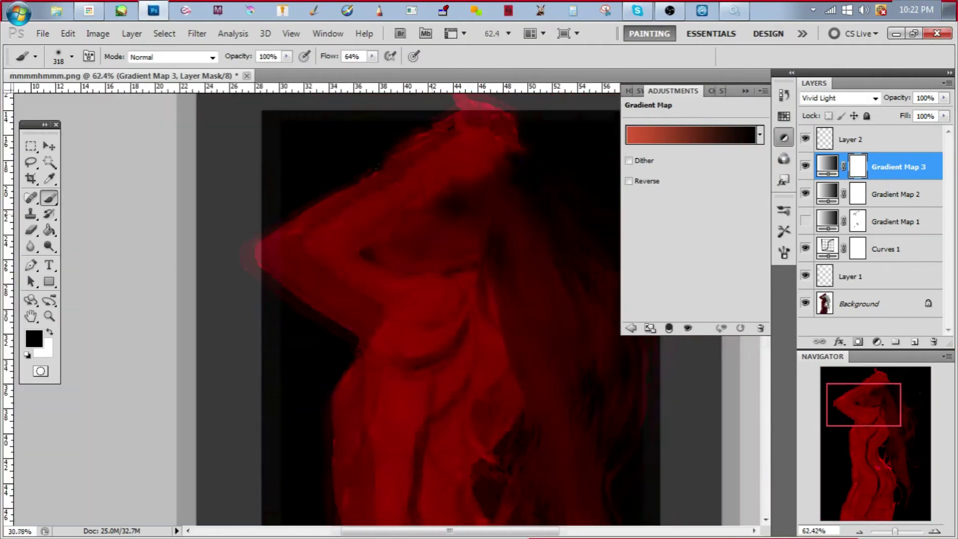
scroll(379, 304, "down", 3)
scroll(379, 304, "up", 4)
scroll(380, 304, "down", 4)
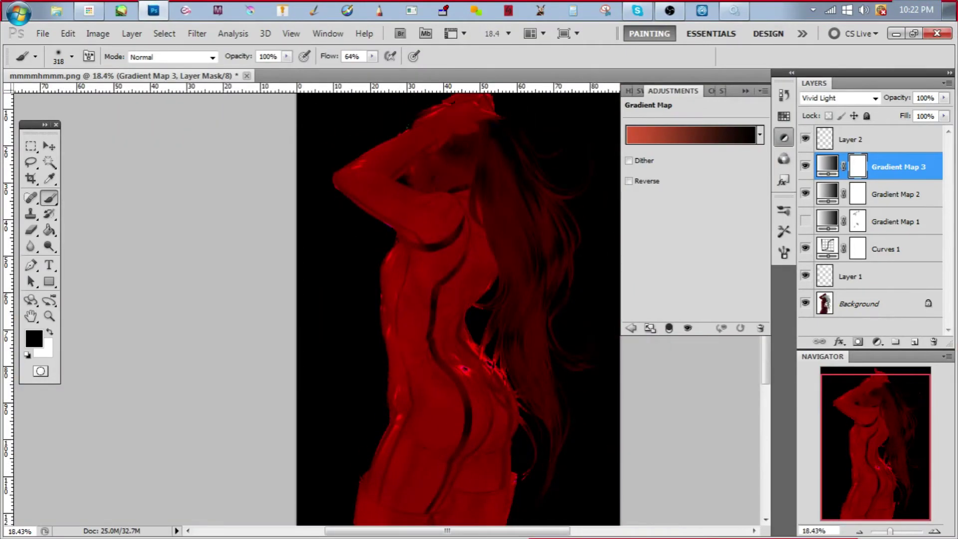
Apply a gradient preset to Gradient Map 3 and set the layer's opacity to 30%
left_click(759, 134)
left_click(673, 189)
left_click(926, 98)
type("30")
left_click(629, 180)
Try several gradient presets on Gradient Map 3, including a cyan-to-dark one
left_click(760, 134)
left_click(731, 160)
left_click(708, 177)
left_click(686, 159)
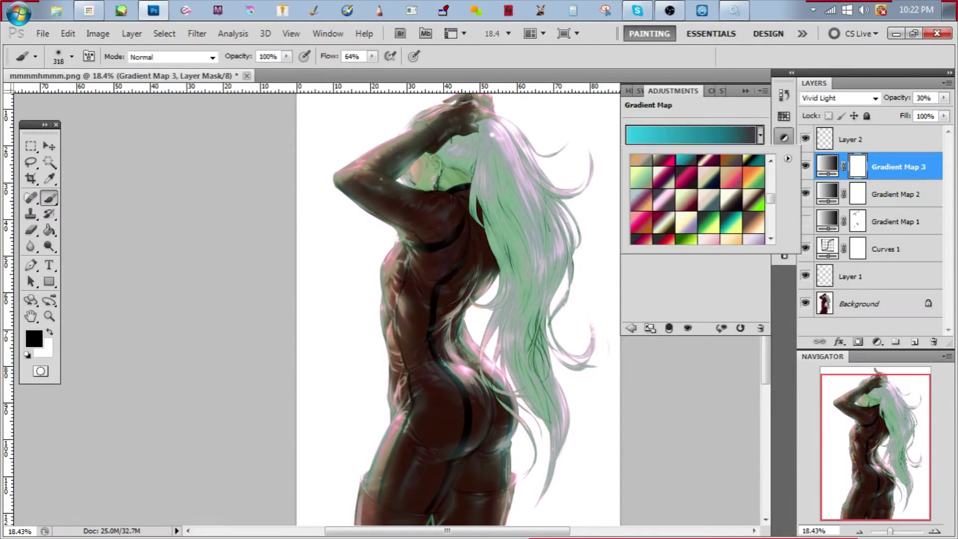
key("Return")
Try further presets on Gradient Map 3, ending with a tan-to-pink gradient
left_click(759, 134)
left_click(648, 149)
key("Return")
left_click(759, 133)
left_click(708, 177)
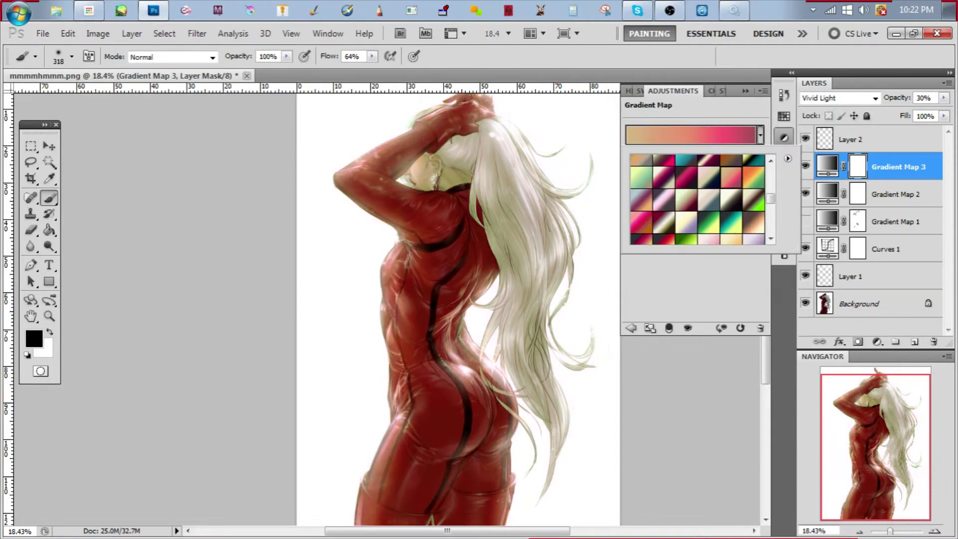
Try more presets on Gradient Map 3, including a dark, red and yellow gradient
left_click(709, 160)
left_click(731, 160)
key("Down")
key("Down")
key("Down")
key("Down")
Try the hidden Gradient Map 3 beneath Gradient Map 2, and restore it to its place above
left_click(805, 167)
left_click_drag(893, 202, 893, 205)
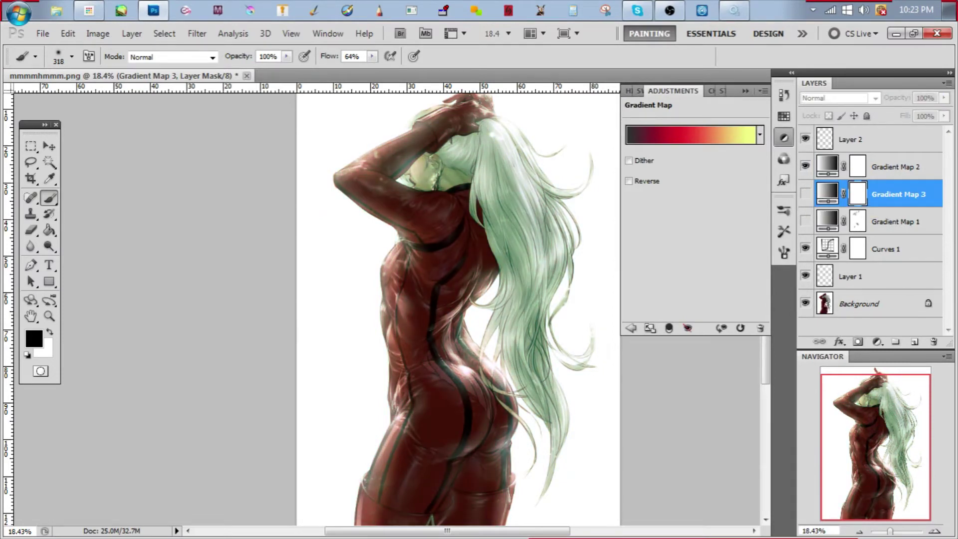
key("ctrl+]")
Try pastel gradient presets on Gradient Map 3, including yellow-to-pink and yellow-to-green, and settle on a green-to-purple gradient
left_click(760, 134)
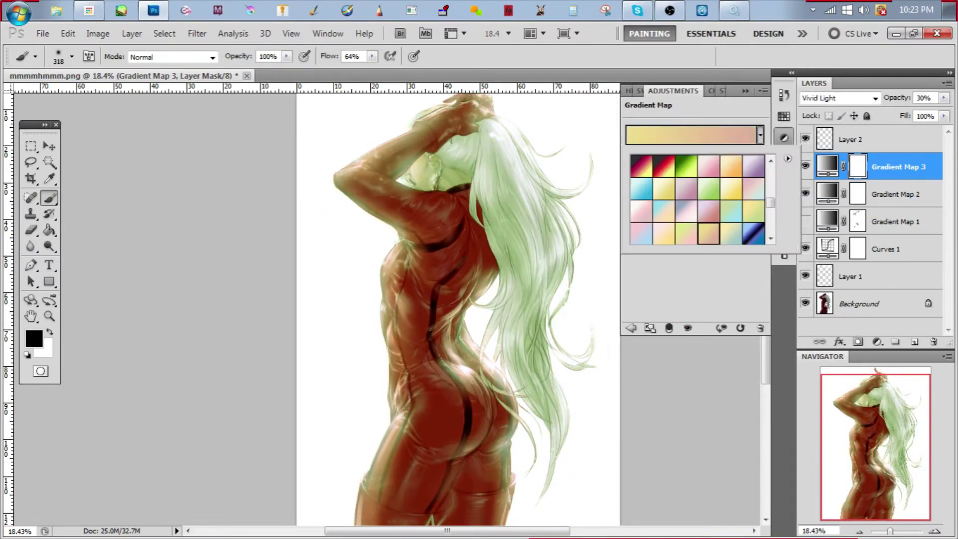
left_click(641, 233)
key("Down")
key("Down")
key("Down")
key("Down")
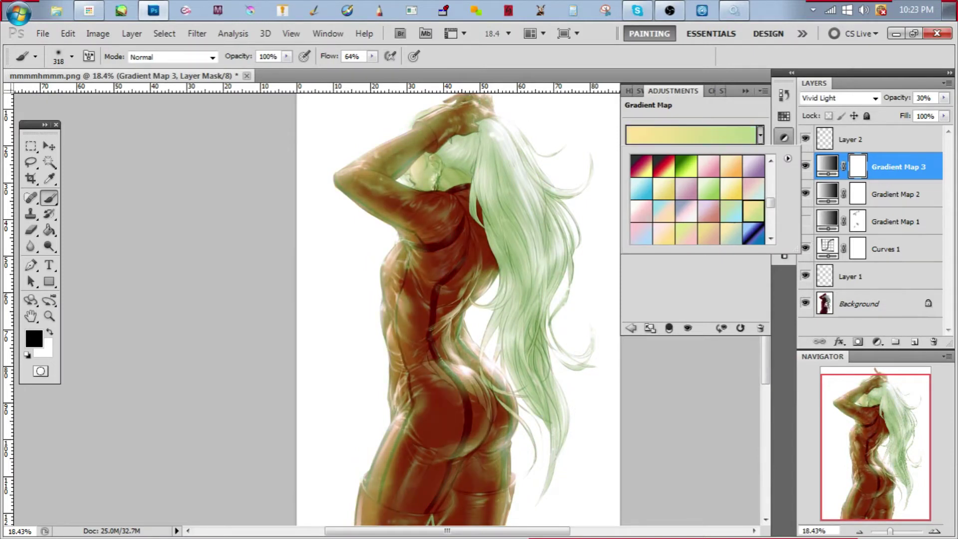
key("Return")
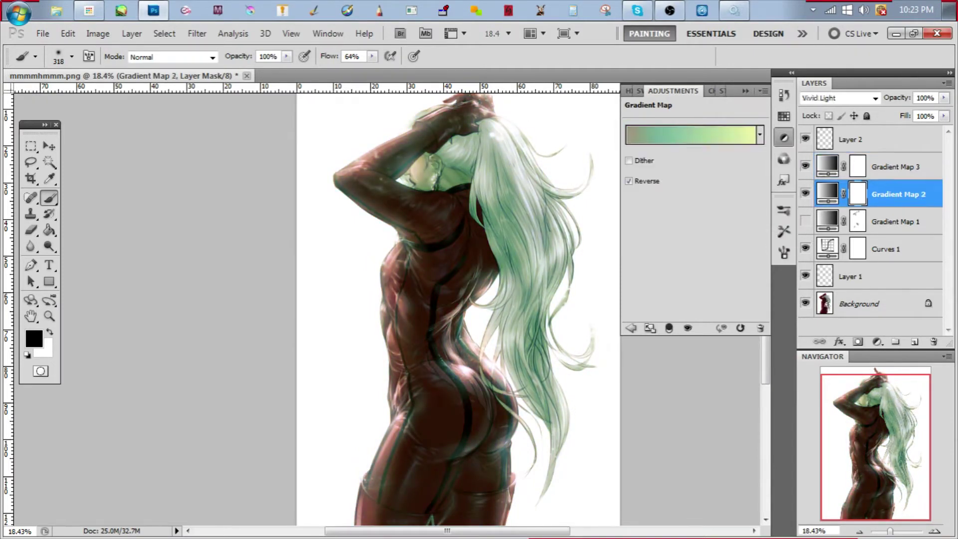
Try other blend modes on Gradient Map 3, including Pin Light, and return it to Vivid Light
left_click(838, 98)
left_click(818, 168)
left_click(838, 97)
left_click(818, 167)
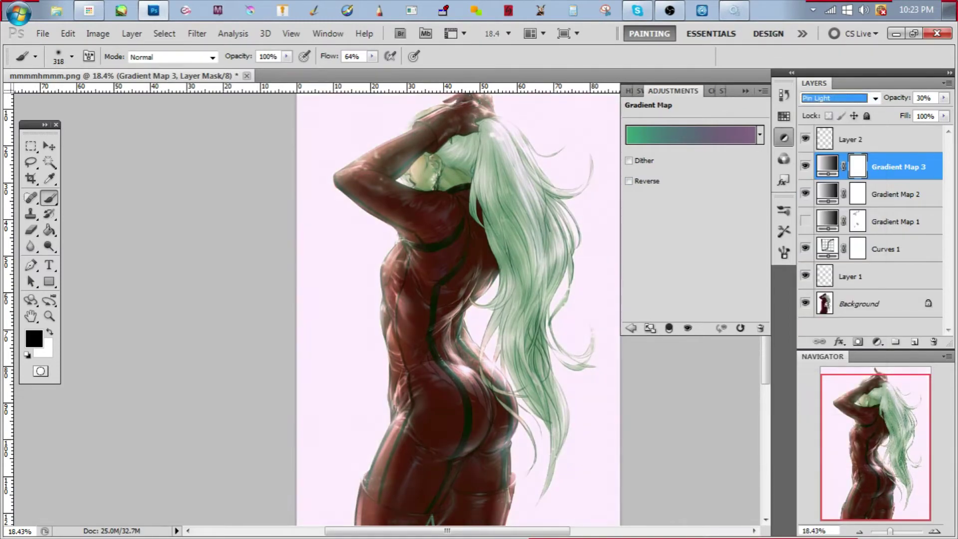
left_click(838, 98)
left_click(818, 313)
Compare the painting with Gradient Map 3 hidden and shown, both close up and at full view
scroll(429, 310, "up", 2)
scroll(349, 309, "down", 3)
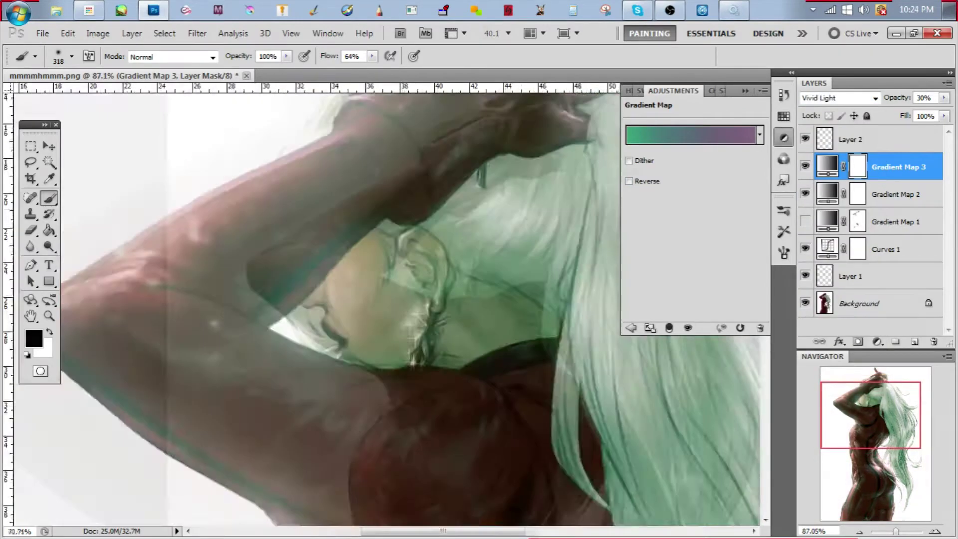
left_click(805, 167)
left_click(805, 167)
scroll(429, 309, "up", 3)
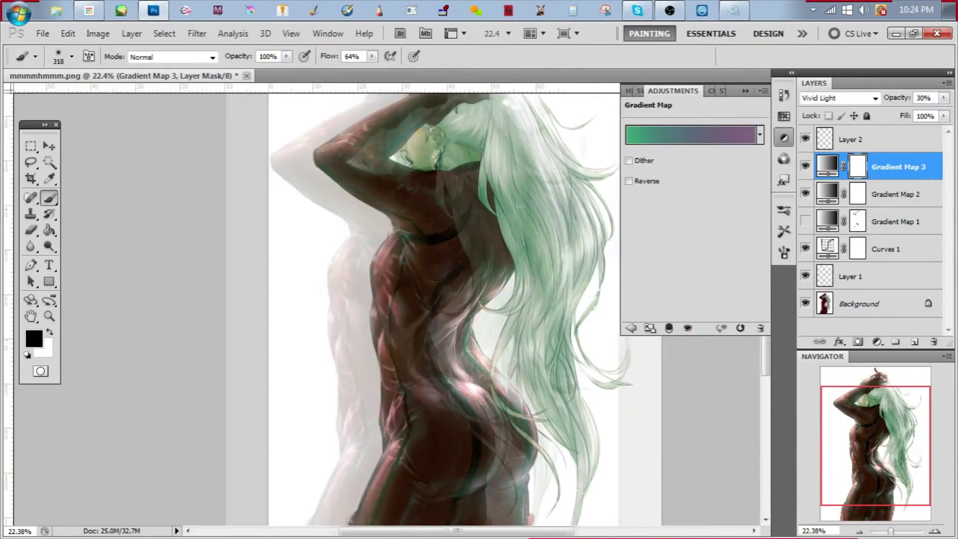
scroll(429, 309, "down", 4)
Delete the Gradient Map 1 layer, make Layer 2 active and display the color swatches
left_click(893, 222)
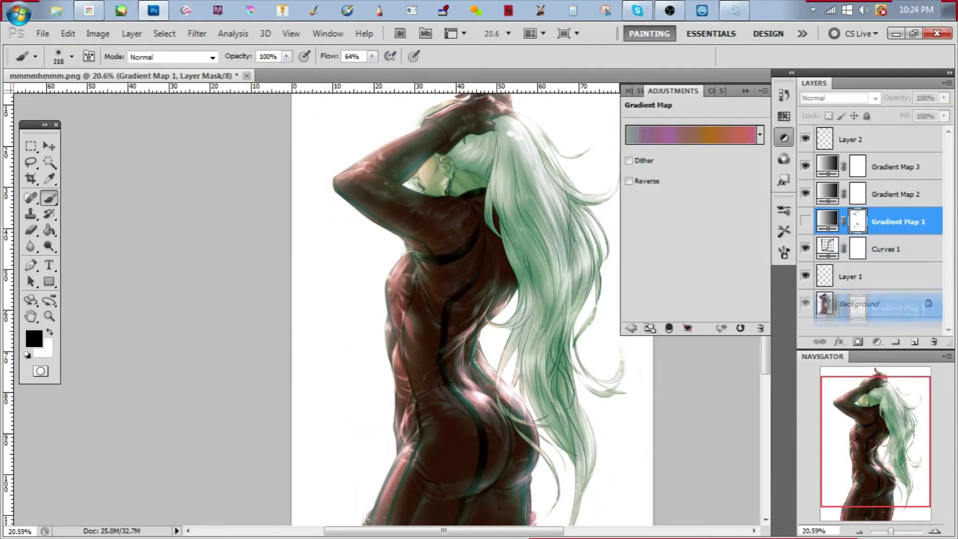
key("Delete")
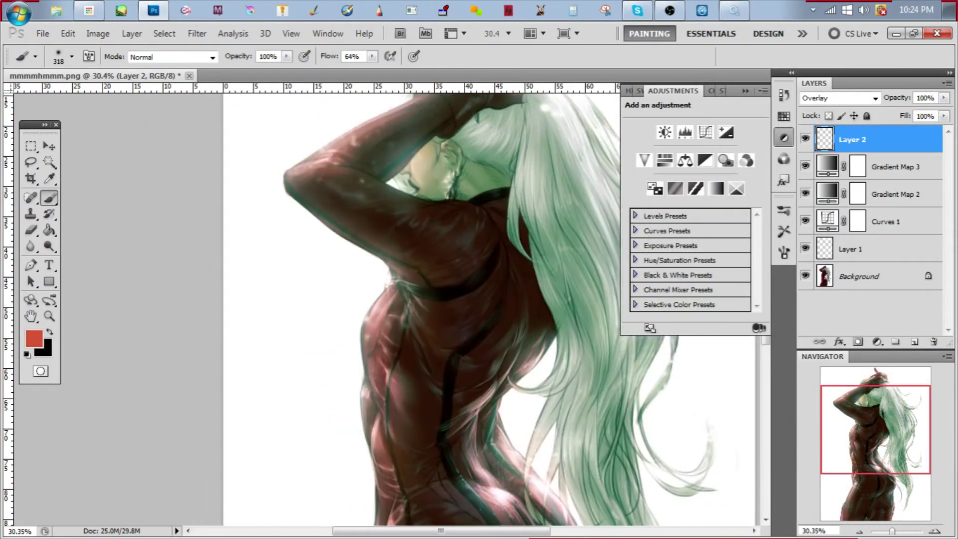
left_click(784, 137)
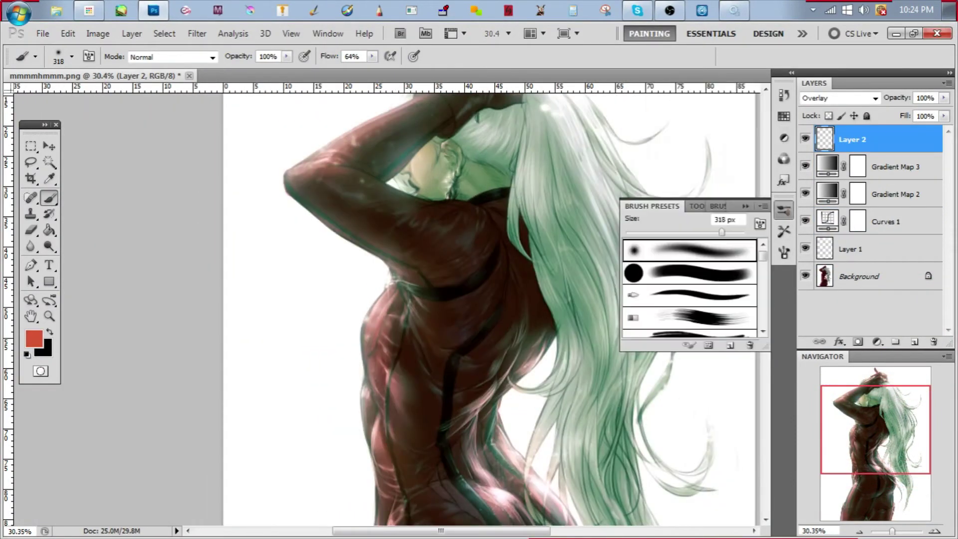
left_click(783, 116)
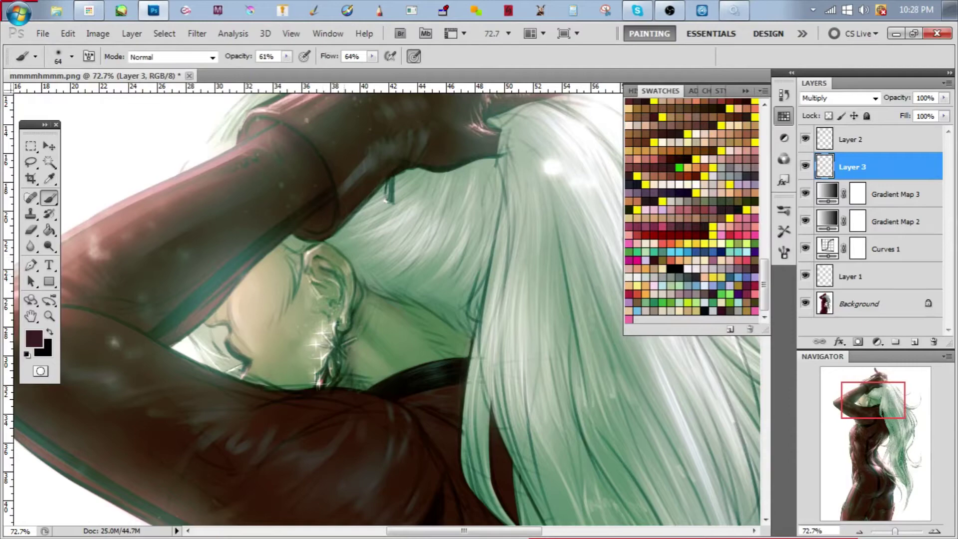
Enlarge the brush to 386 px and shade the suit with dark maroon on the Multiply layer, Layer 3
scroll(387, 305, "down", 6)
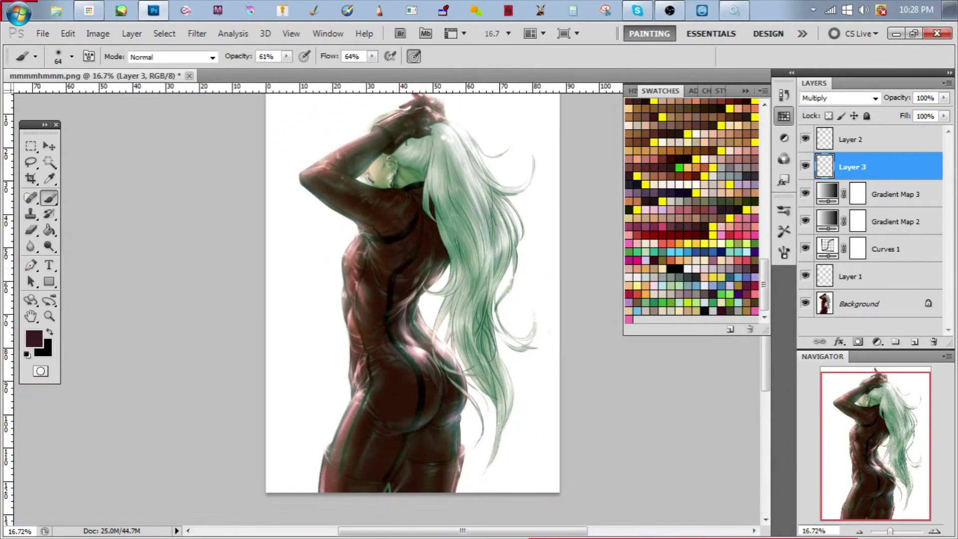
scroll(397, 412, "down", 2)
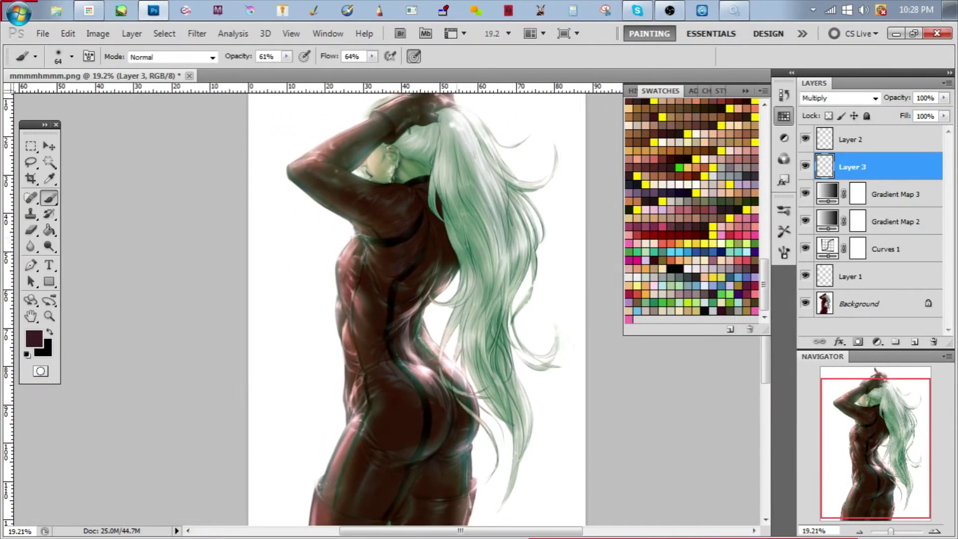
right_click(397, 412, "alt")
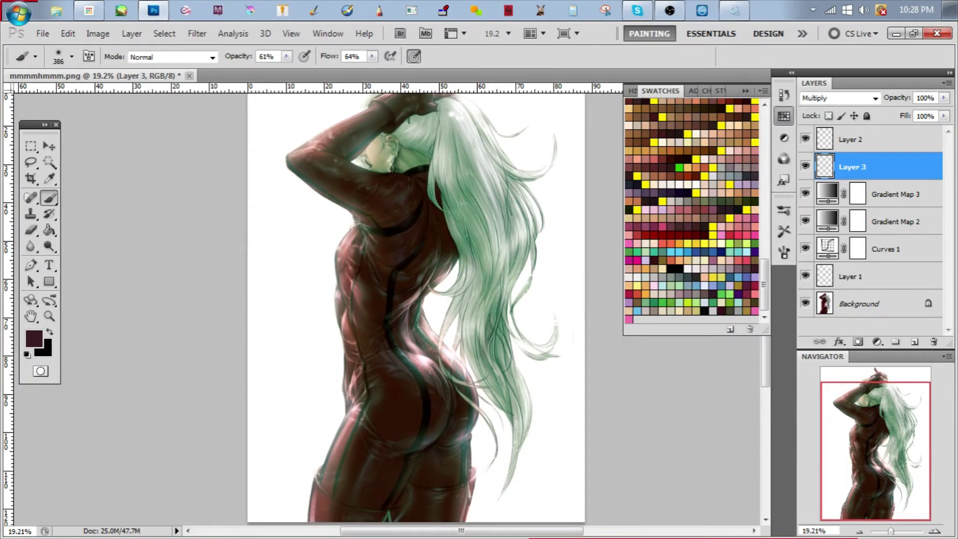
Try dark maroon shading on the upper hair on Layer 3 with a 294 px brush
right_click(451, 127, "alt")
scroll(452, 127, "up", 2)
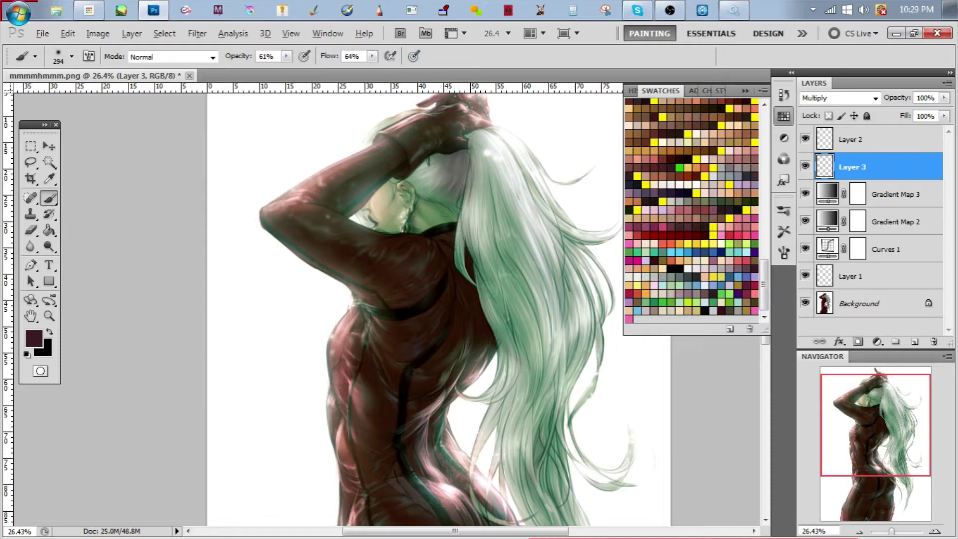
scroll(452, 127, "up", 2)
right_click(337, 197, "alt")
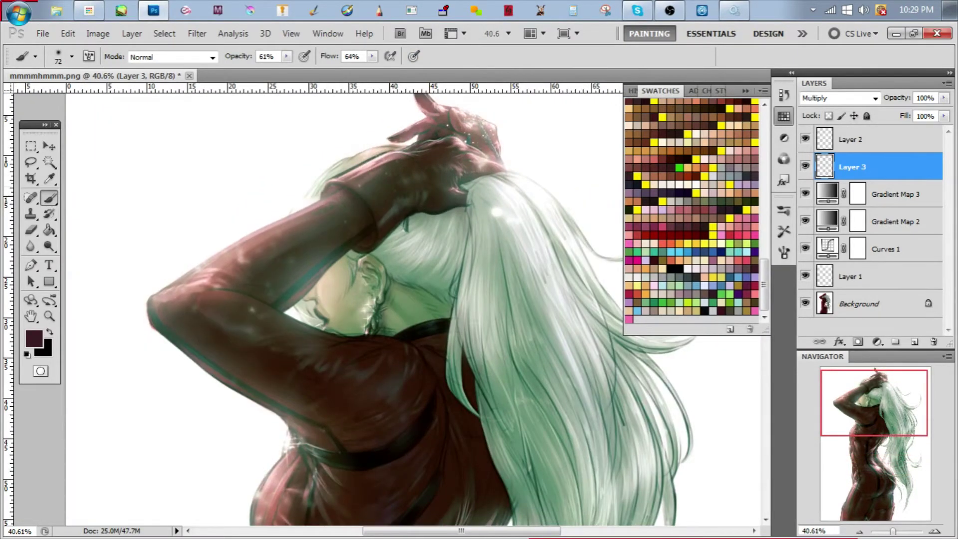
Try dark maroon shading on the suit's hips and thighs on Layer 3 with a 226 px brush
scroll(374, 325, "down", 3)
scroll(374, 325, "up", 3)
right_click(375, 325, "alt")
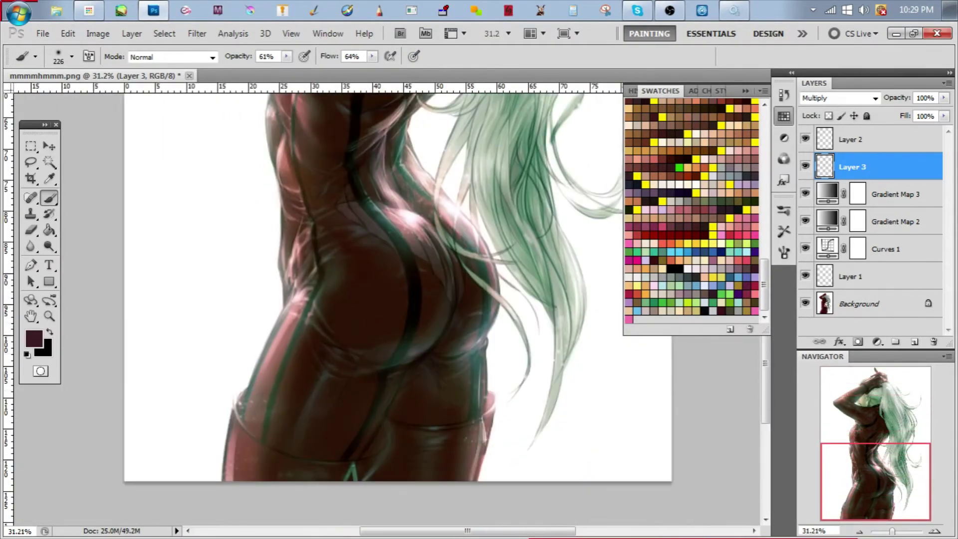
scroll(384, 299, "down", 2)
scroll(384, 299, "up", 3)
scroll(385, 299, "down", 3)
scroll(377, 299, "up", 3)
right_click(377, 304, "alt")
left_click_drag(384, 224, 384, 349)
scroll(384, 300, "up", 3)
scroll(384, 299, "down", 3)
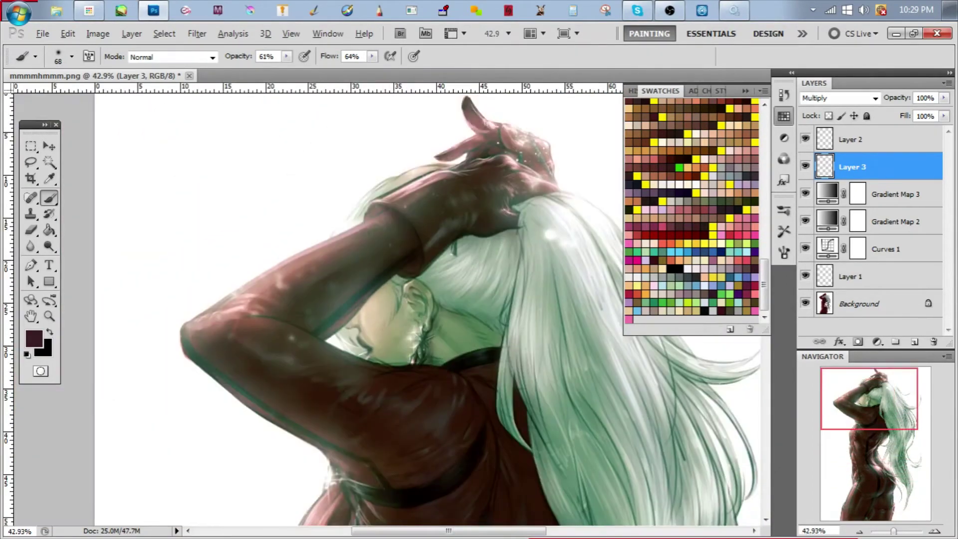
scroll(469, 199, "up", 2)
scroll(469, 199, "down", 5)
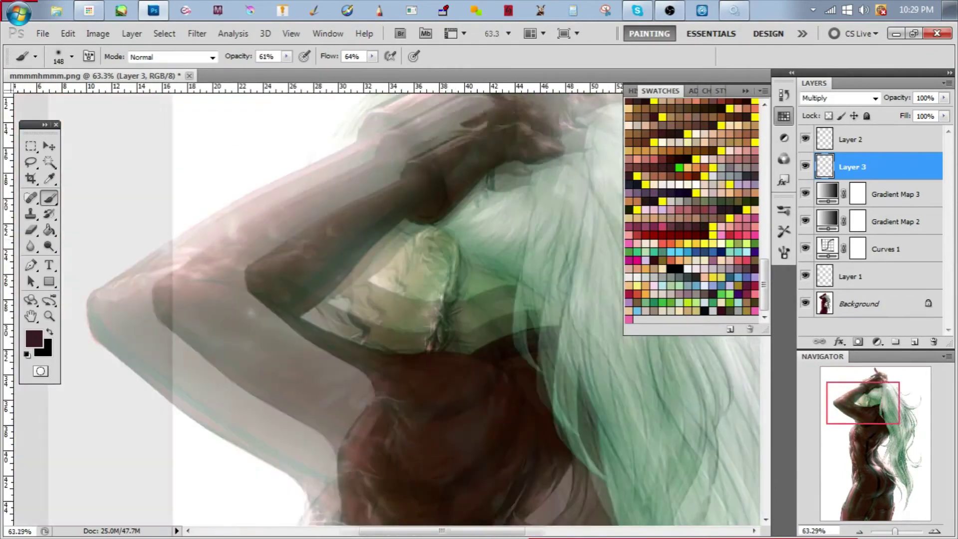
Try a yellow-green tint on the middle of the hair on Layer 3 with a 182 px brush
scroll(451, 235, "up", 2)
key("bracketleft")
key("bracketleft")
key("bracketleft")
key("bracketleft")
key("bracketleft")
key("bracketleft")
key("bracketleft")
scroll(479, 289, "down", 3)
scroll(478, 290, "up", 2)
key("bracketright")
key("bracketright")
key("bracketright")
key("bracketright")
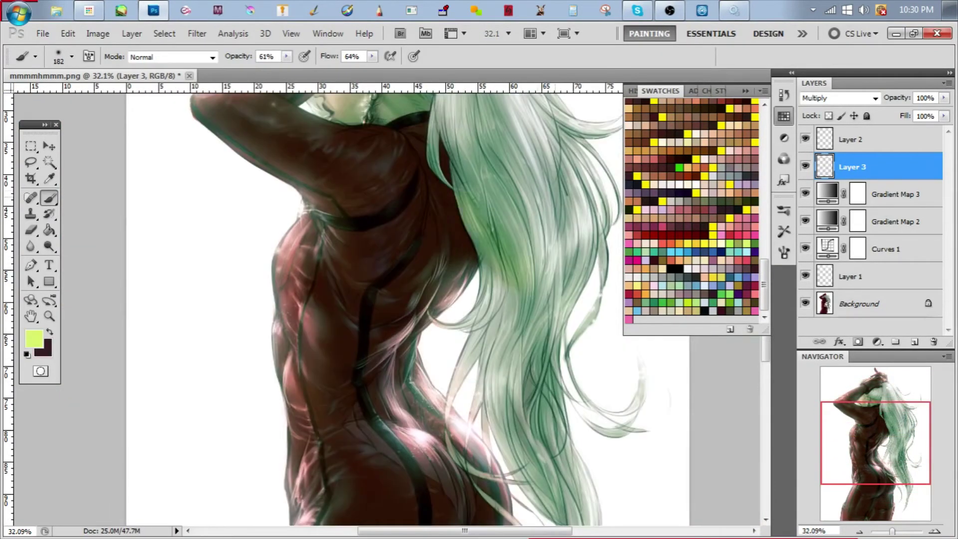
Tint the long hair with muted teal on Layer 3, using soft brush sizes of 425 and 261 px
scroll(379, 300, "up", 2)
scroll(499, 355, "down", 1)
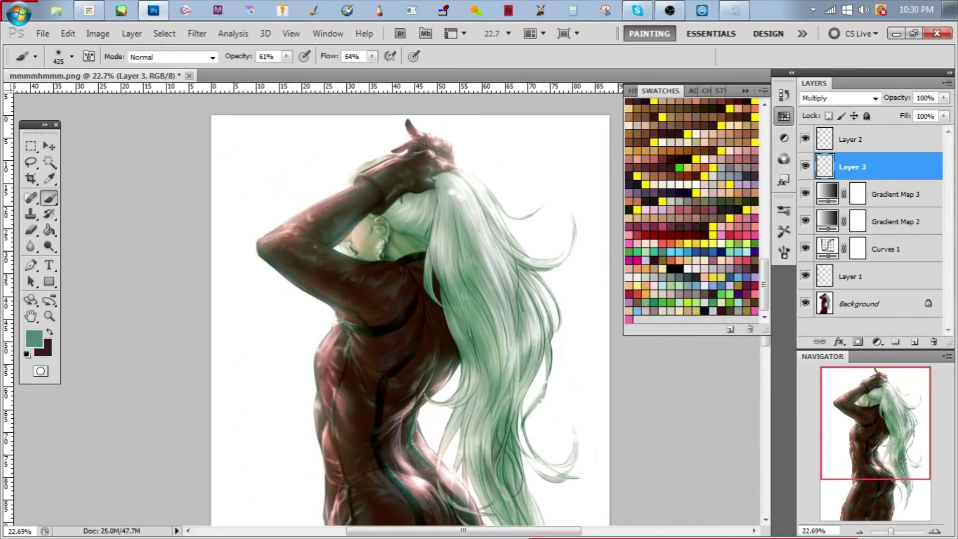
scroll(409, 299, "up", 2)
scroll(409, 299, "down", 3)
key("bracketleft")
key("bracketleft")
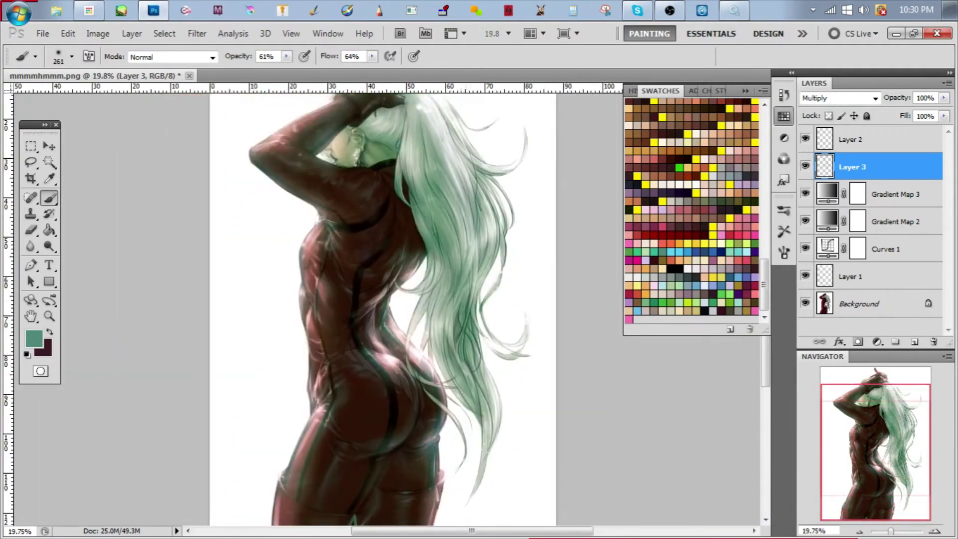
scroll(384, 300, "up", 2)
scroll(398, 137, "up", 3)
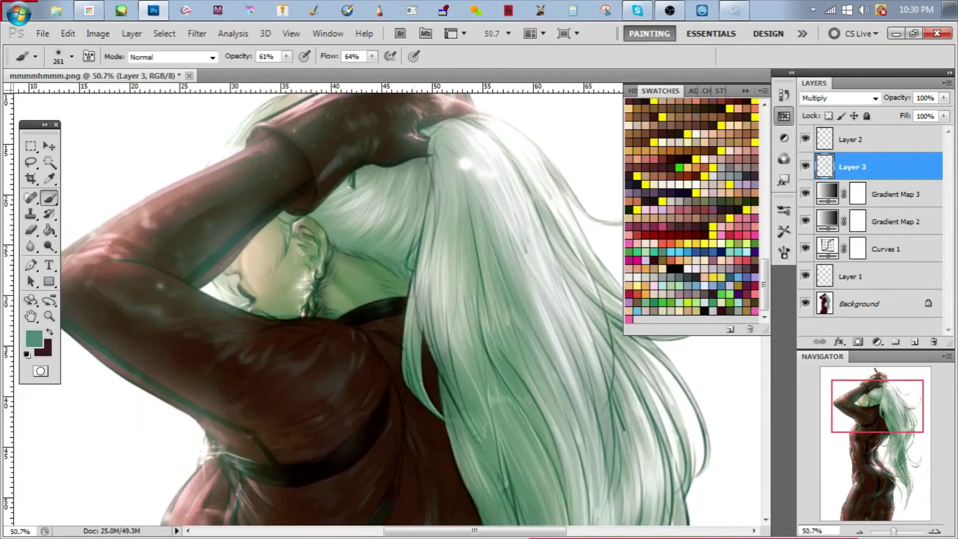
scroll(389, 300, "down", 1)
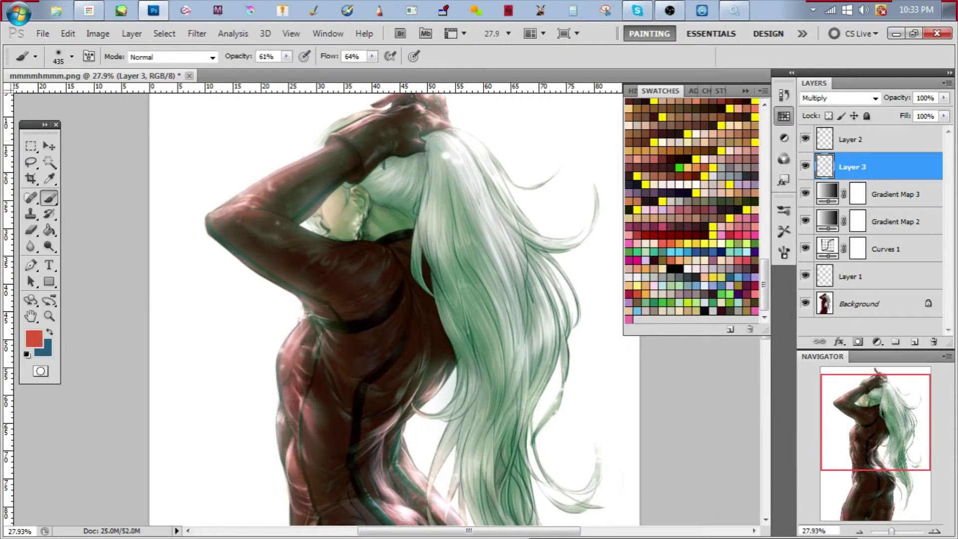
Set Layer 4's blend mode to Linear Dodge (Add) and choose the textured 200 px brush preset with a light purple color
left_click(852, 139)
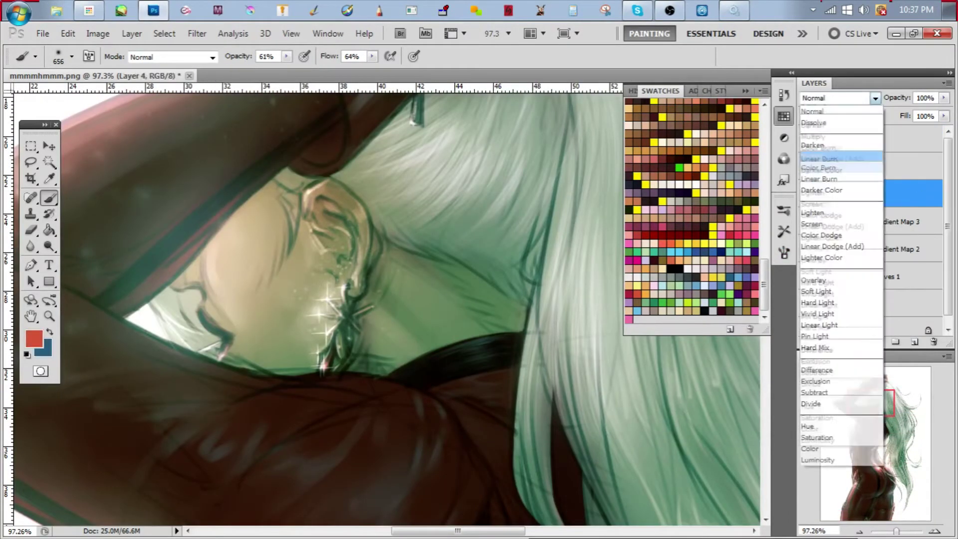
scroll(690, 288, "down", 5)
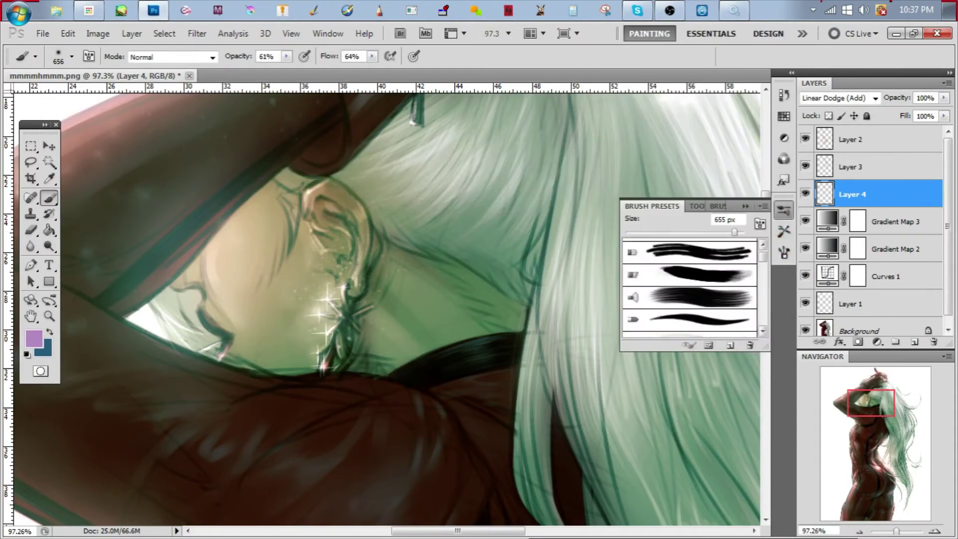
left_click(690, 282)
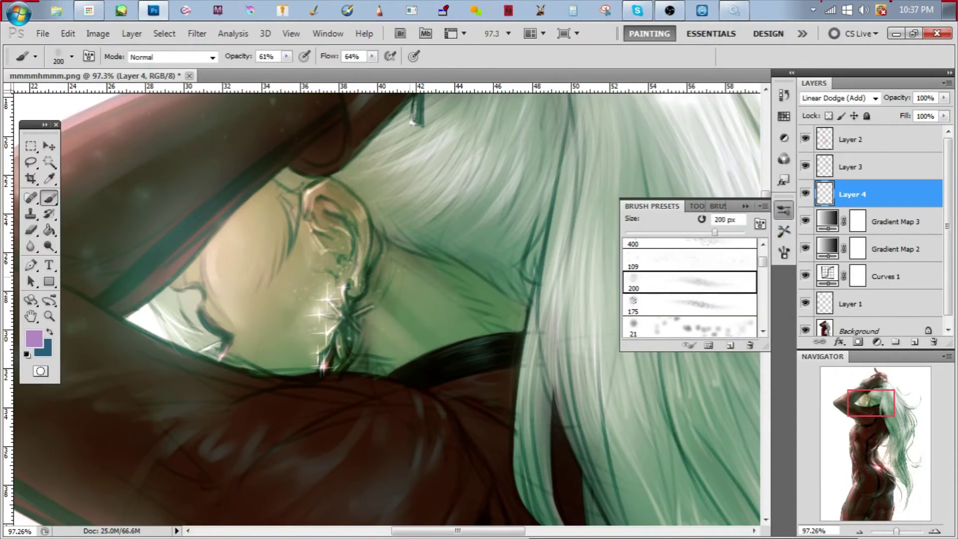
Paint light purple textured highlights over the raised arm's sleeve on Layer 4
scroll(224, 187, "up", 3)
left_click_drag(224, 188, 300, 26)
scroll(386, 309, "down", 4)
scroll(386, 309, "up", 3)
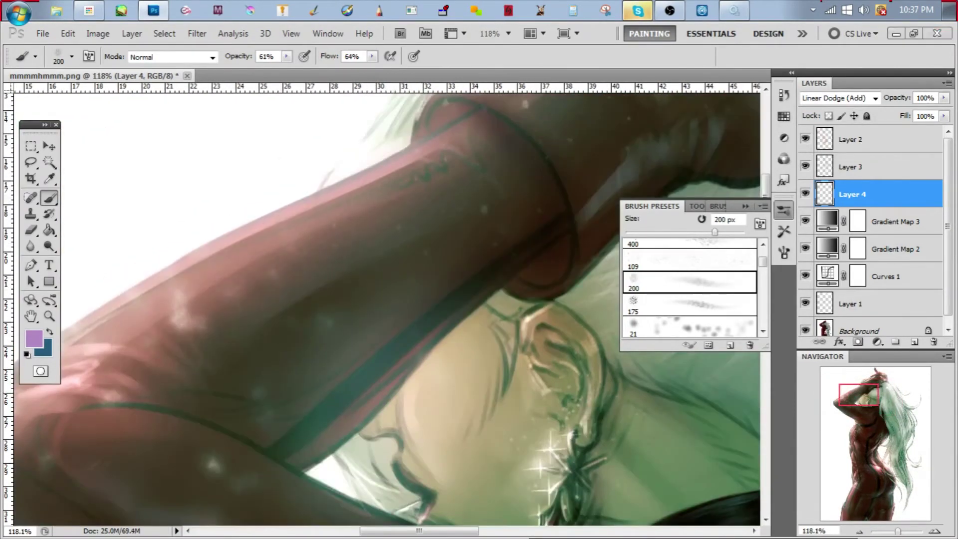
key("alt+Tab")
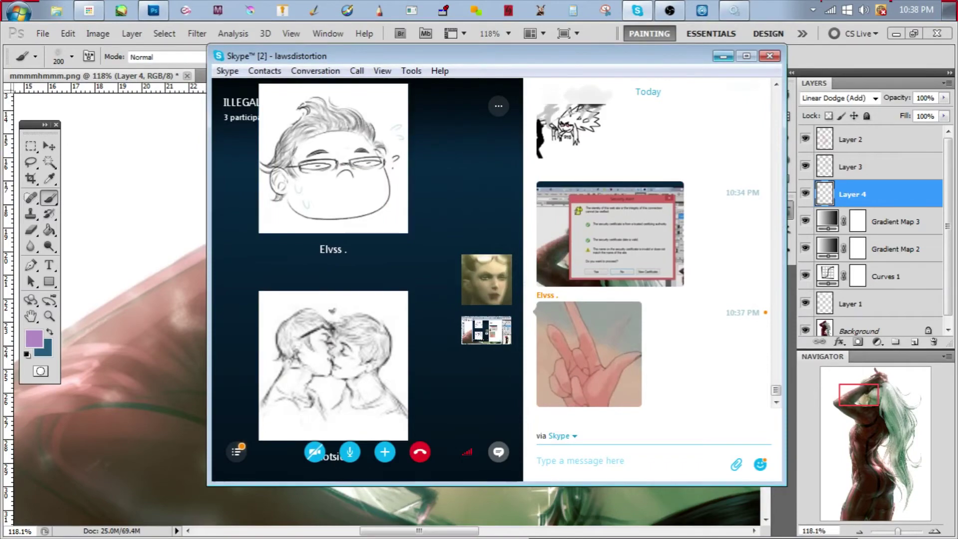
key("alt+Tab")
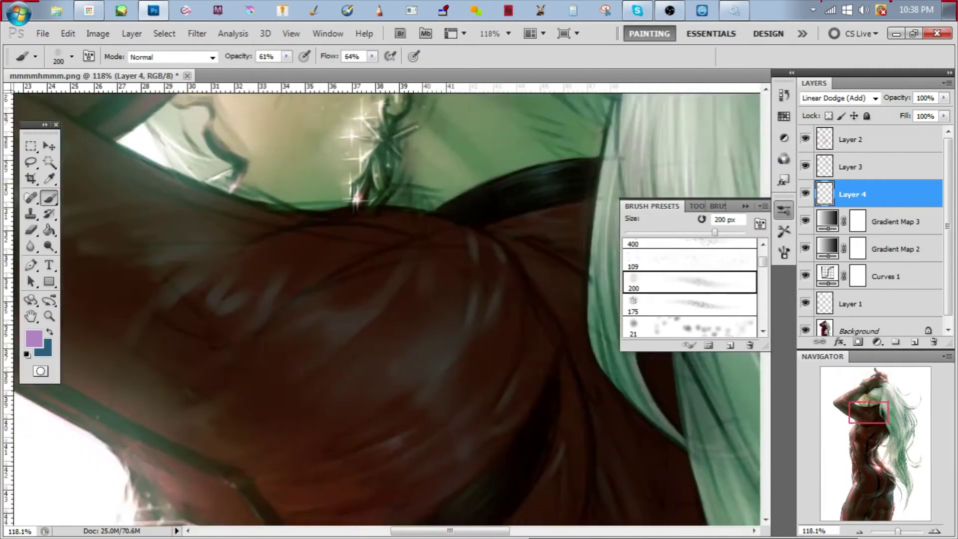
Paint light purple textured strokes over the suit's back, hips and waist on Layer 4 with the 200 px brush
scroll(387, 305, "down", 15)
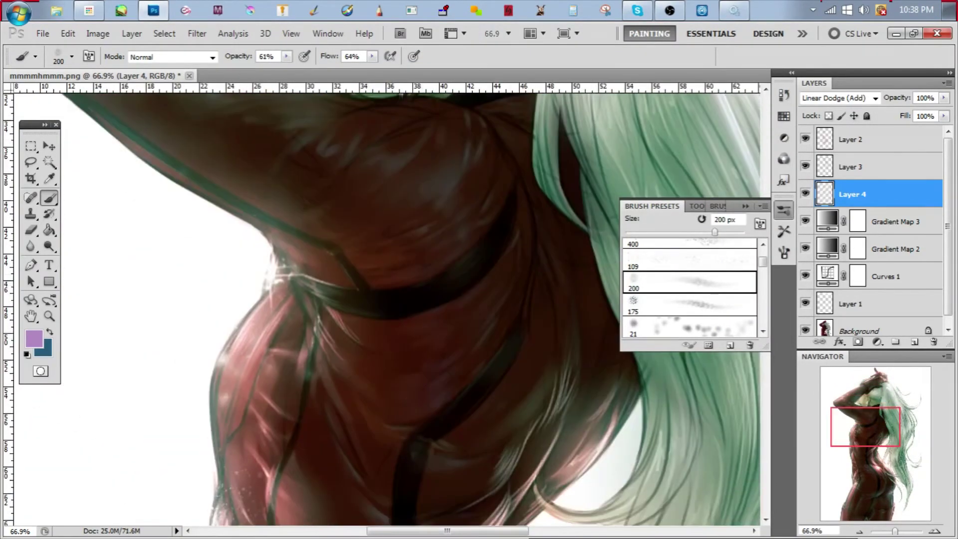
scroll(387, 305, "down", 5)
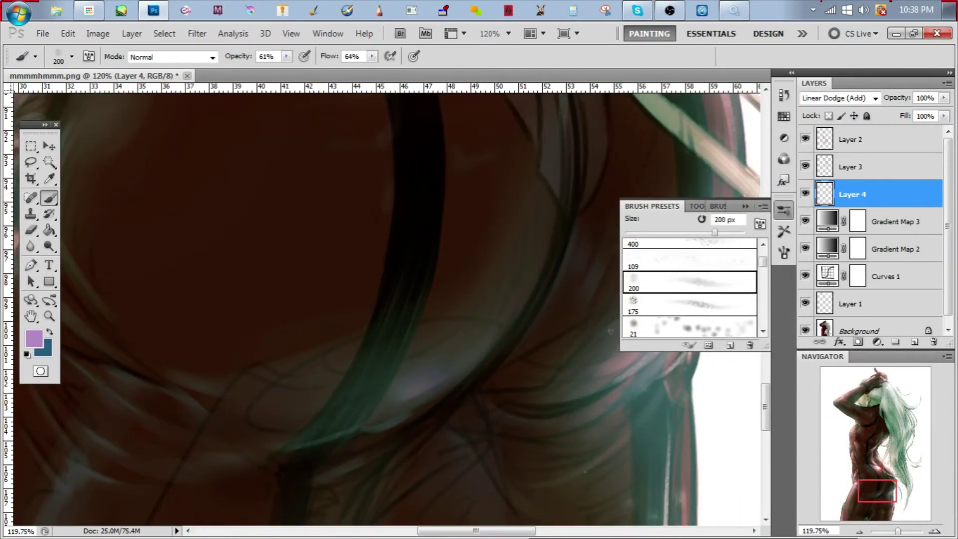
scroll(386, 304, "down", 3)
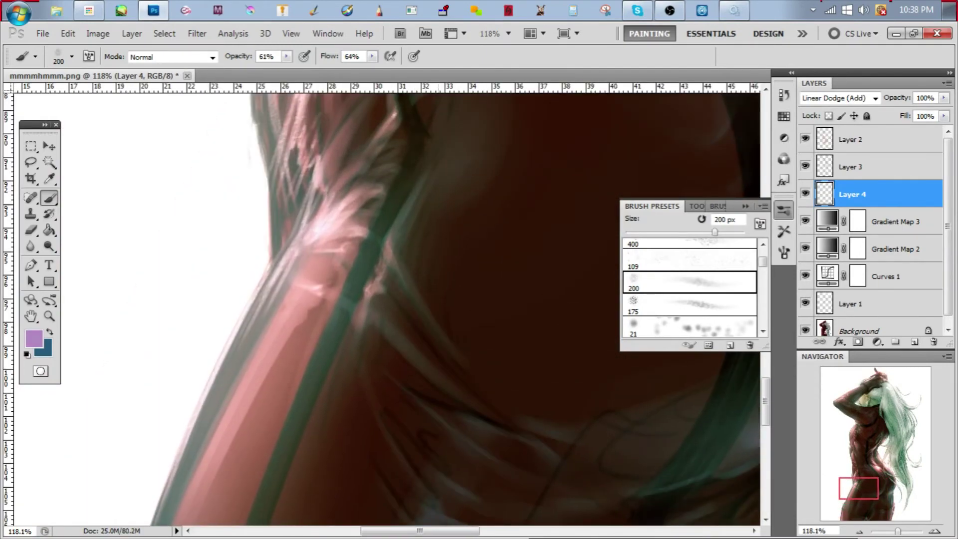
scroll(387, 304, "up", 3)
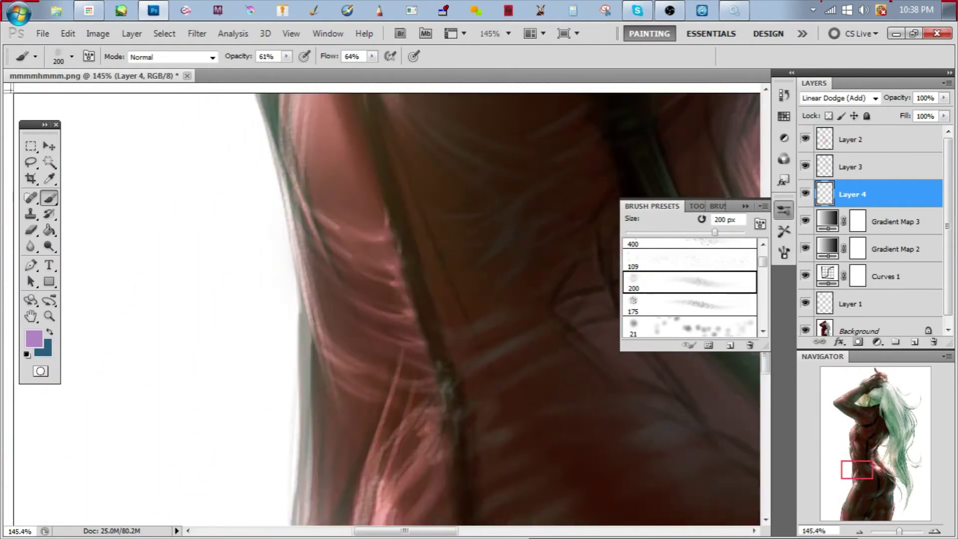
scroll(386, 304, "down", 4)
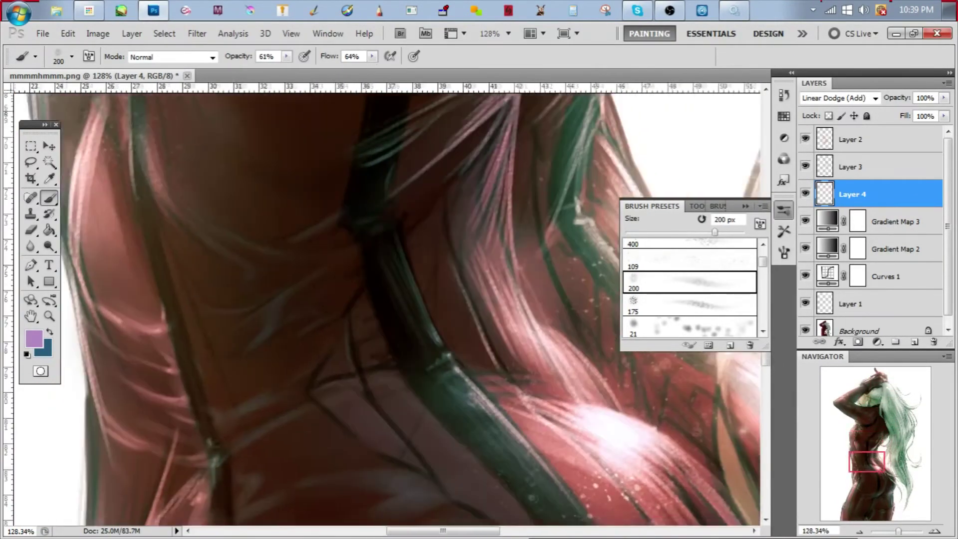
Examine the highlights along the suit's waist, hips and thighs at close and full-figure zoom
mouse_move(379, 299)
left_mouse_down()
mouse_move(369, 306)
mouse_move(389, 160)
left_mouse_up()
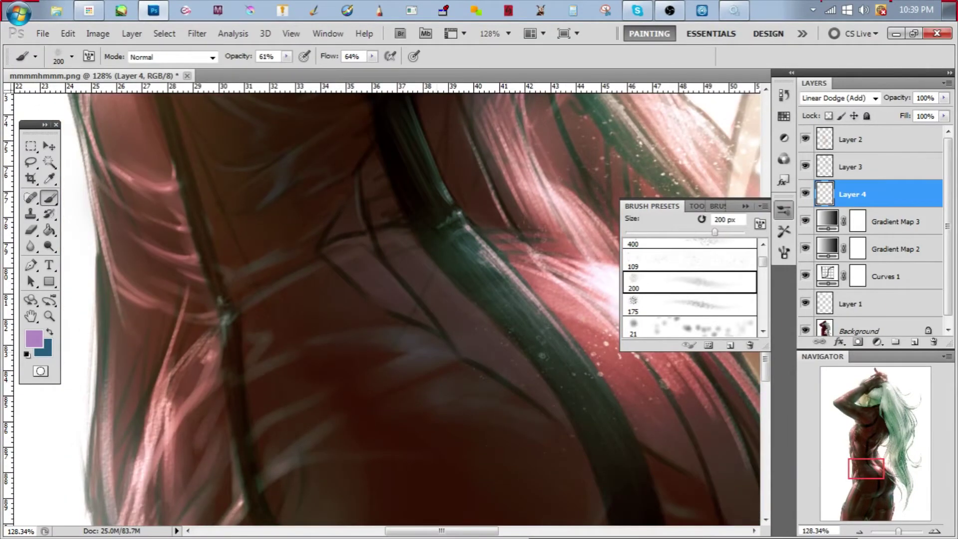
scroll(387, 304, "down", 2)
scroll(386, 304, "down", 3)
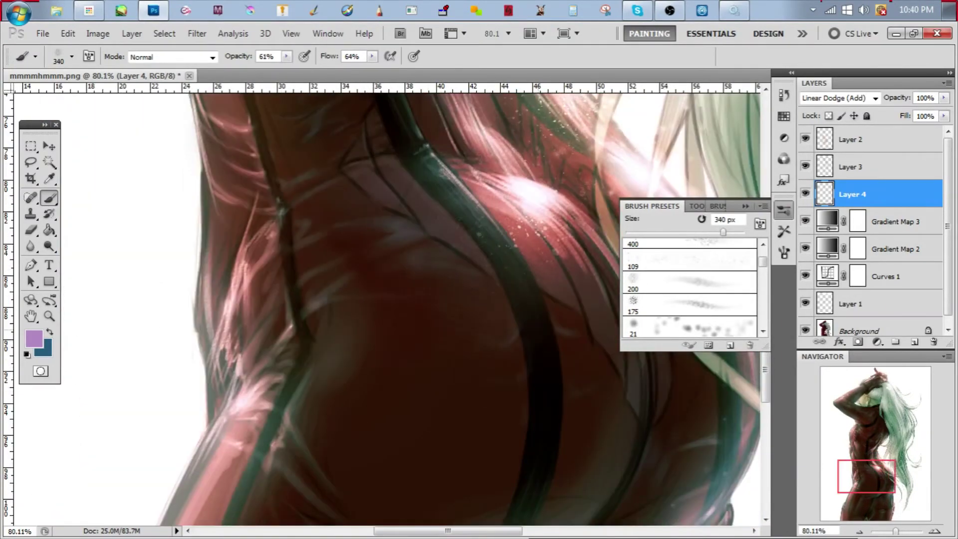
scroll(387, 305, "up", 1)
scroll(387, 304, "down", 4)
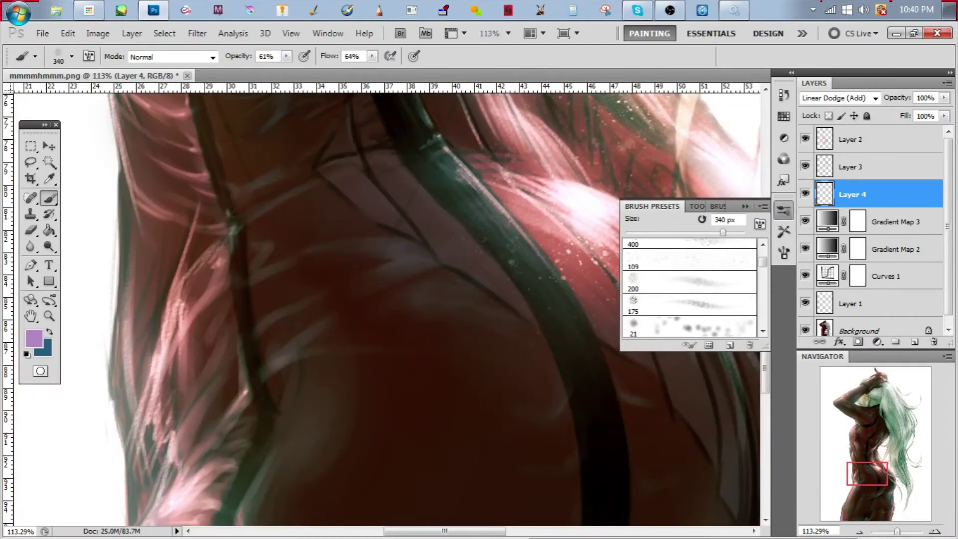
scroll(387, 305, "up", 5)
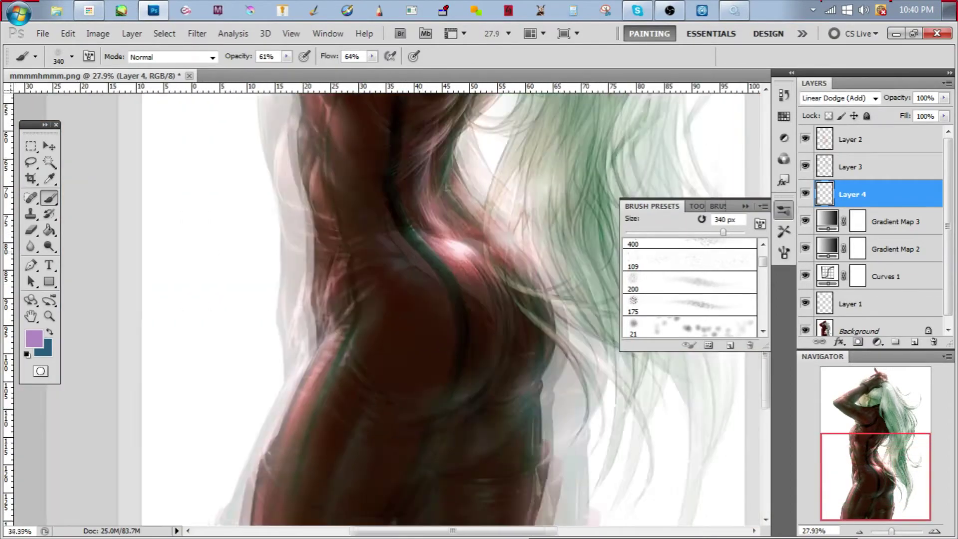
scroll(387, 304, "down", 2)
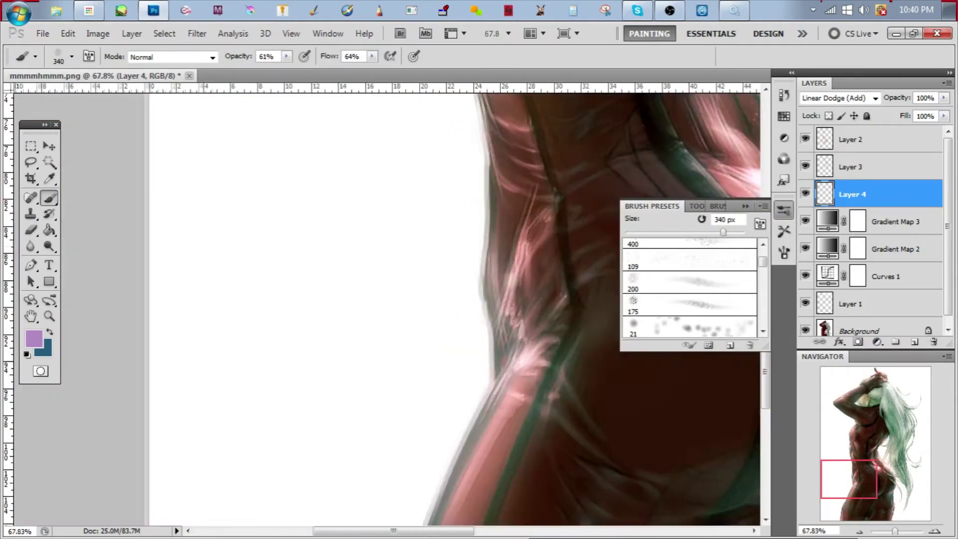
scroll(386, 304, "down", 3)
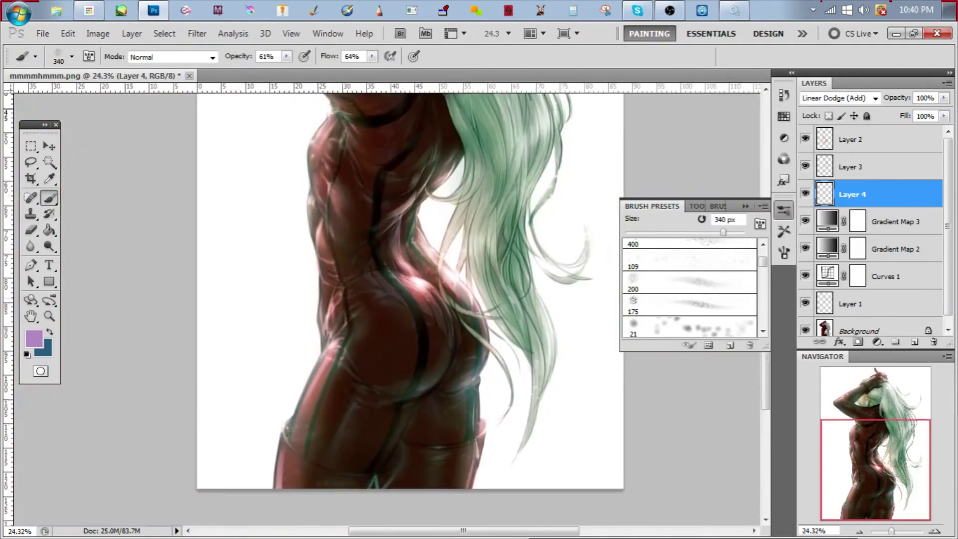
scroll(387, 305, "up", 2)
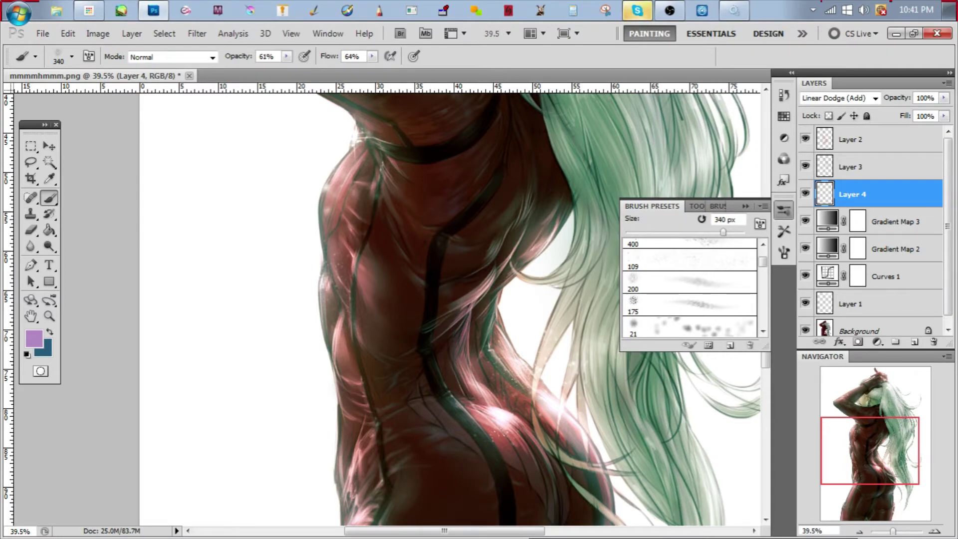
scroll(539, 360, "up", 5)
key("alt+Tab")
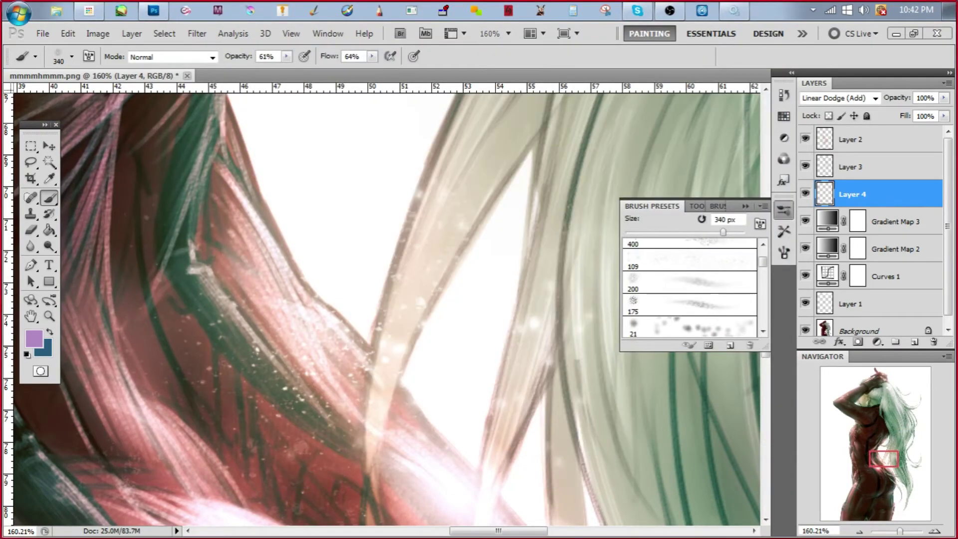
Review the whole painting, comparing the back, raised arm, face, hair and legs at several zoom levels
scroll(386, 309, "down", 6)
scroll(386, 310, "up", 2)
scroll(387, 310, "down", 3)
scroll(421, 282, "up", 4)
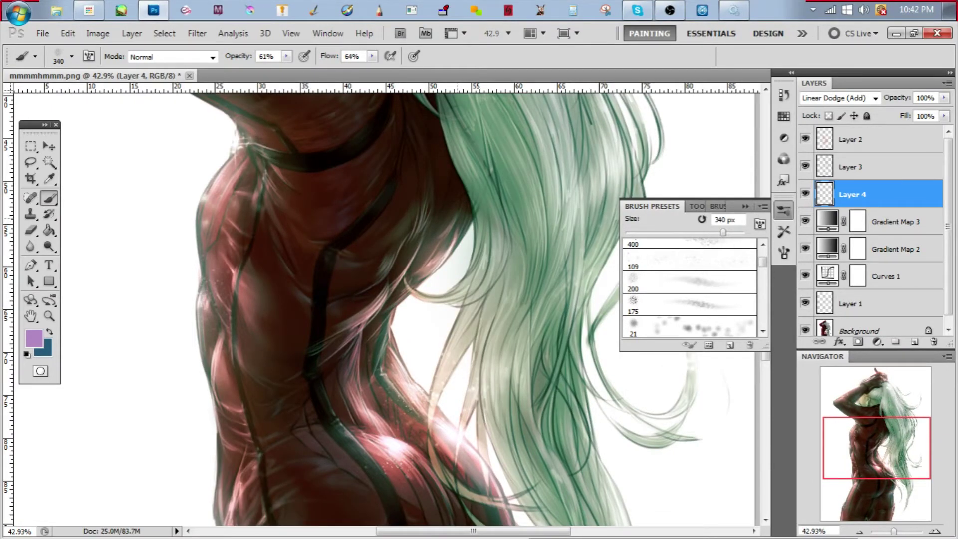
scroll(421, 282, "down", 2)
scroll(421, 283, "up", 4)
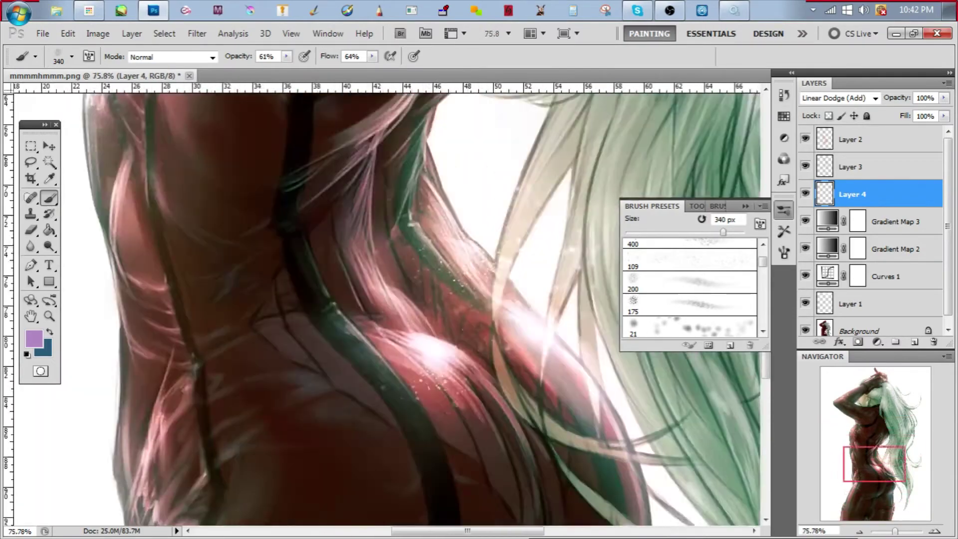
scroll(421, 282, "down", 6)
scroll(421, 283, "up", 3)
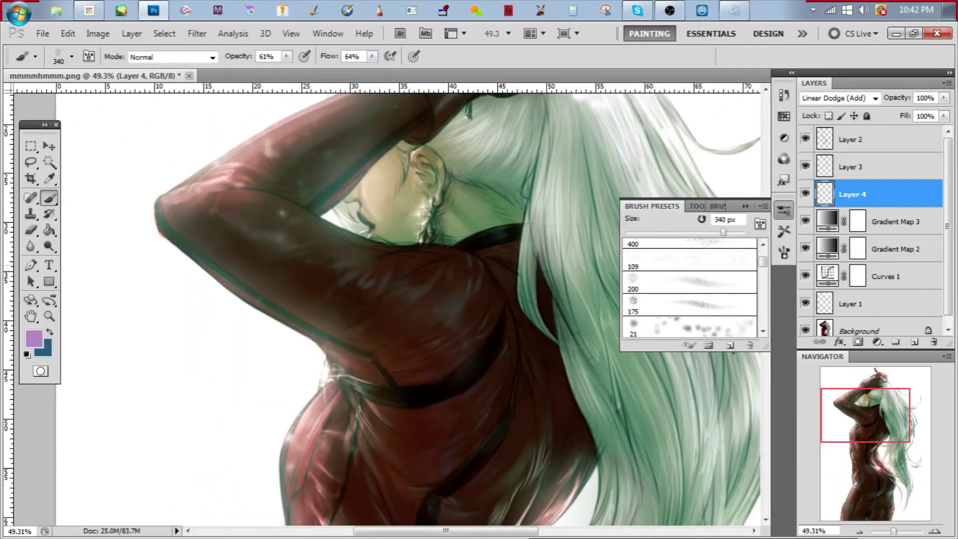
scroll(421, 282, "down", 2)
scroll(421, 282, "up", 2)
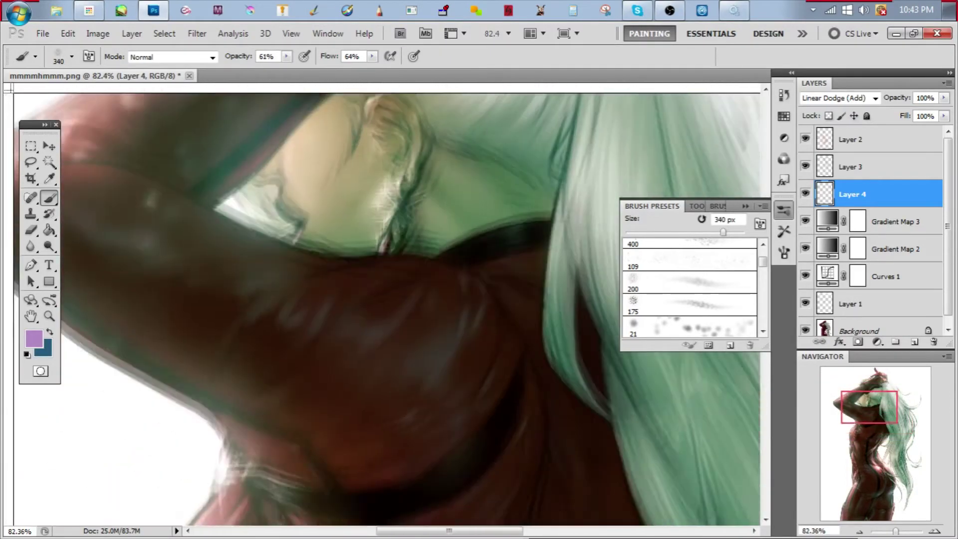
scroll(421, 349, "down", 3)
scroll(422, 349, "up", 3)
scroll(421, 349, "down", 4)
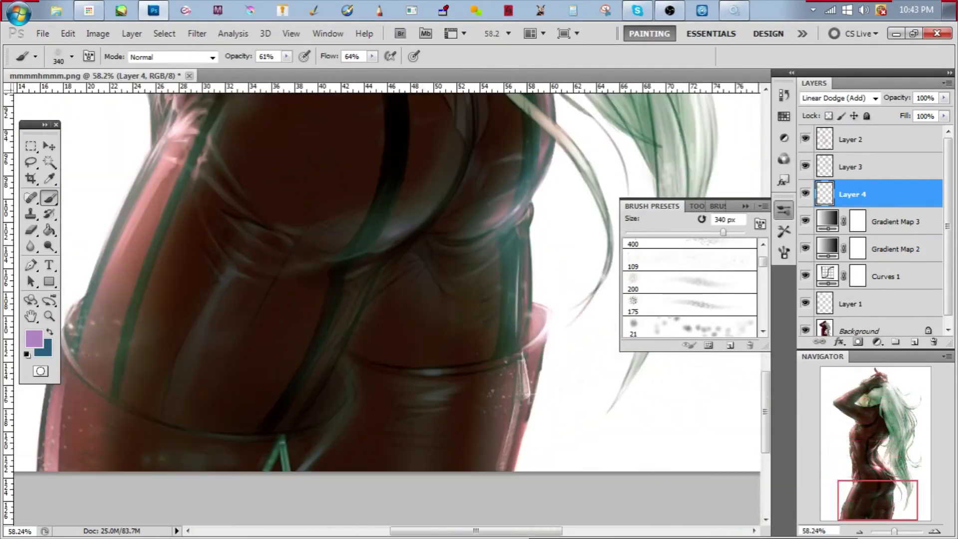
scroll(421, 349, "up", 7)
scroll(421, 349, "down", 6)
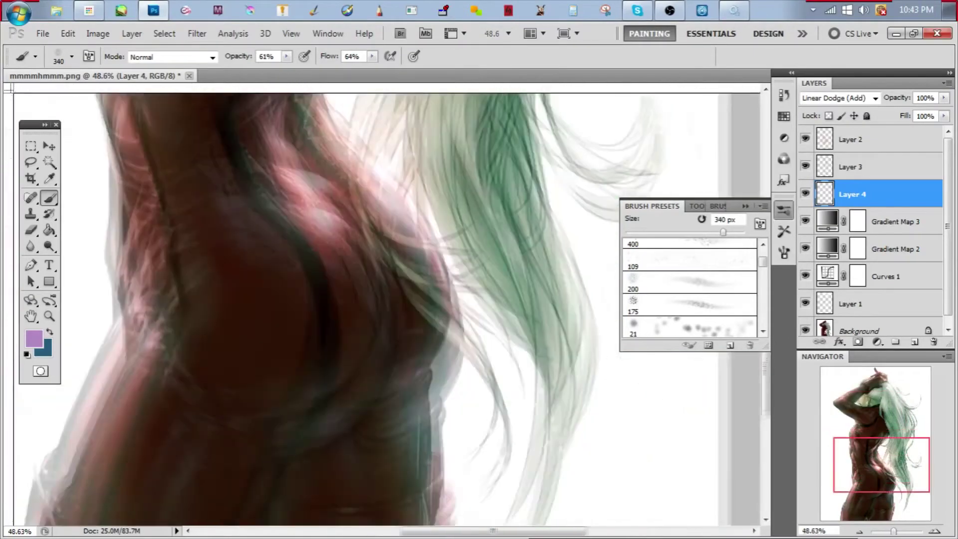
scroll(421, 349, "up", 1)
scroll(421, 349, "down", 4)
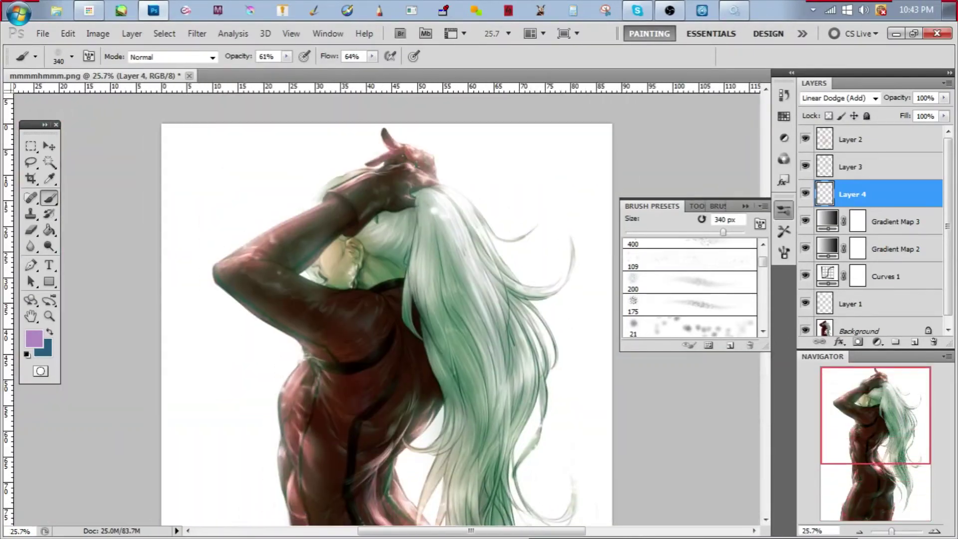
key("alt+Tab")
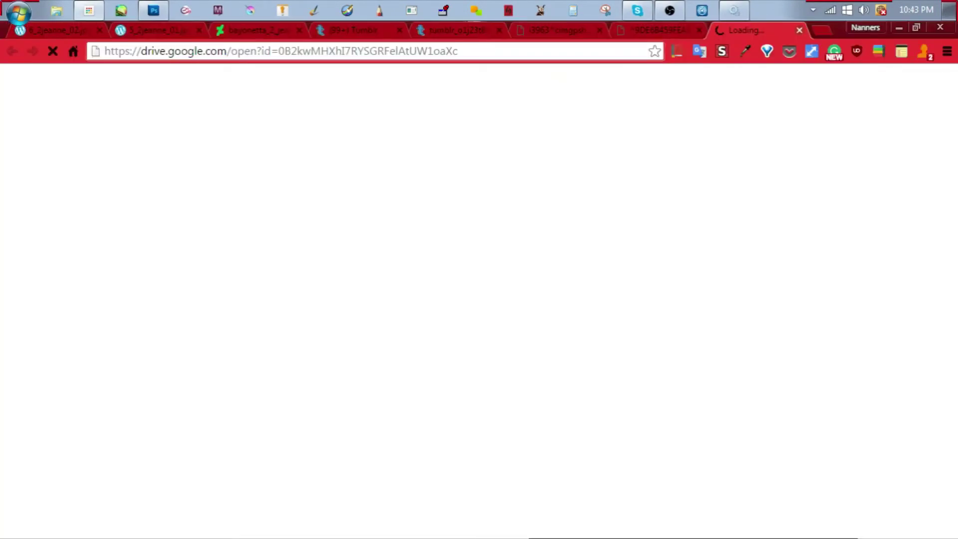
key("alt+Tab")
scroll(379, 299, "up", 4)
scroll(379, 299, "down", 2)
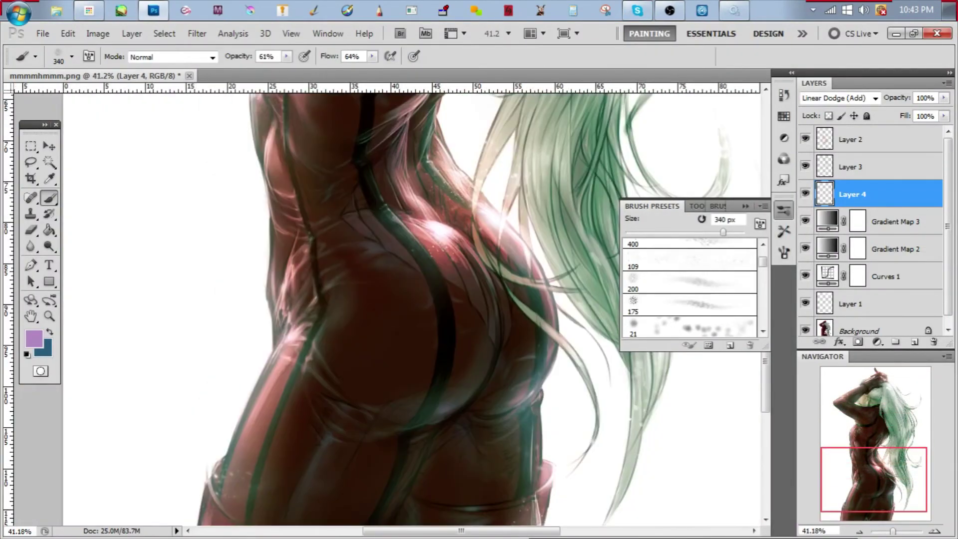
Add a new layer above Layer 2 and set its blend mode to Vivid Light
left_click(853, 139)
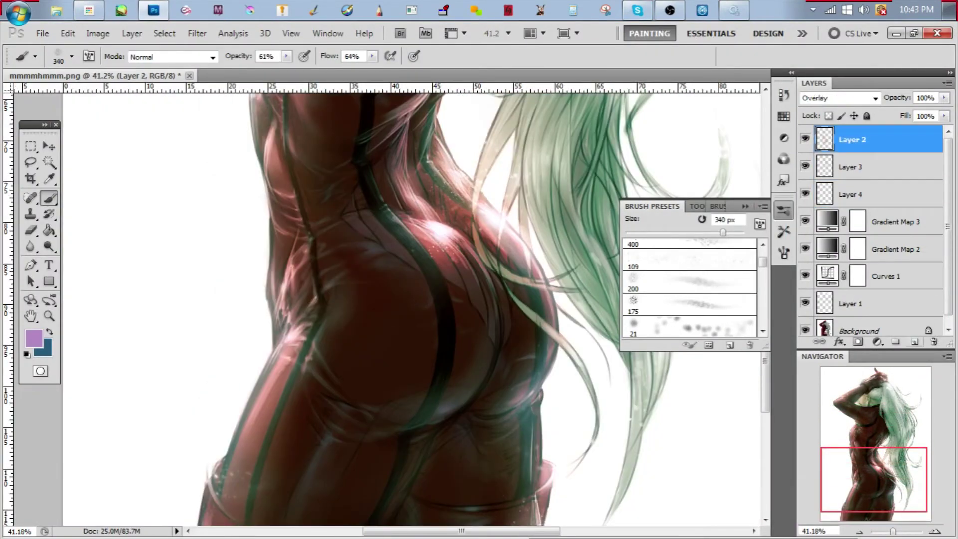
left_click(838, 98)
left_click(818, 274)
left_click(914, 342)
Move Layer 4 up the layer stack so it sits directly above Layer 2
left_click(853, 167)
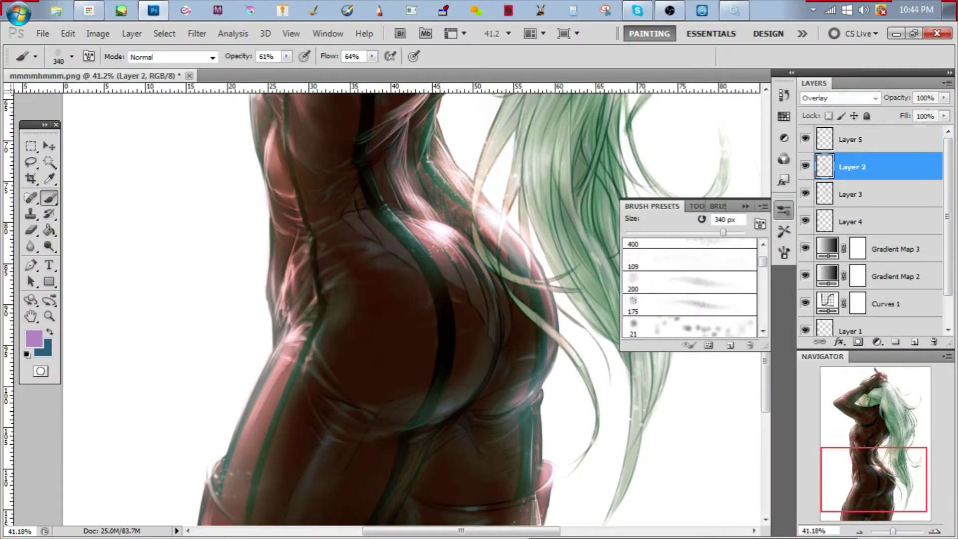
left_click(852, 222)
left_click_drag(850, 159, 850, 156)
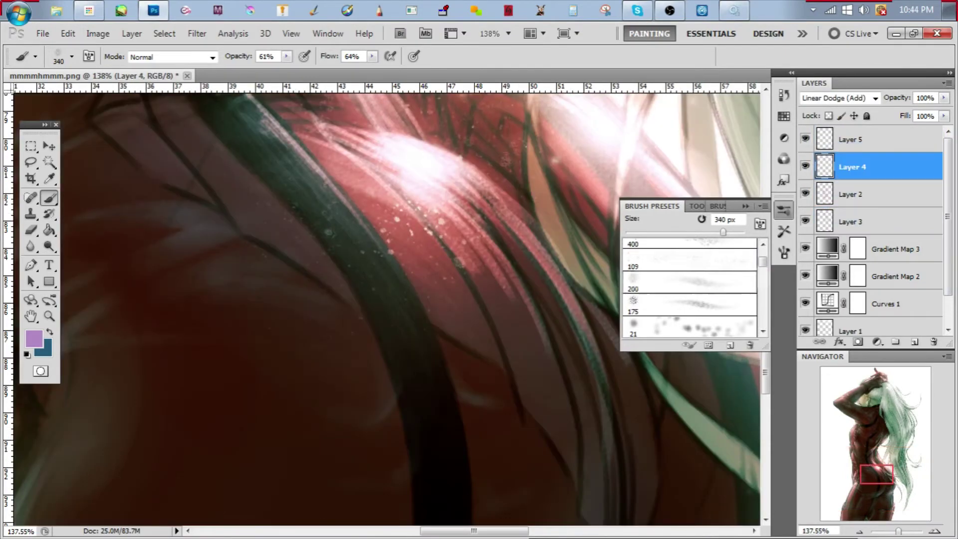
Try the 50 px speckle brush preset on the suit's hip area on Layer 4
key("ctrl+0")
scroll(386, 299, "up", 5)
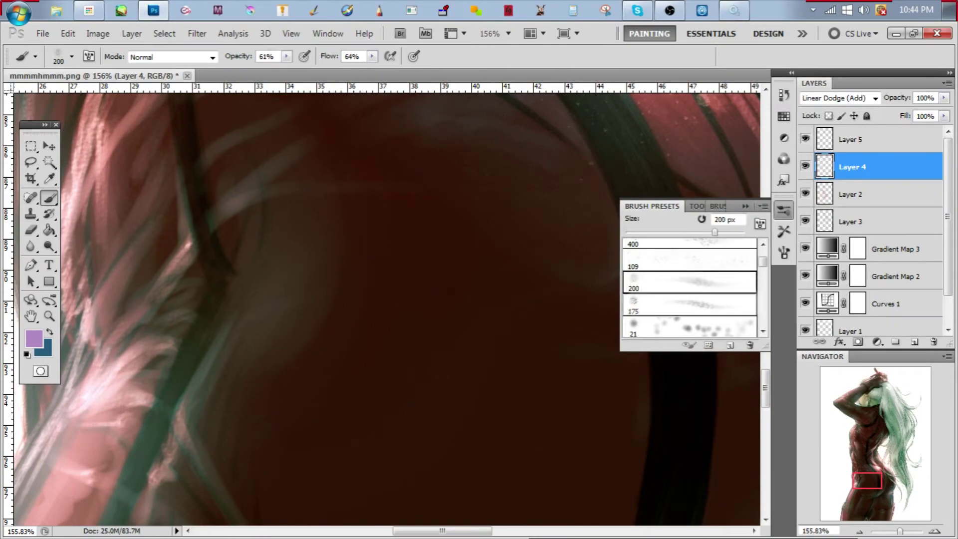
scroll(387, 299, "down", 4)
key("period")
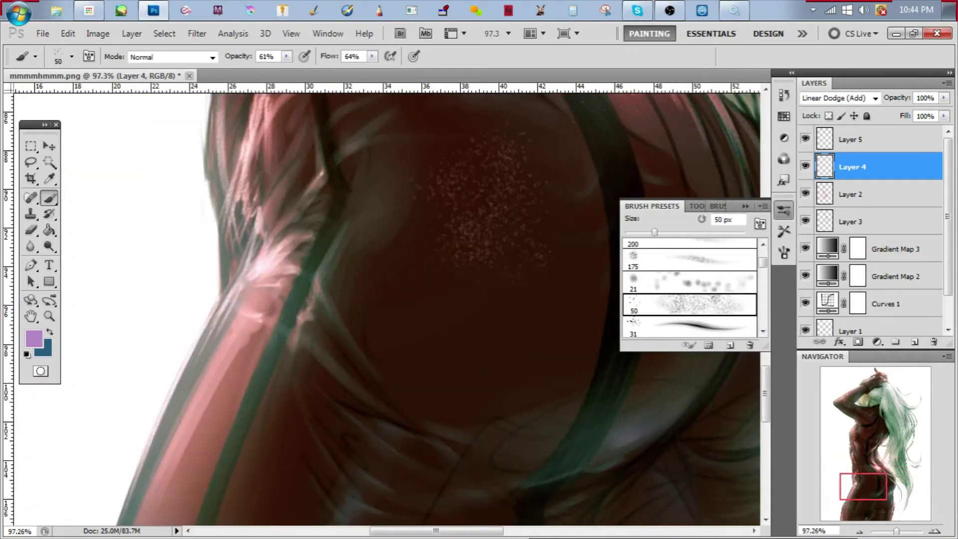
Examine the face, earring, raised arm, hair and hips for areas needing more texture or highlights
scroll(386, 299, "up", 4)
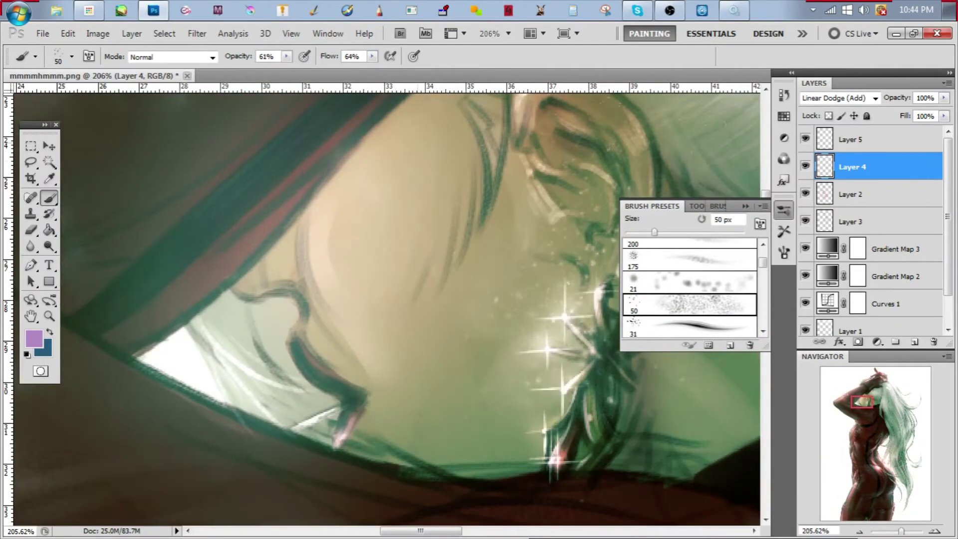
scroll(387, 299, "down", 2)
scroll(386, 300, "down", 1)
scroll(387, 299, "down", 4)
scroll(387, 300, "up", 3)
scroll(387, 300, "down", 3)
scroll(386, 299, "up", 1)
scroll(387, 300, "up", 2)
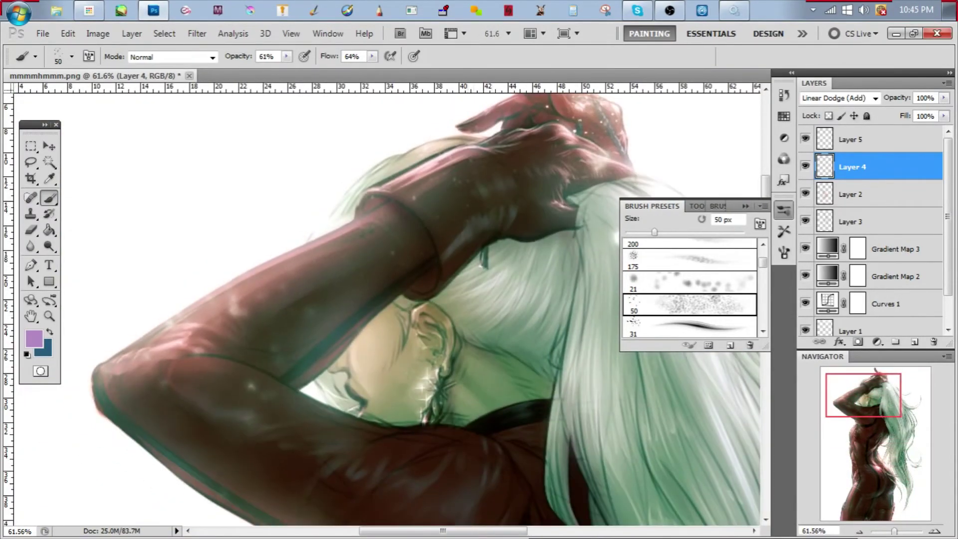
scroll(387, 299, "down", 2)
scroll(387, 299, "up", 1)
scroll(386, 300, "up", 4)
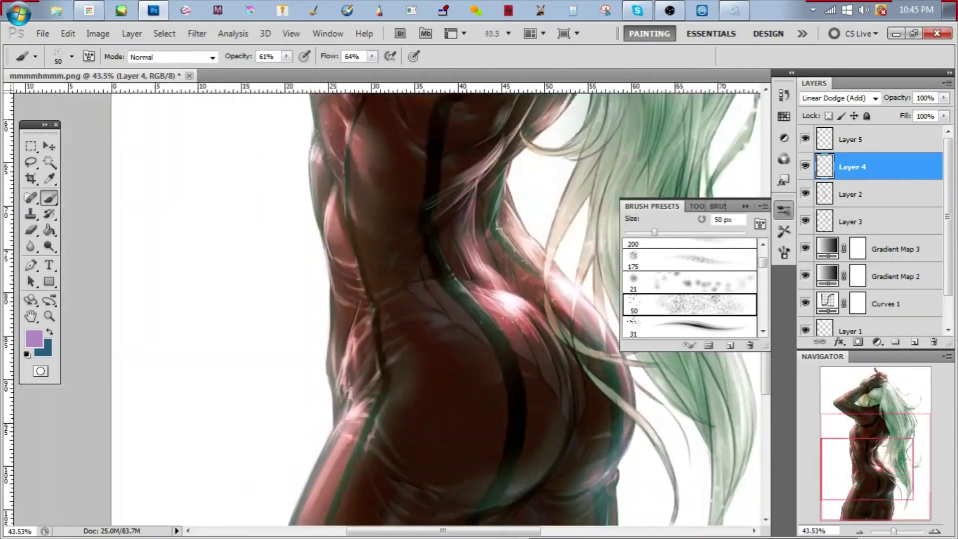
scroll(387, 300, "down", 3)
scroll(387, 300, "up", 3)
scroll(386, 299, "up", 1)
scroll(387, 300, "down", 4)
scroll(387, 300, "up", 4)
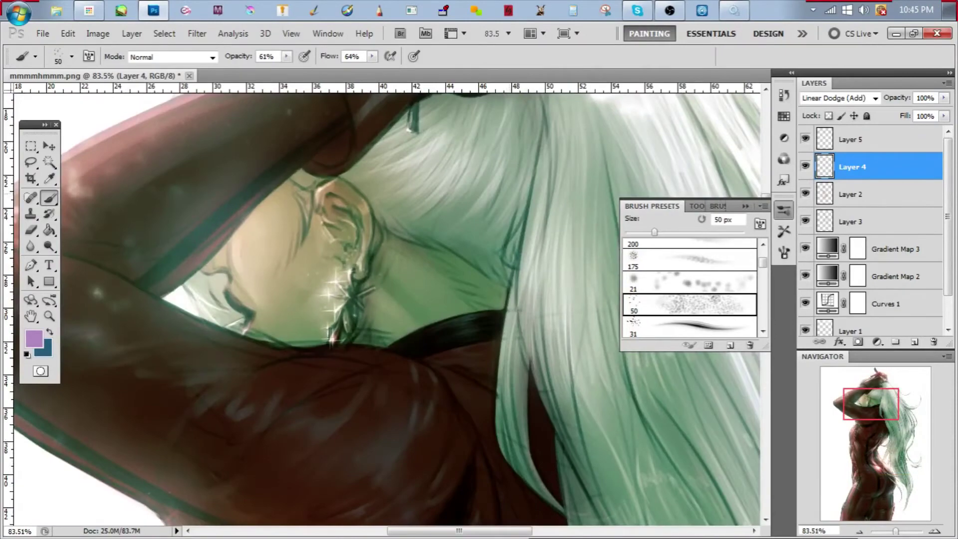
scroll(387, 300, "up", 2)
Select Layer 5 and choose the textured 500 px brush preset
scroll(689, 287, "down", 6)
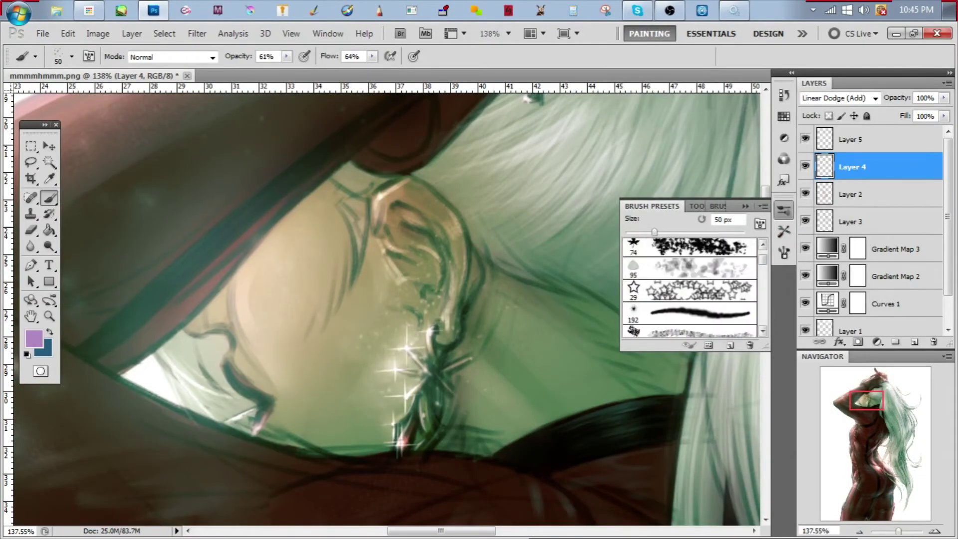
scroll(387, 299, "down", 7)
key("alt+bracketright")
scroll(689, 286, "down", 6)
scroll(690, 287, "down", 8)
scroll(690, 286, "down", 8)
scroll(690, 287, "down", 8)
scroll(689, 287, "down", 3)
scroll(456, 207, "up", 5)
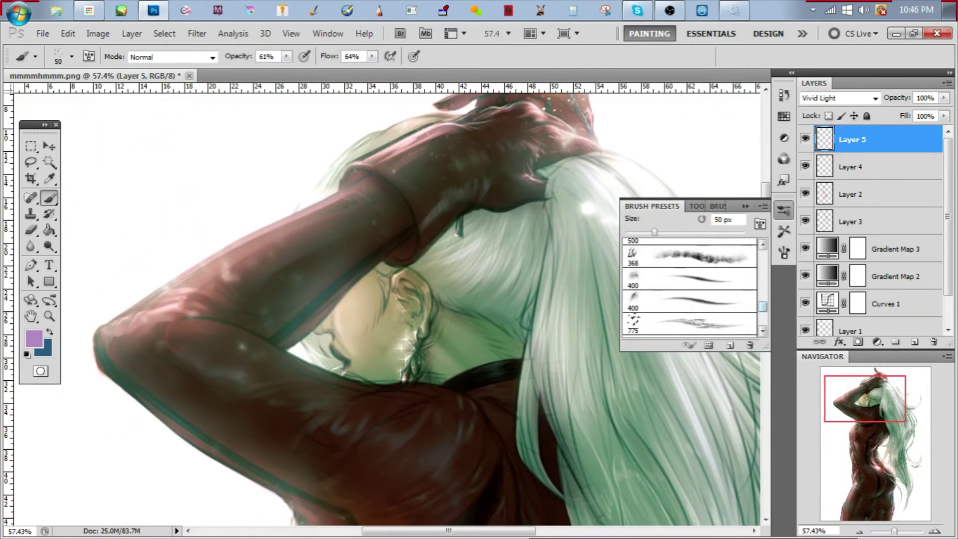
scroll(689, 287, "down", 4)
scroll(689, 287, "down", 4)
left_click(689, 287)
scroll(449, 299, "down", 2)
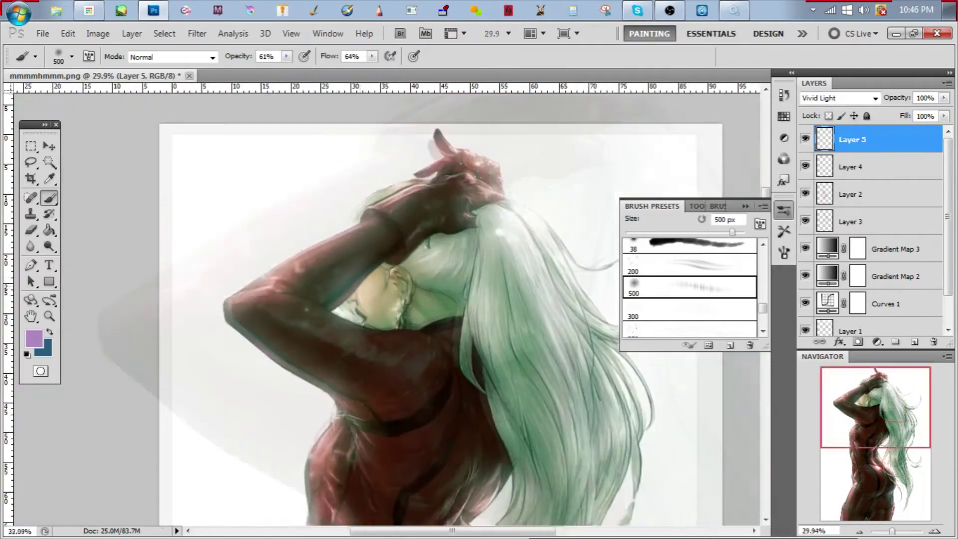
Add speckled texture to the raised hand, arm and lower back on Layer 5 with the textured 500 px brush
scroll(449, 299, "up", 4)
key("alt+bracketleft")
key("alt+bracketright")
scroll(384, 304, "down", 2)
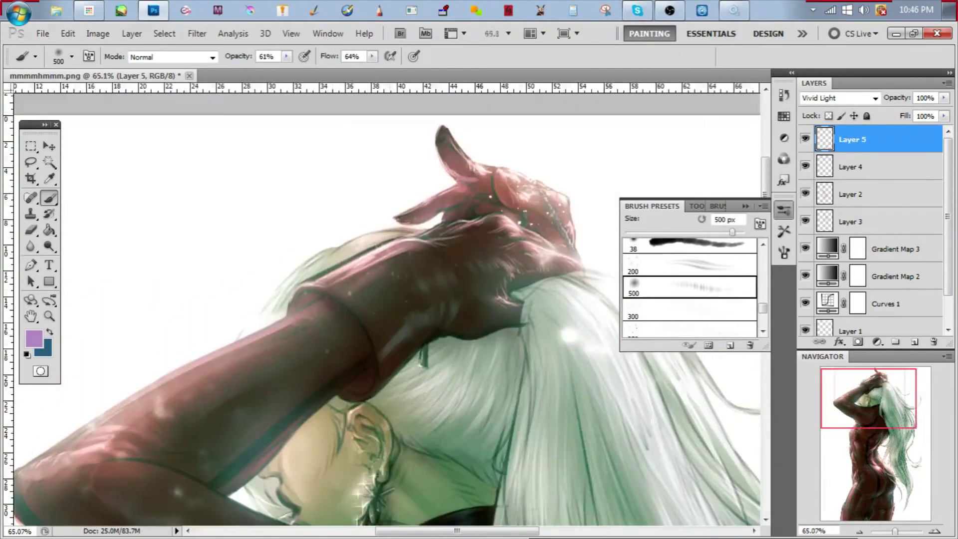
scroll(384, 305, "down", 10)
scroll(384, 304, "down", 8)
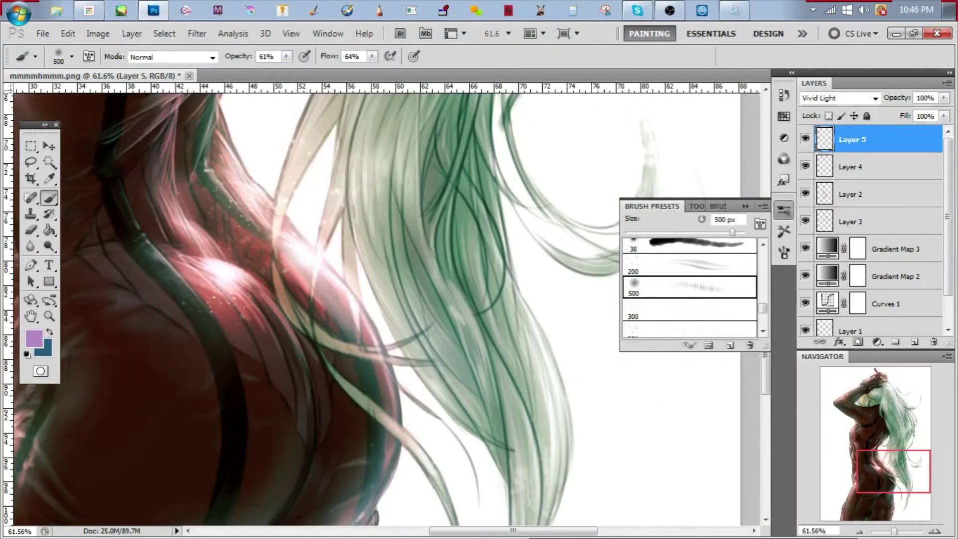
Enlarge the textured brush to 694 px and add texture around the thigh, long hair and raised arm
scroll(385, 305, "down", 4)
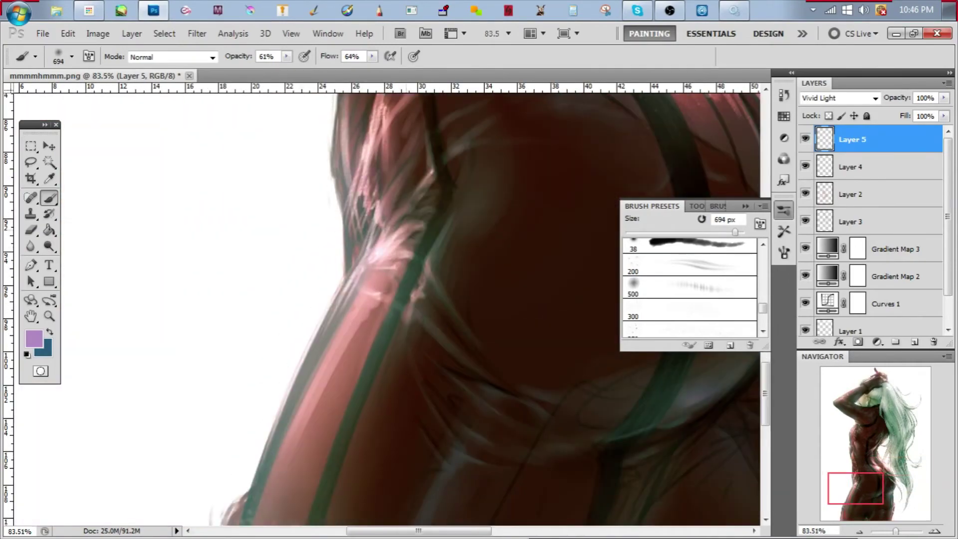
scroll(384, 304, "up", 12)
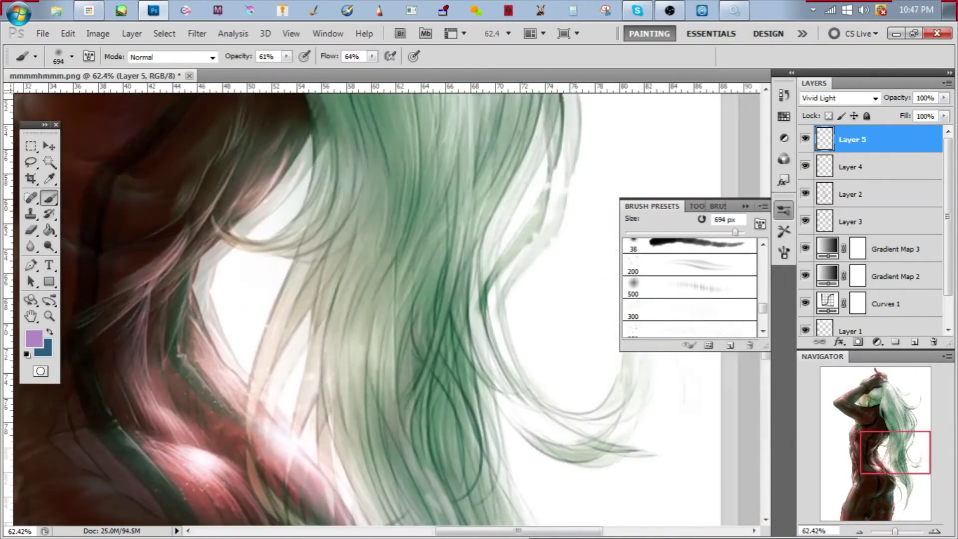
scroll(384, 305, "up", 5)
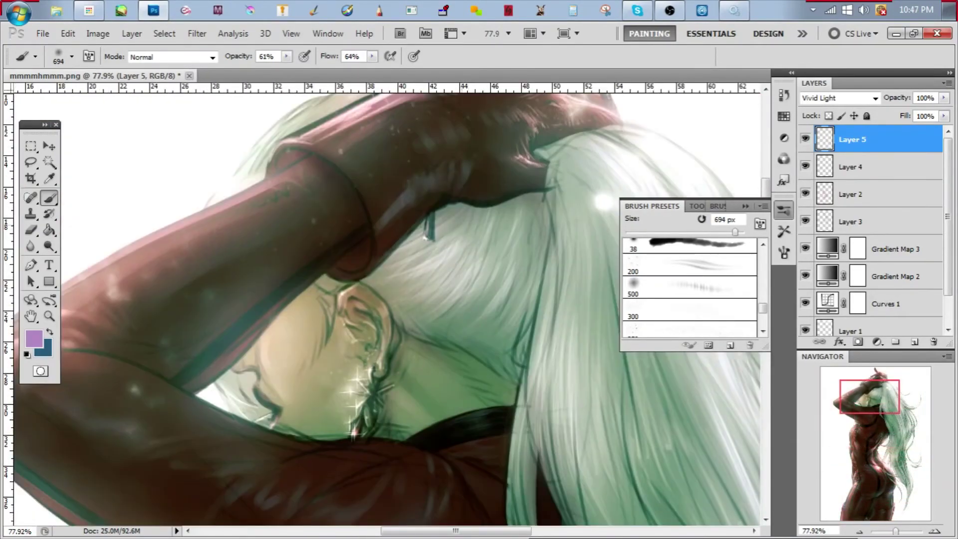
scroll(384, 304, "down", 8)
scroll(384, 305, "down", 6)
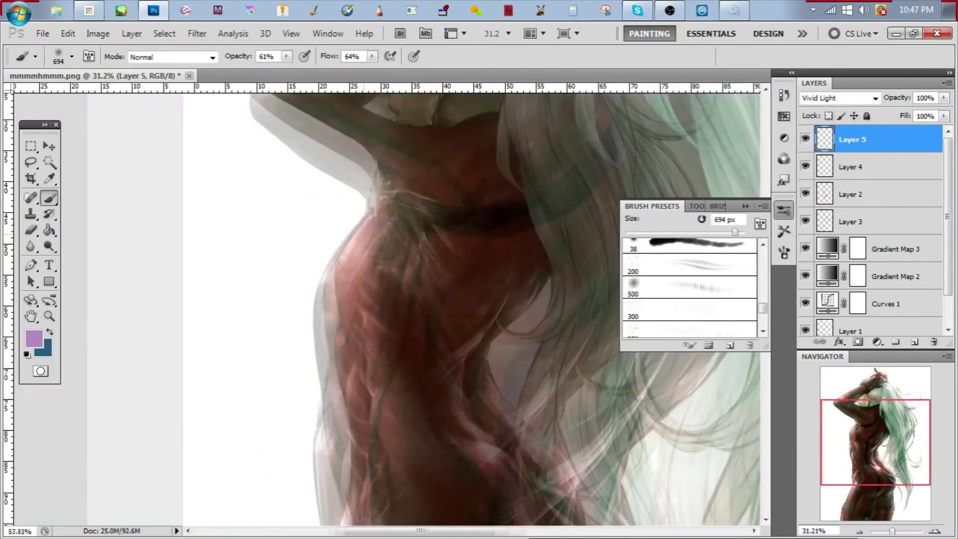
Continue texturing the hips, waist and hair on Layer 5 with the 694 px brush
scroll(384, 305, "down", 3)
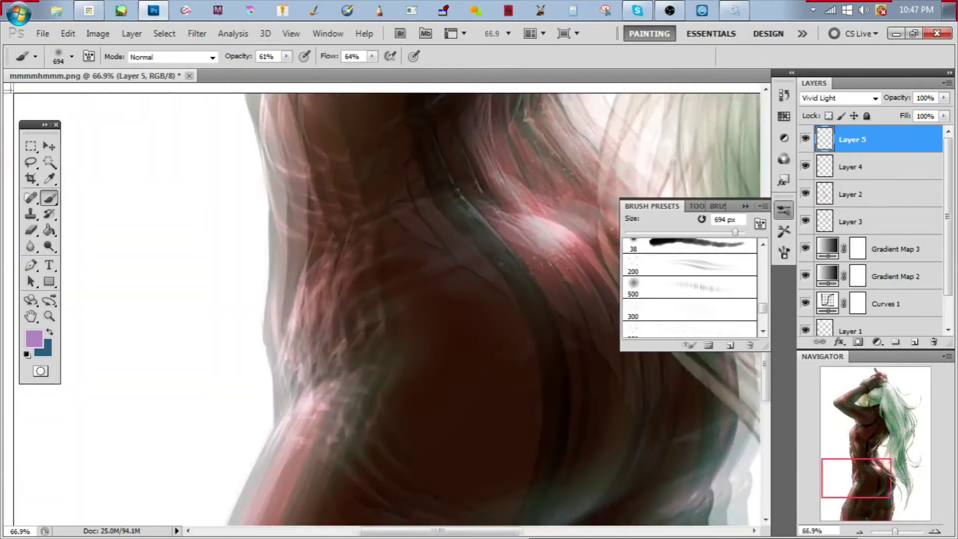
scroll(384, 304, "up", 4)
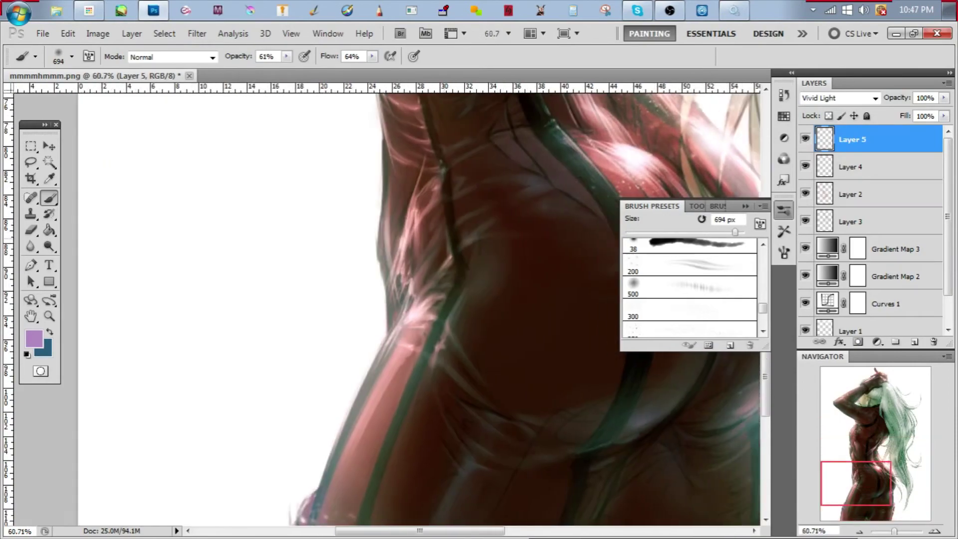
scroll(385, 304, "down", 4)
scroll(384, 304, "up", 5)
scroll(384, 305, "down", 5)
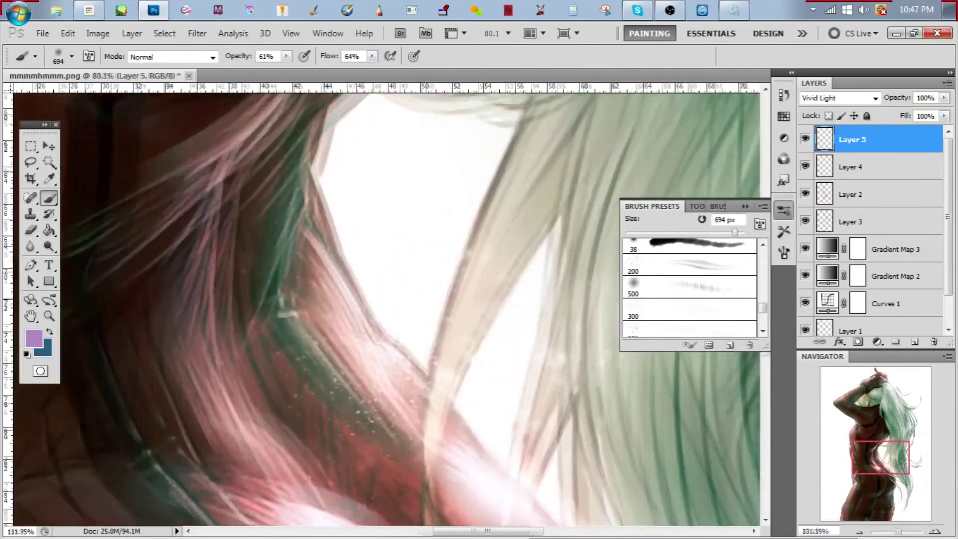
scroll(384, 304, "up", 4)
scroll(384, 305, "down", 2)
scroll(384, 304, "down", 2)
scroll(385, 305, "up", 5)
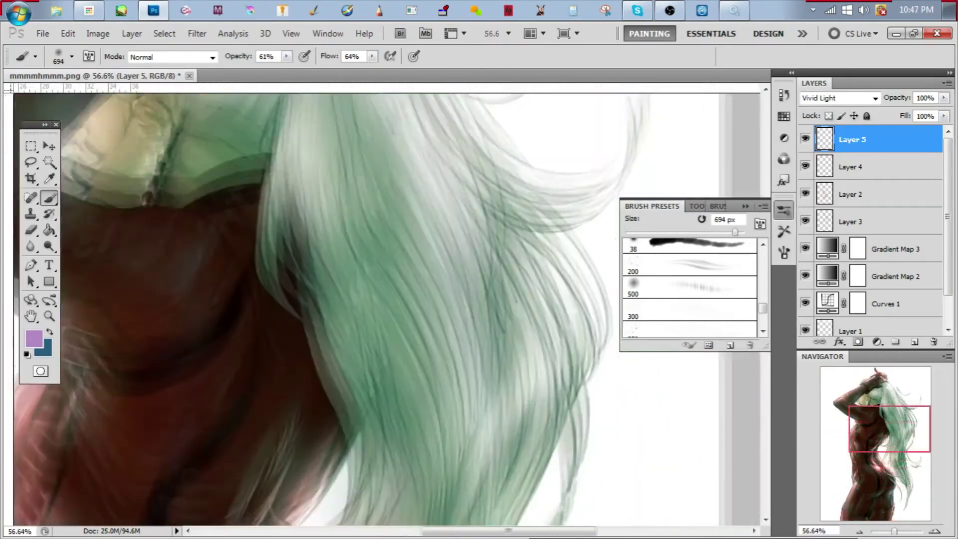
Pick an orange-red foreground colour and select the soft round brush preset at 974 px
key("x")
left_click(784, 117)
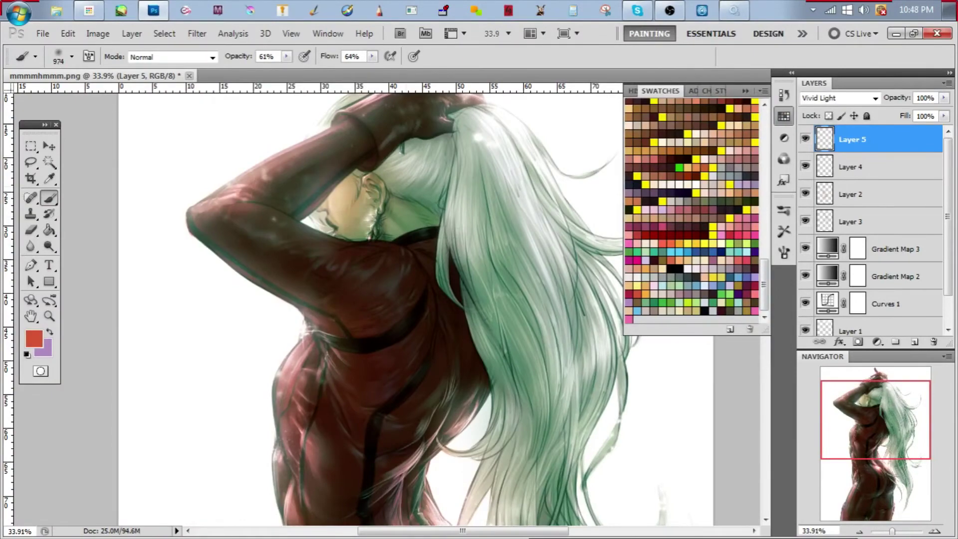
scroll(384, 304, "up", 3)
left_click(784, 210)
scroll(385, 304, "down", 3)
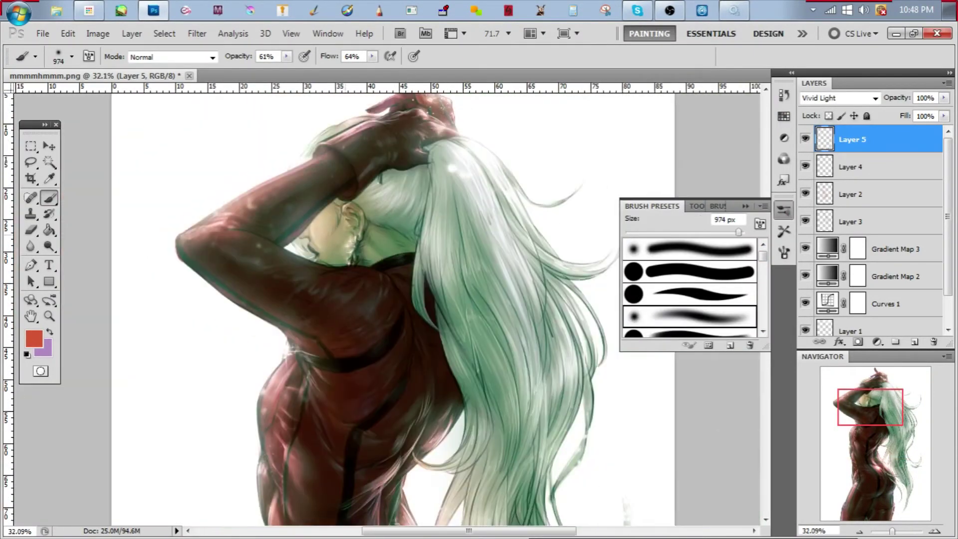
scroll(384, 304, "down", 3)
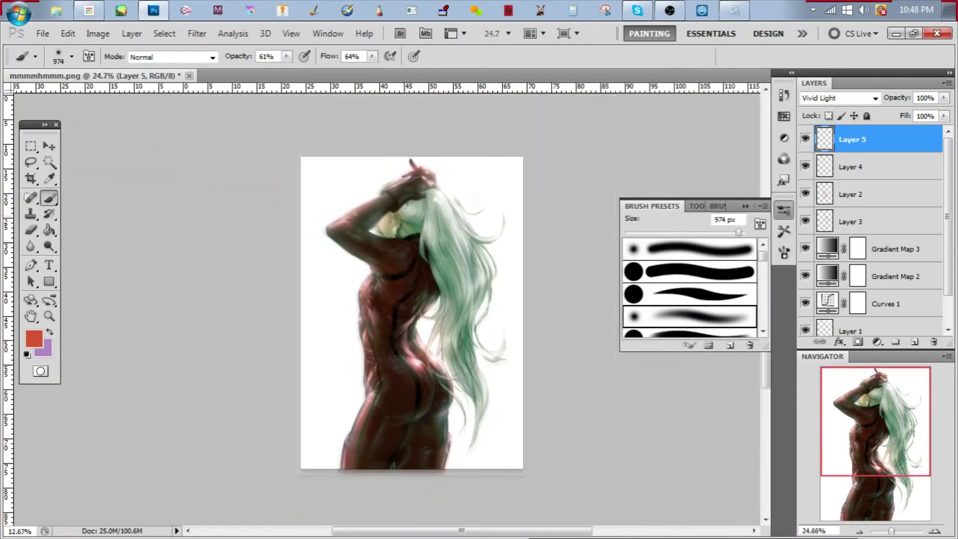
scroll(384, 304, "up", 4)
scroll(384, 305, "down", 3)
Pick a dark blue swatch and tint the glove stripe on the raised hand with a small brush of about 41 px
scroll(454, 178, "up", 10)
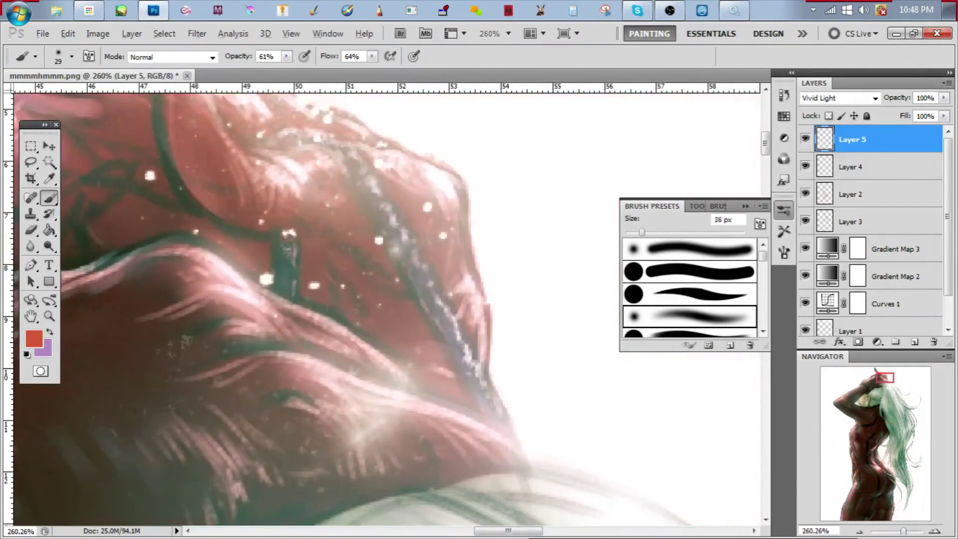
left_click(784, 116)
left_click(671, 193)
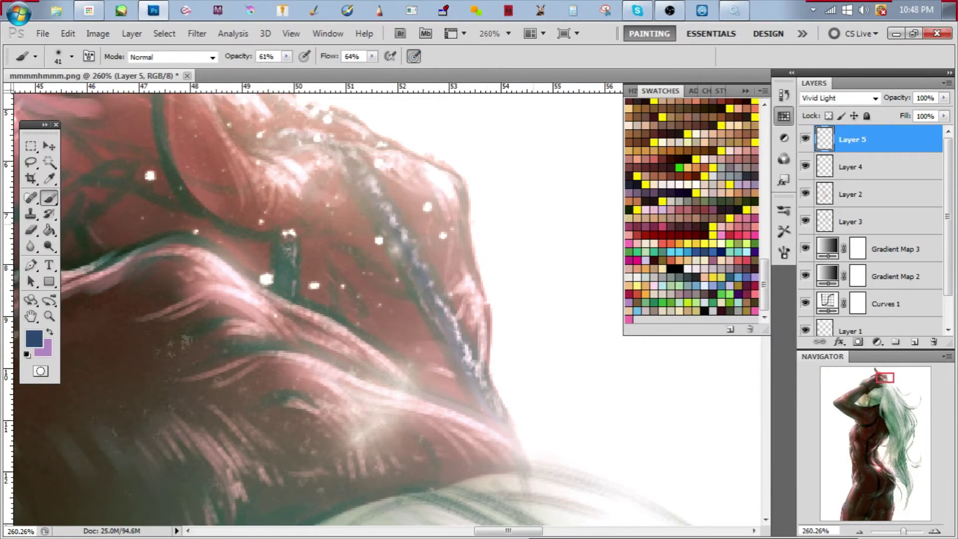
scroll(340, 146, "down", 1)
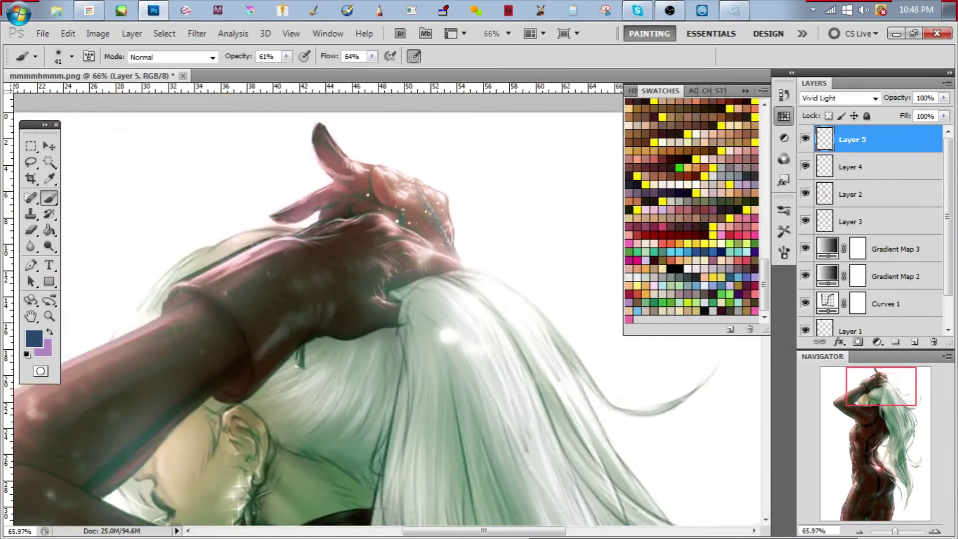
Select Layer 2 and brush a light yellow glow over the earring with the brush enlarged to 134 px
scroll(379, 300, "down", 10)
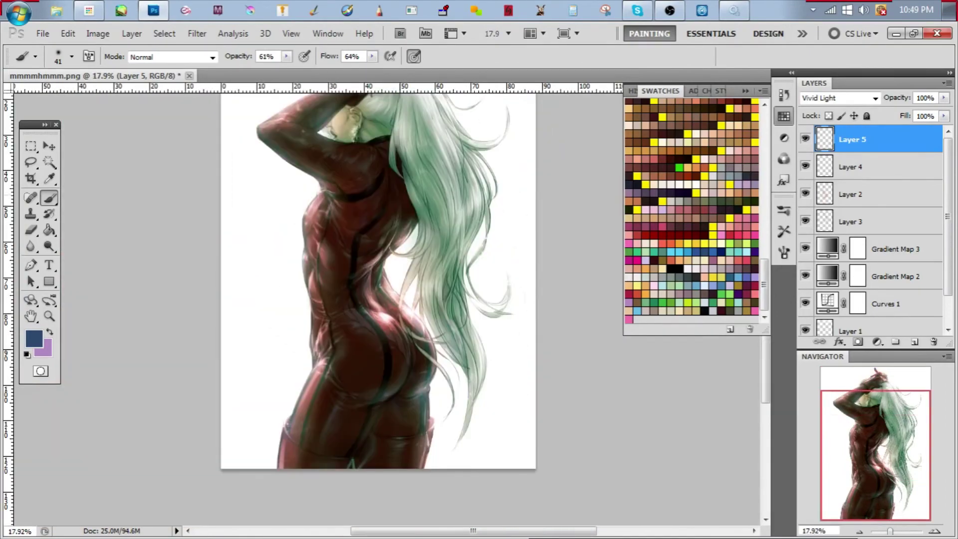
scroll(306, 437, "up", 2)
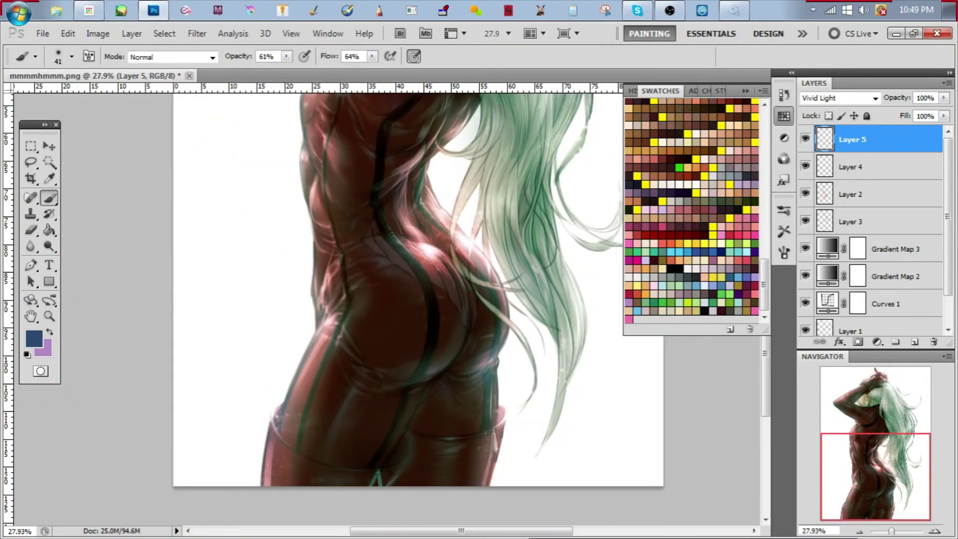
scroll(379, 250, "up", 5)
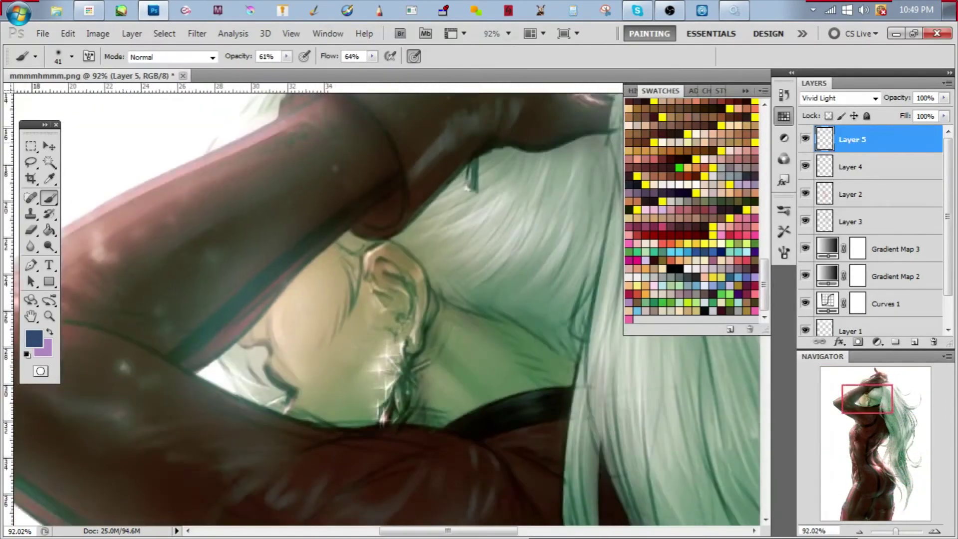
scroll(379, 299, "down", 3)
scroll(379, 300, "up", 4)
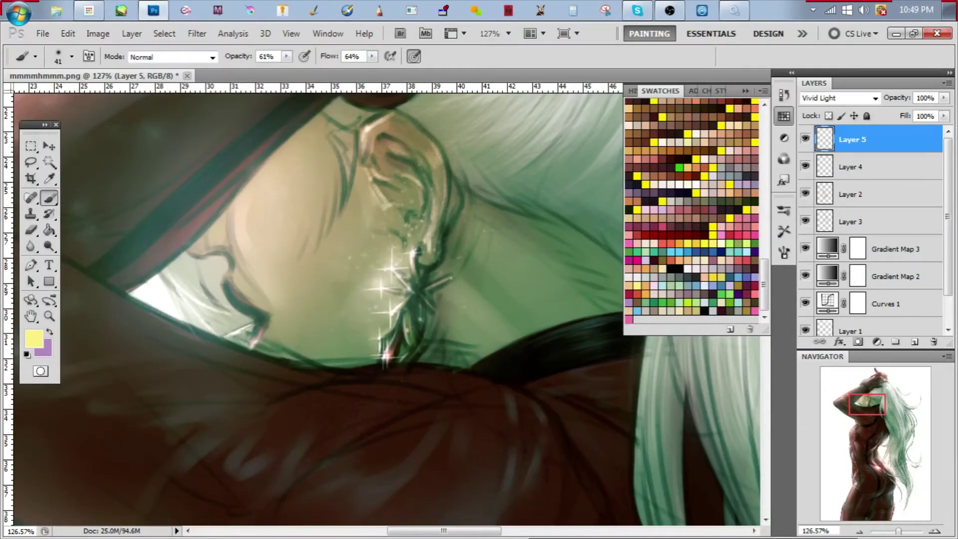
key("alt+bracketleft")
key("bracketright")
key("bracketright")
key("bracketright")
key("bracketright")
key("alt+bracketleft")
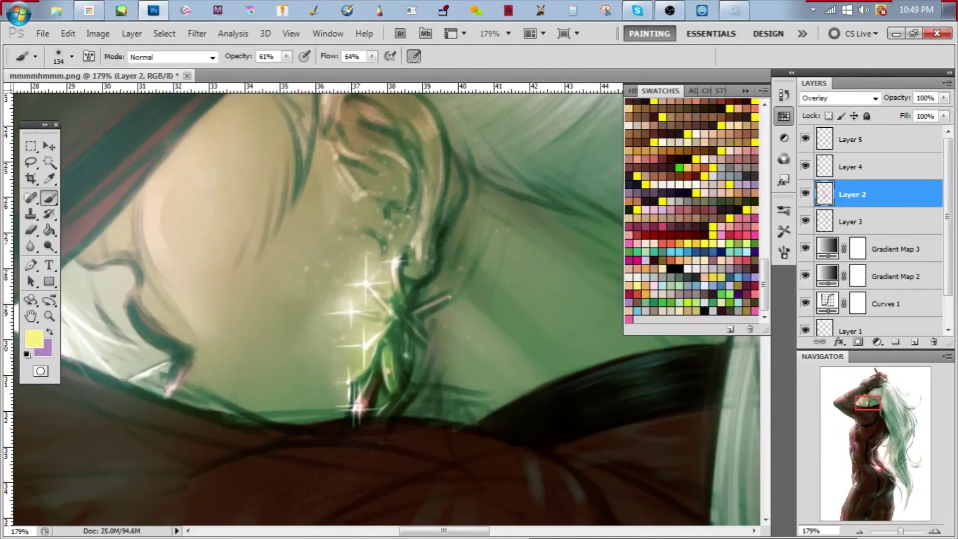
Accent the earring's tip with dark red using an 18 px brush and try an 82 px red glow over its upper jewel
scroll(379, 279, "down", 3)
scroll(379, 280, "up", 4)
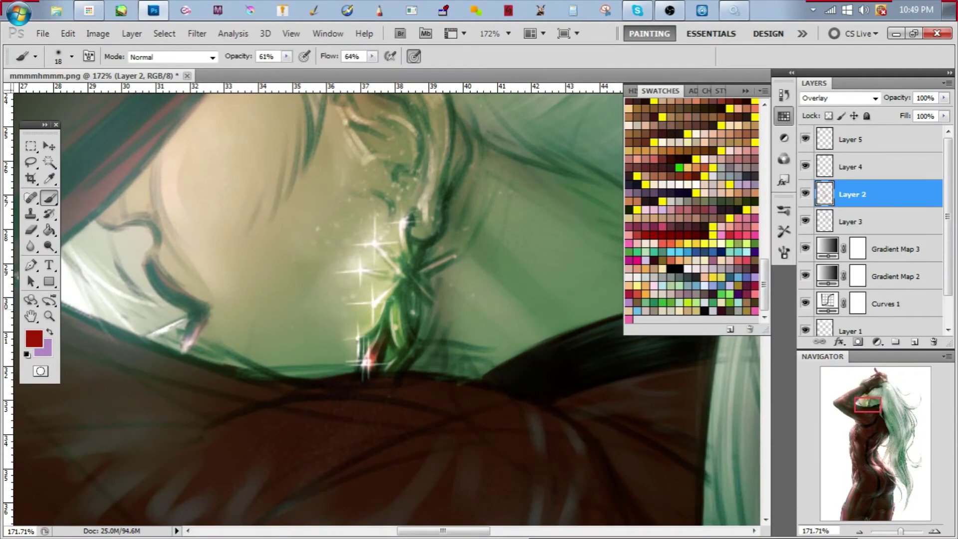
scroll(412, 263, "up", 1)
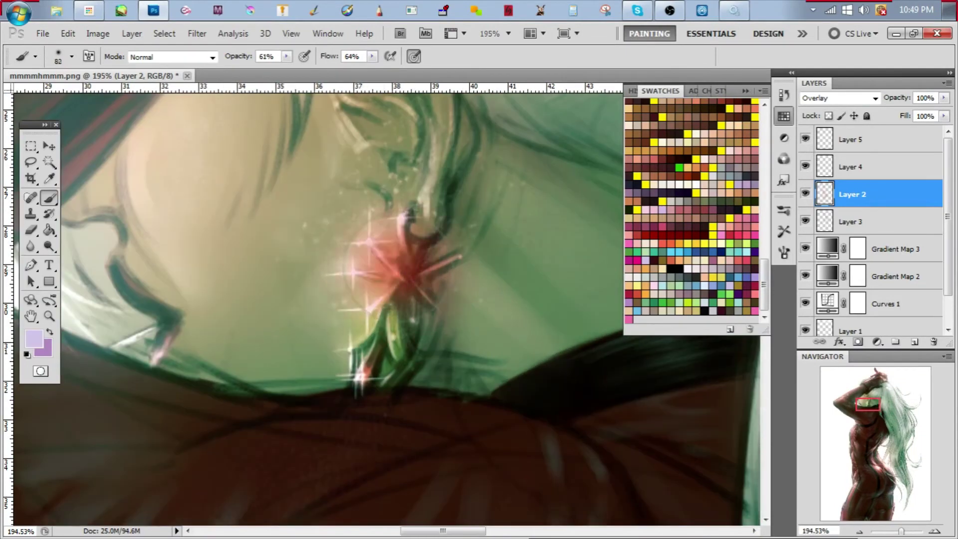
Warm the face and ear on Layer 2 with brick red using a soft 331 px brush
scroll(382, 267, "down", 2)
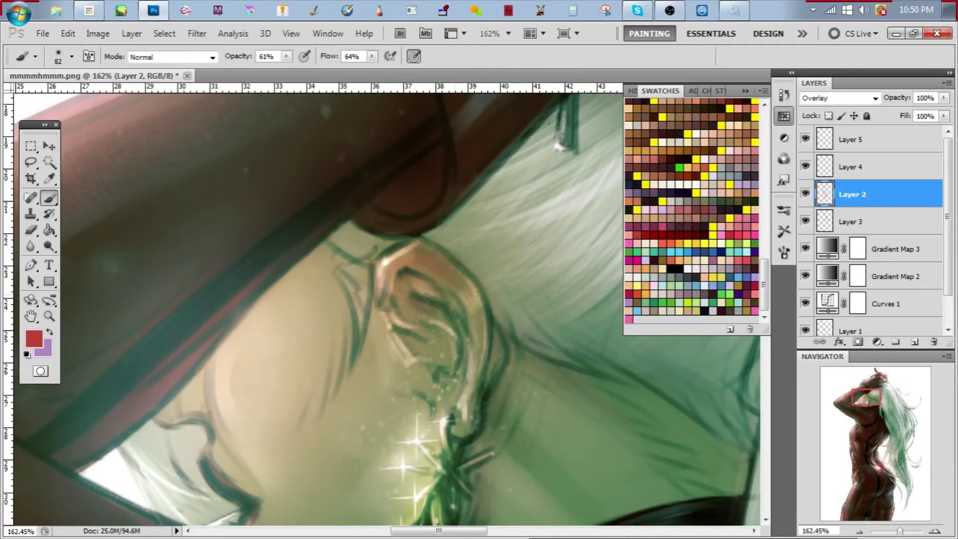
scroll(455, 281, "down", 3)
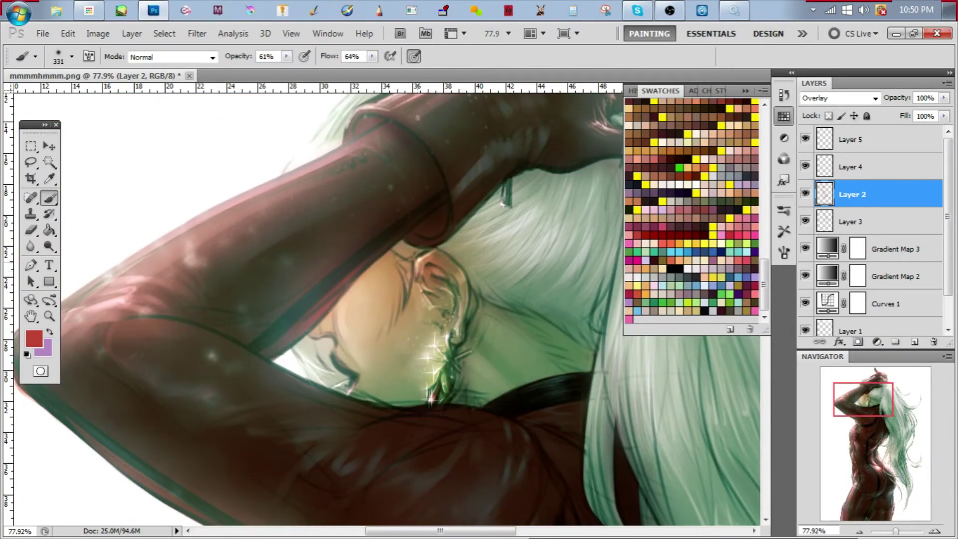
scroll(455, 281, "down", 4)
scroll(455, 281, "up", 5)
Examine the whole figure, then the torso, raised arm, hips and hair up close for areas needing touch-ups
scroll(455, 281, "down", 6)
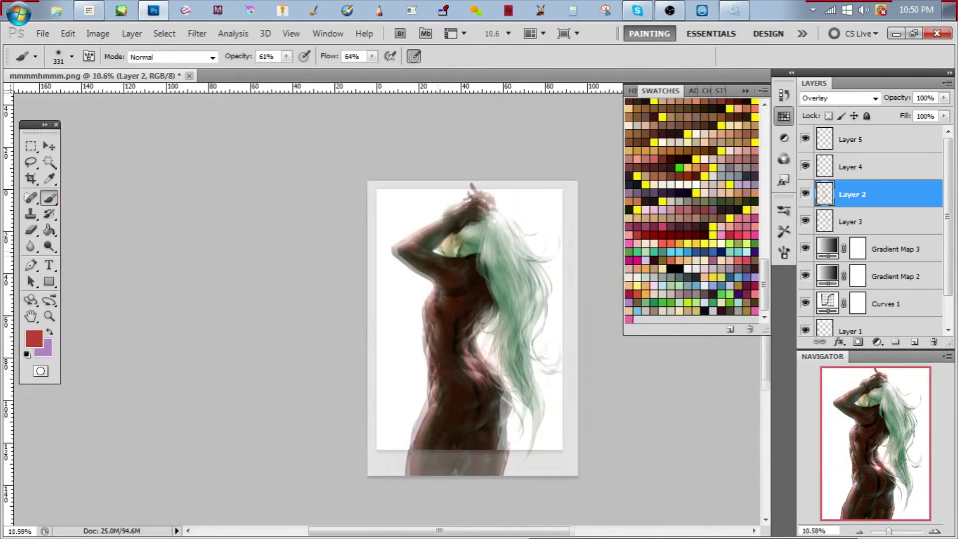
scroll(566, 403, "up", 3)
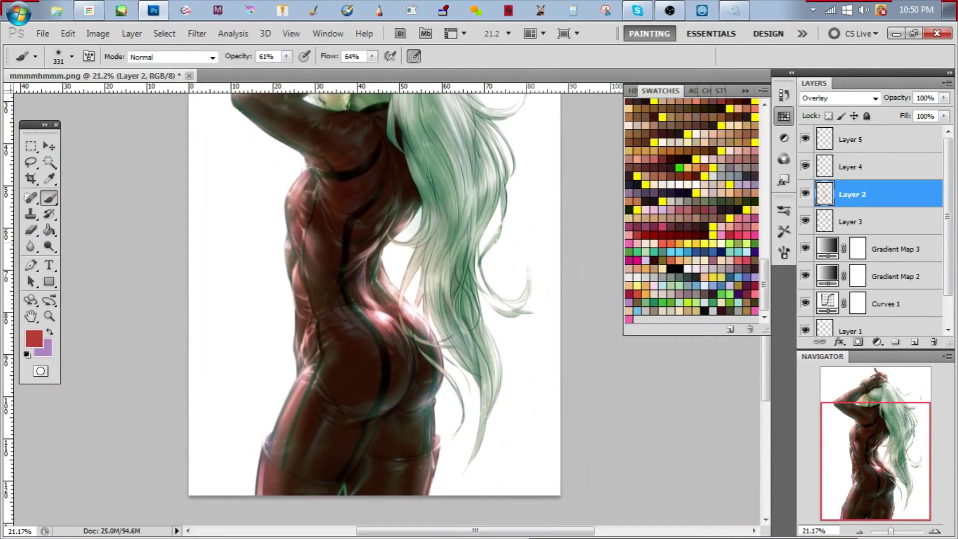
scroll(565, 402, "up", 3)
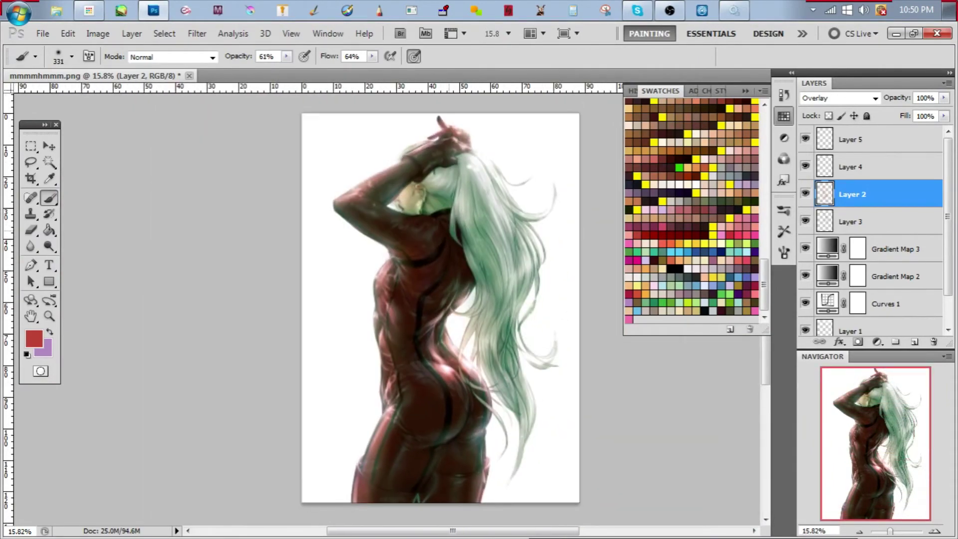
scroll(387, 304, "up", 3)
scroll(387, 304, "down", 2)
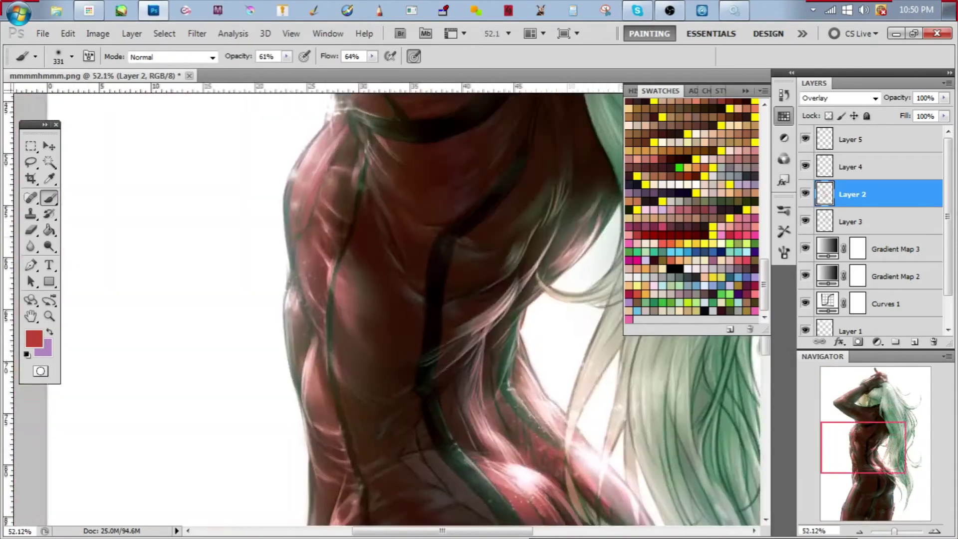
scroll(388, 304, "up", 2)
scroll(387, 305, "up", 2)
scroll(387, 304, "down", 4)
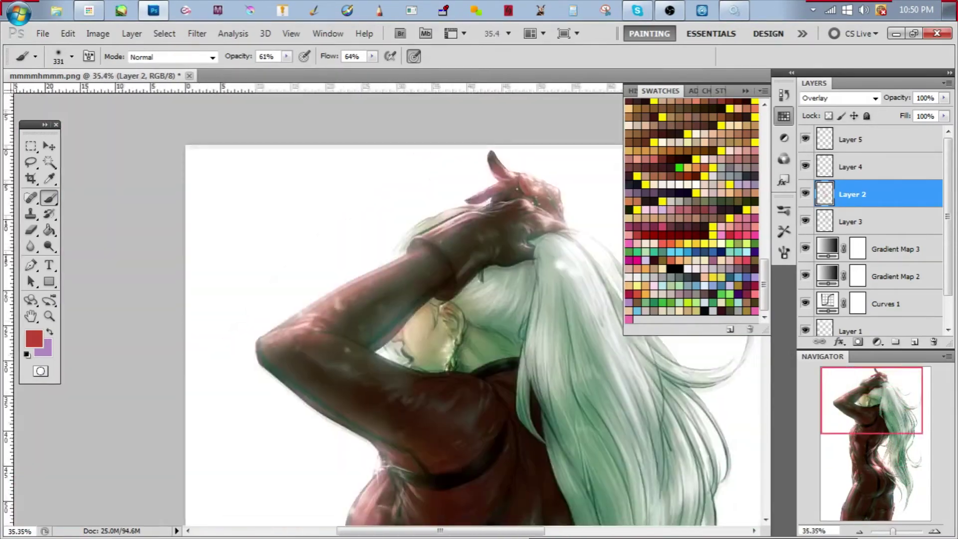
scroll(387, 305, "up", 4)
scroll(388, 304, "down", 3)
scroll(387, 305, "up", 3)
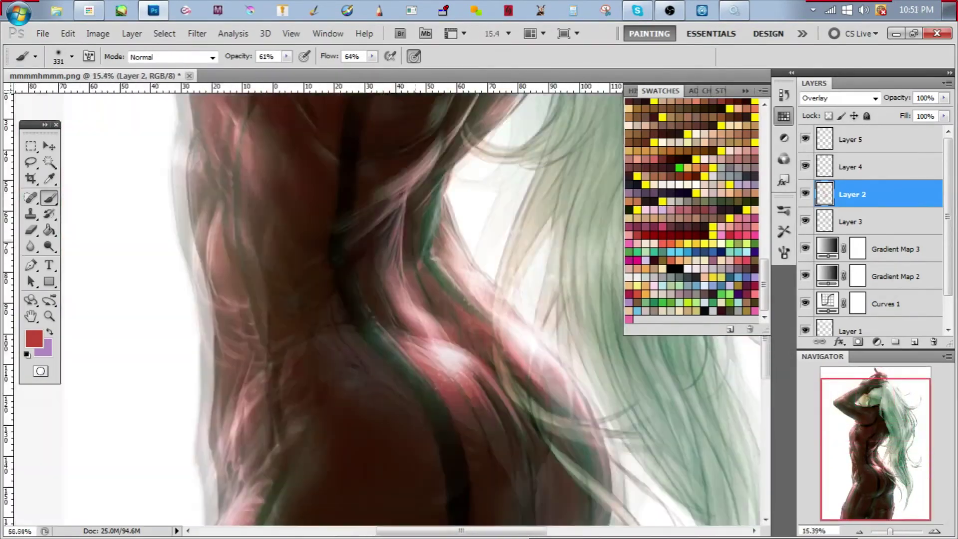
scroll(387, 305, "down", 2)
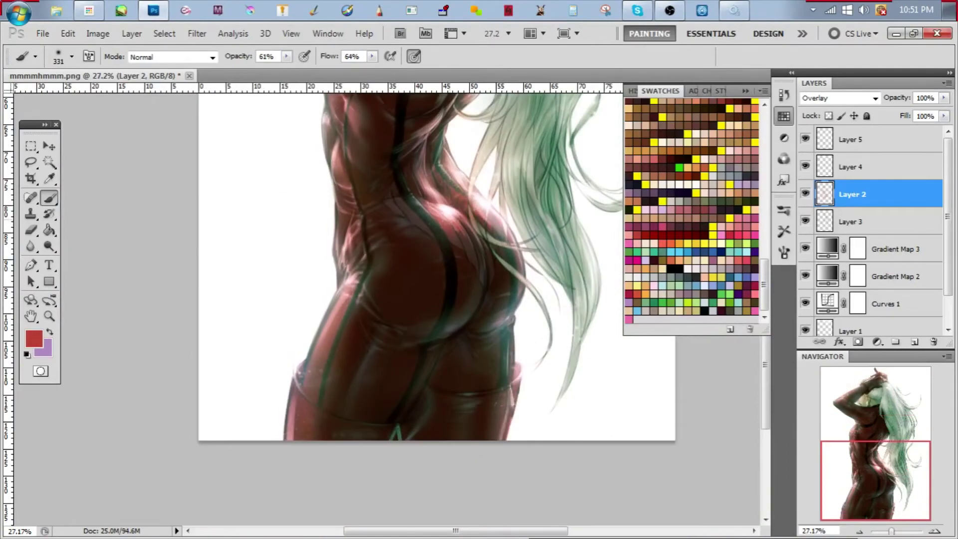
scroll(387, 305, "up", 3)
scroll(387, 304, "down", 3)
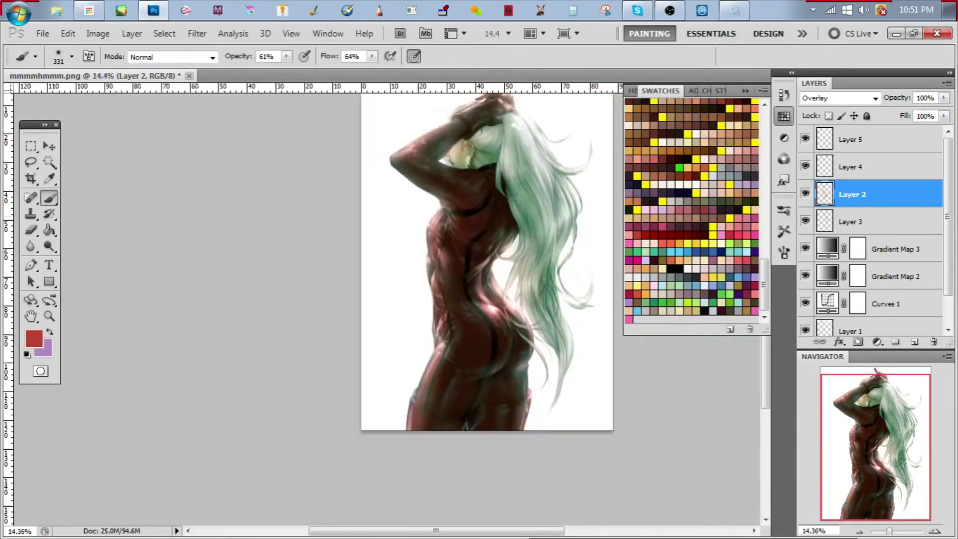
scroll(388, 304, "up", 3)
scroll(387, 305, "down", 2)
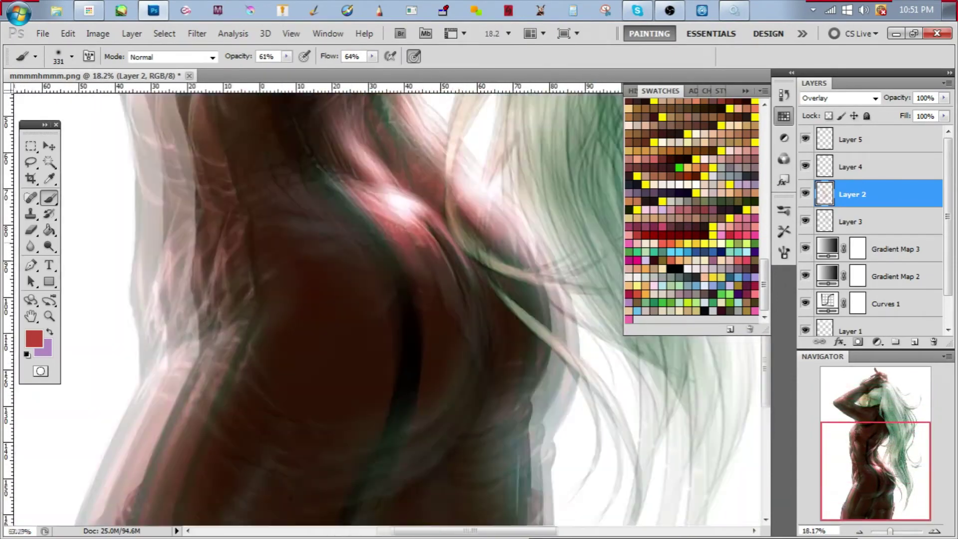
scroll(388, 304, "down", 2)
scroll(387, 304, "up", 2)
scroll(388, 304, "down", 2)
scroll(387, 304, "up", 2)
scroll(388, 305, "down", 3)
scroll(388, 305, "up", 2)
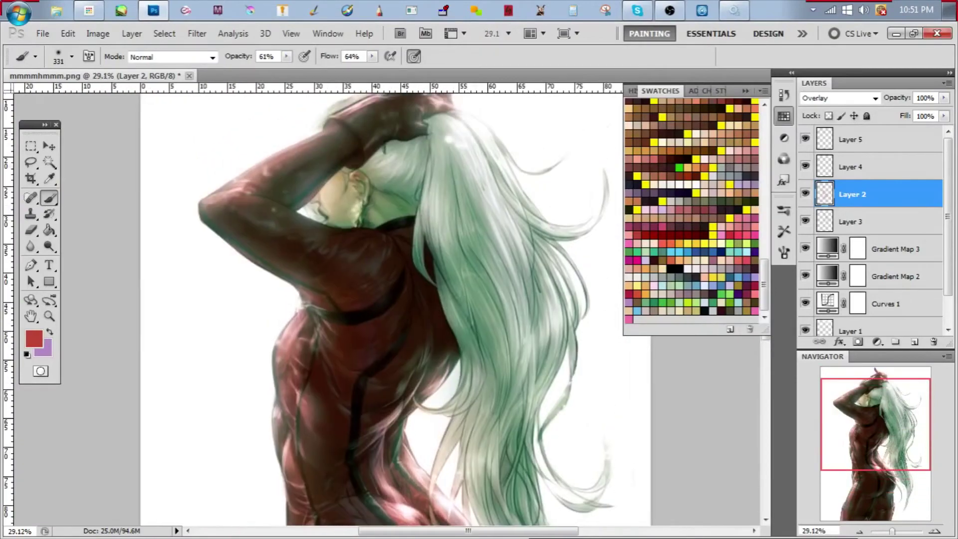
Flatten all of the painting's layers into a single background
scroll(387, 304, "down", 1)
key("alt+bracketright")
key("alt+bracketright")
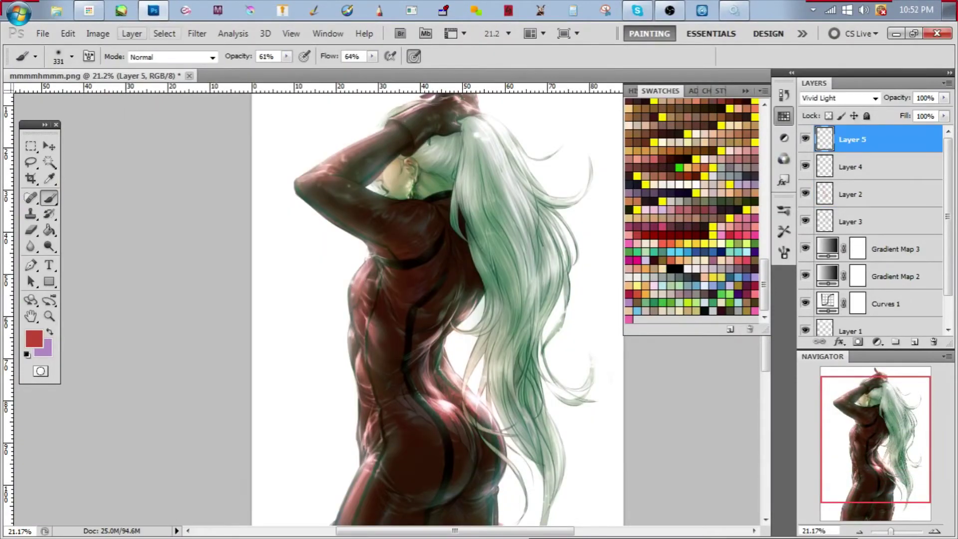
left_click(98, 34)
mouse_move(132, 33)
left_click(180, 426)
Sharpen the flattened painting with the Unsharp Mask filter, checking the detail on the torso and hips up close
left_click(197, 33)
mouse_move(204, 161)
mouse_move(211, 241)
left_click(135, 295)
key("Escape")
scroll(388, 309, "up", 3)
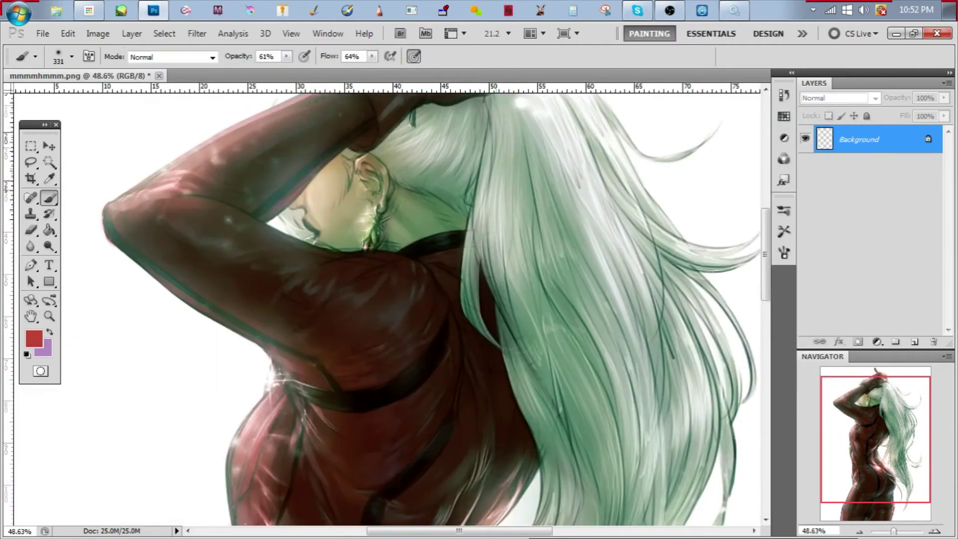
scroll(387, 310, "down", 10)
scroll(387, 309, "up", 3)
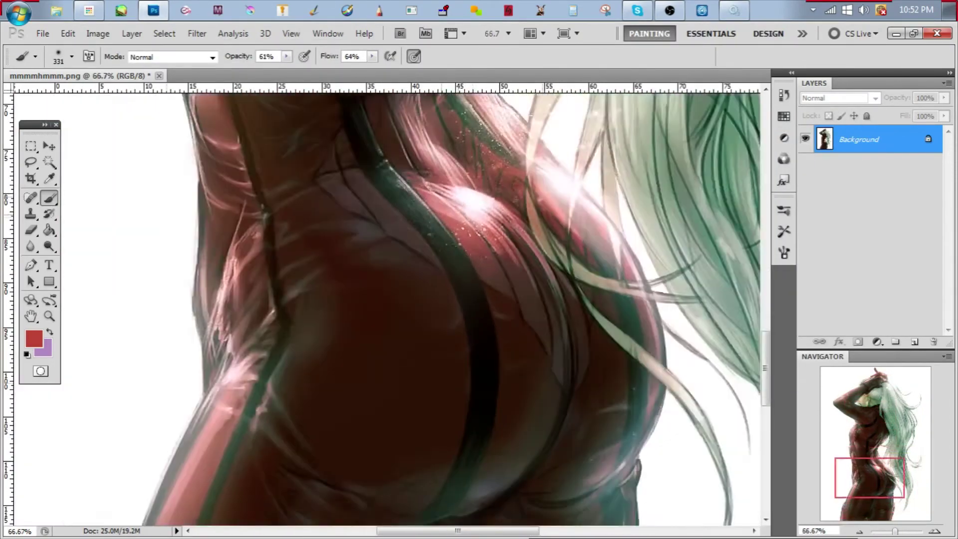
scroll(387, 310, "down", 5)
scroll(387, 309, "up", 2)
left_click(197, 33)
mouse_move(212, 242)
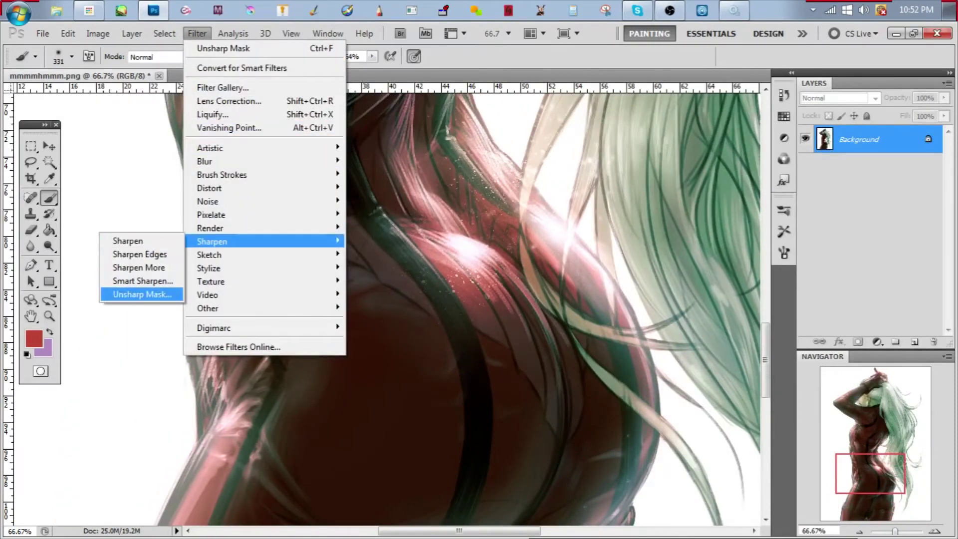
left_click(135, 295)
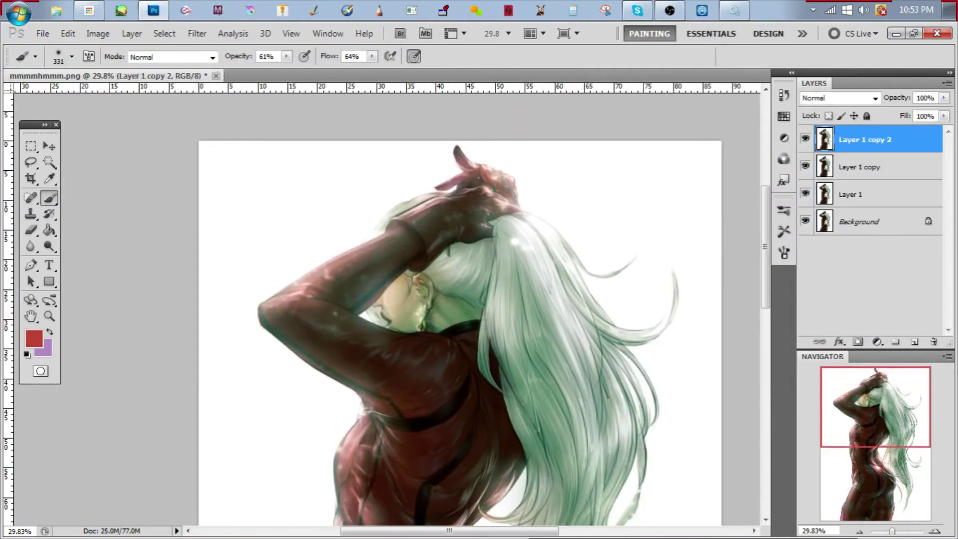
Hide the upper copies, leaving only Layer 1 and the background visible, and run a blur filter on Layer 1
left_click(858, 221)
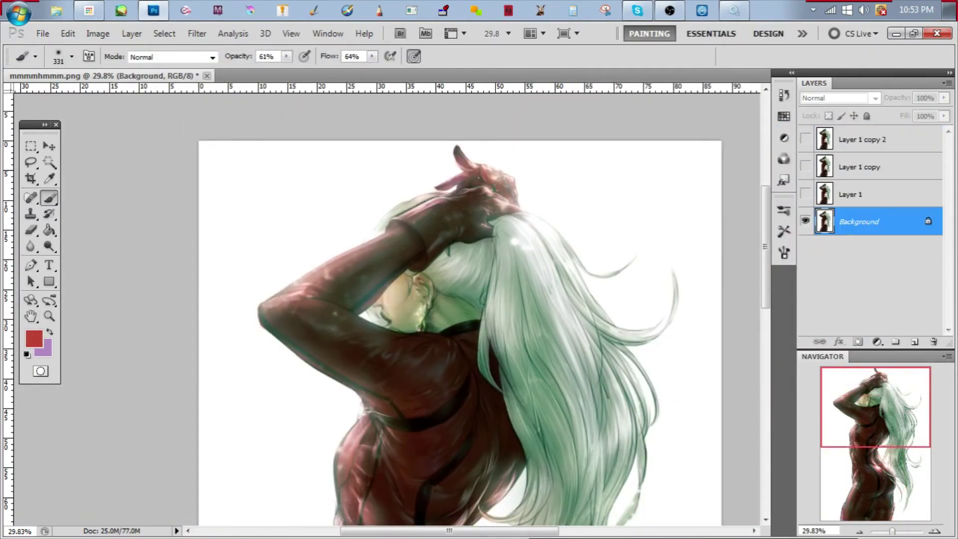
left_click(197, 33)
left_click(858, 194)
mouse_move(219, 160)
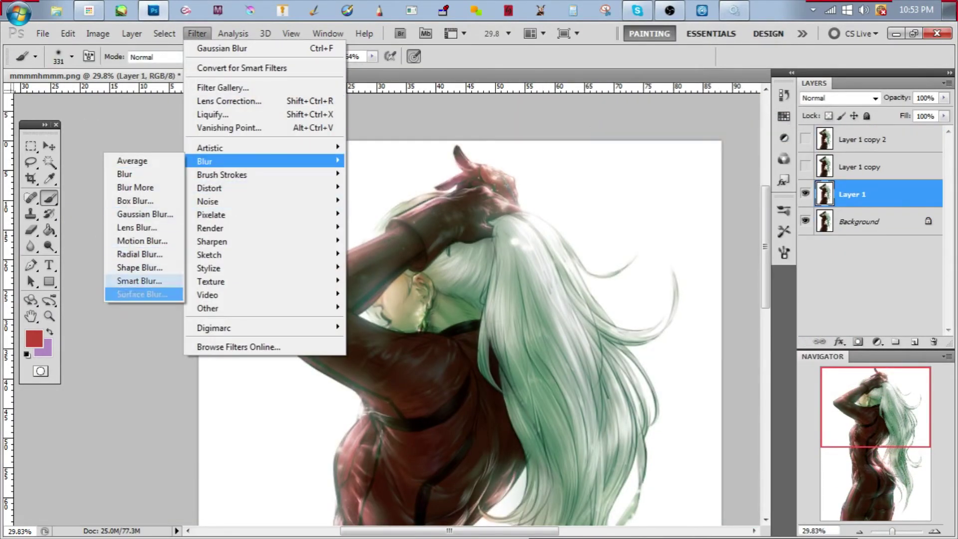
left_click(135, 251)
Set Layer 1's blend mode to Hard Light and show the two hidden copies above it
left_click(805, 166)
left_click(858, 166)
left_click(838, 98)
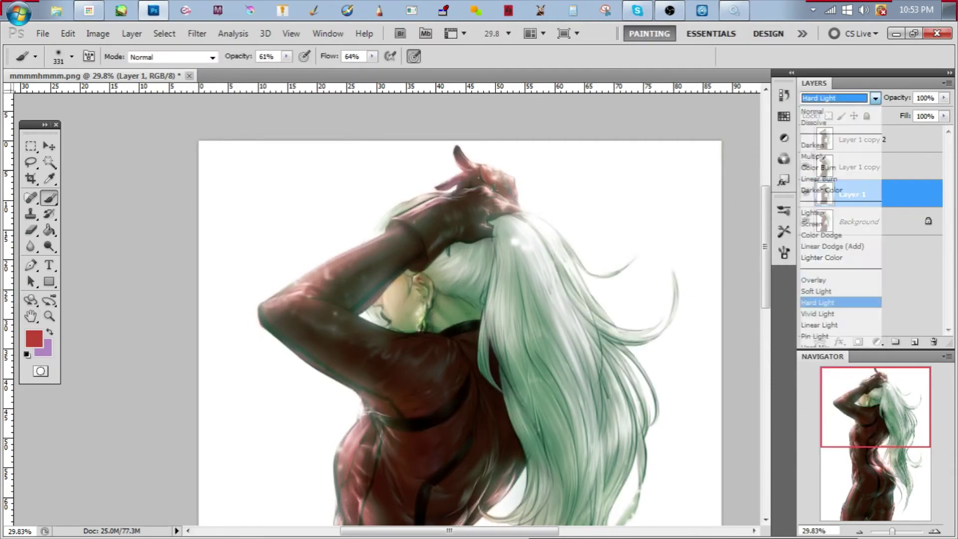
left_click(839, 295)
left_click(805, 139)
left_click(858, 139)
Lower the opacity of Layer 1 copy 2 to 75%, judging the blend on the torso and hips
scroll(479, 299, "down", 3)
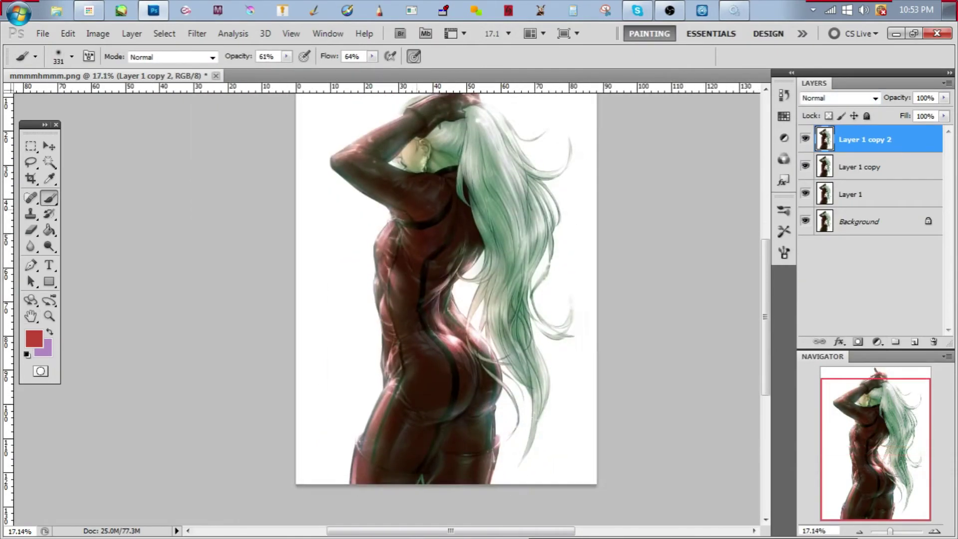
scroll(479, 300, "up", 4)
scroll(479, 300, "up", 1)
scroll(444, 299, "down", 1)
scroll(444, 299, "up", 2)
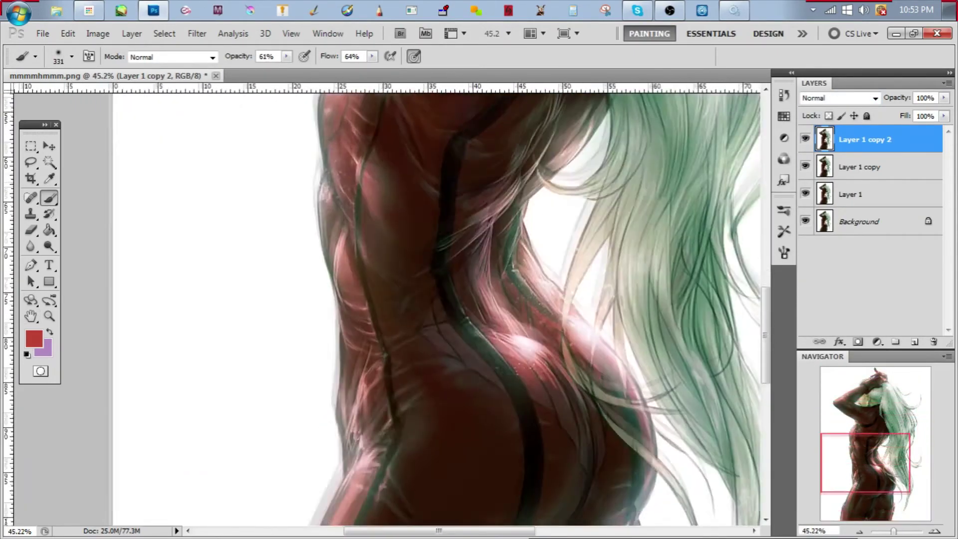
scroll(444, 299, "up", 5)
type("63")
key("Return")
scroll(444, 299, "down", 2)
scroll(444, 300, "up", 4)
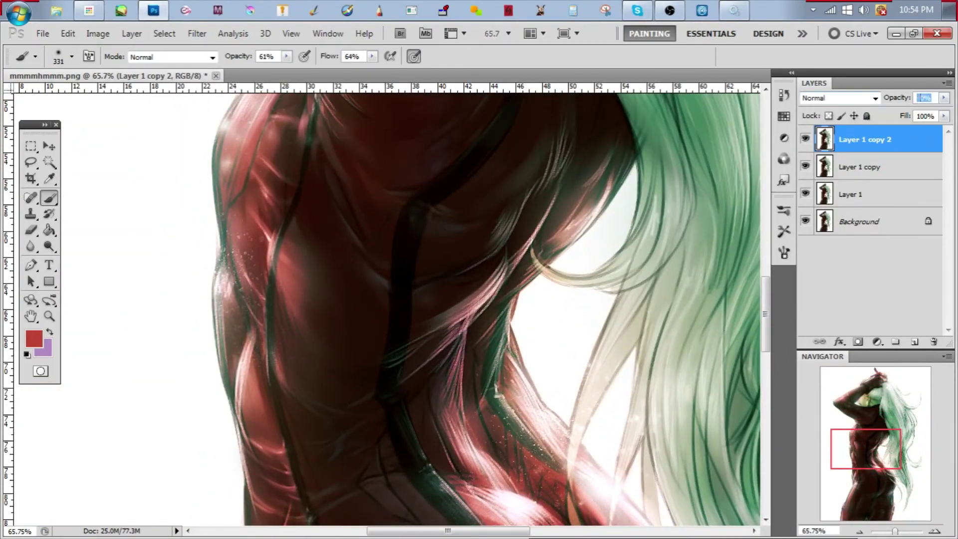
type("70")
key("Return")
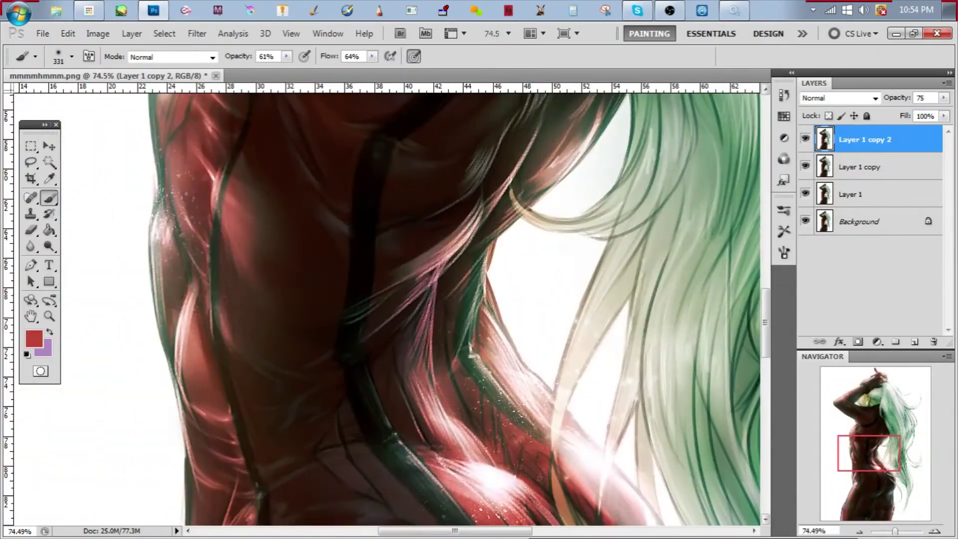
Examine the blended result over the whole figure, then the face, raised hand, torso, hips and hair up close
key("ctrl+plus")
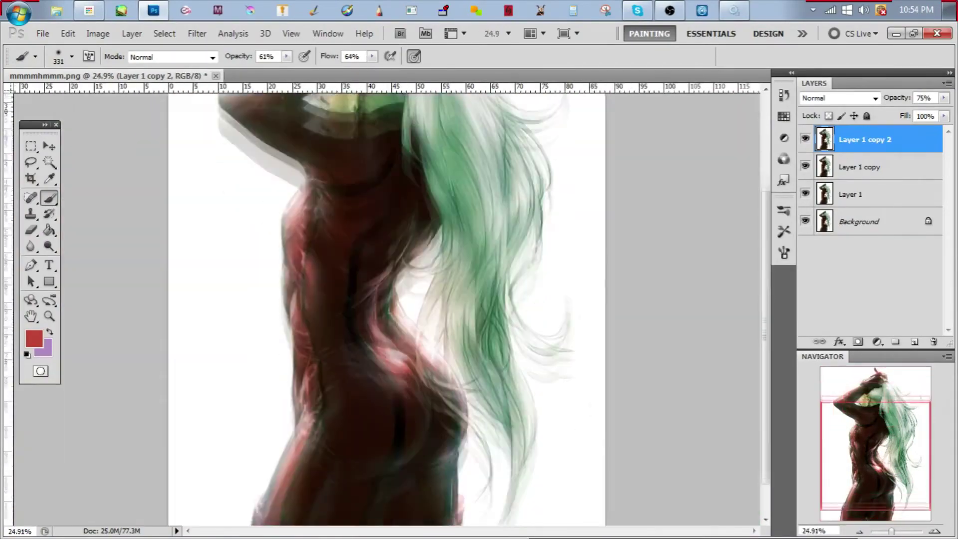
scroll(389, 309, "up", 10)
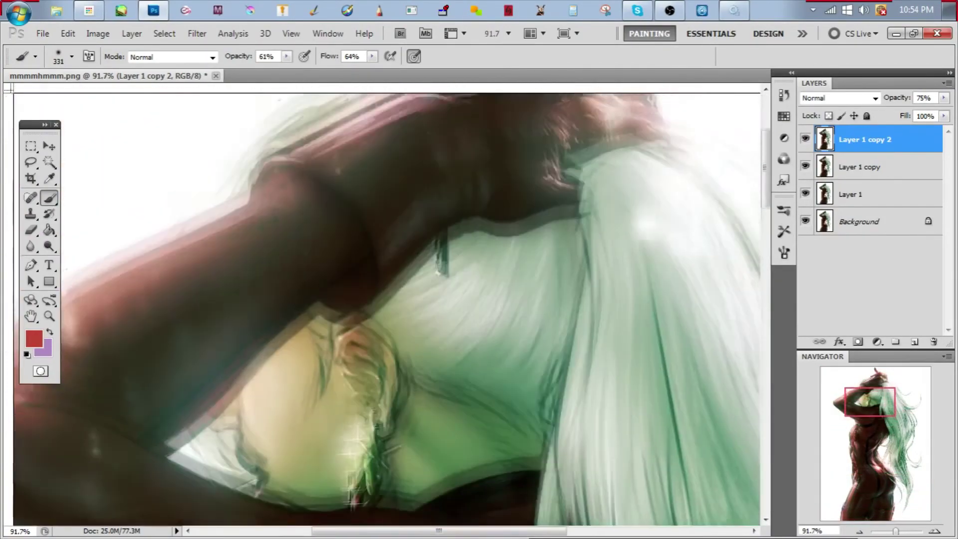
scroll(389, 309, "down", 8)
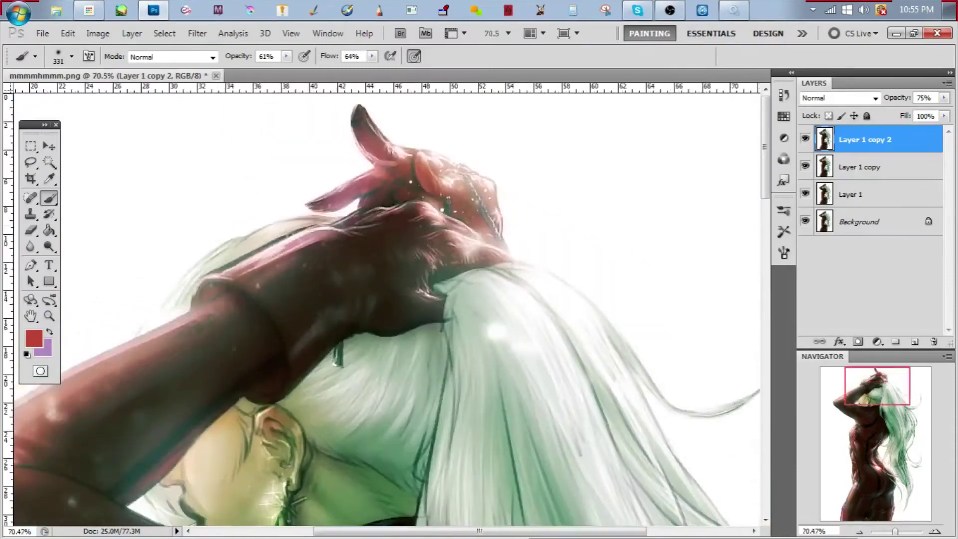
scroll(389, 310, "up", 4)
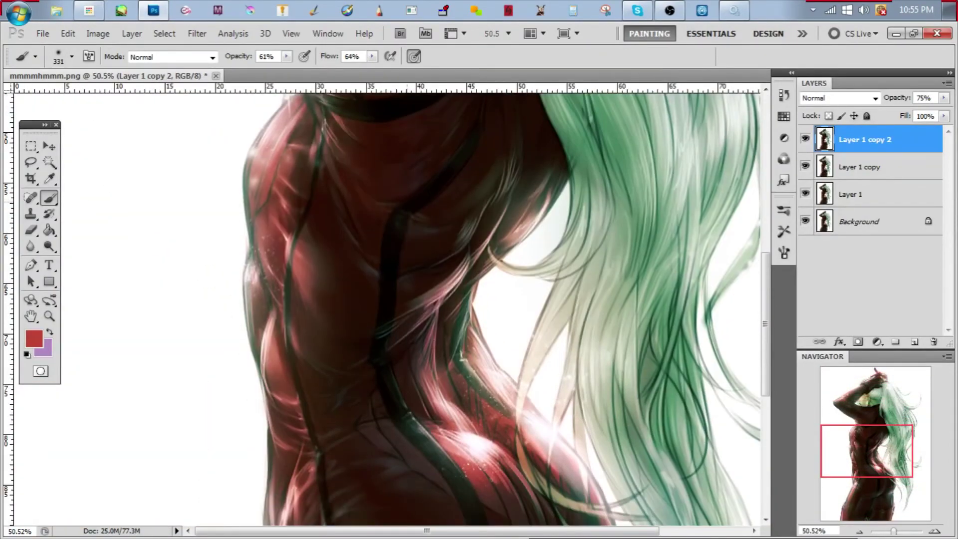
scroll(389, 309, "down", 4)
scroll(390, 309, "up", 2)
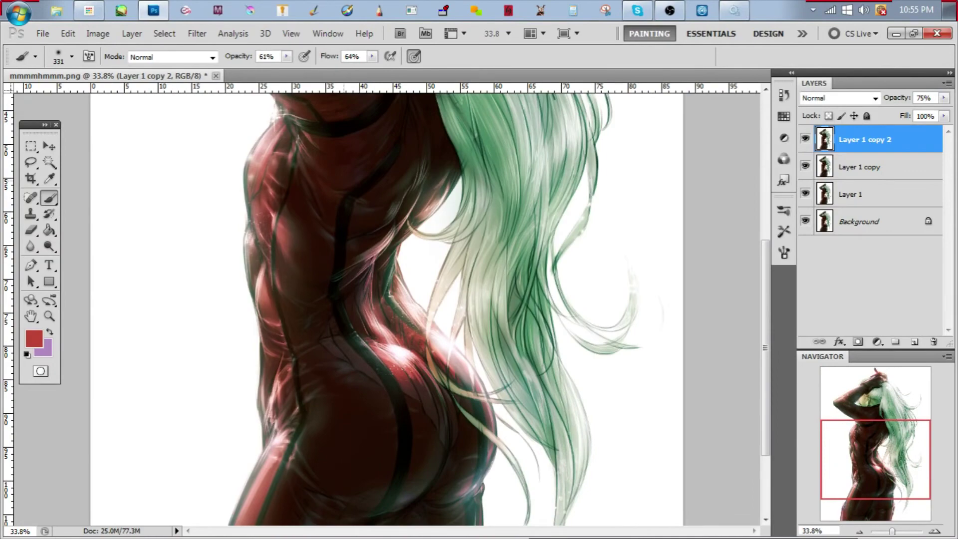
scroll(390, 309, "down", 2)
scroll(389, 309, "up", 2)
scroll(389, 310, "down", 4)
scroll(389, 309, "up", 2)
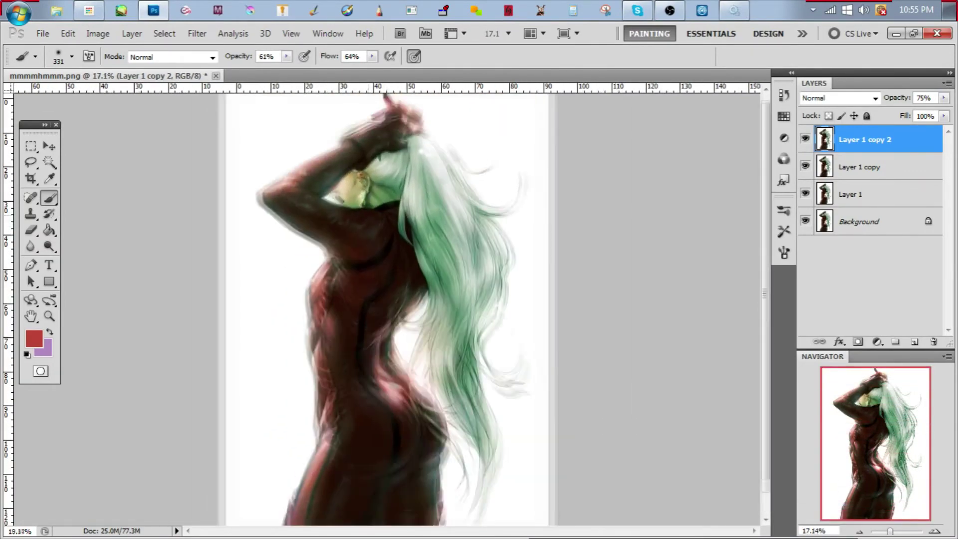
Flatten Layer 1 and its copies into the background and duplicate the result as a new layer
left_click(132, 34)
left_click(145, 497)
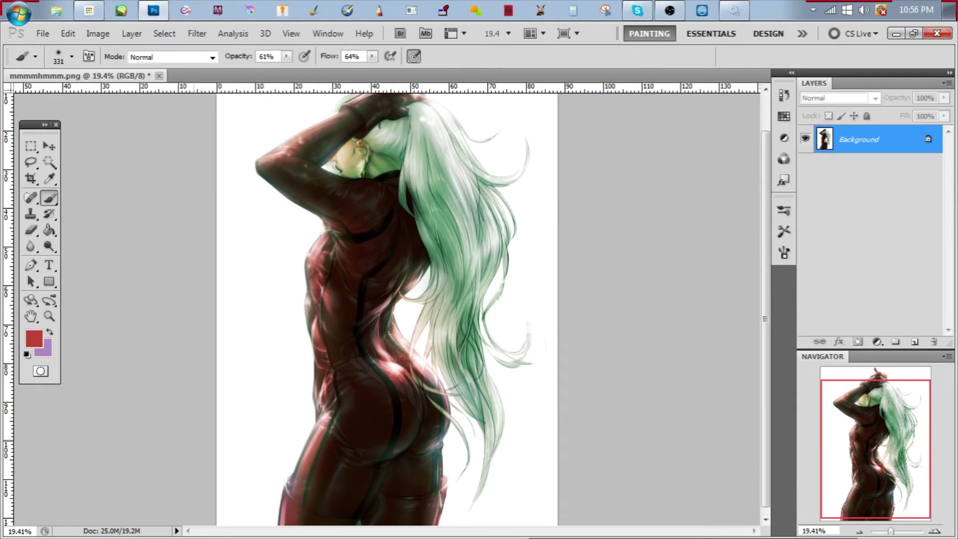
scroll(389, 310, "up", 1)
key("ctrl+j")
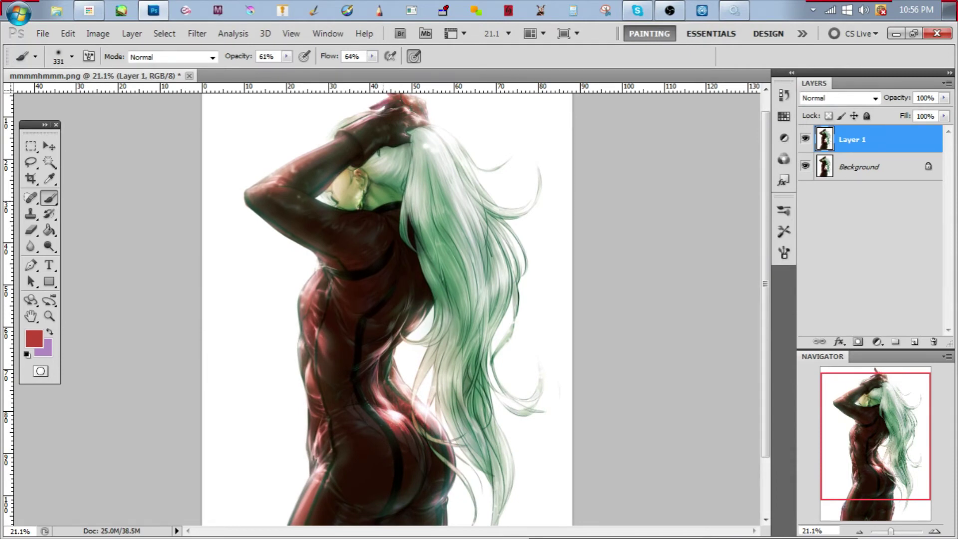
Set custom Lens Correction on the new layer with Red/Cyan Fringe -100, Green/Magenta Fringe +100 and a vignette amount of -25
key("ctrl+shift+r")
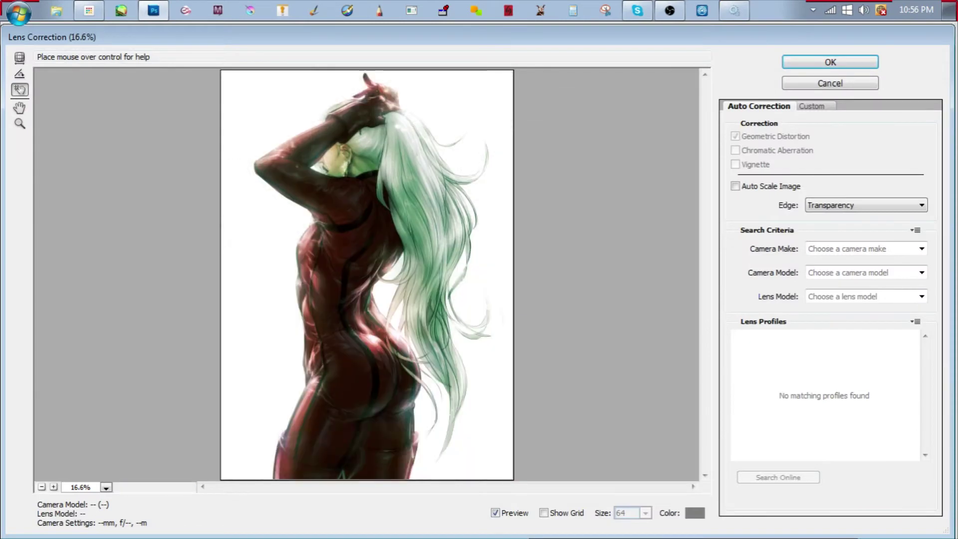
left_click(812, 105)
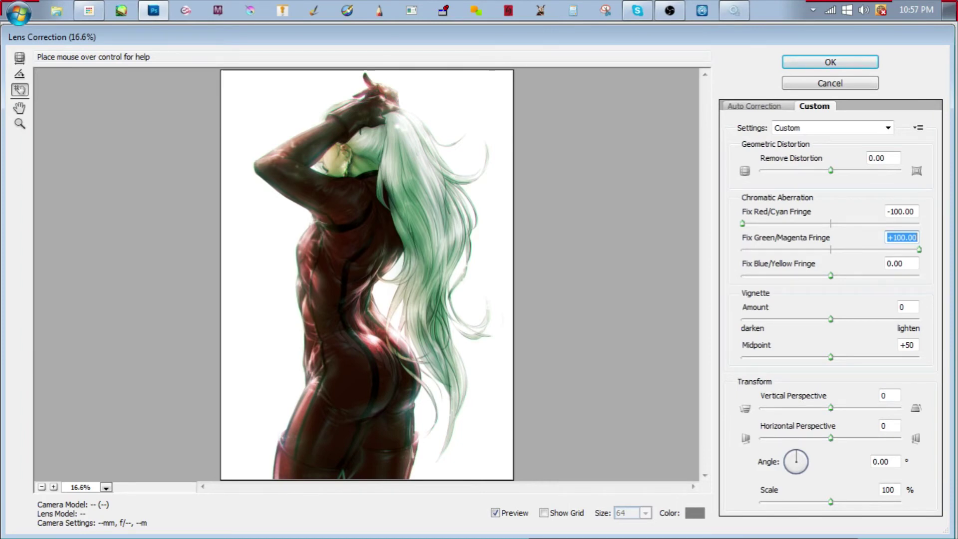
left_click_drag(831, 318, 808, 318)
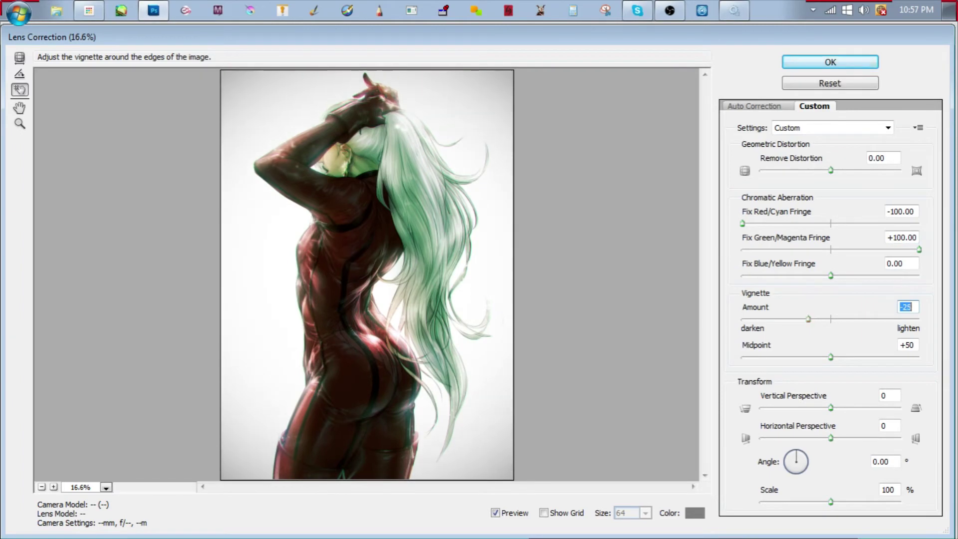
Darken the vignette to an amount of -35 and apply the lens correction
key("ctrl+minus")
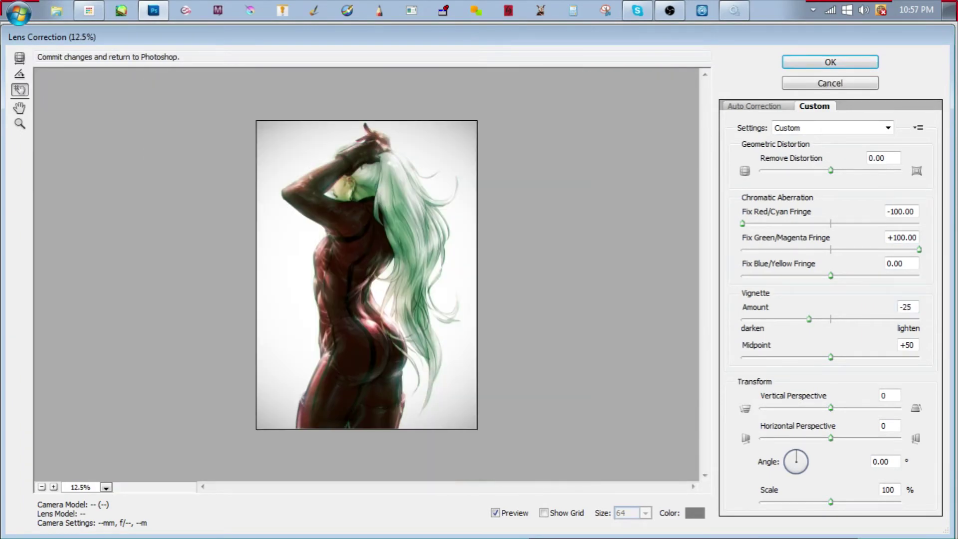
key("ctrl+plus")
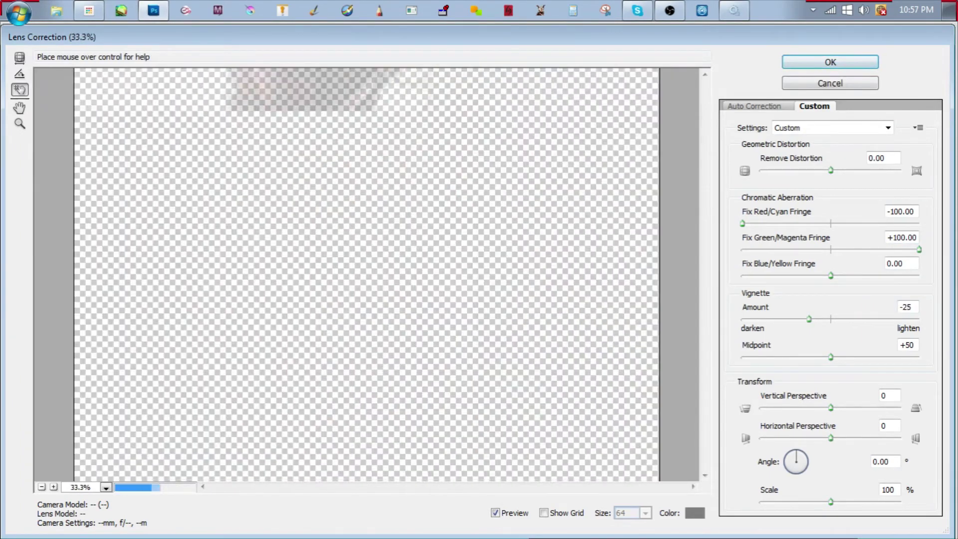
left_click(907, 307)
key("shift+Down")
key("ctrl+minus")
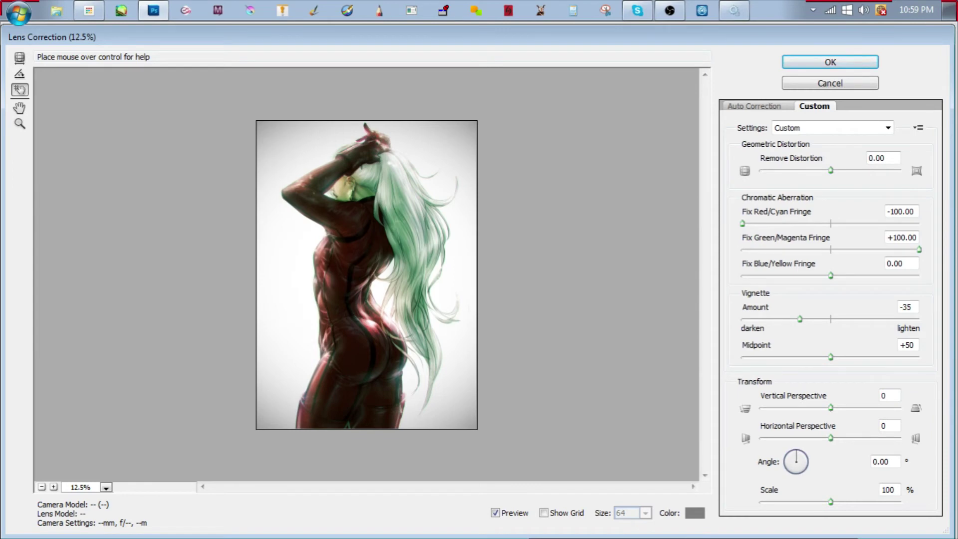
left_click(830, 62)
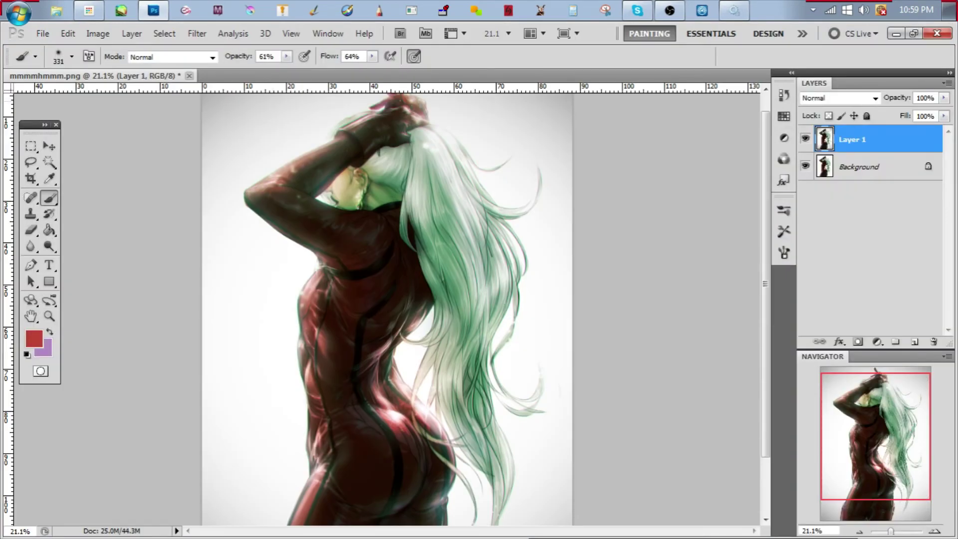
Flatten the lens-corrected image and duplicate the background onto a fresh Layer 1
left_click(132, 34)
left_click(160, 490)
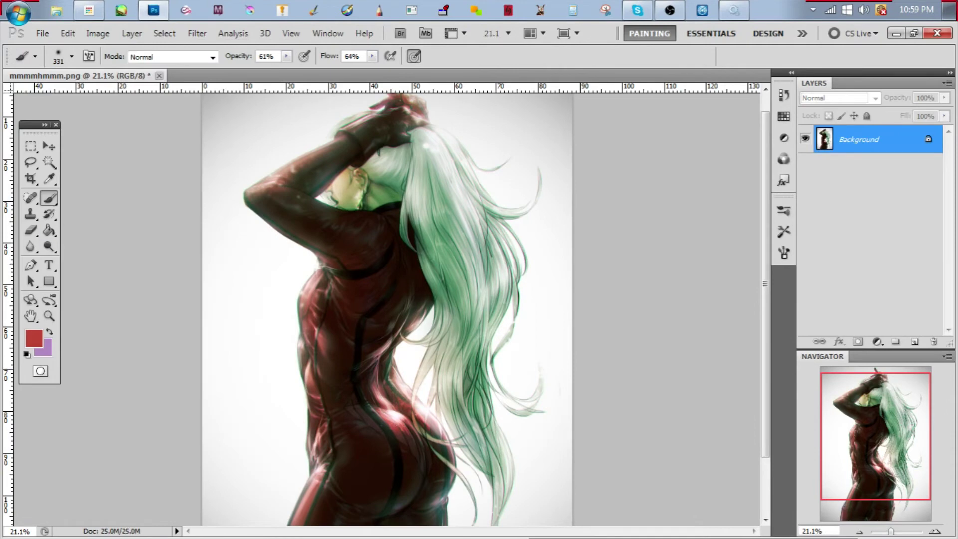
key("ctrl+j")
Soften the raised hands and sleeve on Layer 1 with the Blur tool at 77% strength
key("r")
left_click(299, 167)
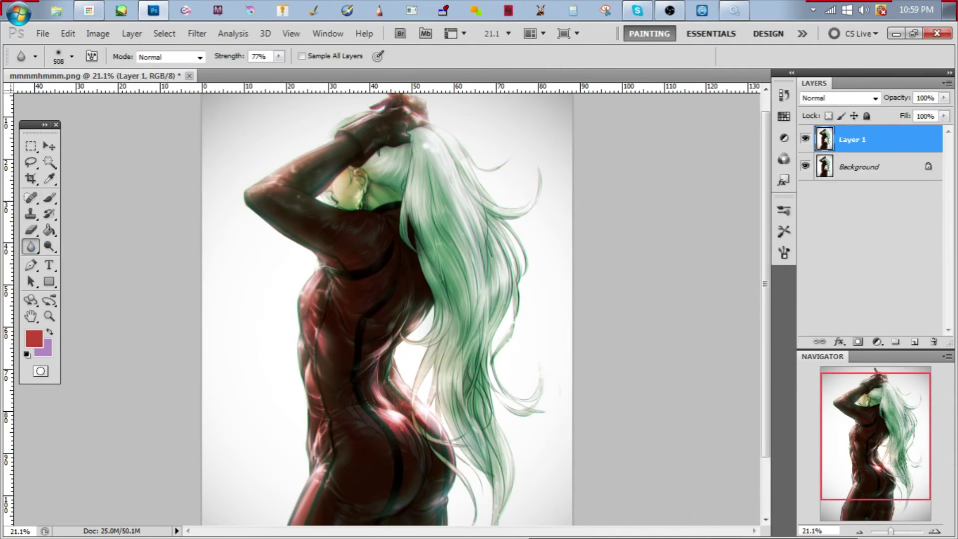
scroll(386, 309, "up", 1)
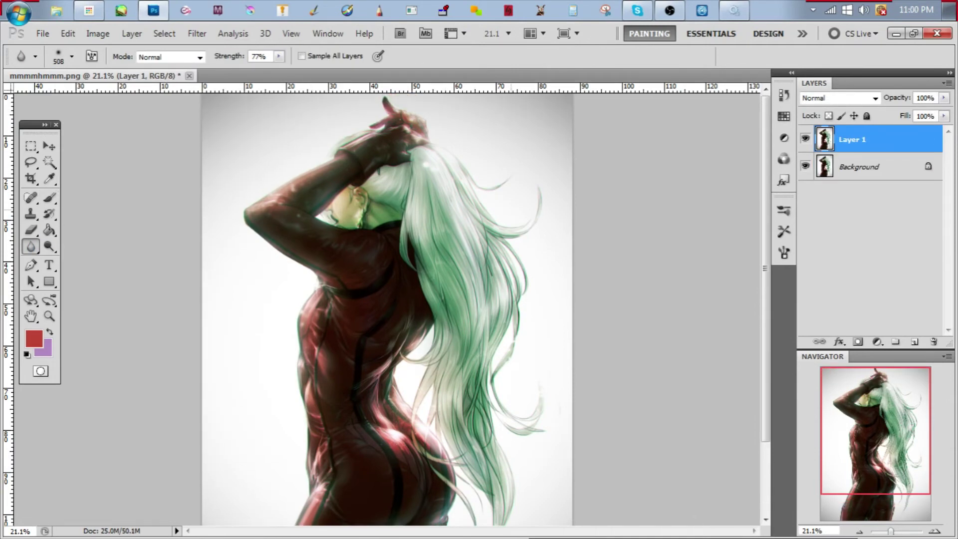
scroll(391, 299, "up", 2)
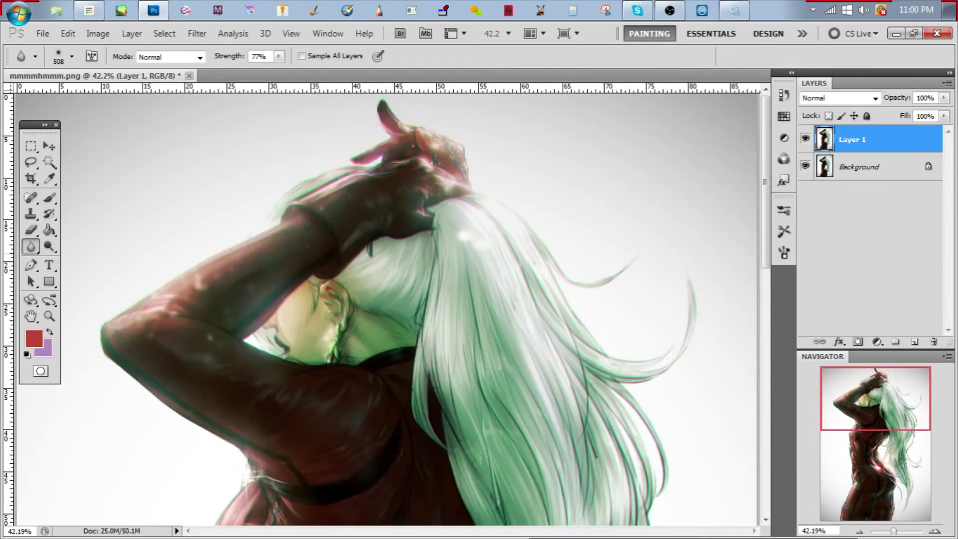
left_click_drag(449, 142, 417, 139)
scroll(386, 300, "down", 3)
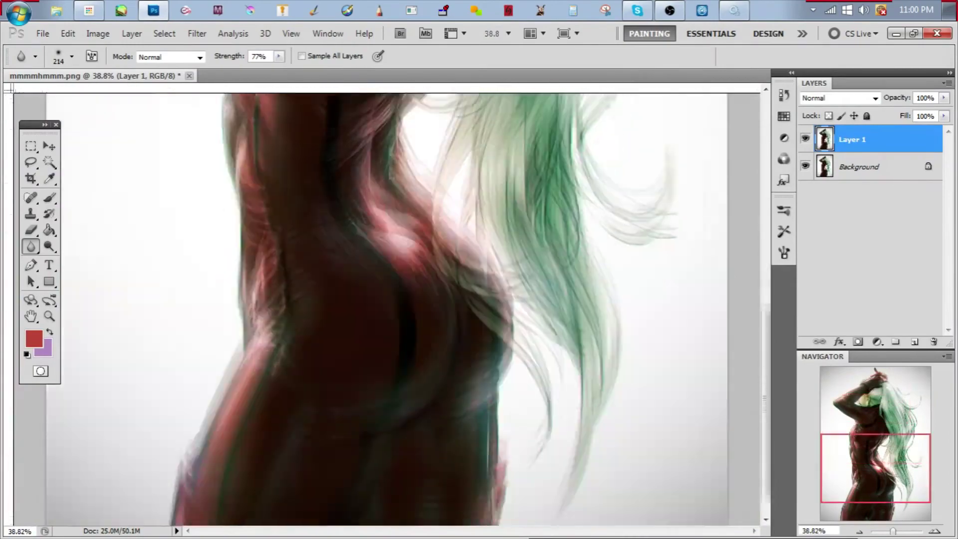
Blur areas around the waist and hips, varying the Blur brush between 214 and 652 px
scroll(389, 299, "up", 3)
scroll(389, 300, "left", 3)
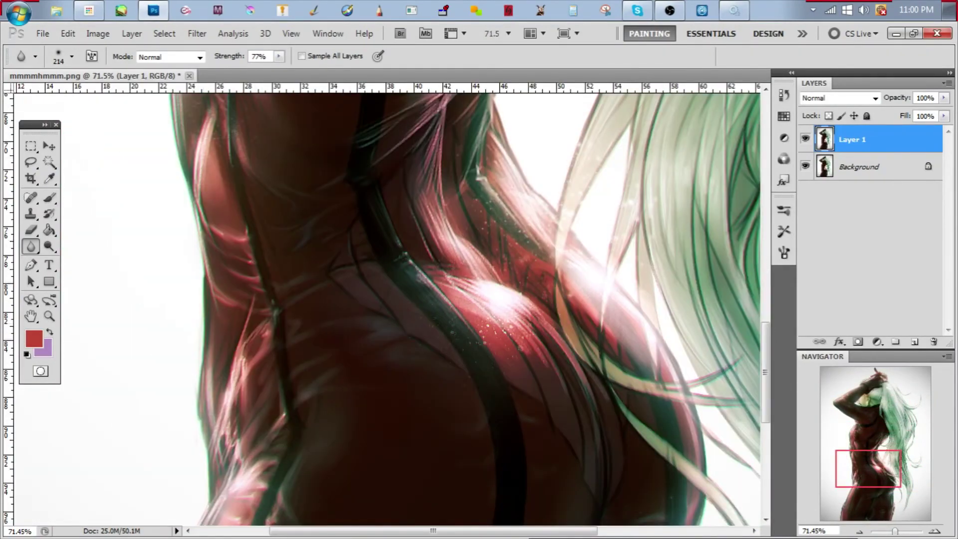
scroll(387, 299, "down", 5)
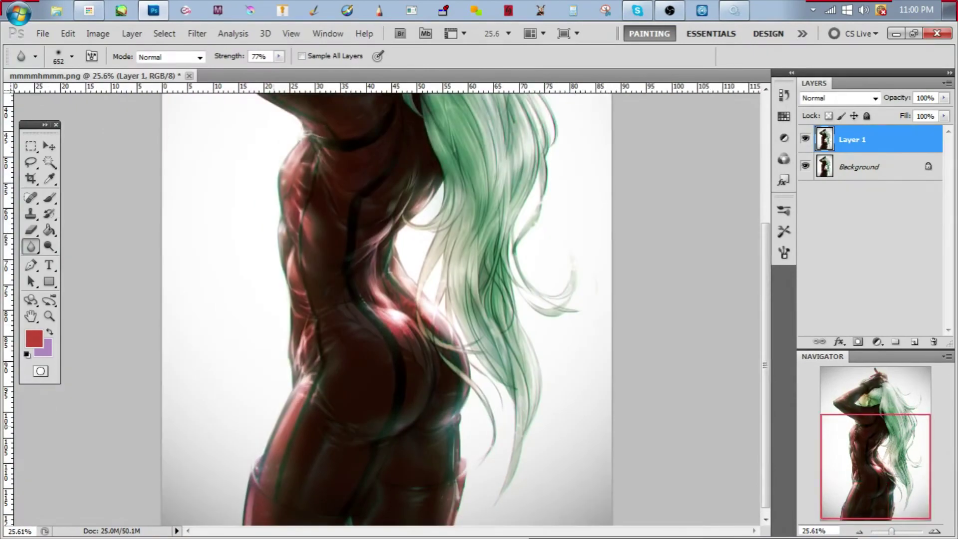
scroll(437, 406, "up", 3)
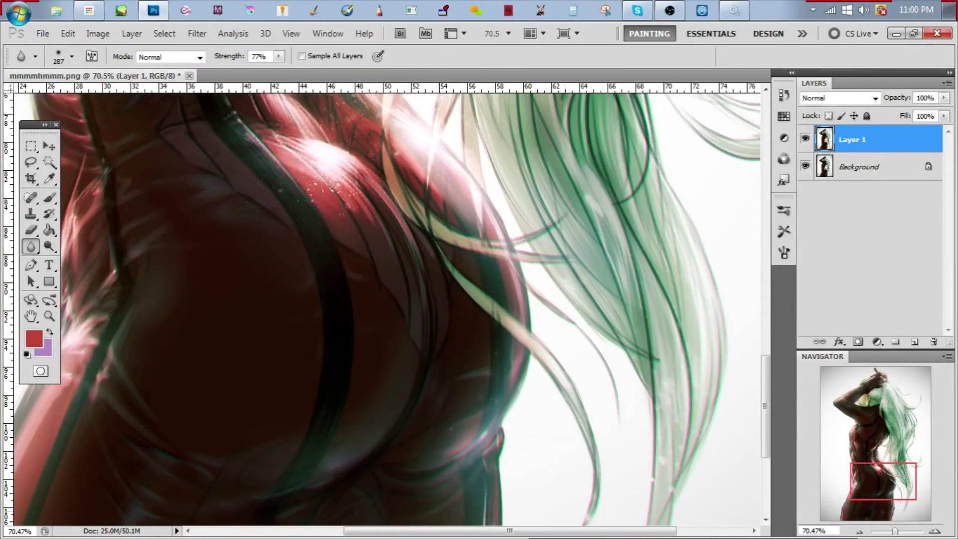
Soften the upper thighs and the lower back with a Blur brush of 165 px
right_click(306, 360)
scroll(389, 310, "down", 2)
scroll(389, 310, "up", 3)
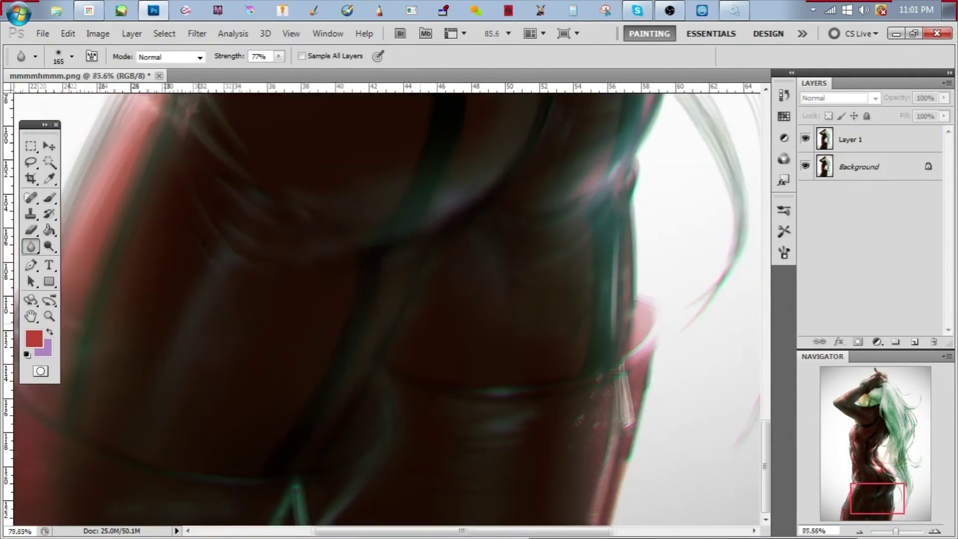
scroll(389, 309, "down", 1)
scroll(389, 309, "right", 2)
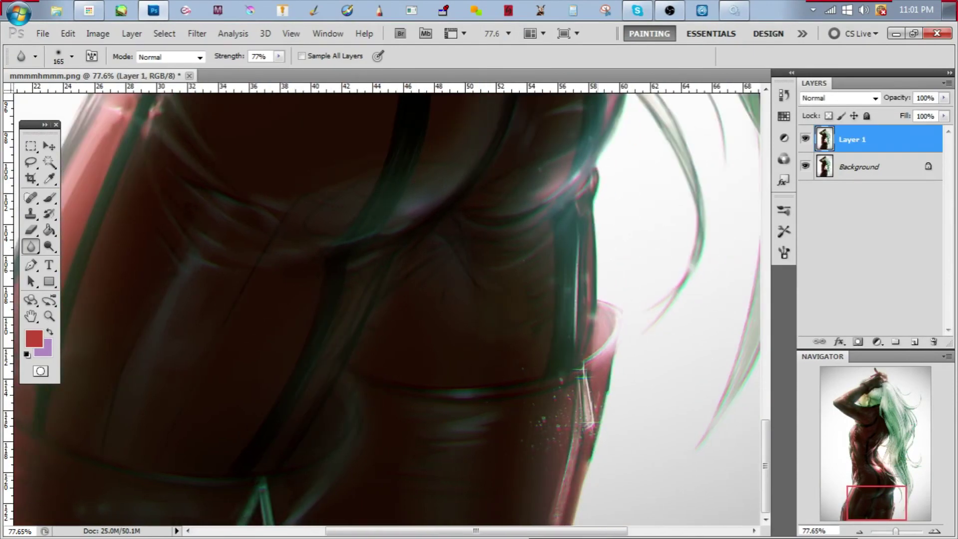
scroll(387, 309, "up", 10)
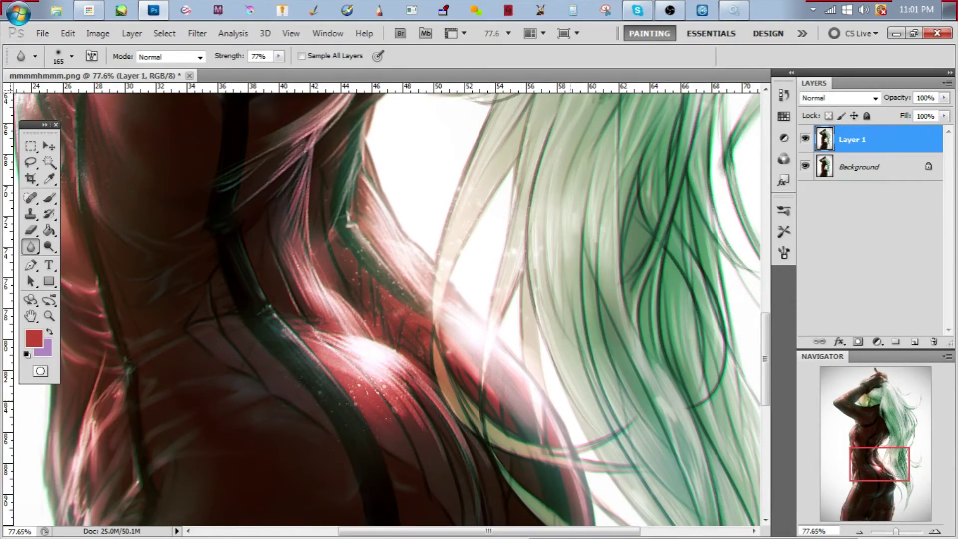
scroll(386, 309, "down", 1)
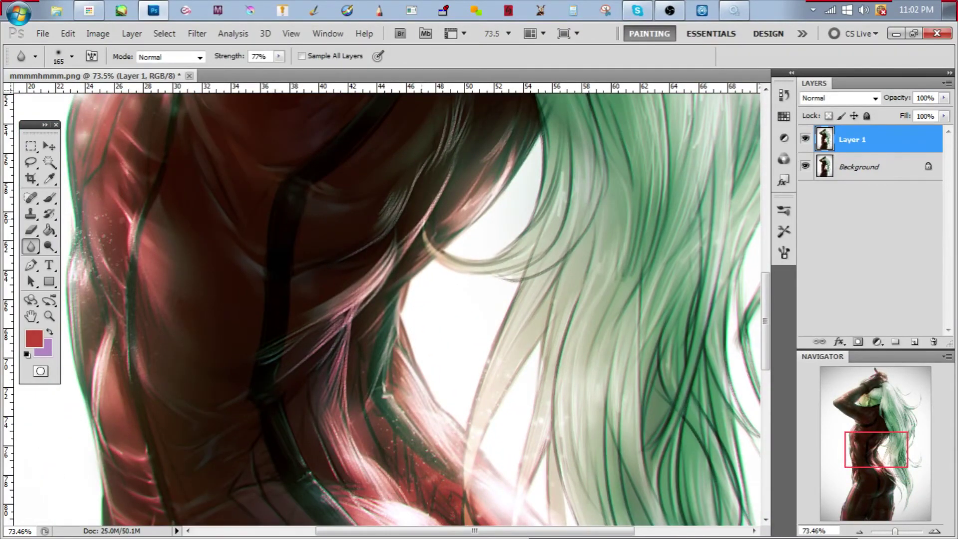
Blur the upper and middle hair strands with a larger brush of about 300 px
left_click_drag(876, 449, 898, 393)
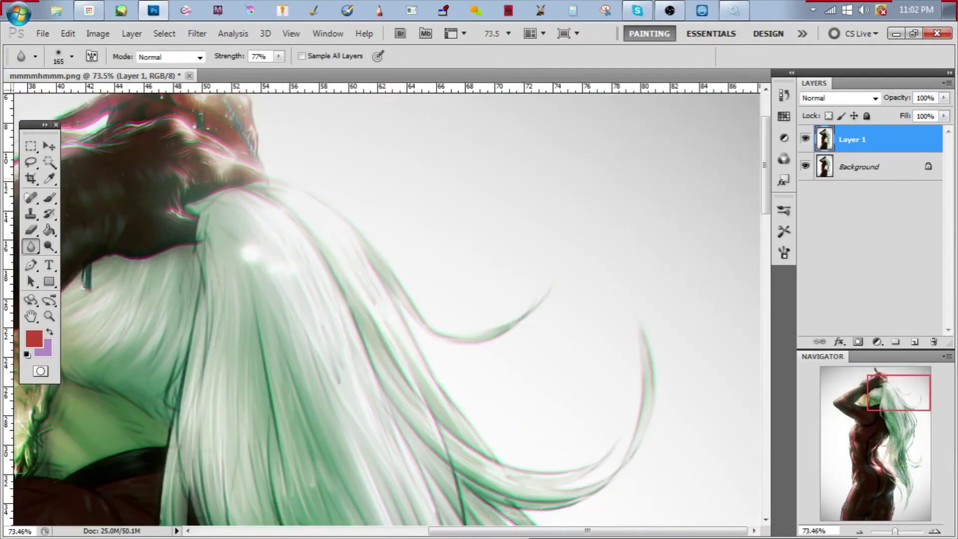
scroll(386, 304, "down", 3)
key("bracketright")
scroll(387, 305, "down", 3)
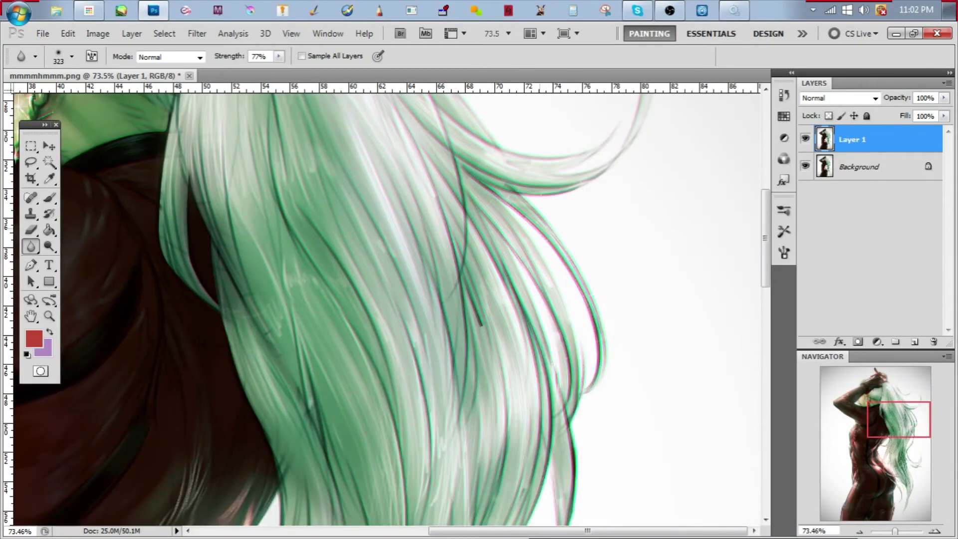
scroll(387, 305, "down", 3)
scroll(386, 304, "down", 3)
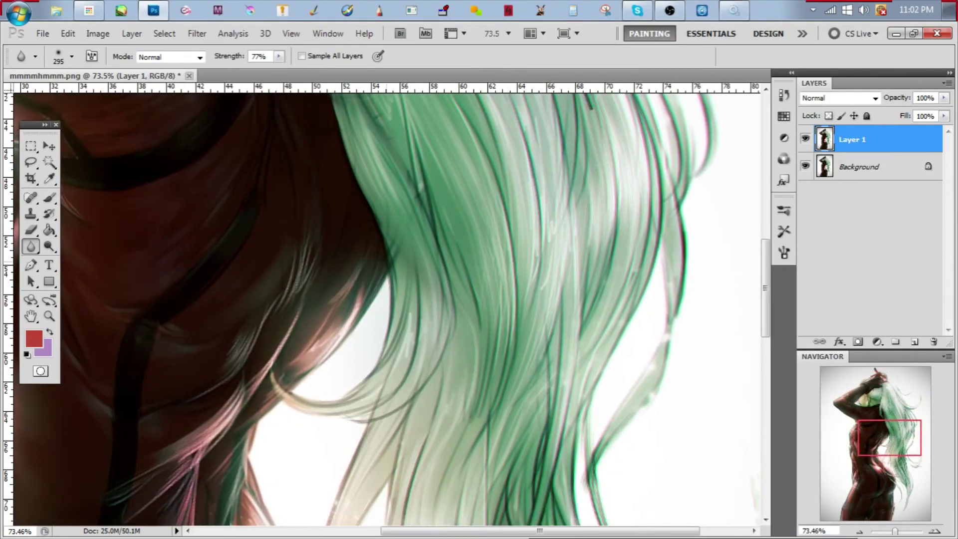
Soften the lower hair beside the hip with the Blur brush reduced to 131 px
scroll(386, 304, "down", 2)
key("bracketright")
scroll(387, 305, "down", 3)
key("bracketleft")
key("bracketleft")
key("bracketleft")
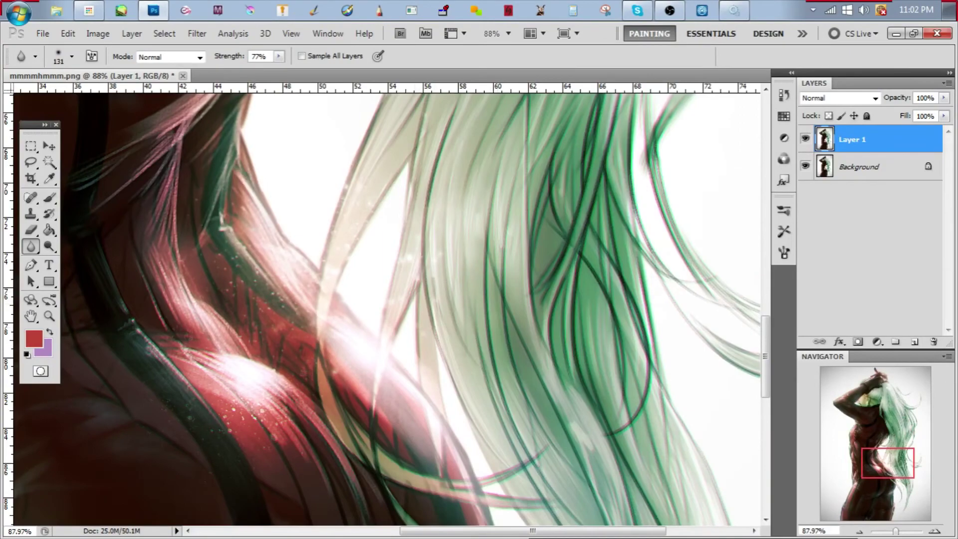
scroll(387, 304, "up", 5)
scroll(387, 304, "up", 2)
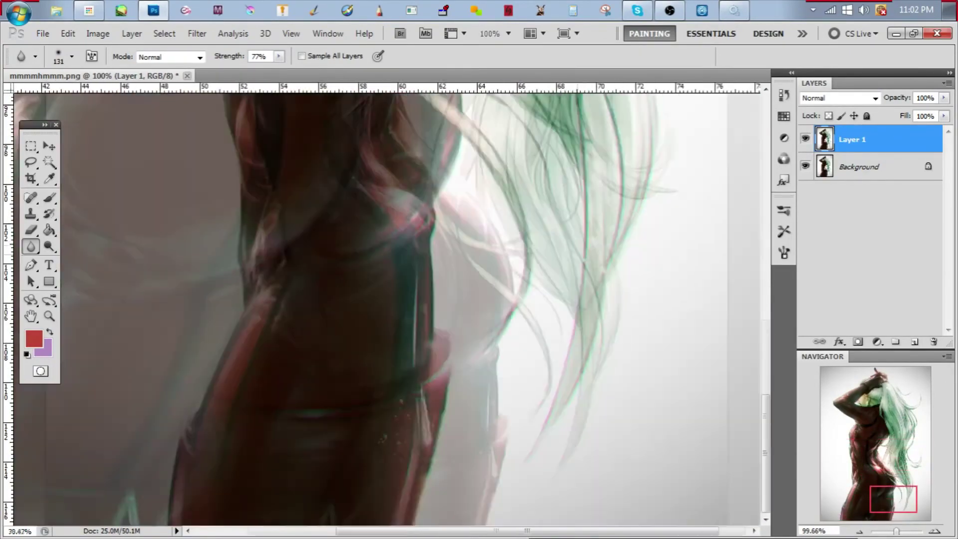
Blur the hair ends and the strands crossing the hip, using brush sizes of 282 and 150 px
scroll(387, 304, "down", 6)
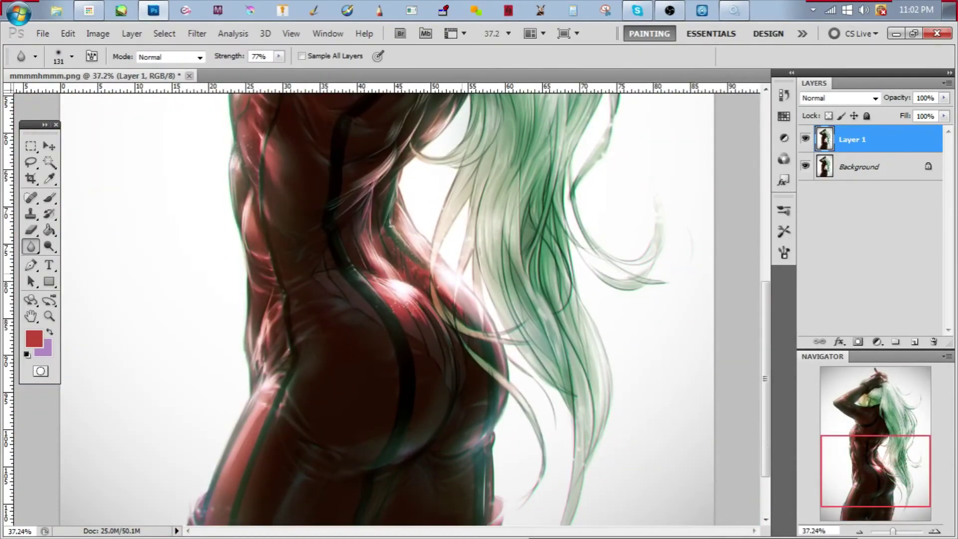
scroll(559, 349, "down", 3)
right_click(559, 349, "alt")
scroll(459, 145, "up", 6)
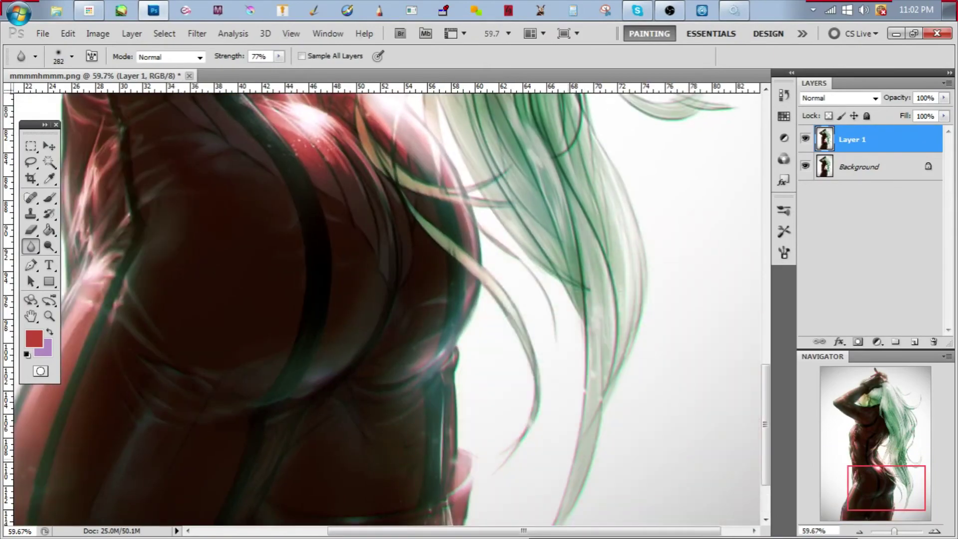
scroll(387, 304, "down", 5)
scroll(387, 304, "up", 4)
scroll(402, 309, "up", 3)
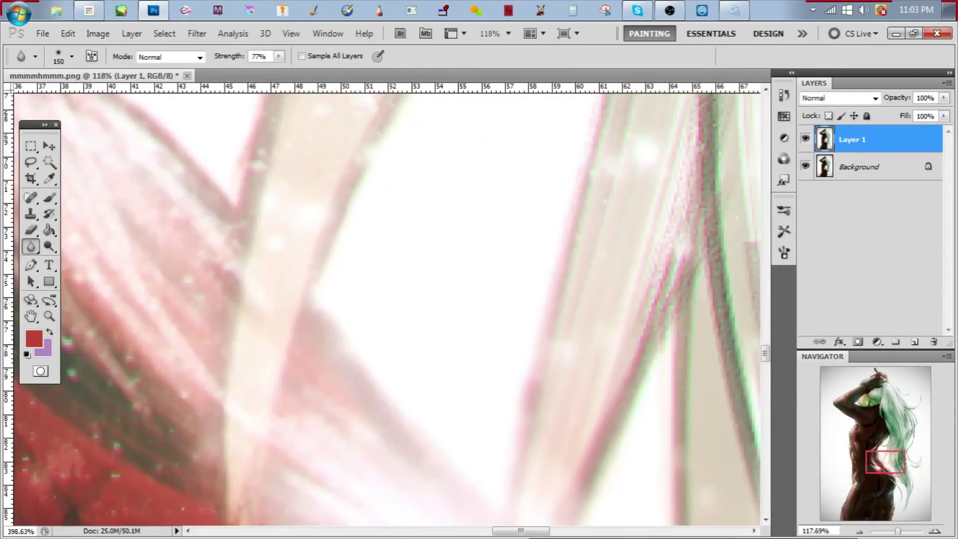
Soften the ear, earring and cheek details with Blur brushes of 46 to 125 px
scroll(387, 304, "down", 4)
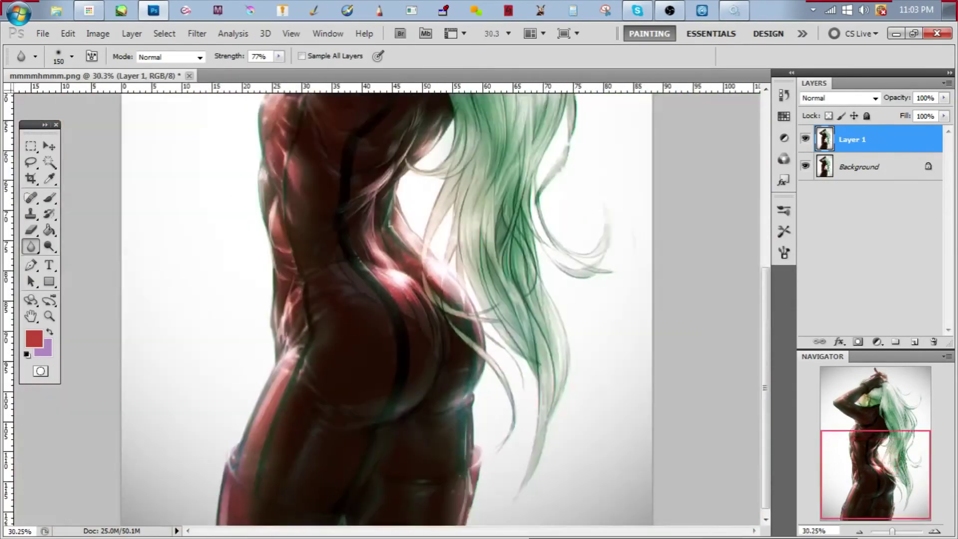
scroll(449, 150, "up", 5)
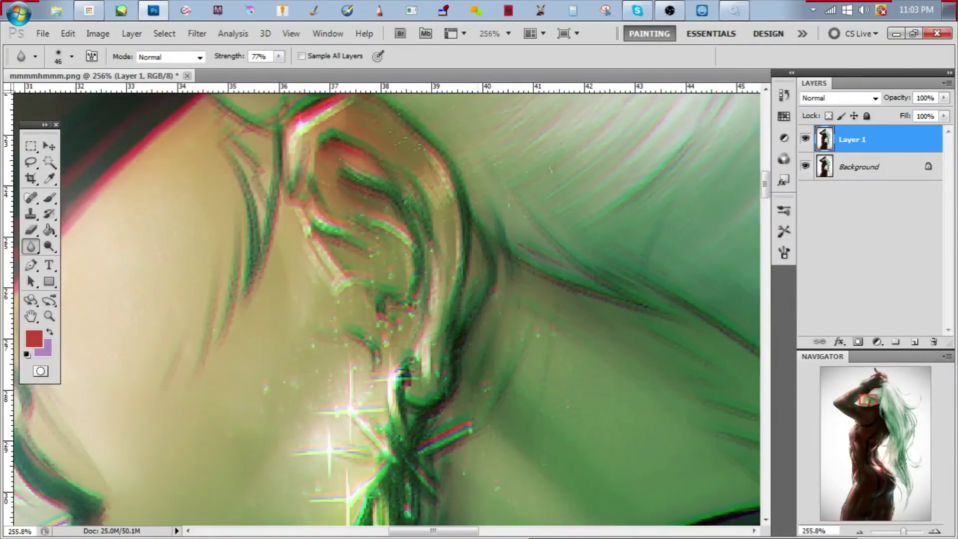
scroll(387, 304, "down", 3)
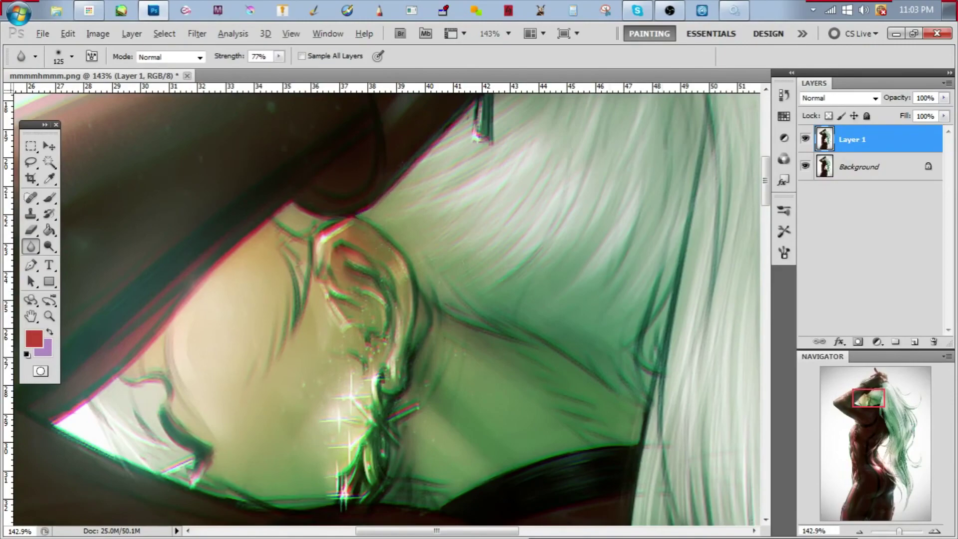
scroll(387, 304, "up", 3)
scroll(387, 304, "down", 2)
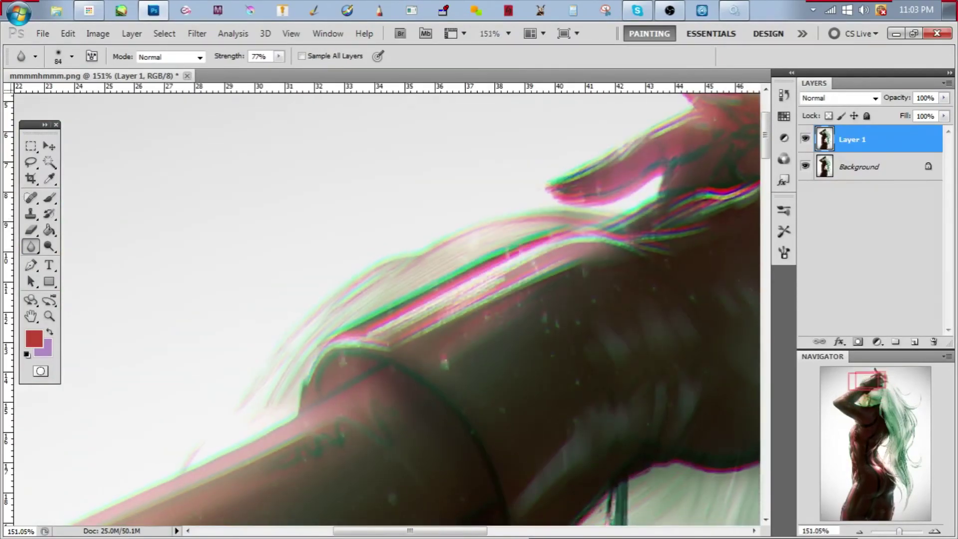
Blur the upper sleeve, the glove cuff and the arm edge above the face with a 98 px brush
scroll(387, 304, "down", 2)
scroll(387, 305, "up", 2)
scroll(386, 305, "down", 2)
scroll(387, 305, "up", 2)
scroll(386, 304, "up", 2)
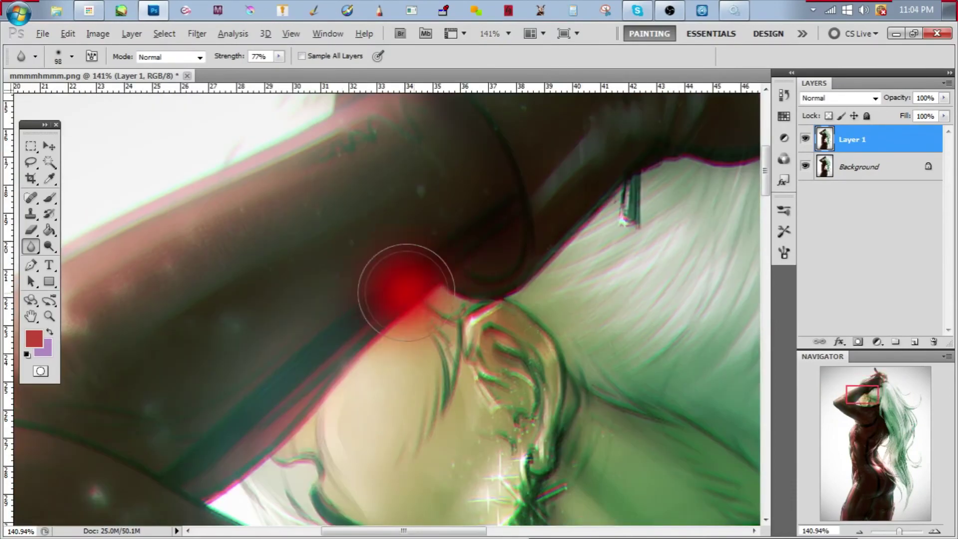
scroll(387, 305, "up", 3)
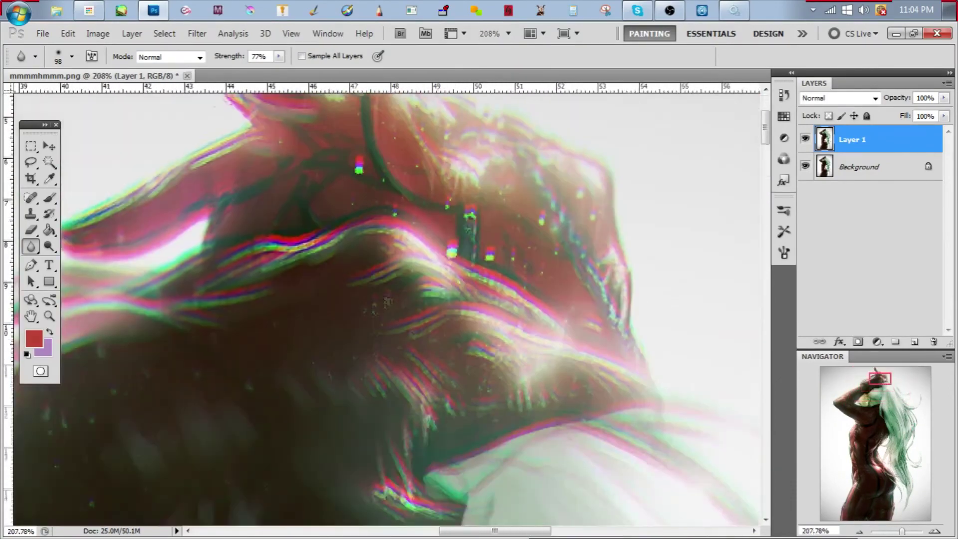
Soften the shoulder, side of the torso and hip contours with the 98 px Blur brush
scroll(386, 304, "down", 4)
scroll(386, 305, "up", 3)
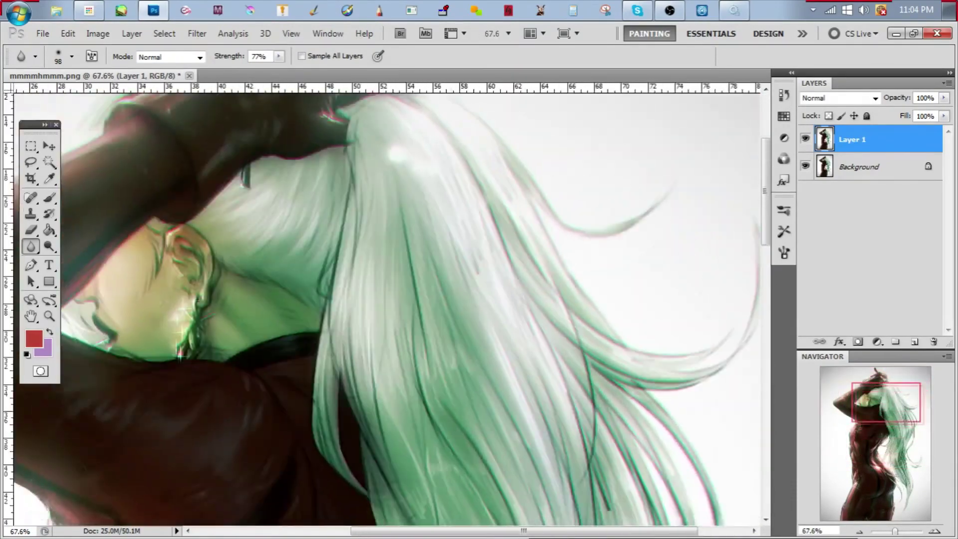
scroll(387, 305, "down", 1)
scroll(387, 304, "up", 2)
scroll(386, 305, "down", 3)
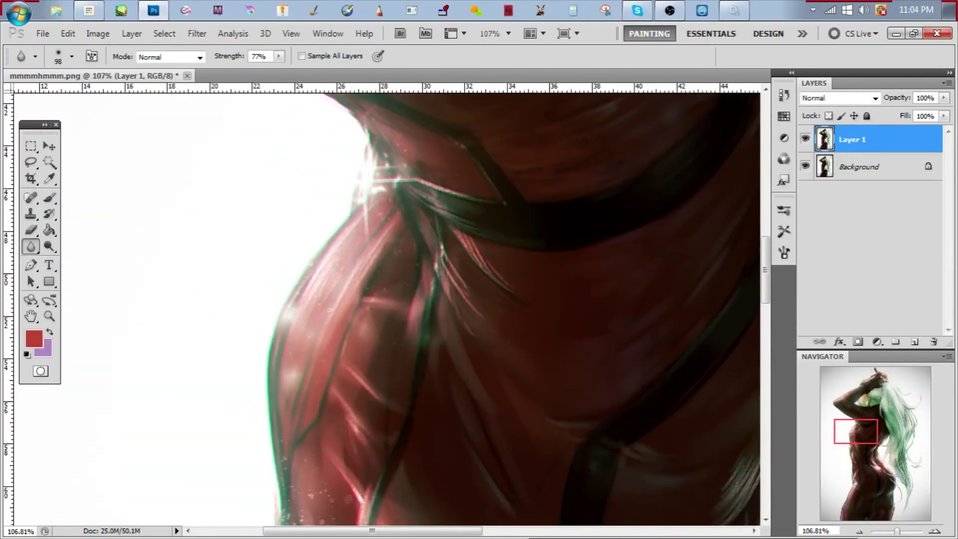
scroll(387, 304, "down", 4)
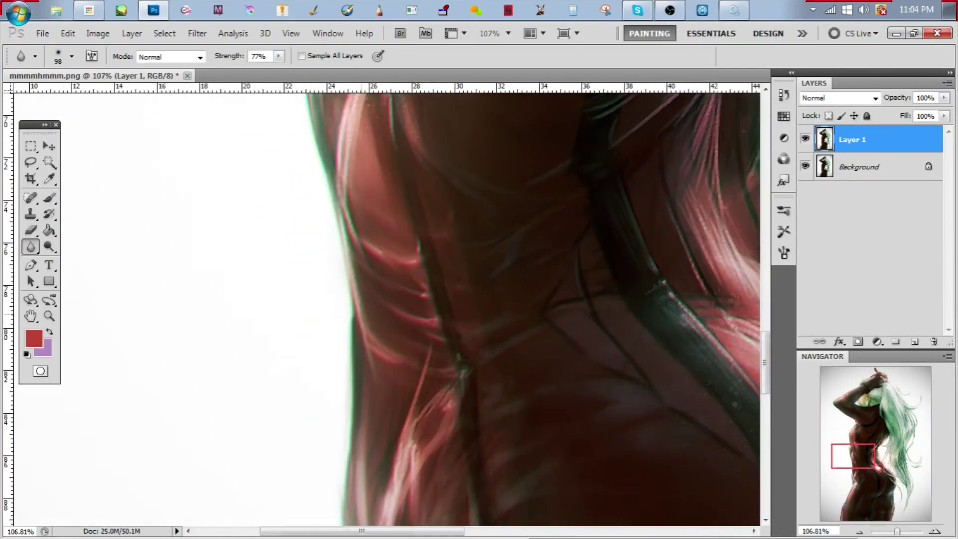
scroll(387, 305, "down", 3)
scroll(387, 305, "up", 2)
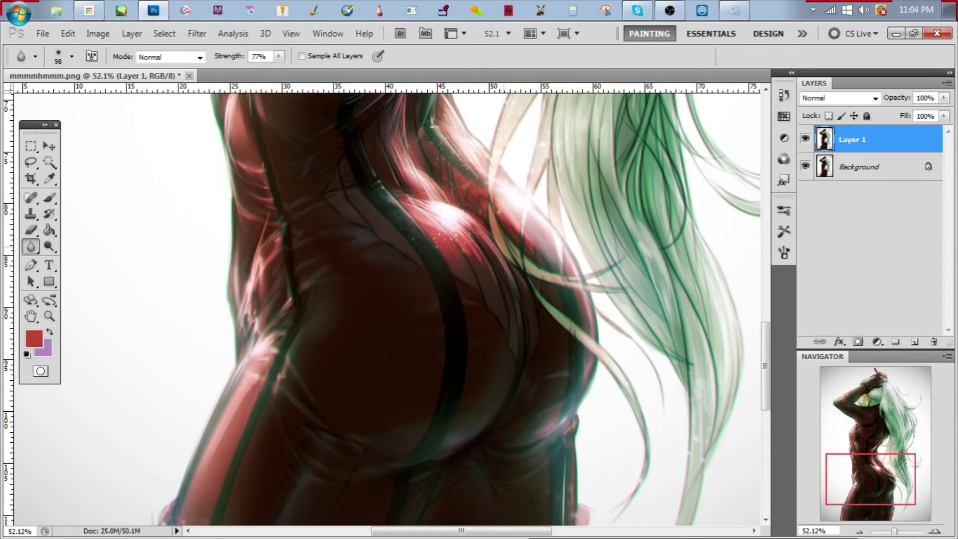
Blur the raised fingers and the glove edge over the hair, reducing the brush to 50 px
scroll(387, 305, "up", 8)
scroll(387, 305, "up", 3)
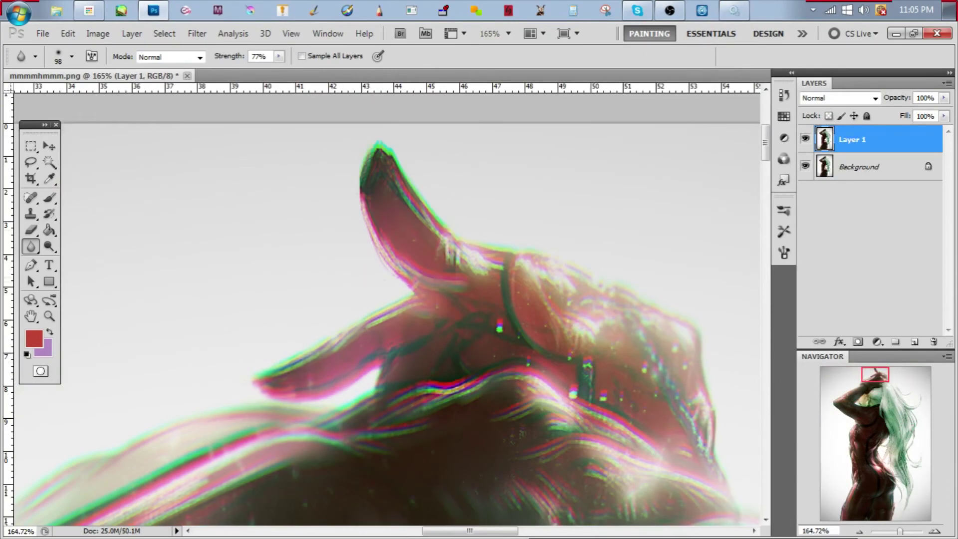
scroll(387, 304, "down", 2)
scroll(386, 305, "up", 3)
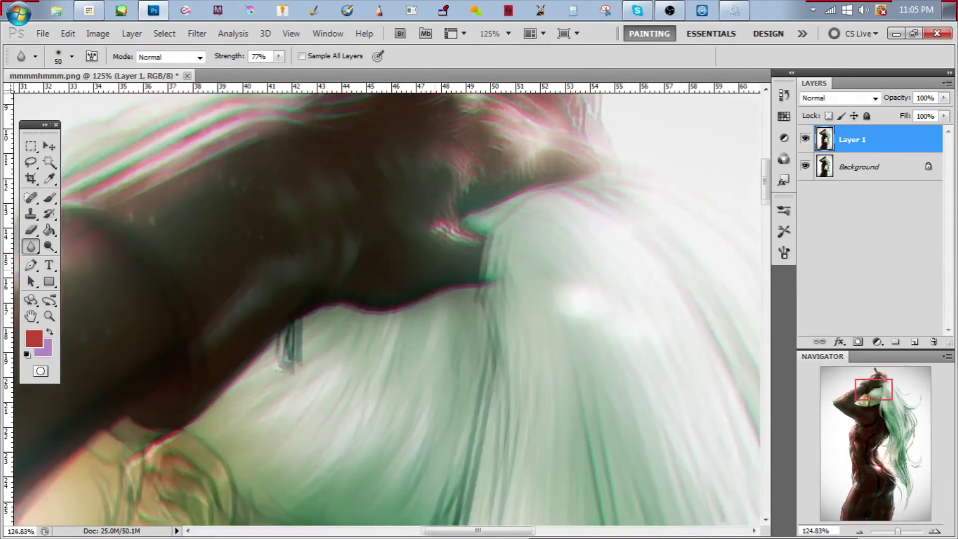
Soften individual hair strands along the back and the outer lock with fine Blur brushes of 50 and 41 px
scroll(386, 304, "down", 3)
scroll(387, 305, "down", 3)
scroll(387, 305, "up", 2)
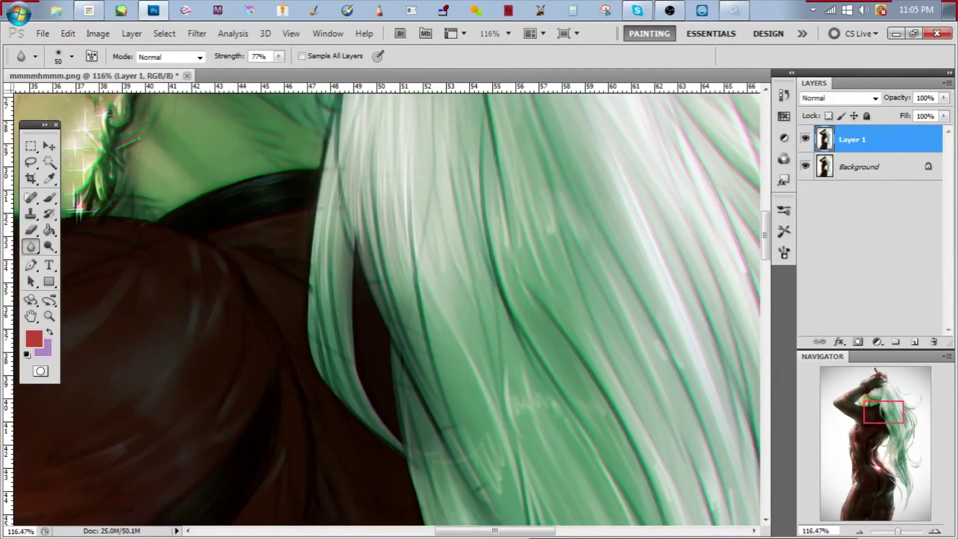
scroll(387, 305, "up", 3)
scroll(387, 304, "down", 3)
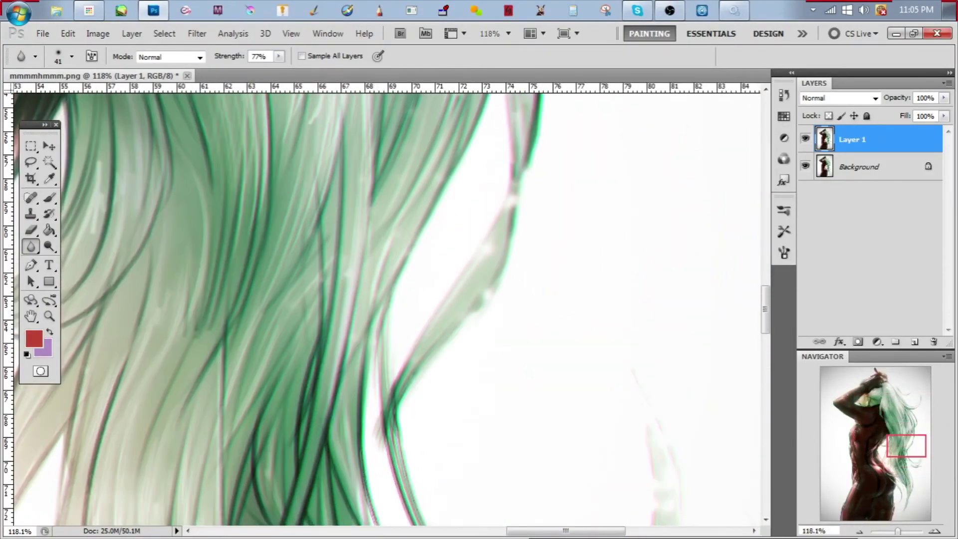
Soften the outer contour of the waist with the Blur brush enlarged to 86 px
scroll(387, 305, "down", 3)
scroll(387, 305, "up", 2)
scroll(386, 304, "down", 4)
scroll(386, 305, "up", 3)
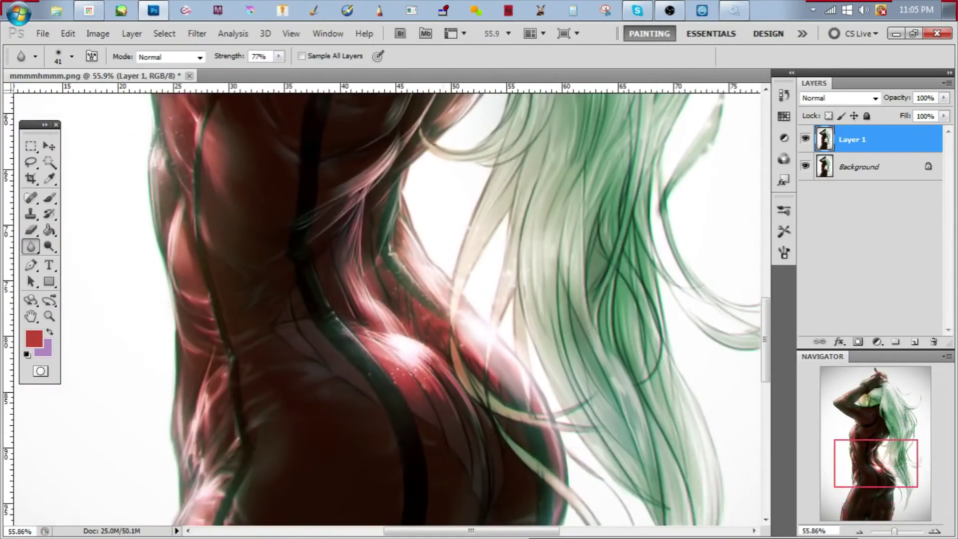
scroll(386, 304, "down", 4)
scroll(387, 305, "up", 5)
scroll(386, 304, "up", 3)
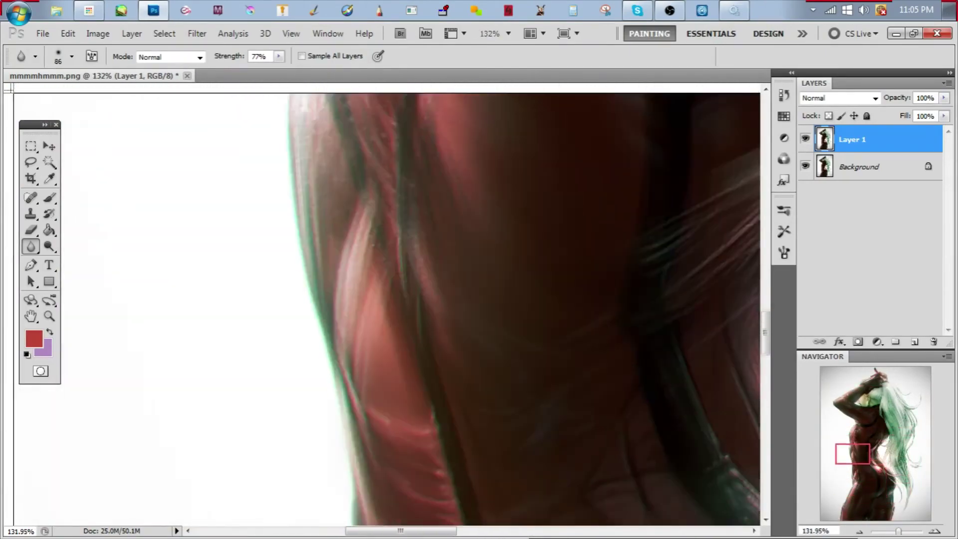
Blur the suit folds and highlights across the waist and lower back with a 139 px brush
scroll(387, 305, "down", 3)
scroll(387, 304, "up", 3)
scroll(386, 304, "down", 2)
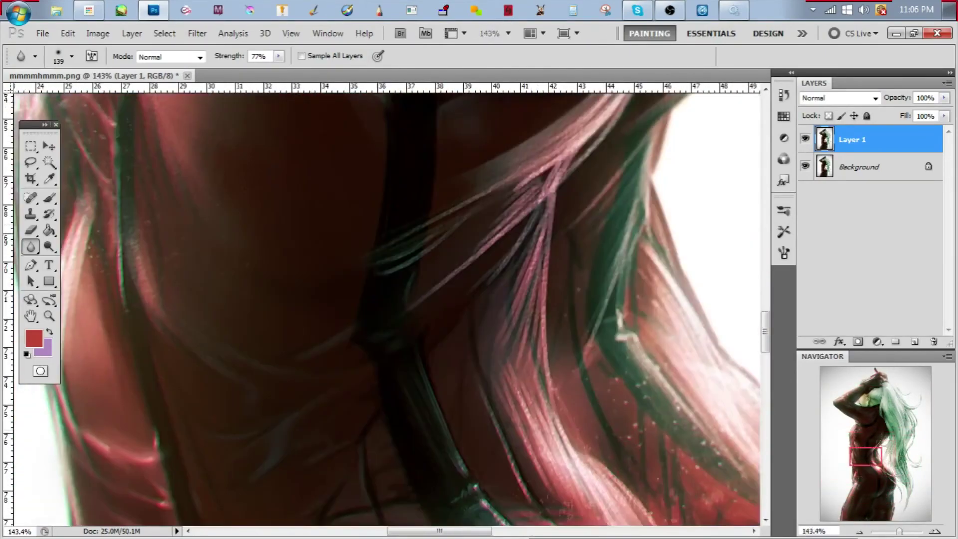
scroll(387, 305, "down", 2)
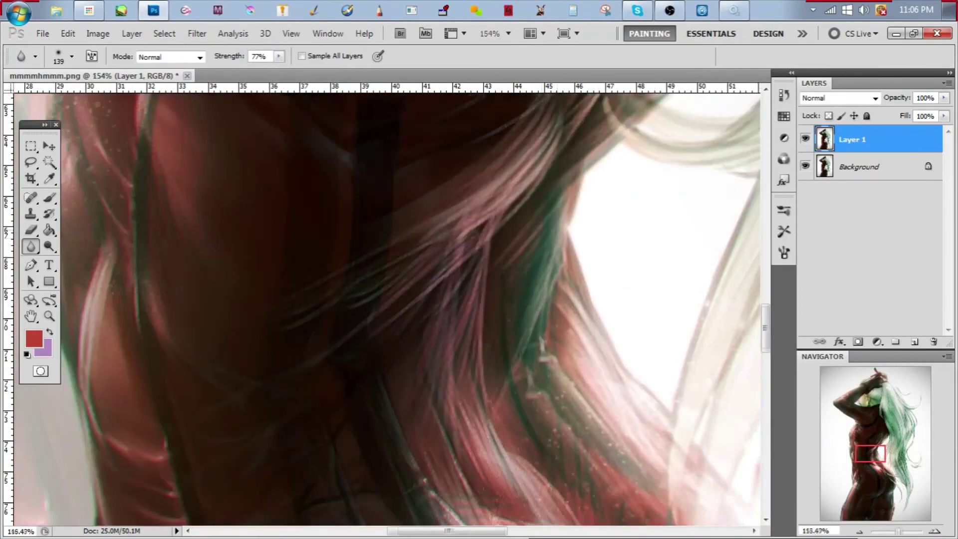
scroll(387, 304, "up", 1)
scroll(387, 304, "down", 2)
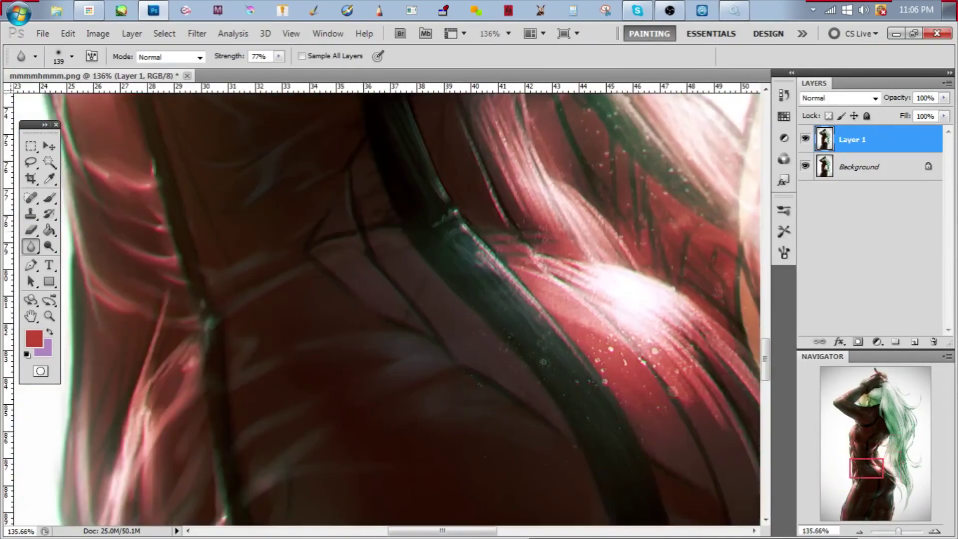
Soften the hip details with a 75 px Blur brush and merge Layer 1 into the Background
scroll(386, 304, "down", 2)
scroll(387, 304, "up", 3)
scroll(387, 304, "down", 5)
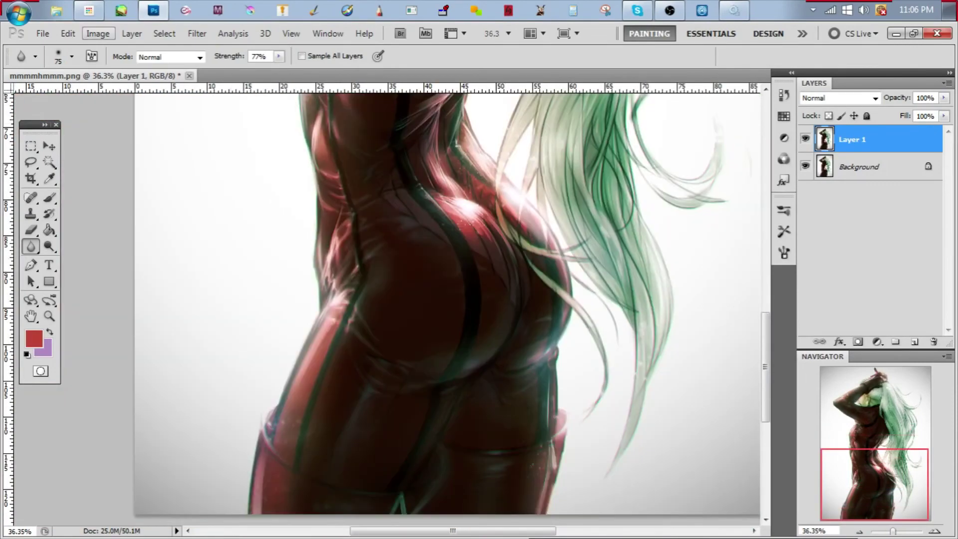
key("ctrl+e")
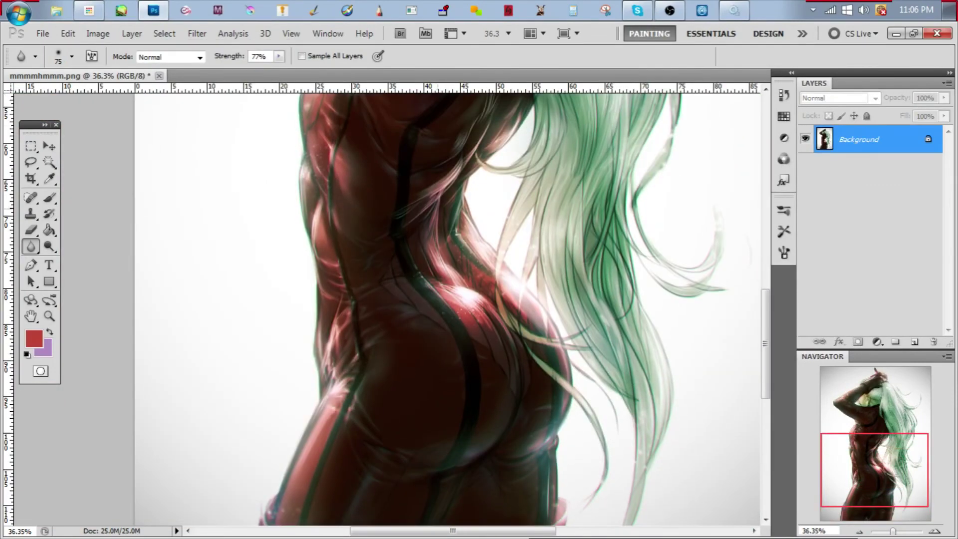
Dodge the midtones at 50% exposure around the face and raised fingers, using 115 and 49 px brushes
scroll(386, 304, "up", 5)
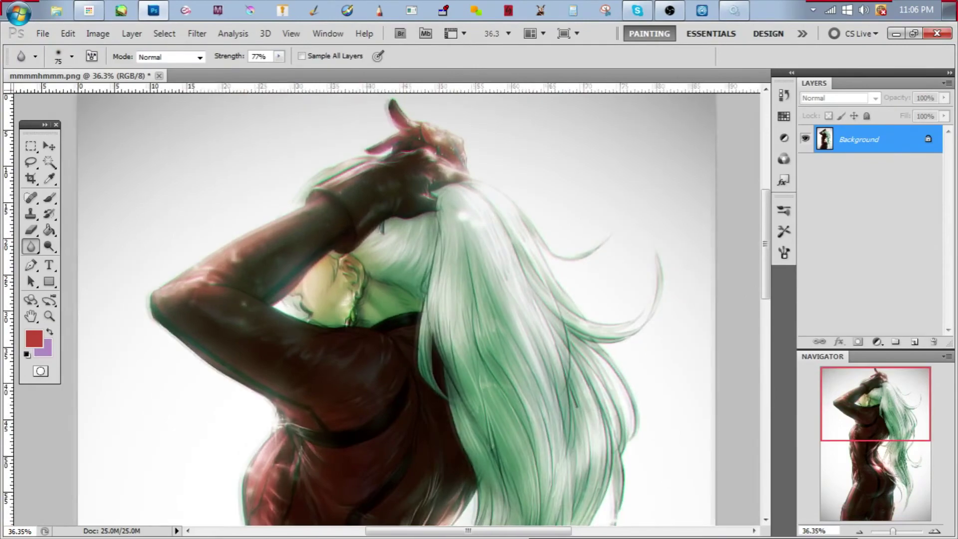
scroll(386, 304, "down", 5)
scroll(387, 304, "up", 5)
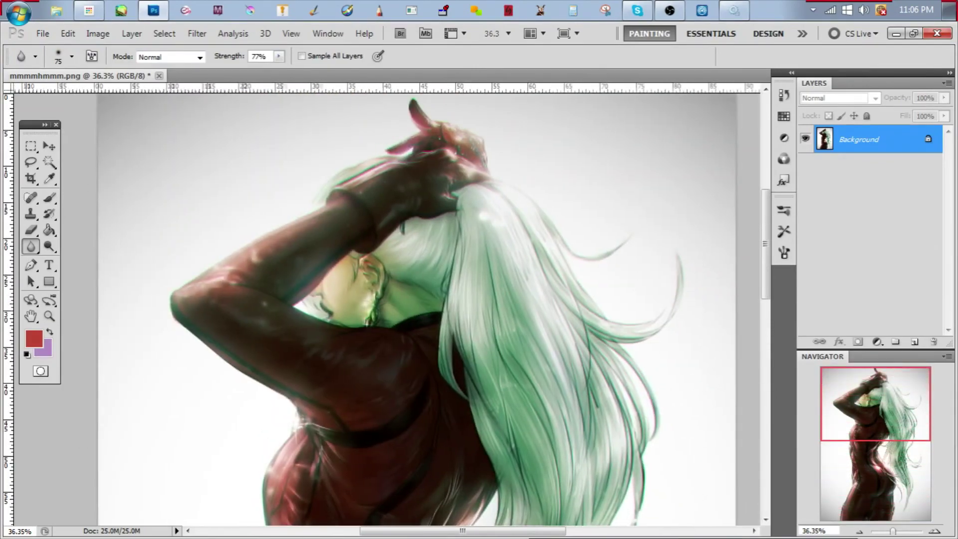
scroll(386, 304, "right", 1)
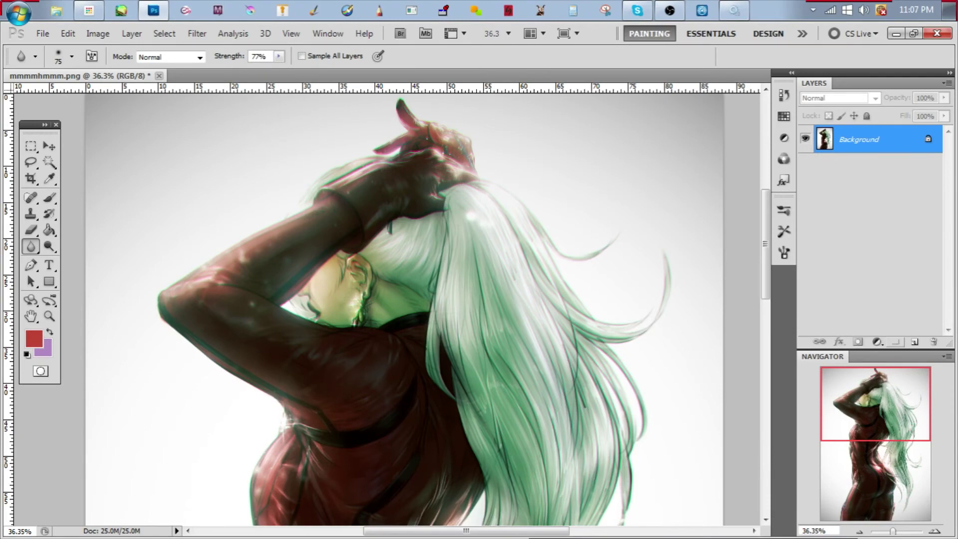
scroll(387, 304, "down", 5)
scroll(387, 304, "up", 6)
left_click(49, 246)
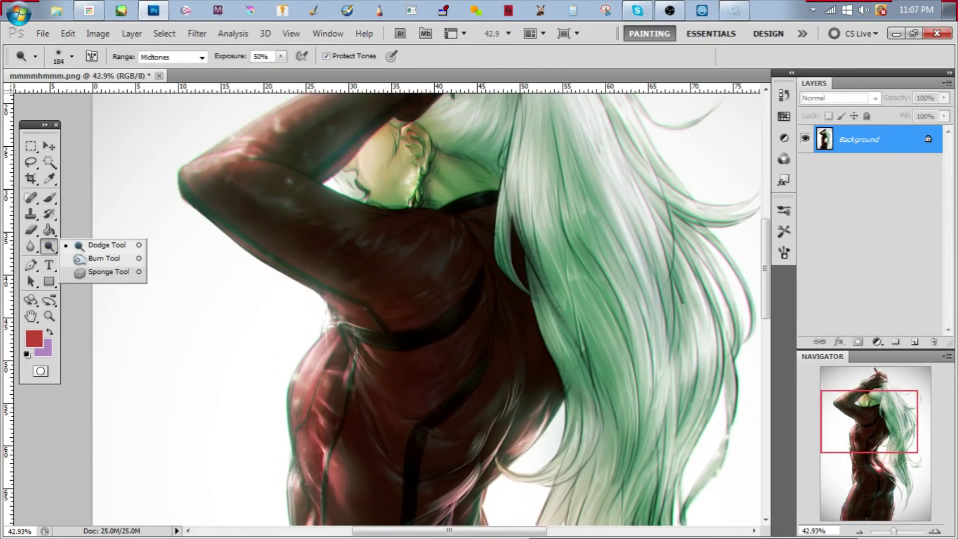
scroll(409, 159, "up", 4)
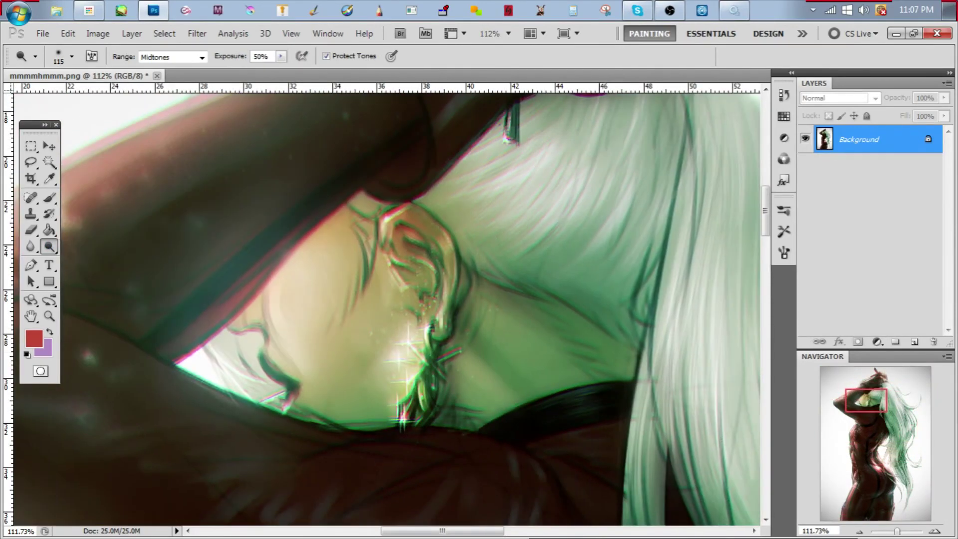
scroll(386, 304, "down", 1)
scroll(499, 200, "up", 2)
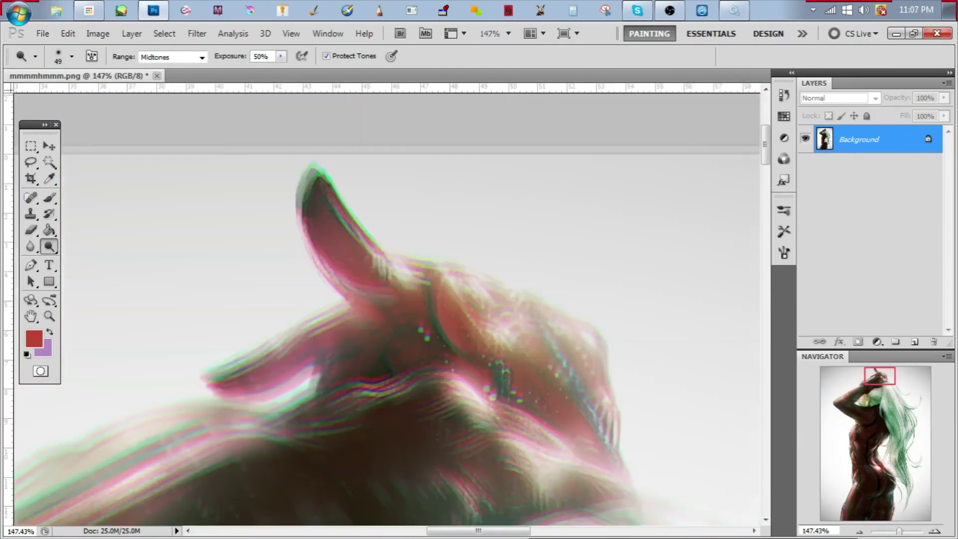
Examine the glove, thighs, hip, face and upper torso for areas whose tones still need adjusting
scroll(389, 304, "down", 4)
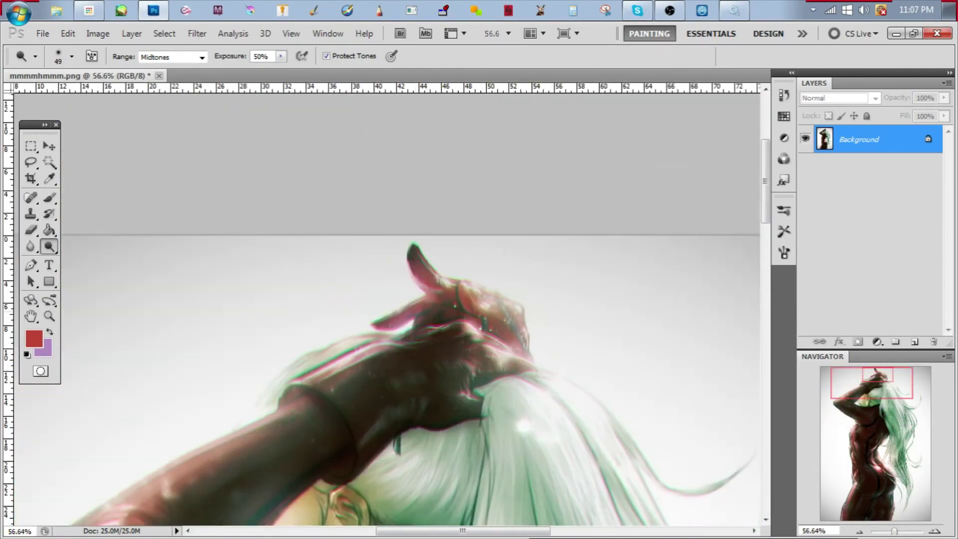
scroll(549, 324, "up", 2)
scroll(387, 304, "down", 2)
scroll(387, 305, "up", 2)
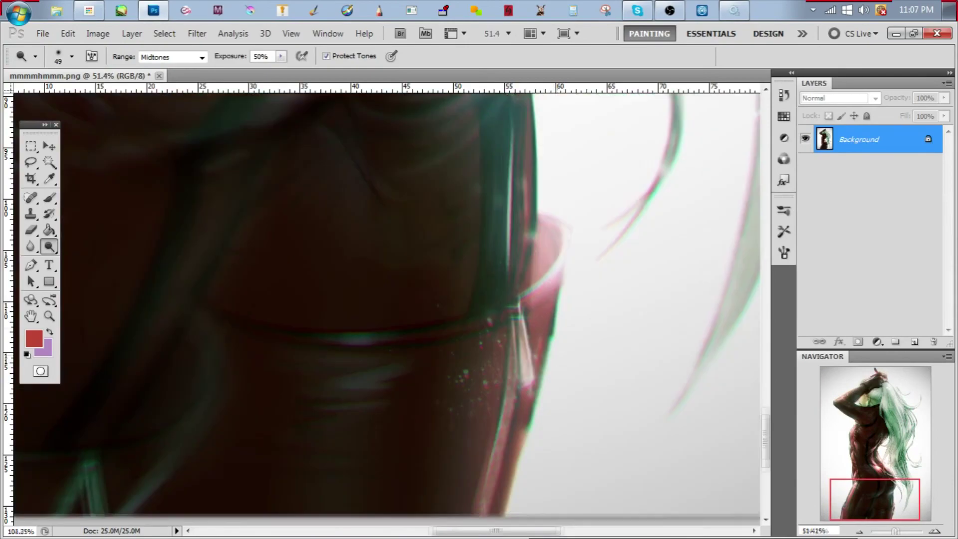
scroll(387, 304, "down", 1)
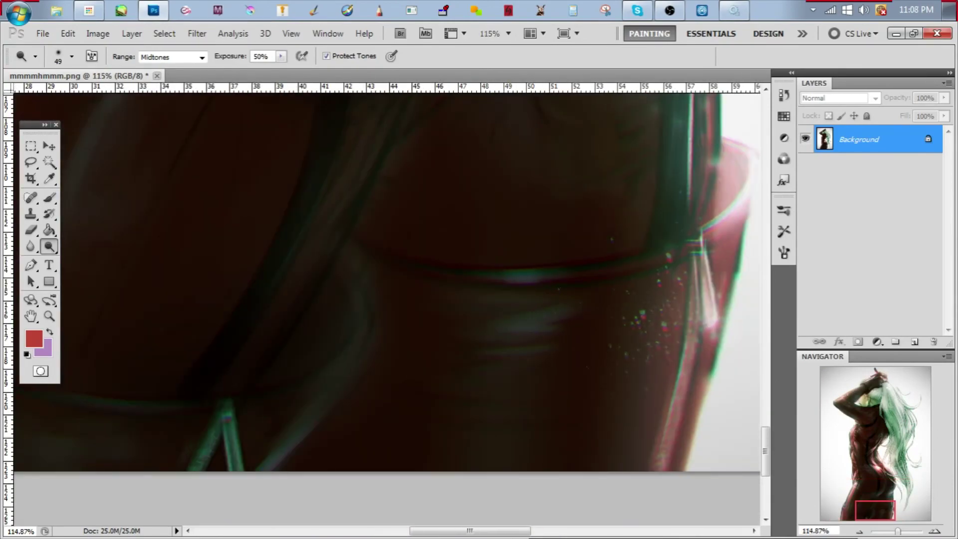
scroll(387, 304, "down", 2)
scroll(386, 304, "up", 2)
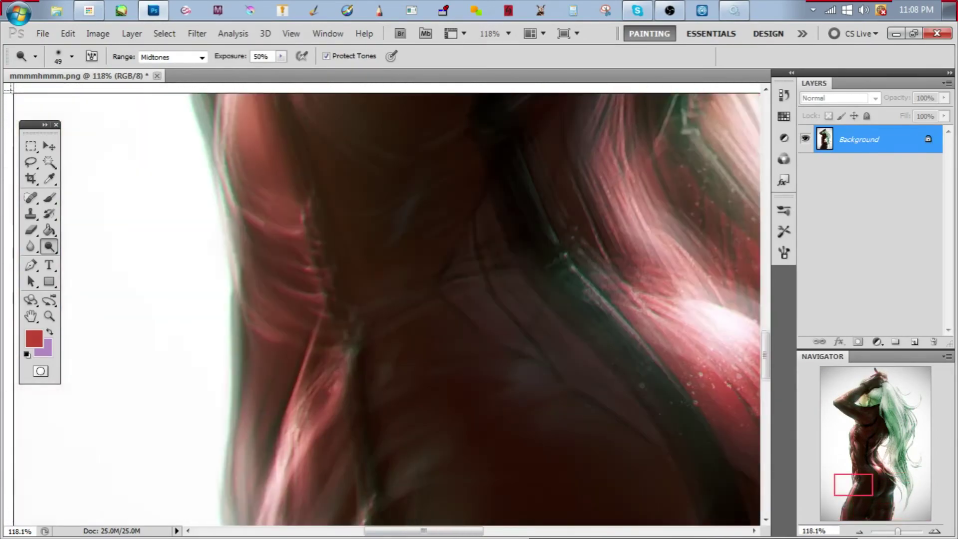
scroll(387, 305, "up", 3)
scroll(386, 305, "down", 2)
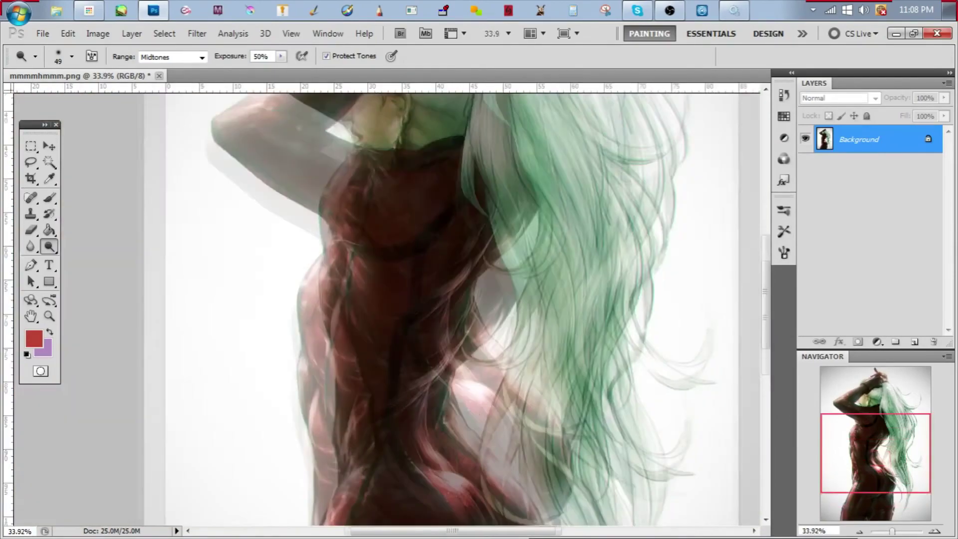
scroll(386, 304, "up", 2)
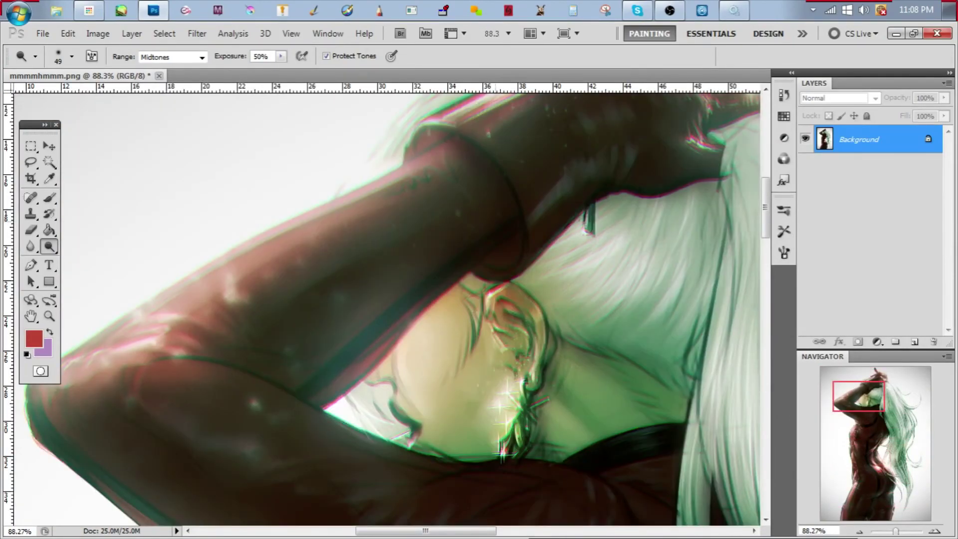
scroll(387, 304, "down", 5)
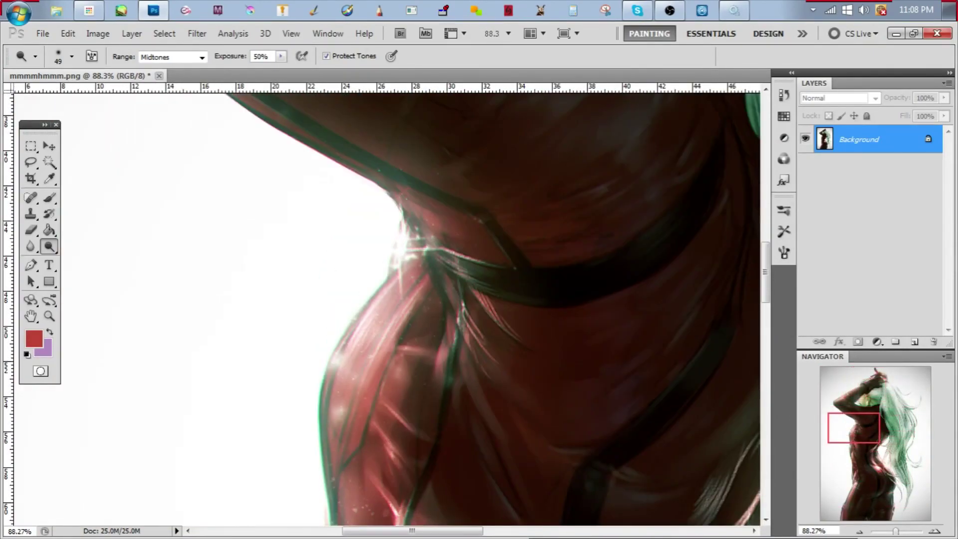
Brighten the midtones along the side of the torso and waist with a 176 px Dodge brush
scroll(386, 305, "up", 2)
scroll(386, 304, "down", 3)
scroll(387, 304, "up", 4)
scroll(386, 305, "down", 4)
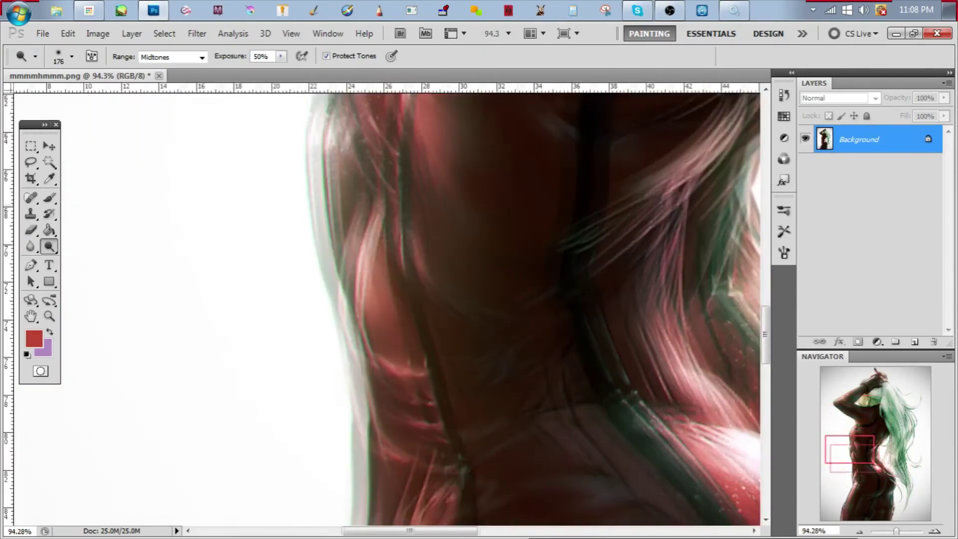
scroll(387, 304, "down", 3)
scroll(387, 304, "up", 3)
Darken the midtones of the suit on the back and waist with a 145 px Burn brush at 50% exposure
scroll(387, 305, "down", 2)
scroll(374, 325, "down", 2)
scroll(374, 325, "up", 2)
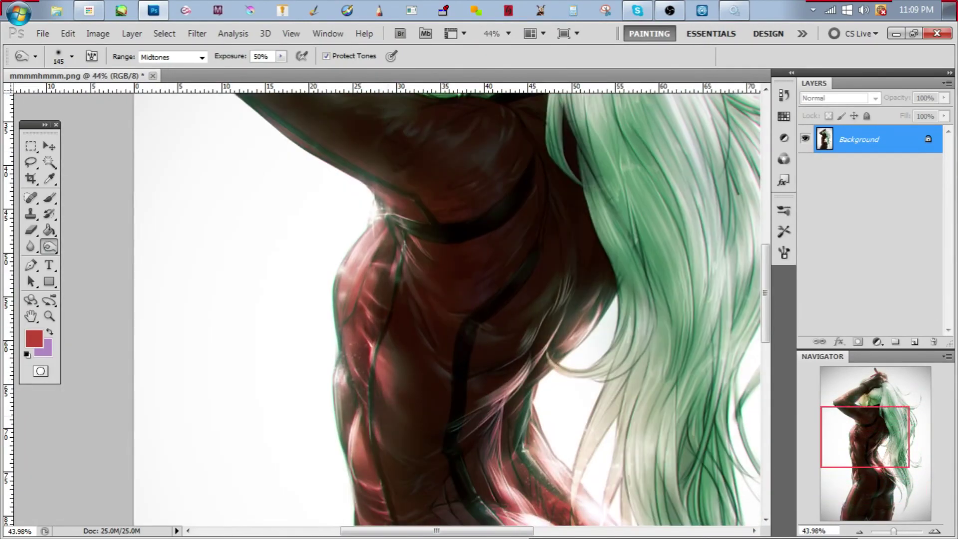
scroll(387, 305, "down", 1)
scroll(386, 304, "up", 2)
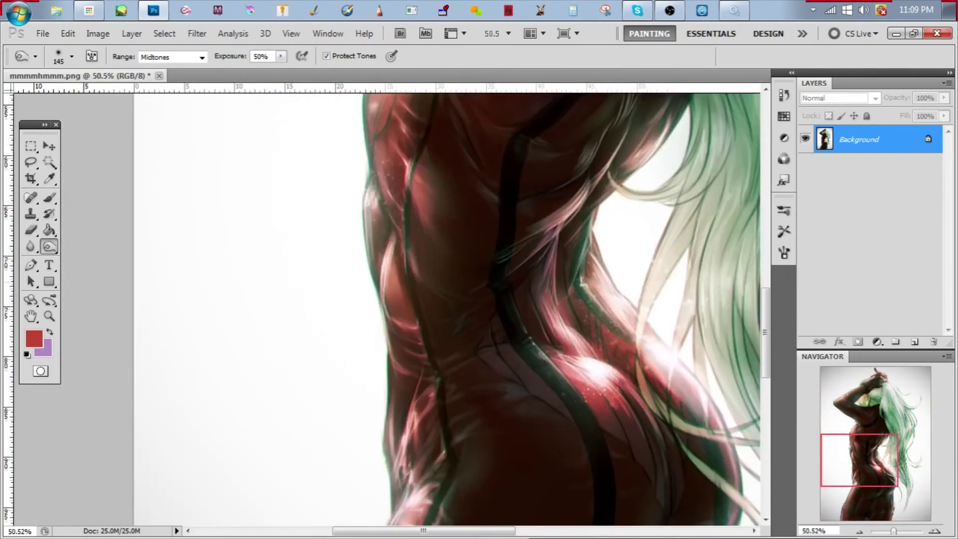
scroll(386, 304, "down", 3)
scroll(387, 304, "up", 4)
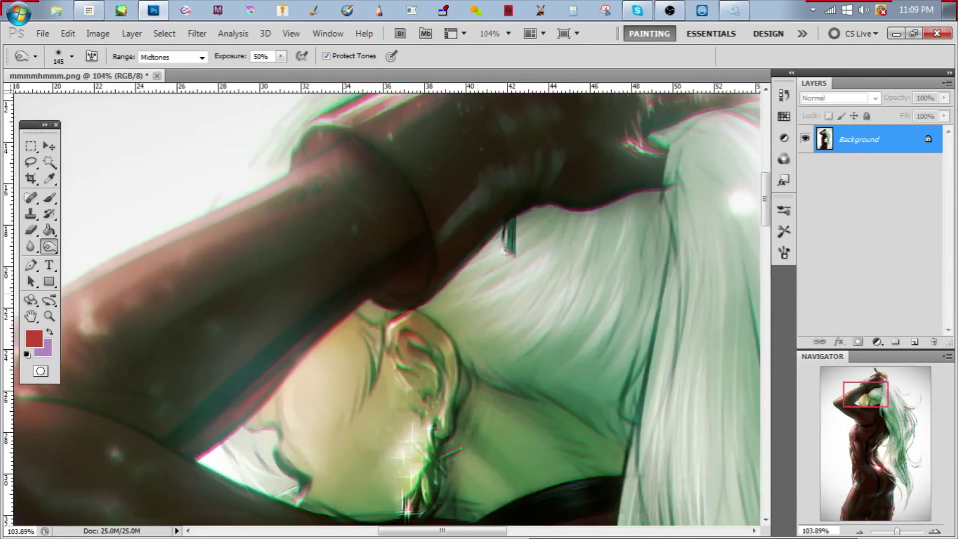
Return to the Blur tool at 156 px and review the whole painting from the head and hair down to the thighs
scroll(387, 304, "down", 5)
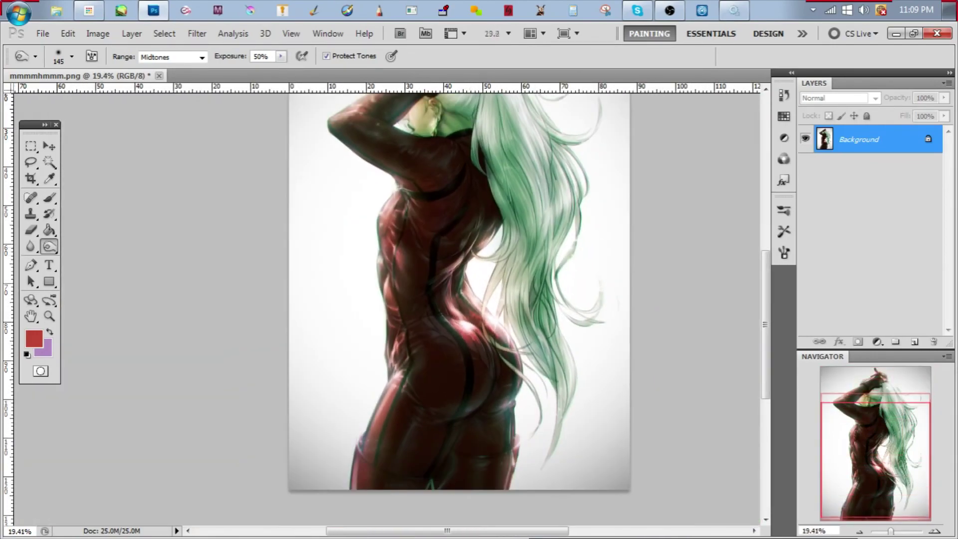
scroll(387, 304, "up", 4)
key("r")
left_click_drag(894, 502, 877, 397)
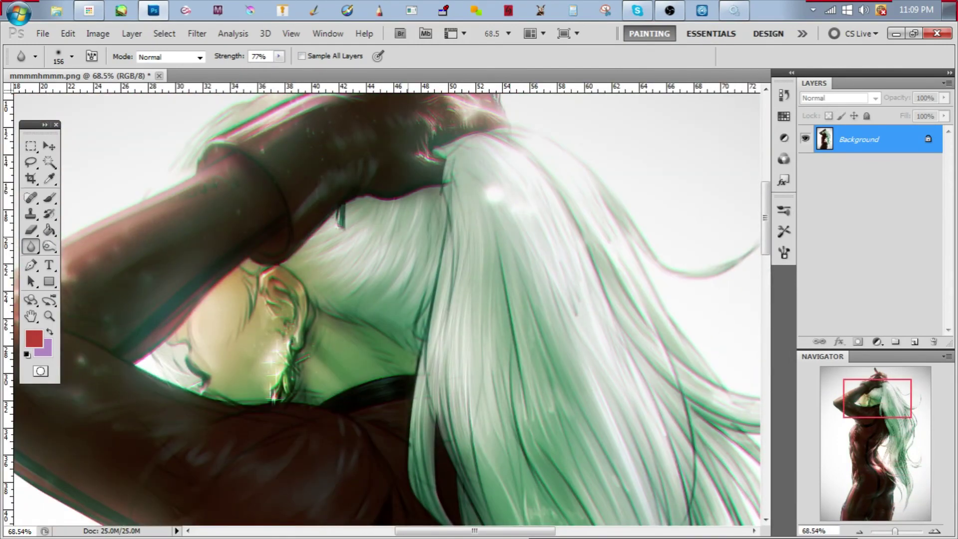
scroll(387, 304, "down", 3)
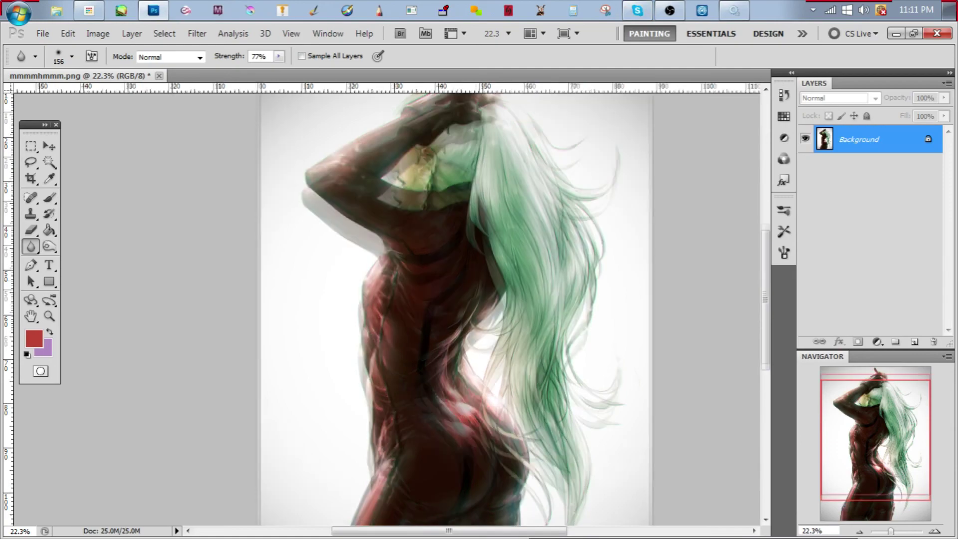
scroll(386, 304, "up", 5)
scroll(387, 305, "down", 5)
scroll(387, 304, "up", 3)
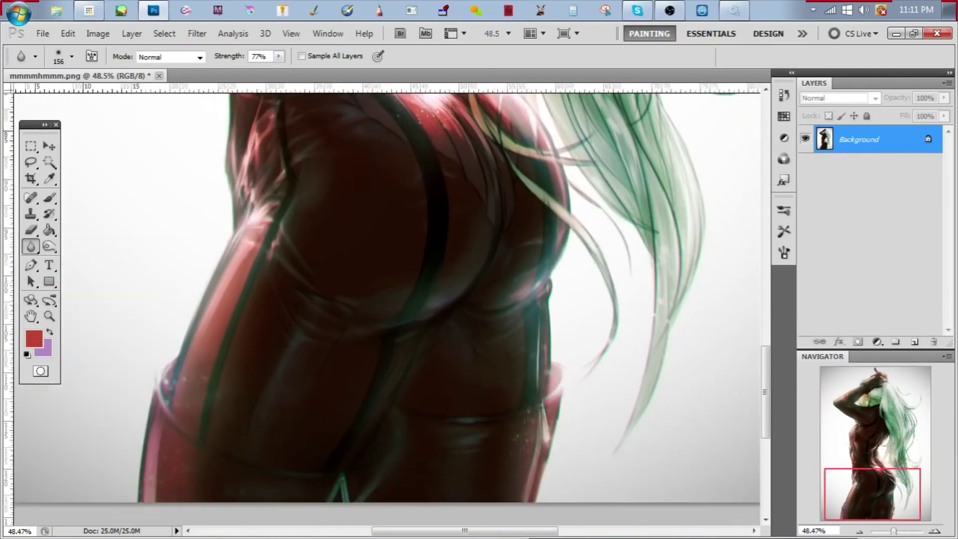
scroll(387, 305, "down", 3)
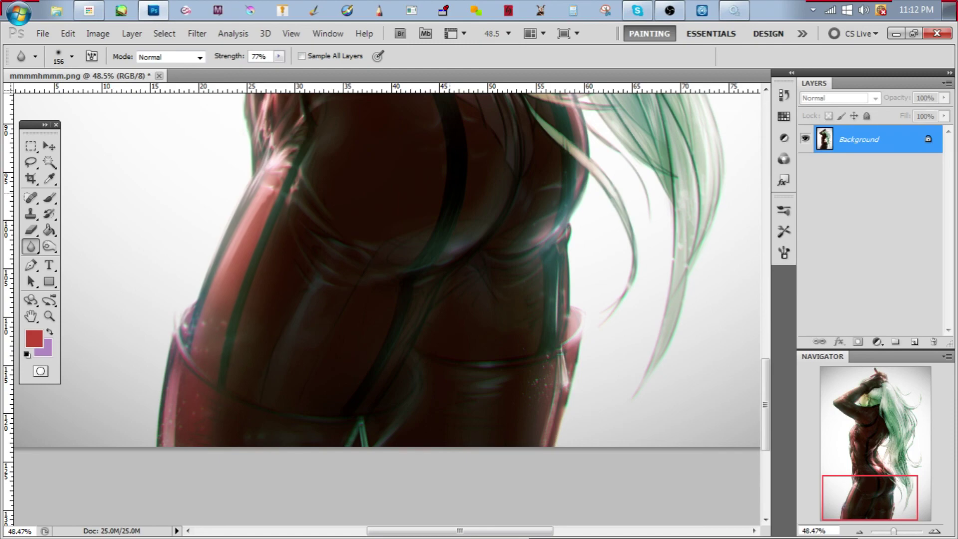
left_click_drag(870, 497, 875, 473)
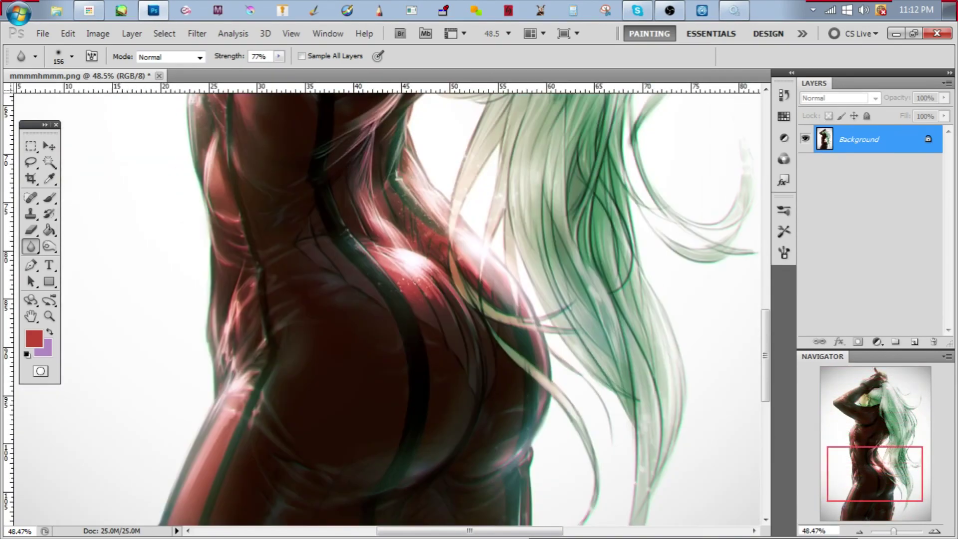